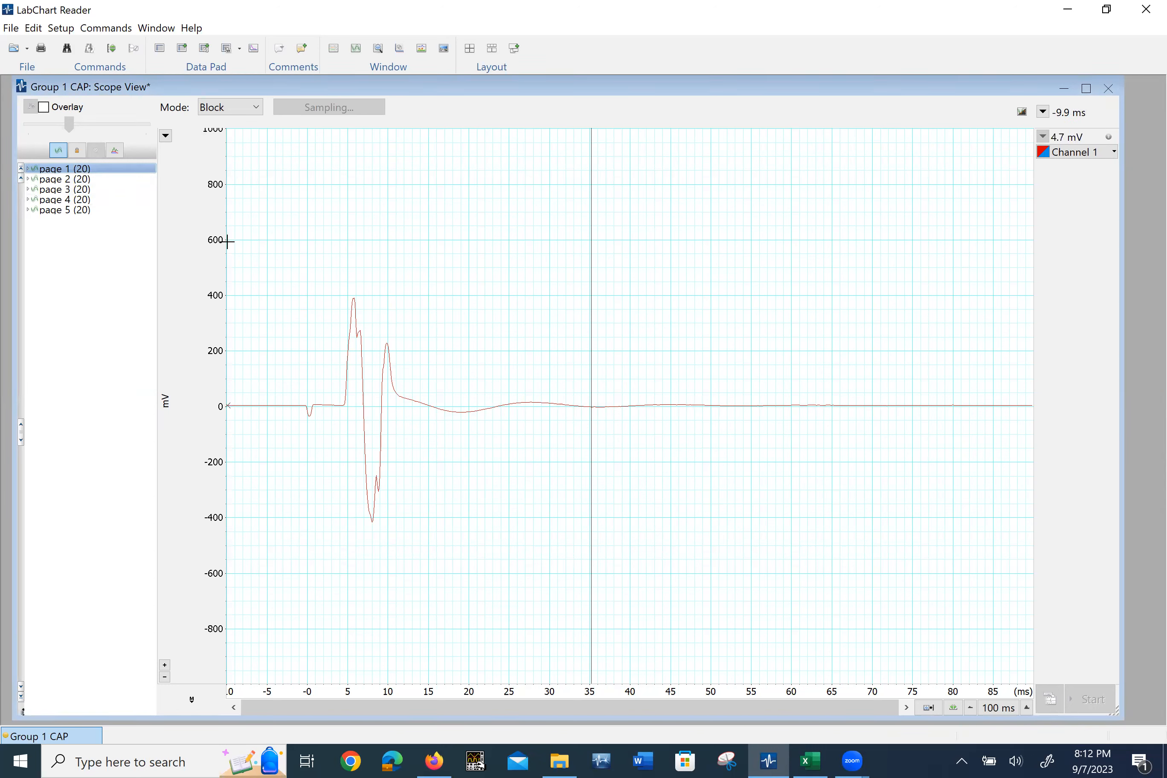
Step: Select and copy the page 1 waveform from about -10 to 50 ms, covering the full height of the response
{"action": "left_click_drag", "start_coordinate": [228, 242], "coordinate": [632, 573]}
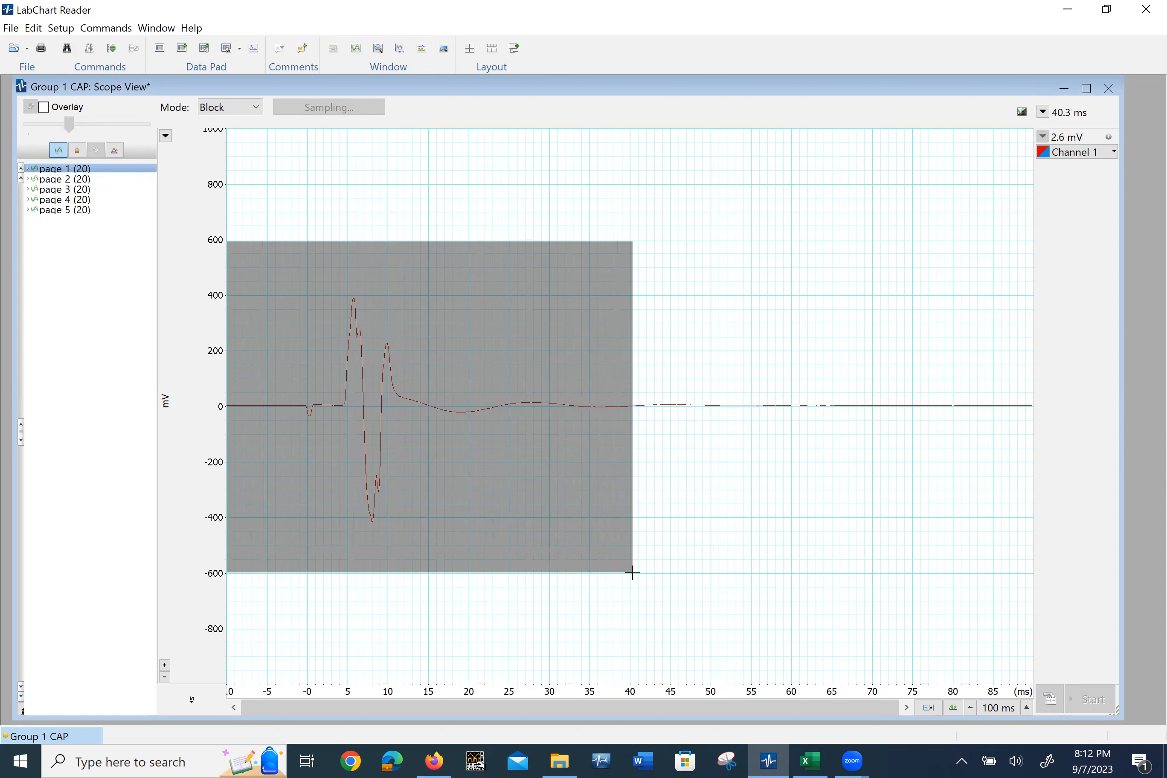
{"action": "left_click_drag", "start_coordinate": [633, 573], "coordinate": [657, 570]}
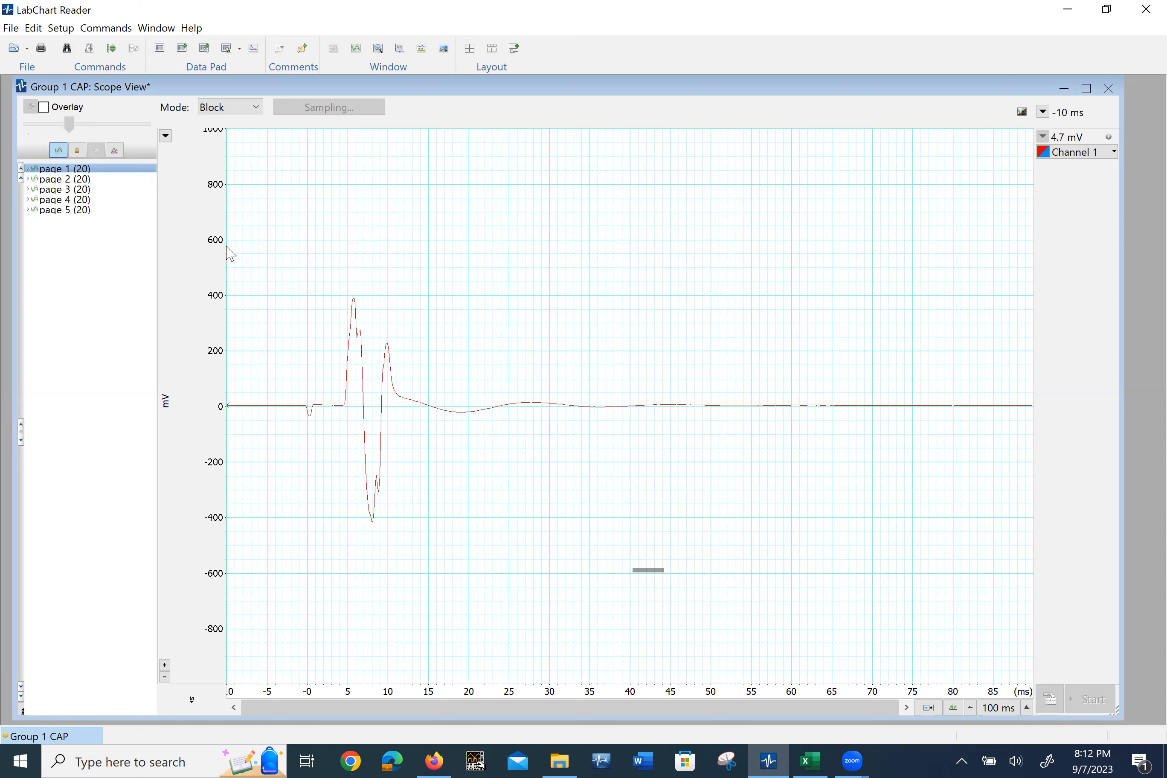
{"action": "mouse_move", "coordinate": [227, 246]}
{"action": "left_mouse_down"}
{"action": "mouse_move", "coordinate": [265, 456]}
{"action": "mouse_move", "coordinate": [738, 554]}
{"action": "mouse_move", "coordinate": [696, 556]}
{"action": "mouse_move", "coordinate": [711, 559]}
{"action": "left_mouse_up"}
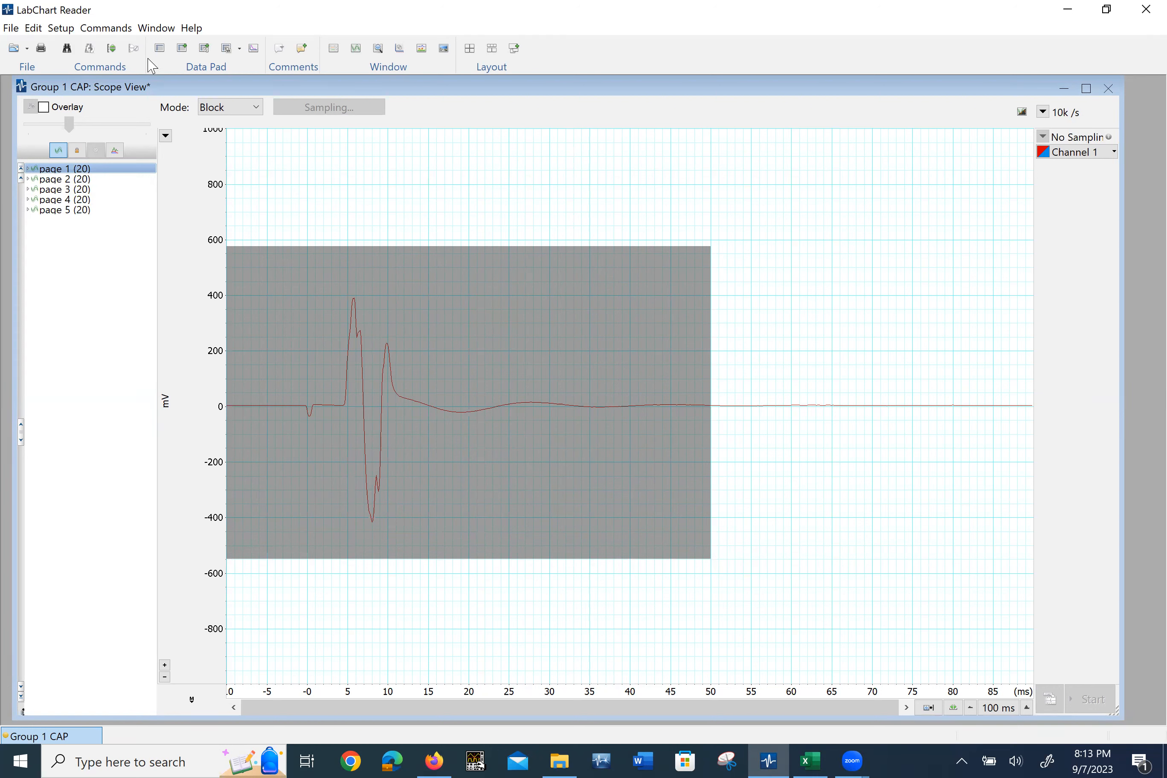
Step: Switch to the blank Excel workbook and label cell A1 "saline"
{"action": "left_click", "coordinate": [798, 761]}
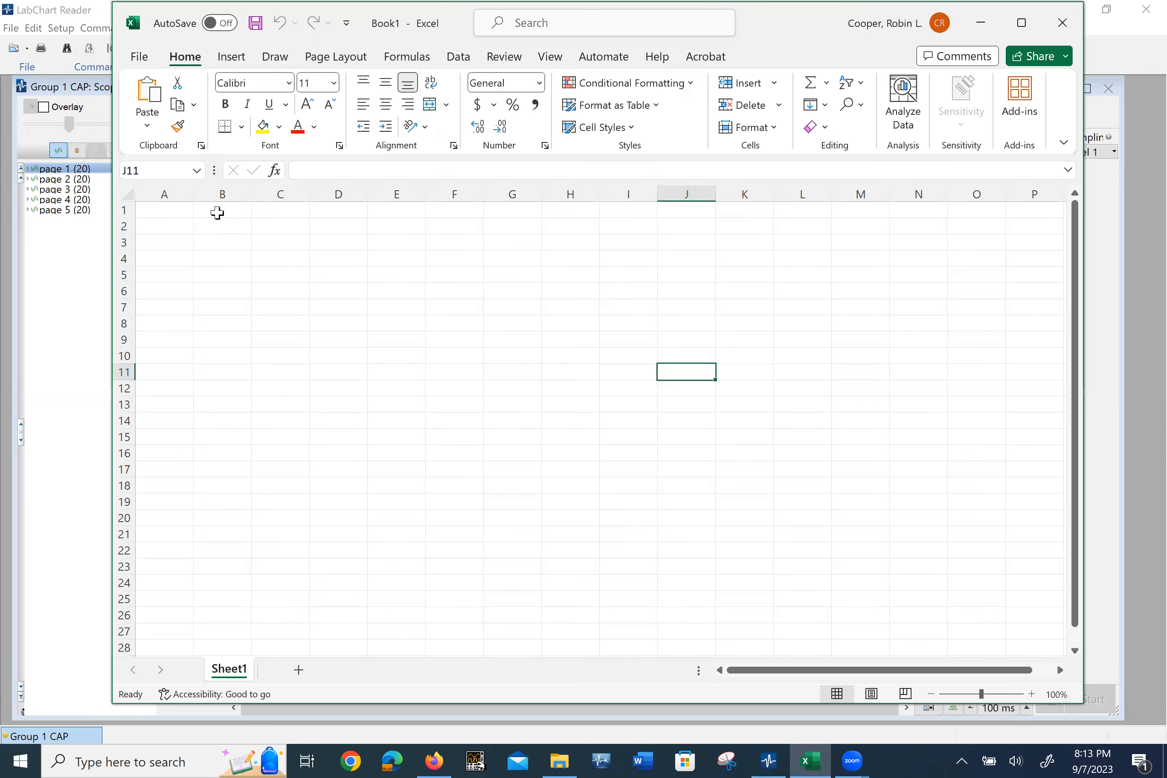
{"action": "left_click", "coordinate": [213, 210]}
{"action": "left_click", "coordinate": [176, 213]}
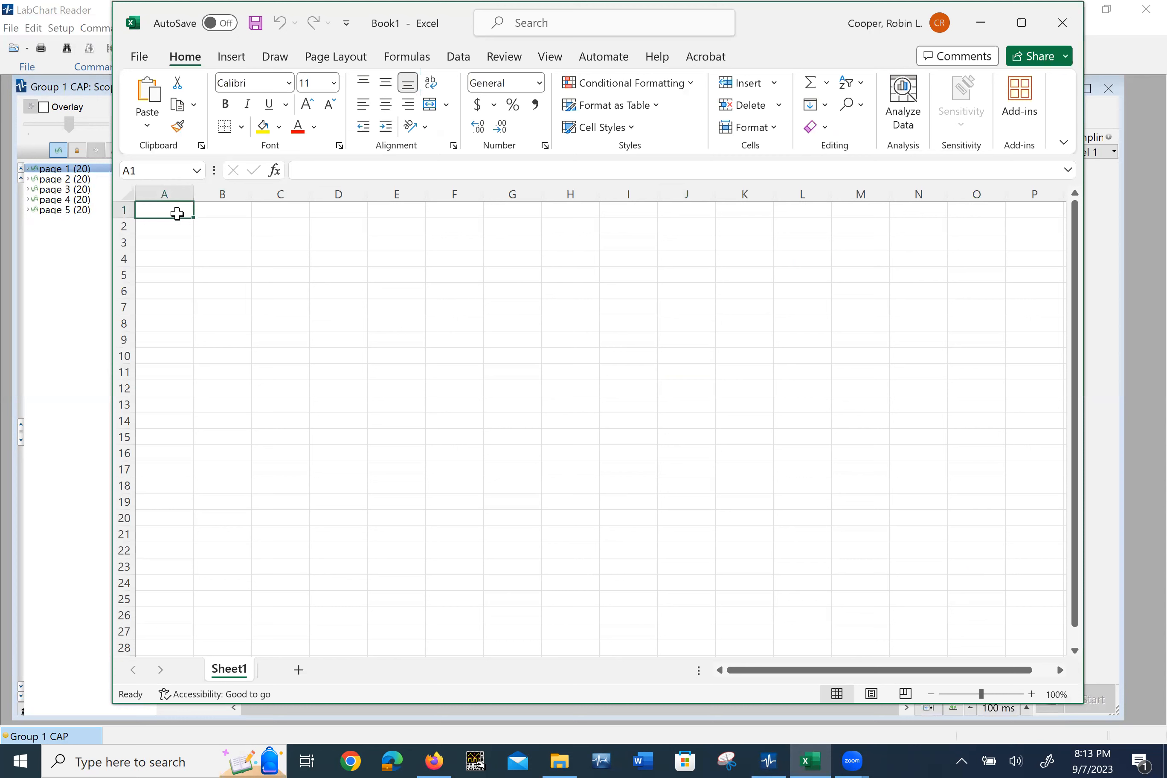
{"action": "type", "text": "saline"}
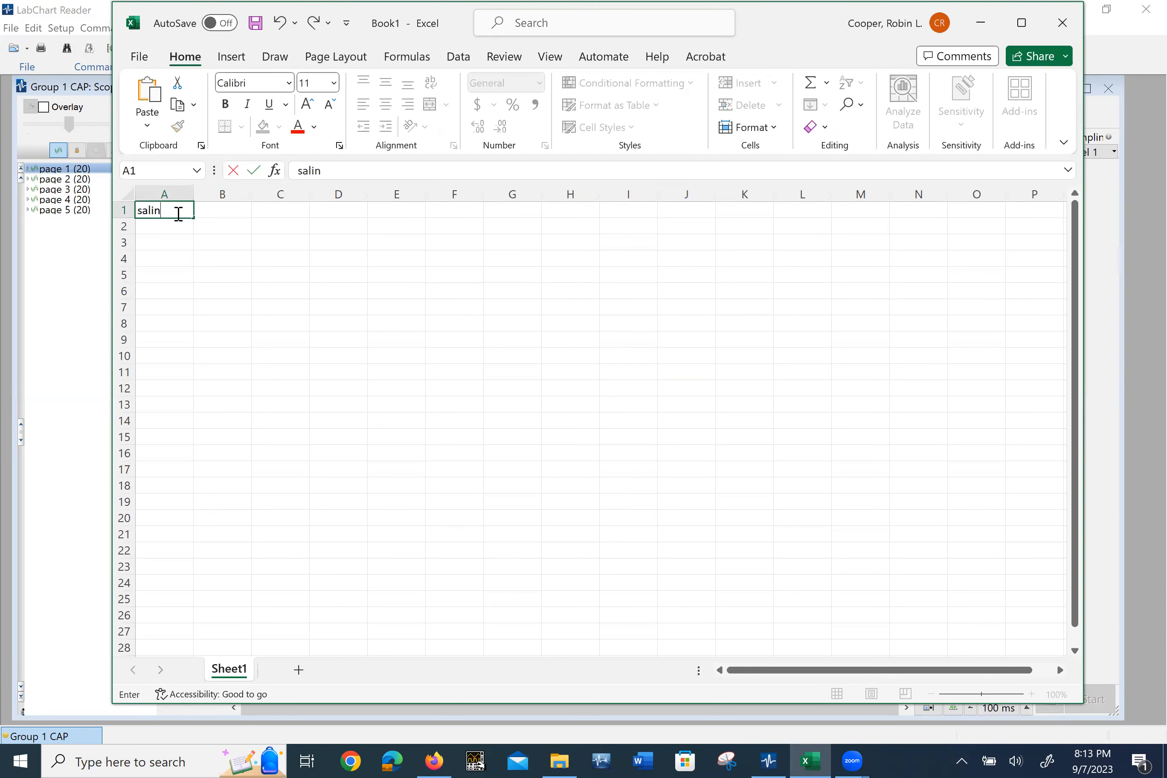
Step: Paste the copied Channel 1 data at cell B1, converted to text with time in seconds and no block header
{"action": "left_click", "coordinate": [223, 208]}
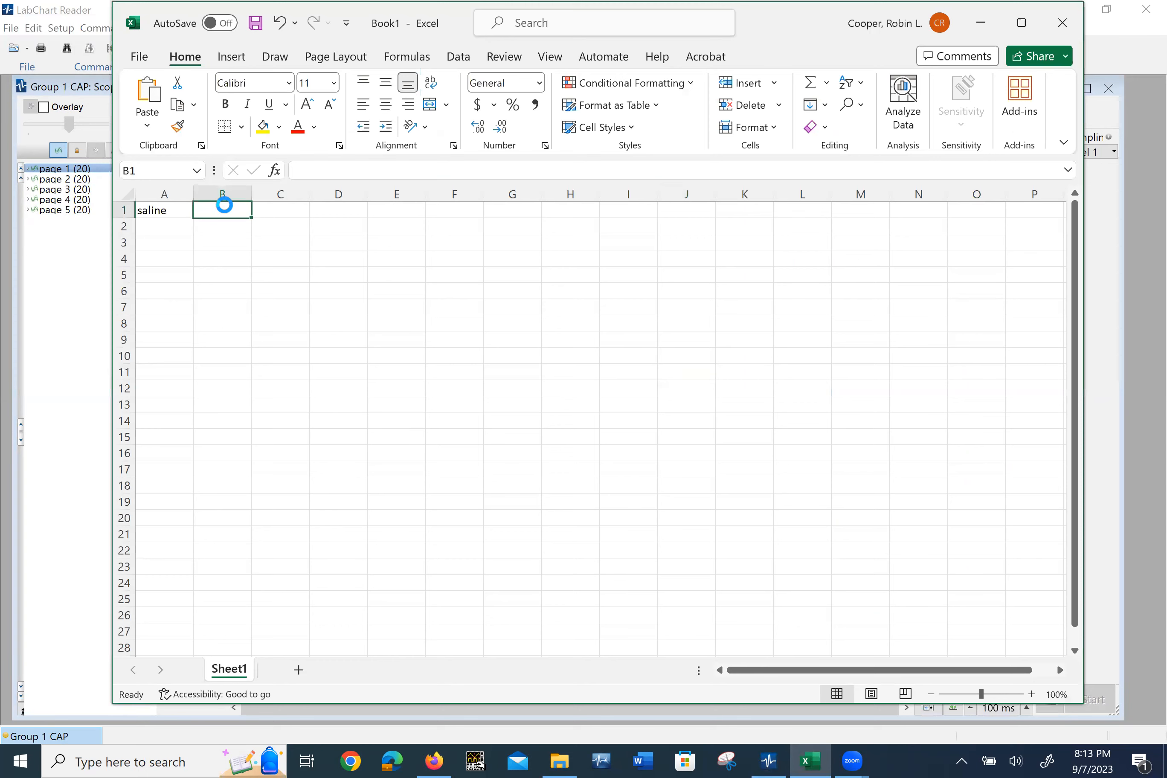
{"action": "key", "text": "ctrl+v"}
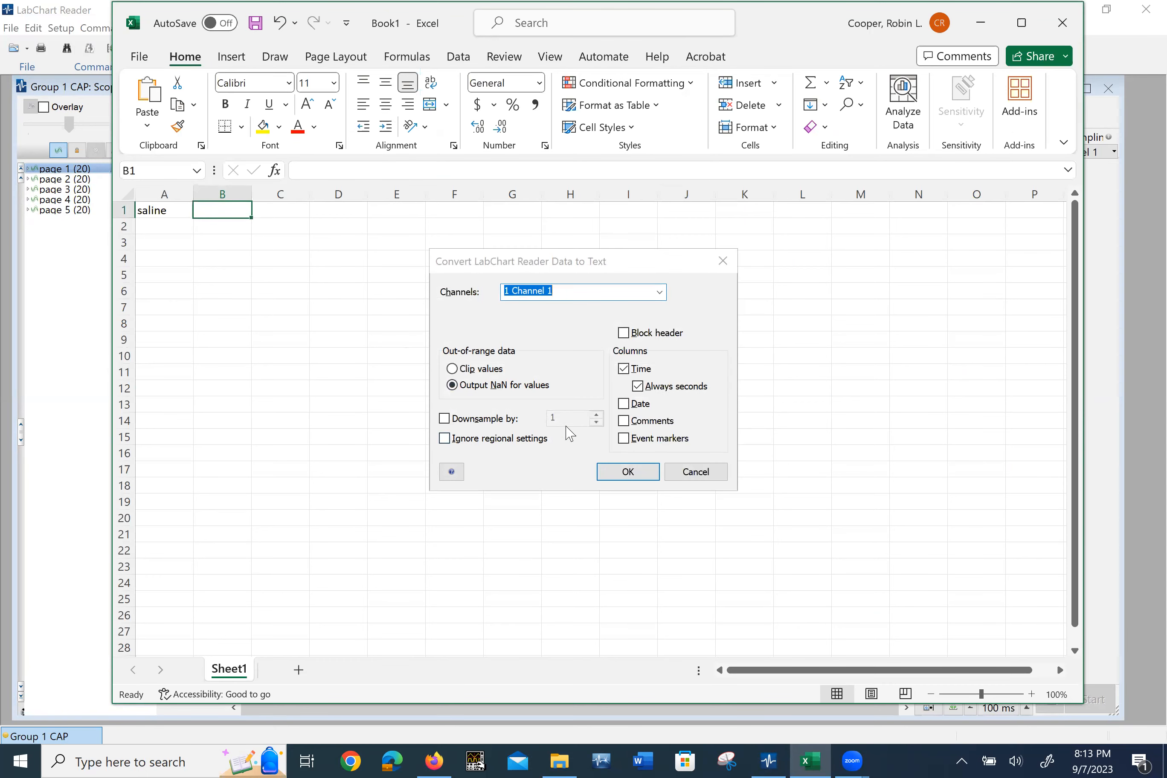
{"action": "left_click", "coordinate": [624, 333]}
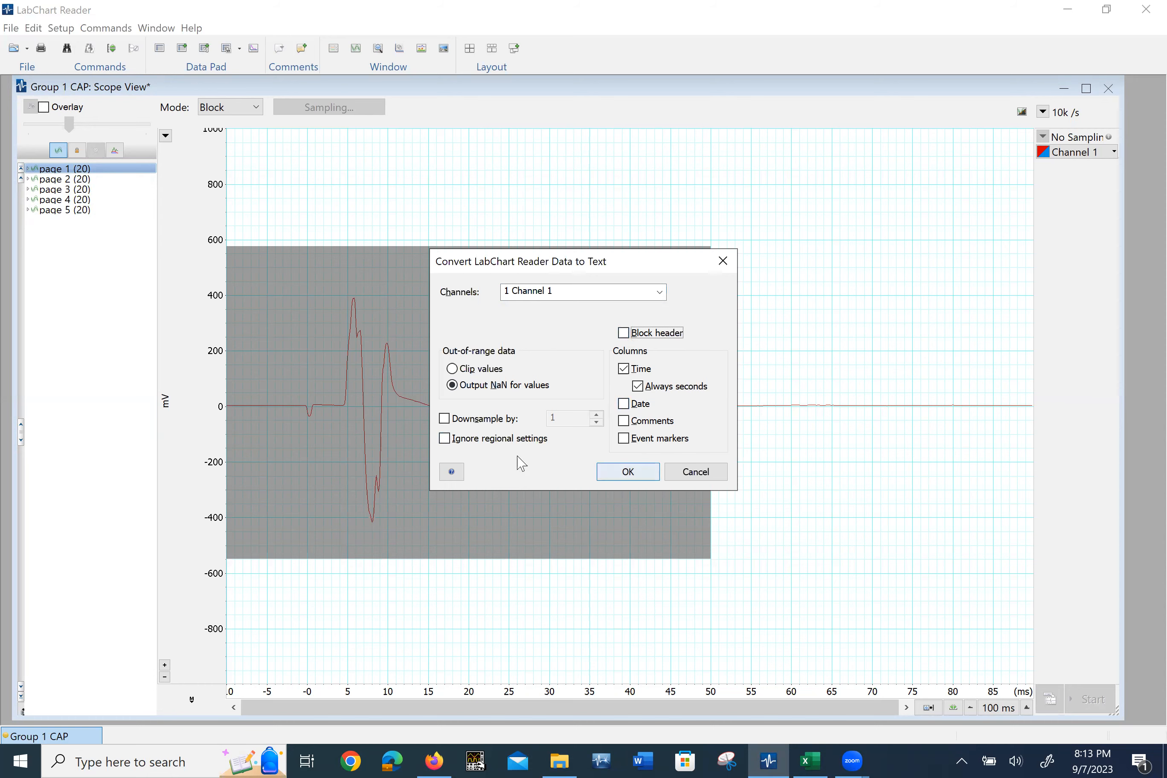
{"action": "left_click", "coordinate": [610, 469]}
{"action": "key", "text": "ctrl+v"}
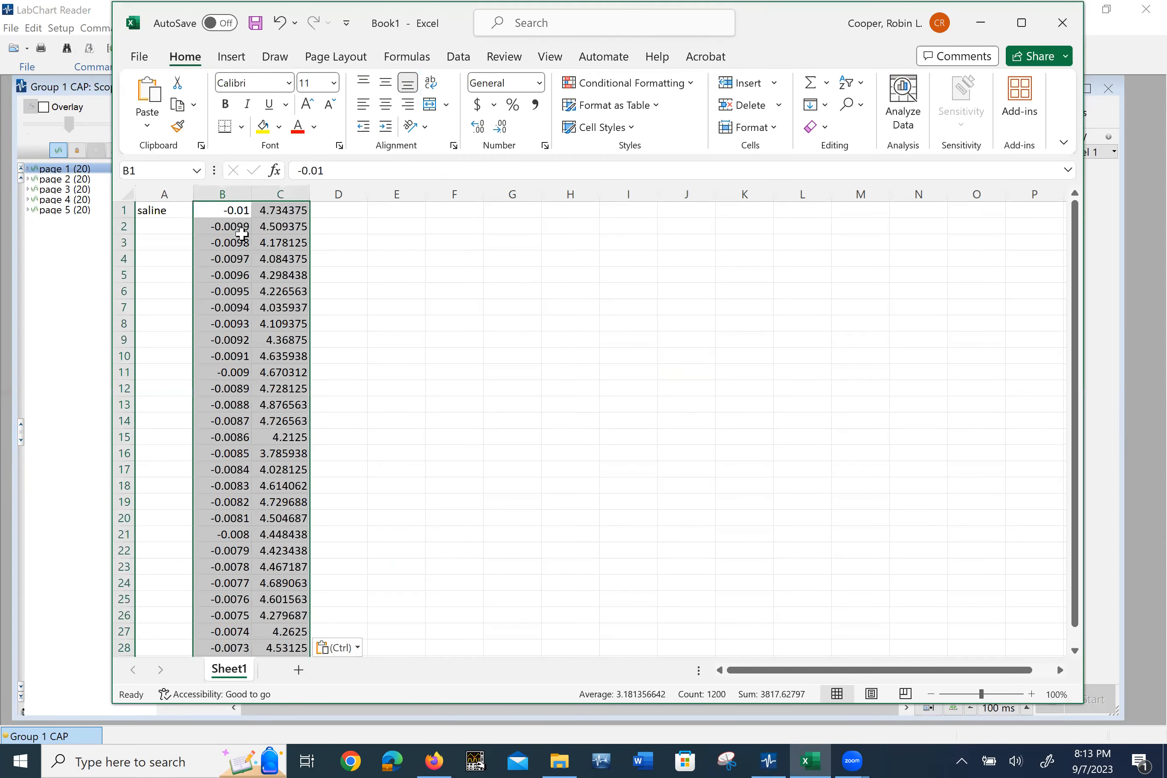
Step: Label cell D1 "Li 0" for the next recording
{"action": "left_click", "coordinate": [354, 216]}
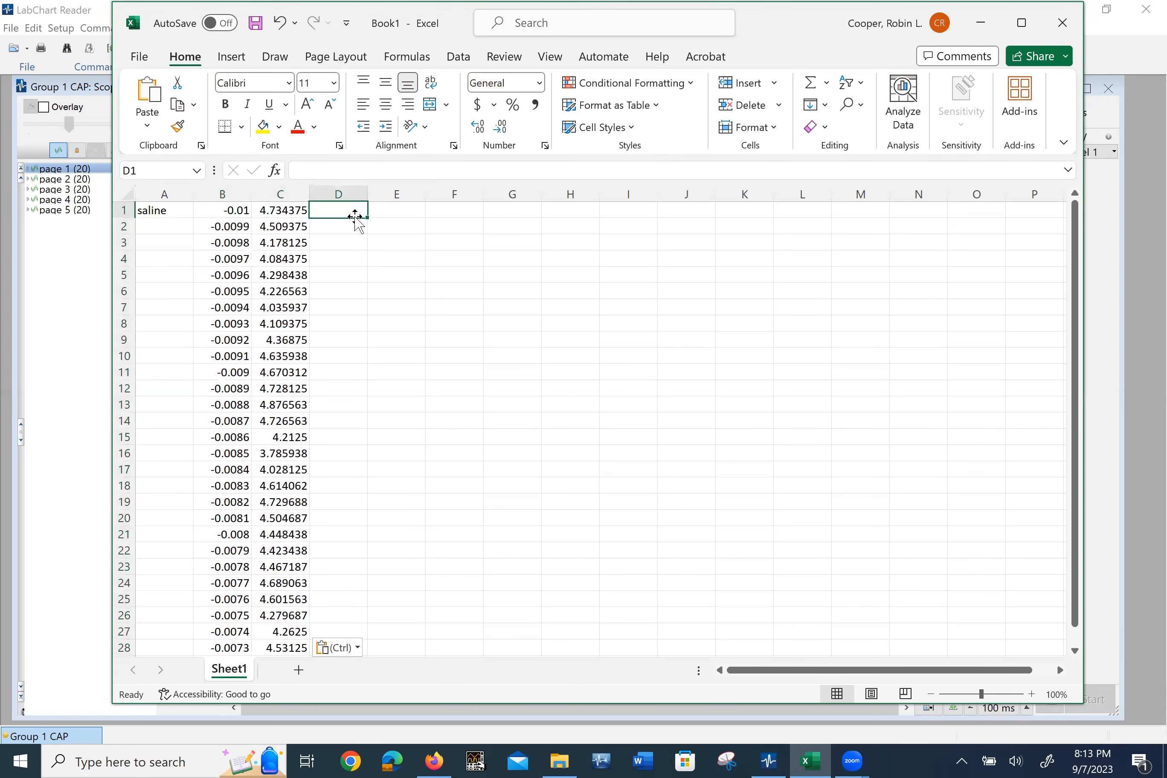
{"action": "type", "text": "Li 0"}
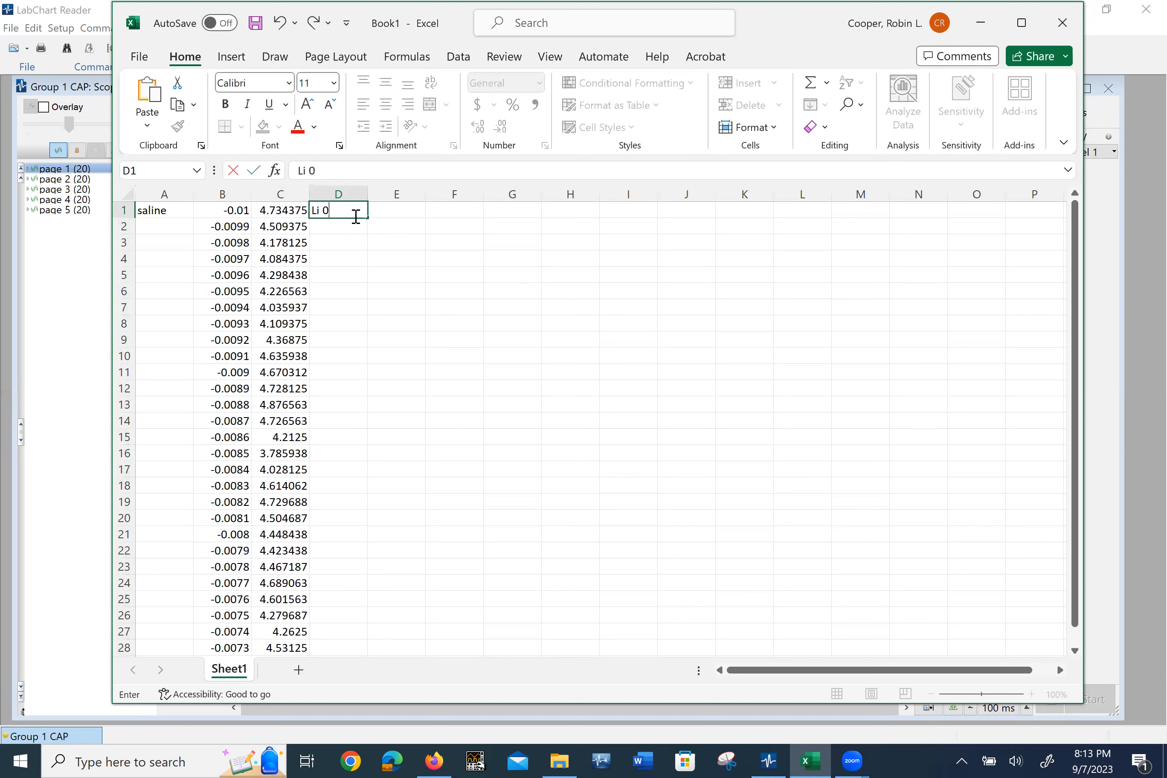
{"action": "left_click", "coordinate": [404, 216]}
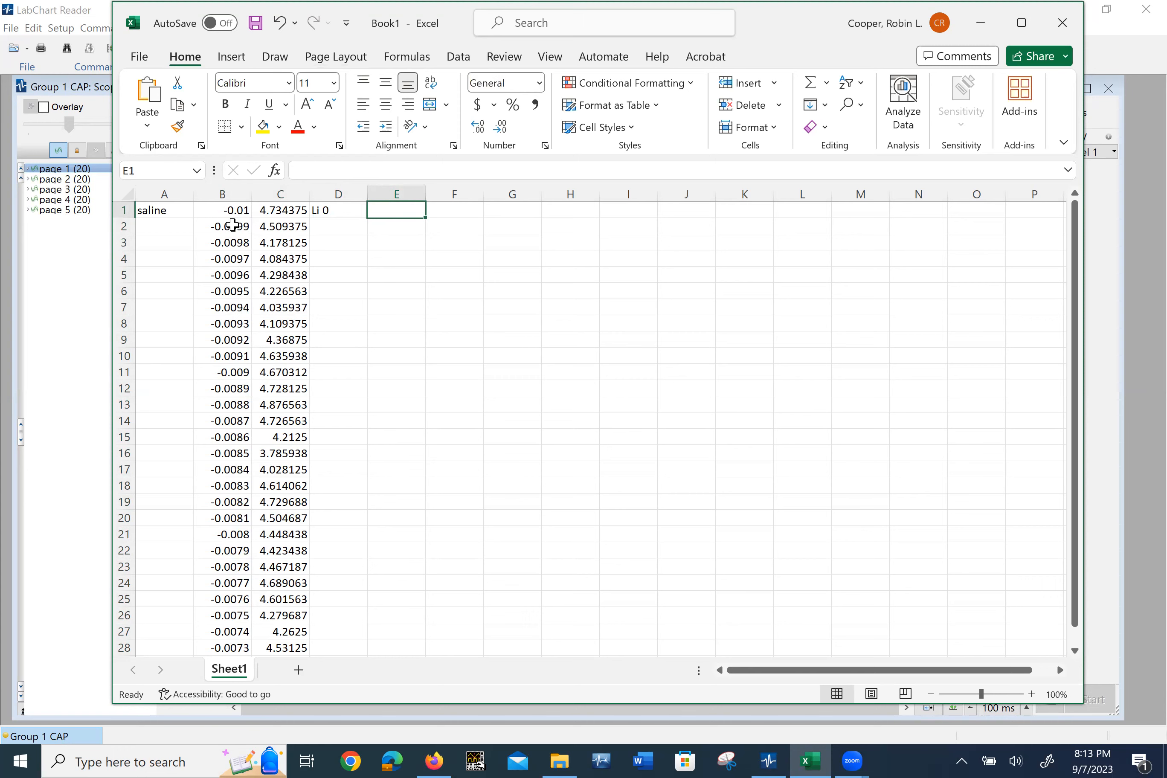
Step: Switch back to LabChart Reader and select and copy the page 2 waveform from about -10 to 50 ms
{"action": "left_click", "coordinate": [75, 184]}
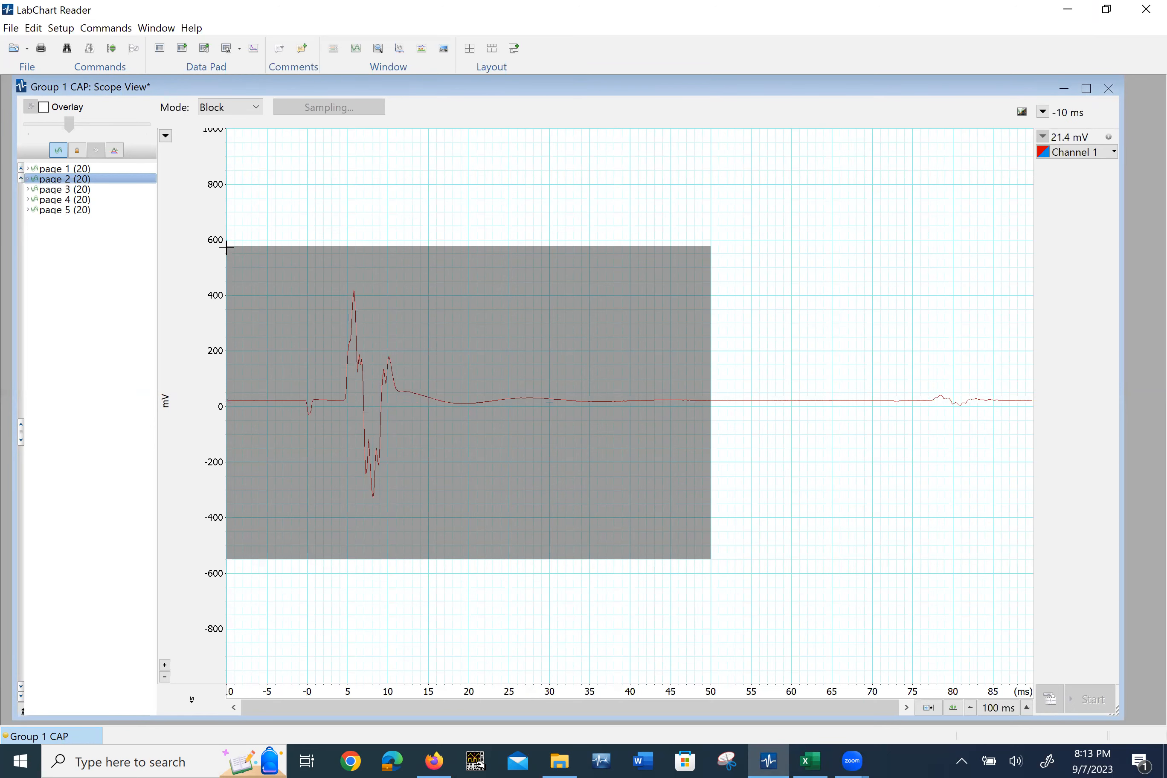
{"action": "left_click", "coordinate": [227, 248]}
{"action": "mouse_move", "coordinate": [229, 248]}
{"action": "left_mouse_down"}
{"action": "mouse_move", "coordinate": [250, 401]}
{"action": "mouse_move", "coordinate": [290, 458]}
{"action": "mouse_move", "coordinate": [351, 505]}
{"action": "mouse_move", "coordinate": [711, 511]}
{"action": "left_mouse_up"}
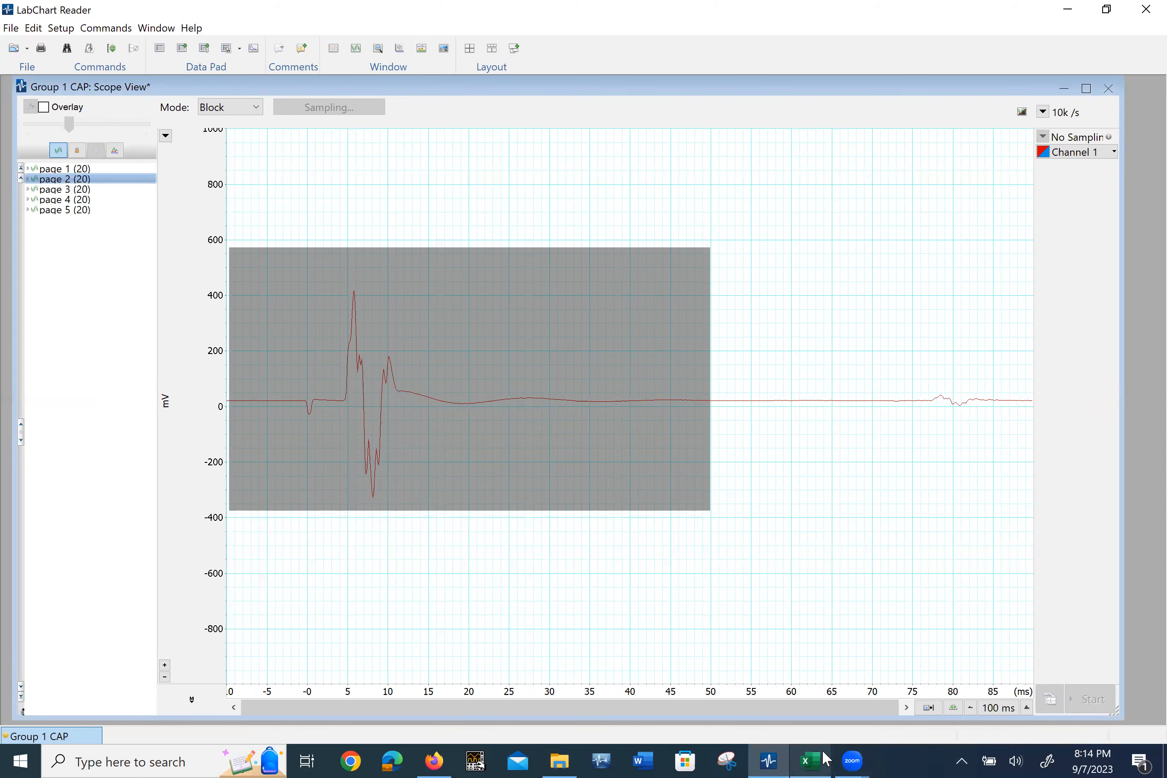
Step: Switch to Excel and paste the page 2 Channel 1 data at cell E1, including the time column in seconds
{"action": "left_click", "coordinate": [809, 761]}
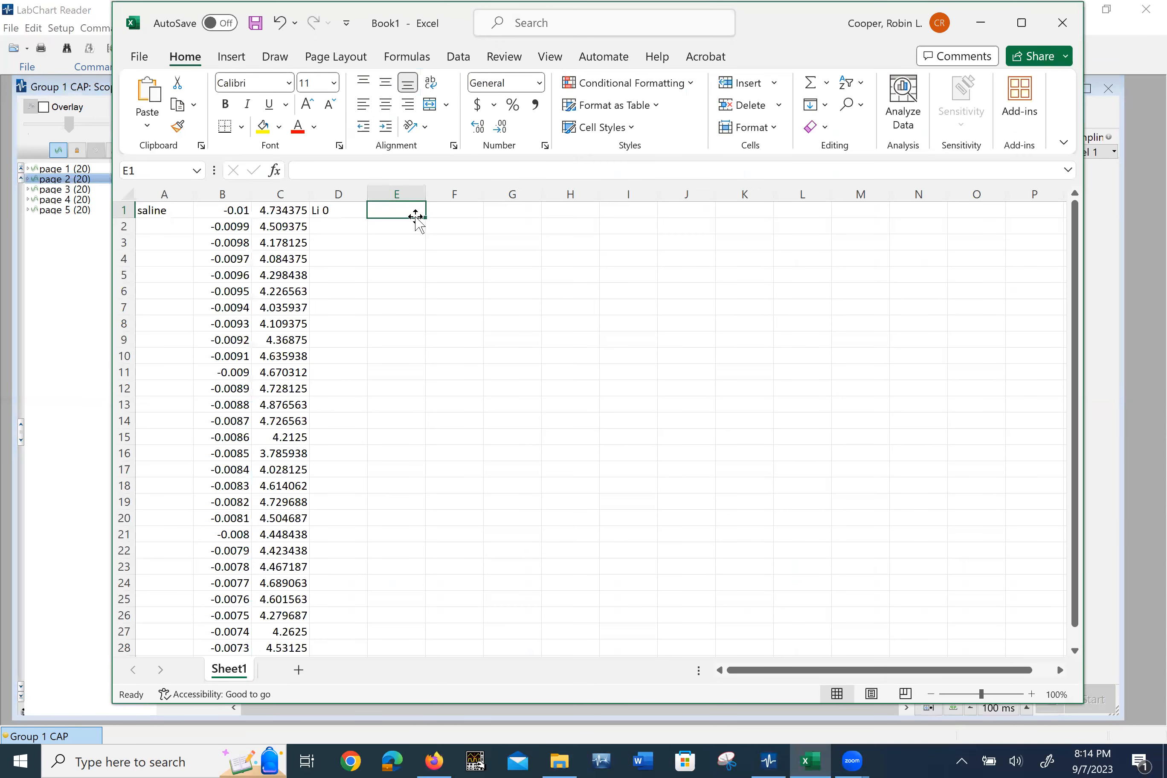
{"action": "key", "text": "ctrl+v"}
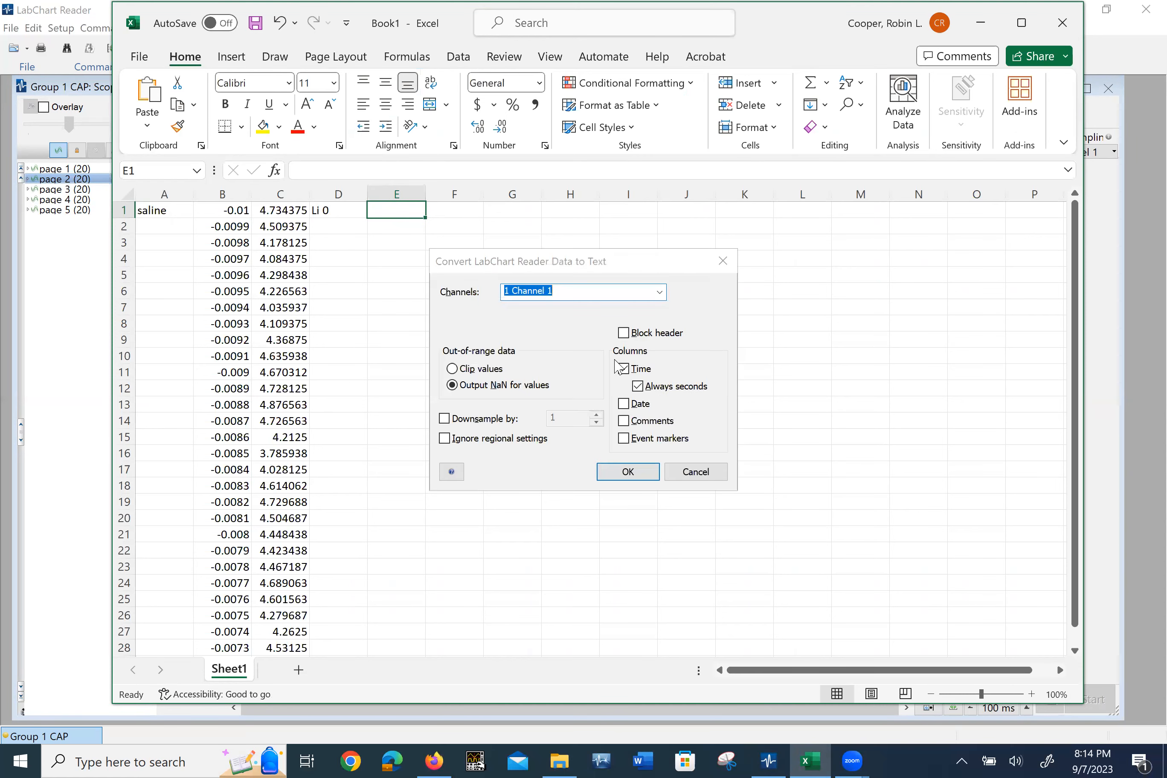
{"action": "left_click", "coordinate": [632, 477]}
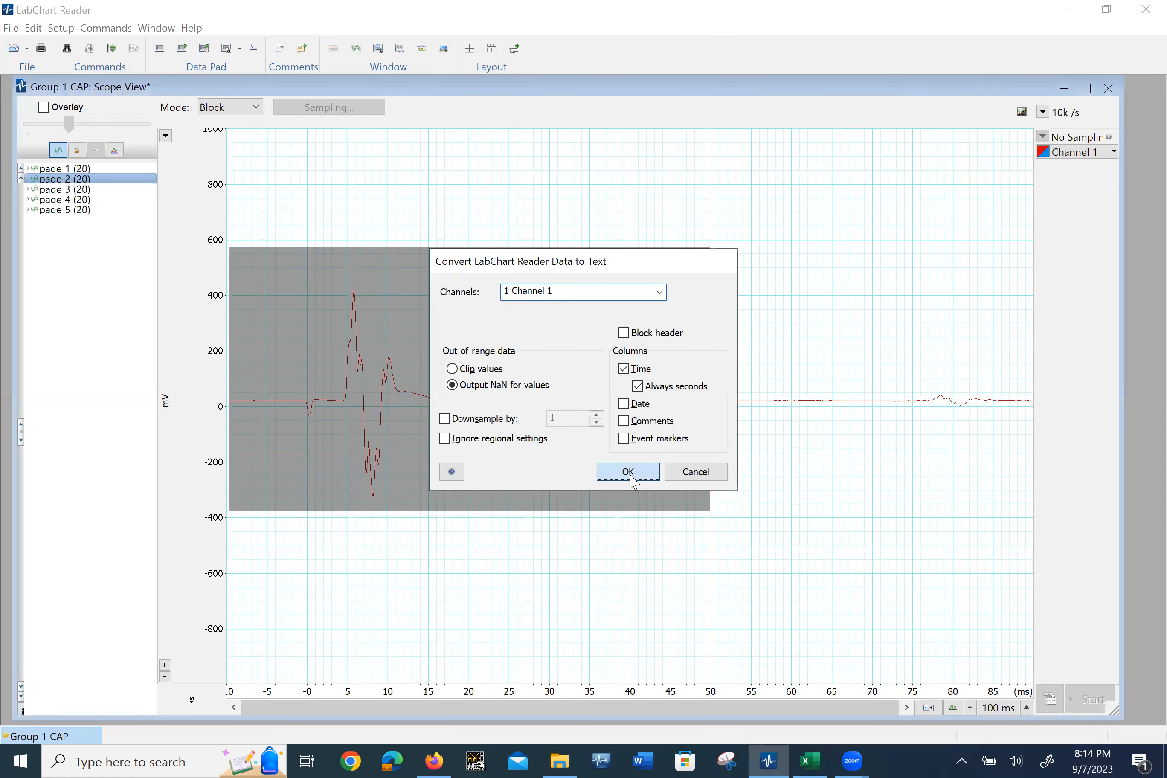
{"action": "left_click", "coordinate": [629, 474]}
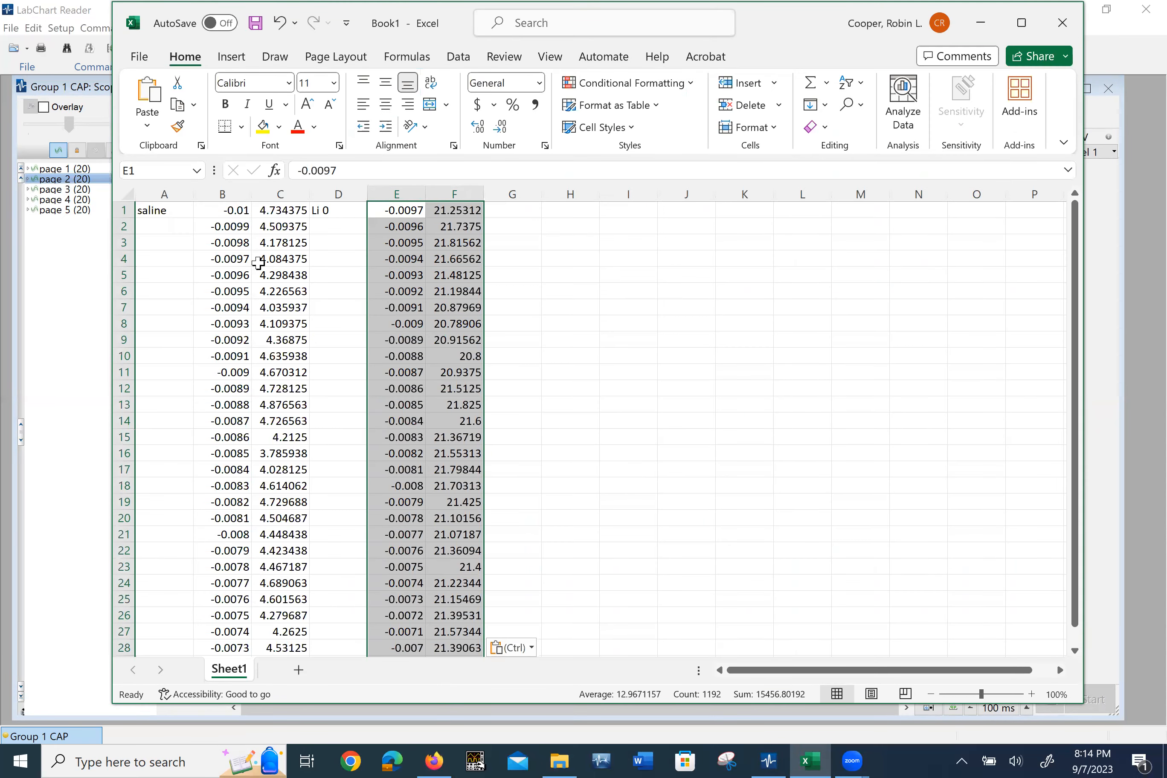
Step: Label cell G1 "Li 15" beside the pasted page 2 data
{"action": "left_click", "coordinate": [539, 213]}
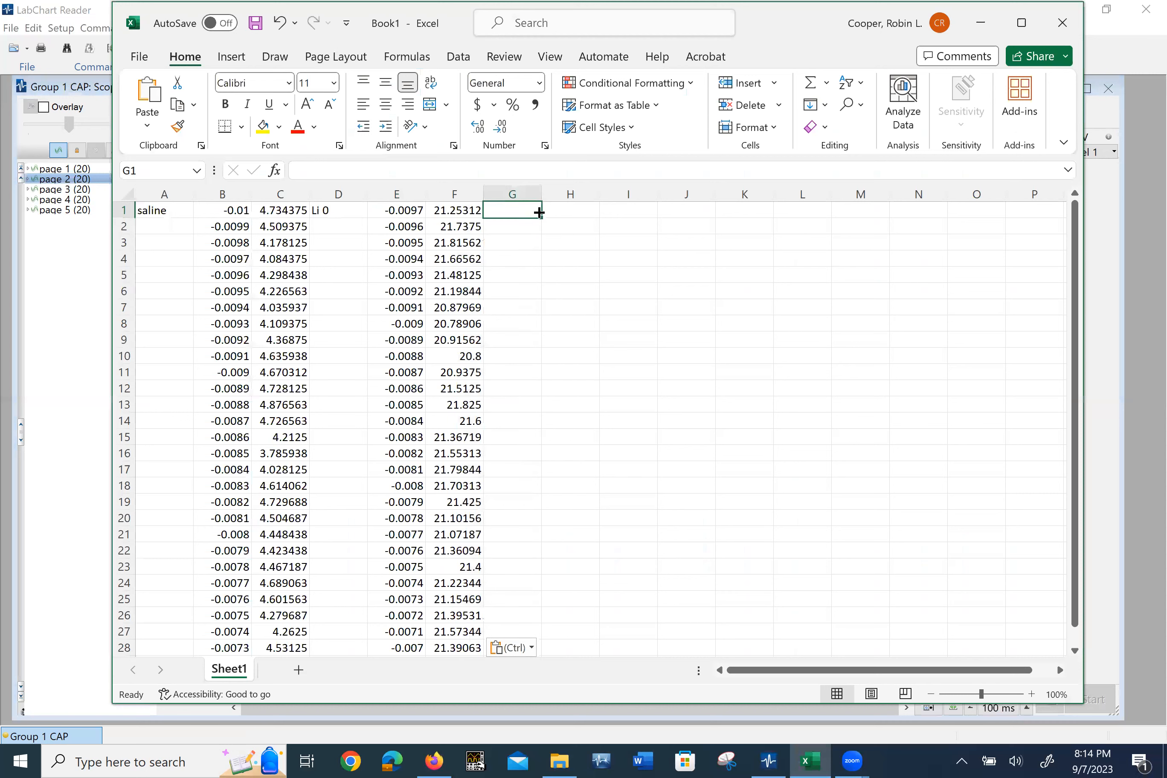
{"action": "type", "text": "Li 1"}
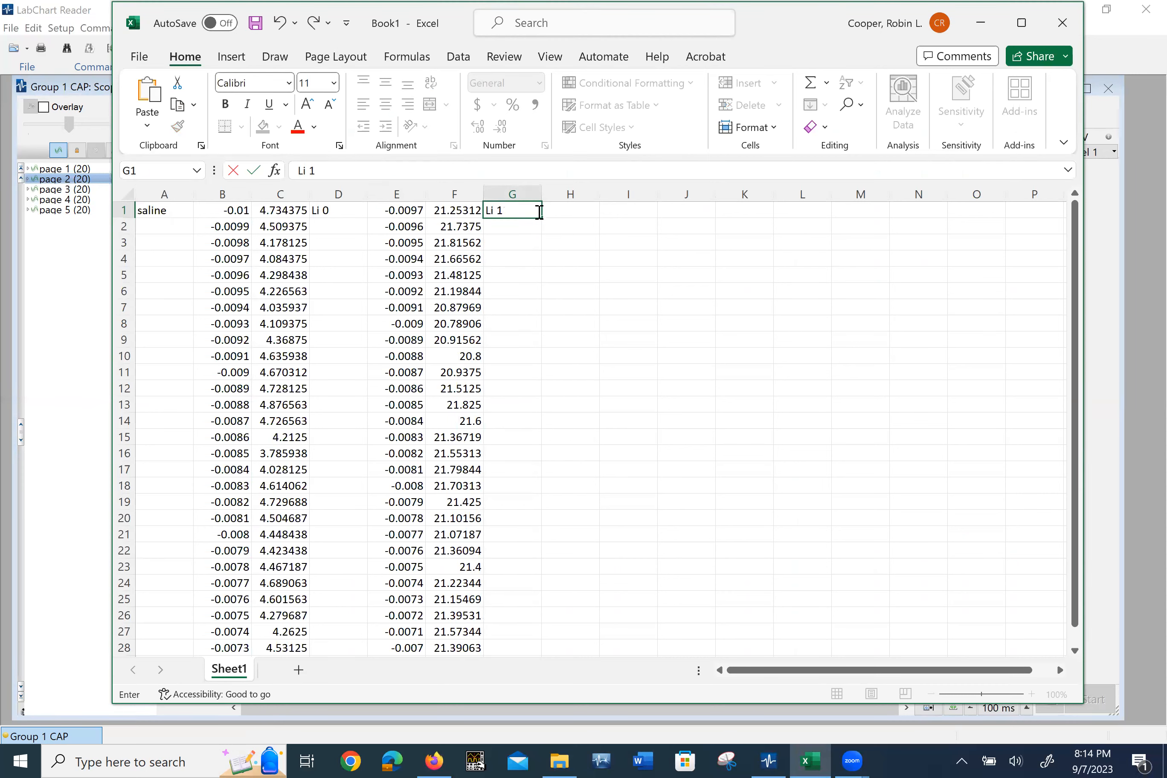
{"action": "type", "text": "5"}
{"action": "left_click", "coordinate": [563, 213]}
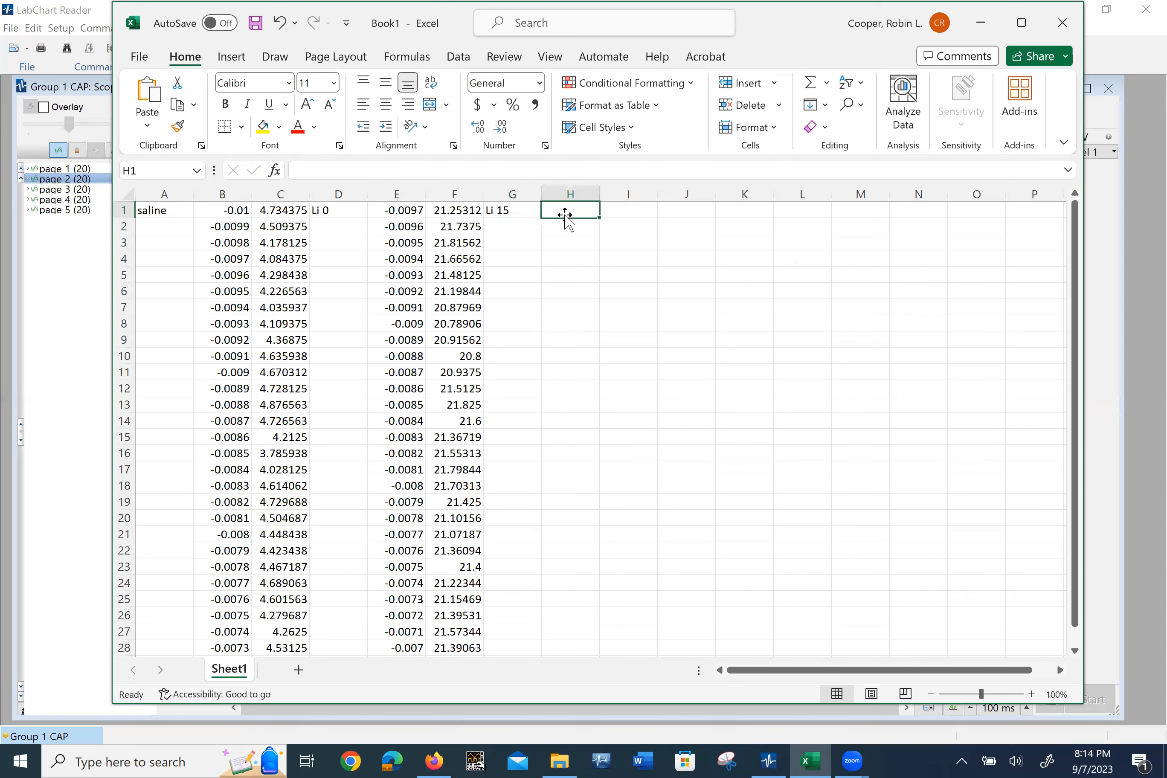
Step: Switch back to LabChart Reader and select and copy the page 3 waveform from about -10 to 50 ms
{"action": "left_click", "coordinate": [74, 196]}
{"action": "double_click", "coordinate": [65, 189]}
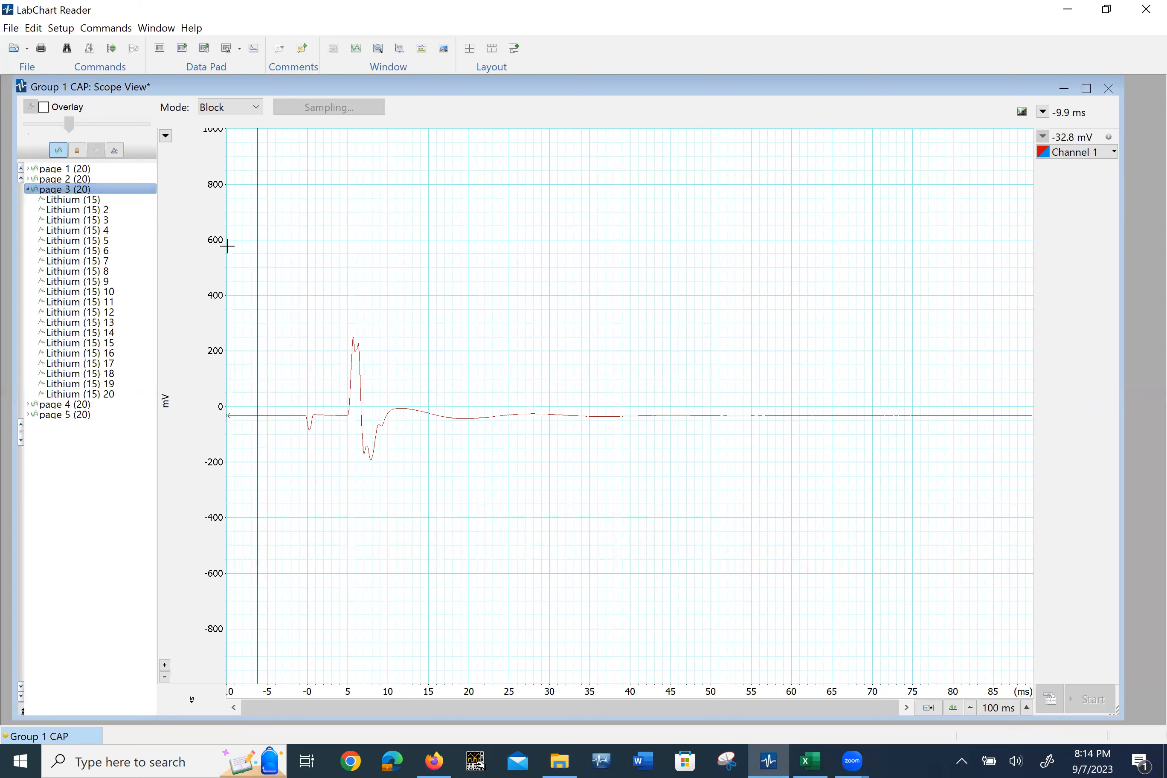
{"action": "left_click_drag", "start_coordinate": [227, 246], "coordinate": [612, 518]}
{"action": "mouse_move", "coordinate": [437, 387]}
{"action": "left_mouse_down"}
{"action": "mouse_move", "coordinate": [309, 206]}
{"action": "mouse_move", "coordinate": [294, 333]}
{"action": "mouse_move", "coordinate": [481, 497]}
{"action": "mouse_move", "coordinate": [601, 527]}
{"action": "mouse_move", "coordinate": [712, 533]}
{"action": "left_mouse_up"}
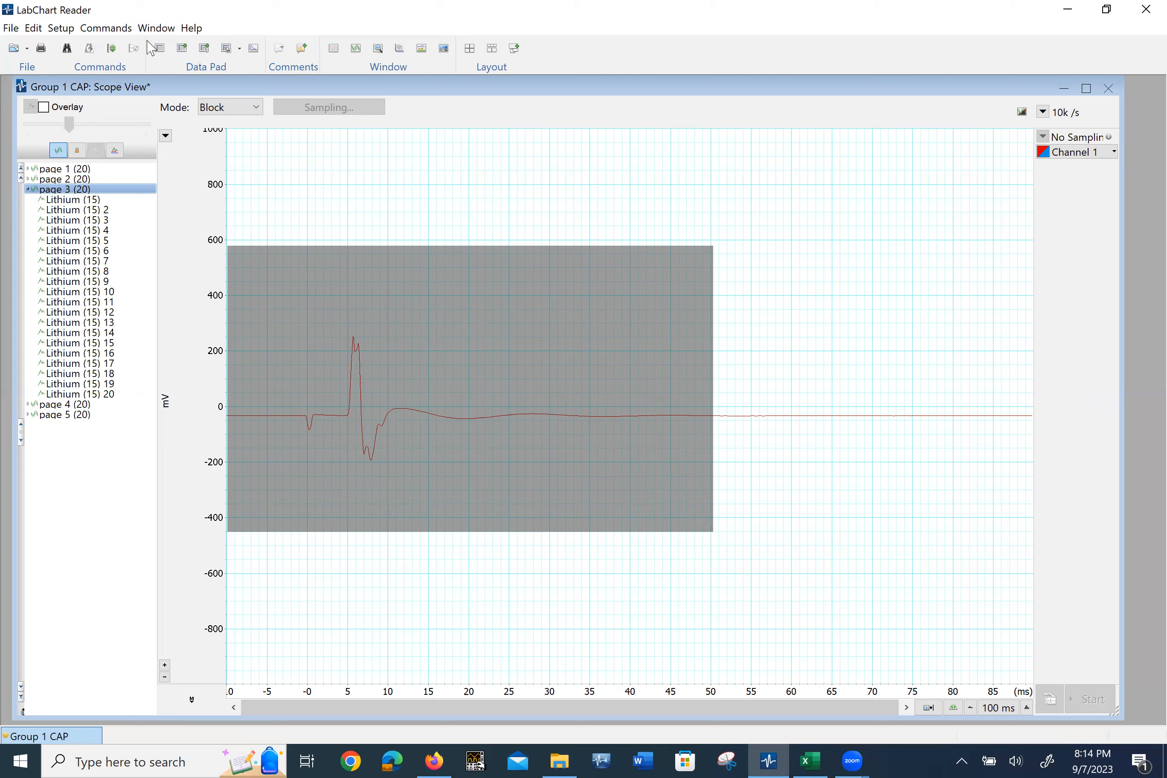
Step: Switch to Excel and paste the page 3 Channel 1 data at cell H1, converted to text with time in seconds
{"action": "left_click", "coordinate": [811, 761]}
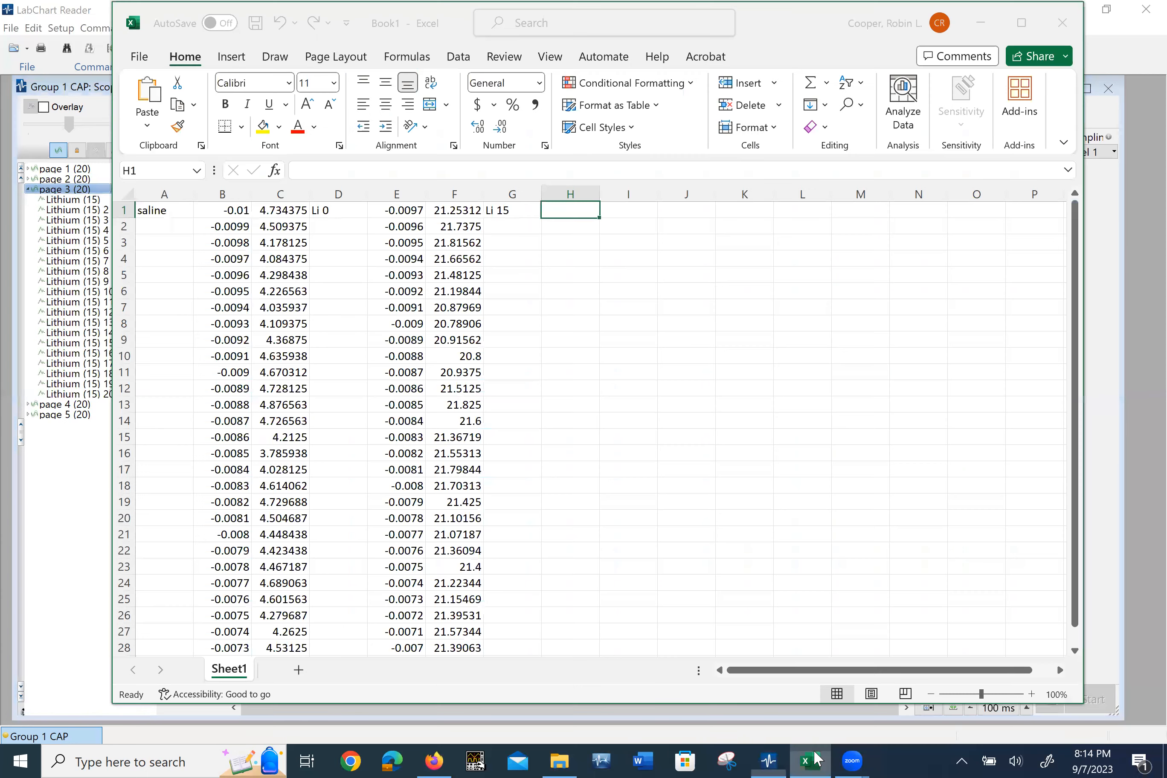
{"action": "right_click", "coordinate": [573, 213]}
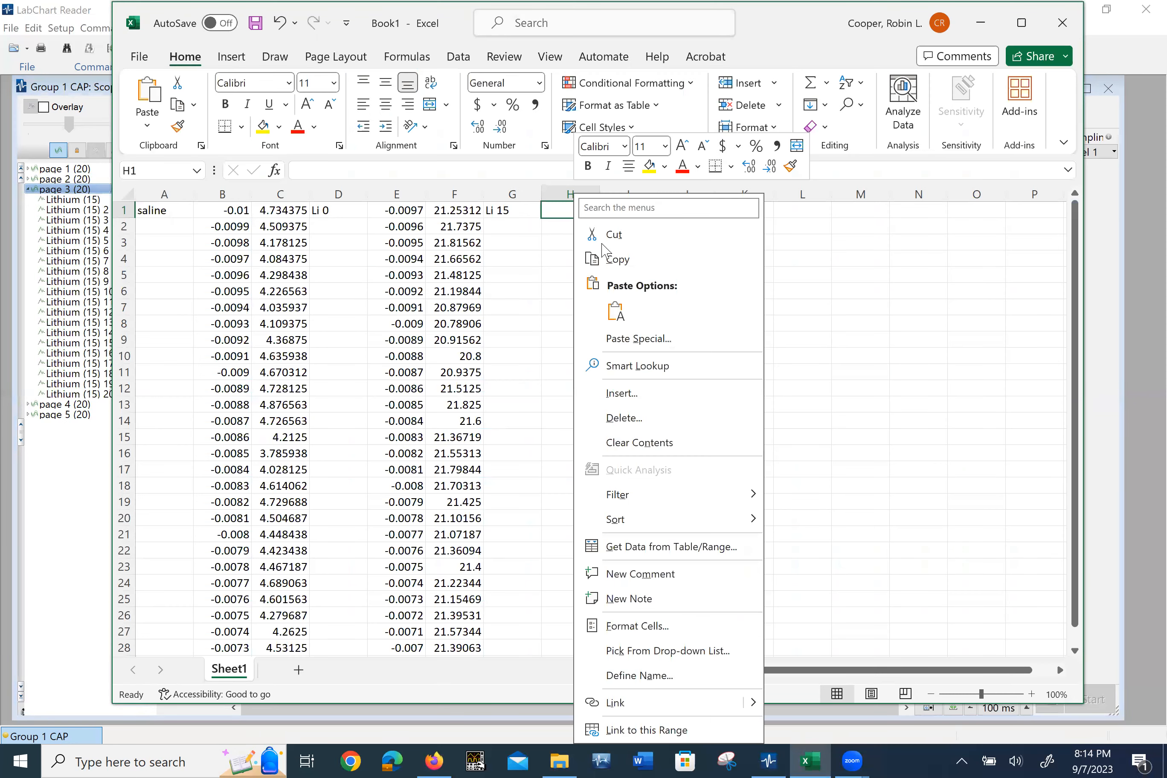
{"action": "left_click", "coordinate": [615, 320]}
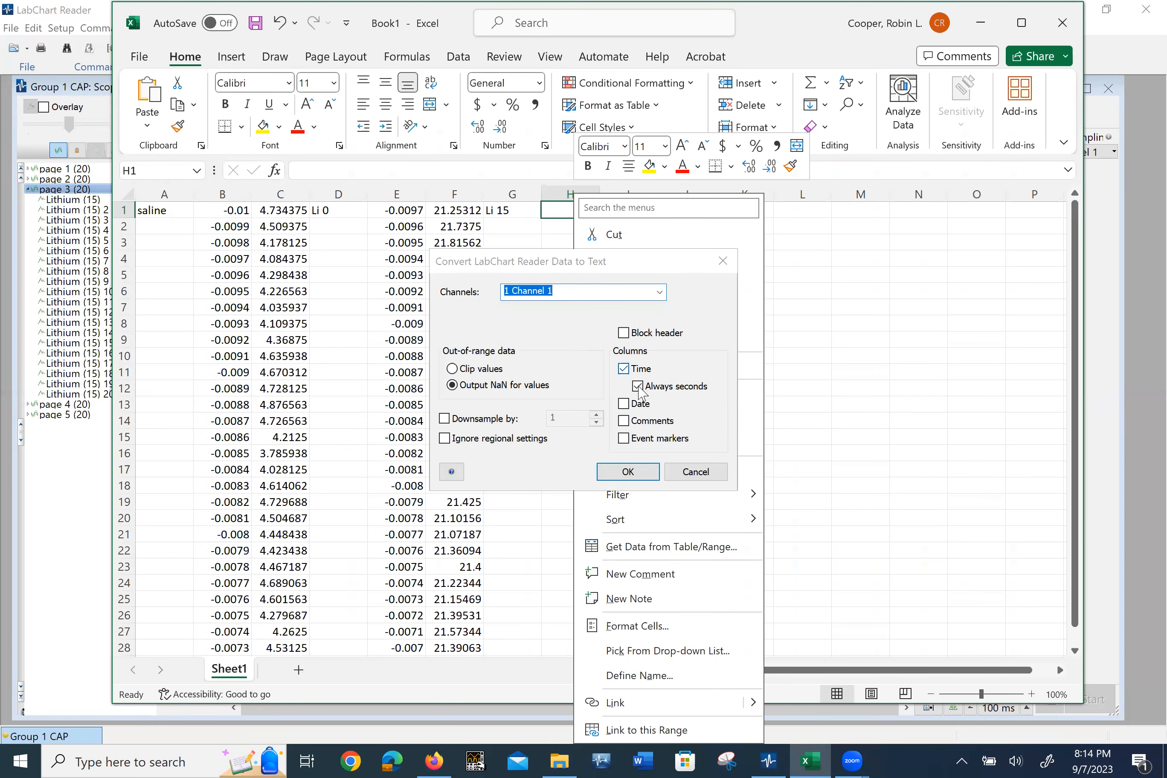
{"action": "left_click", "coordinate": [628, 473]}
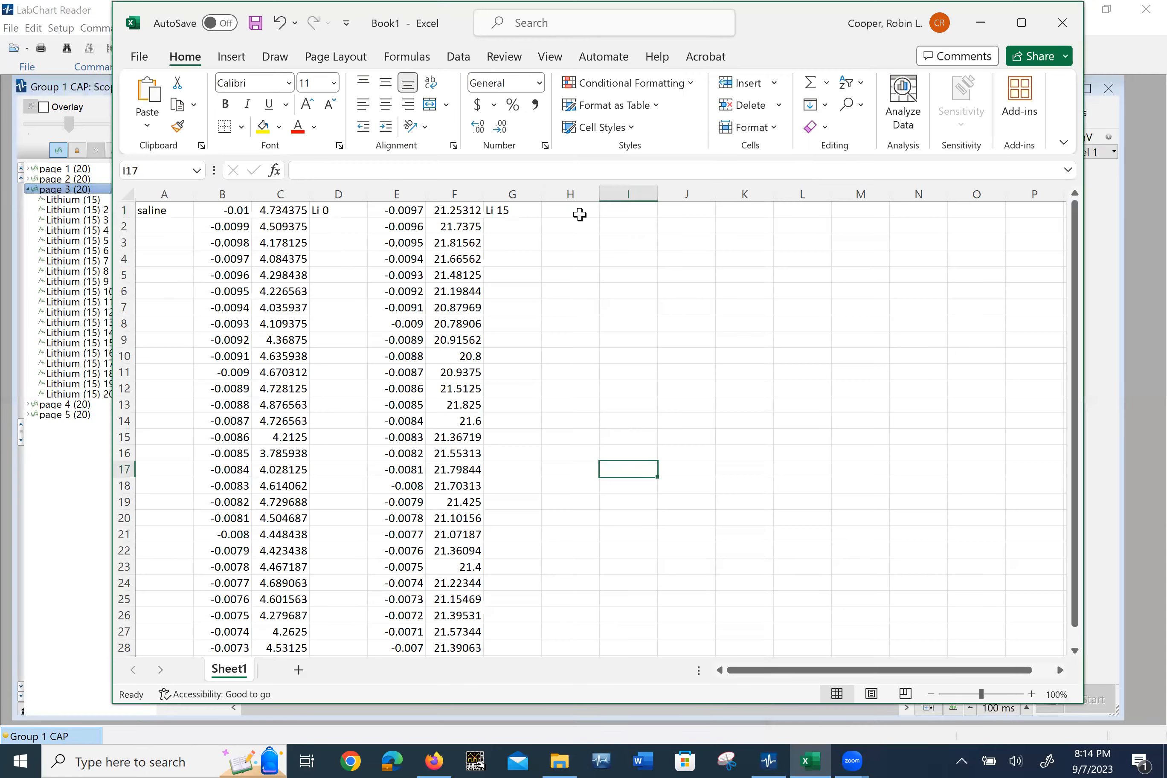
{"action": "left_click", "coordinate": [581, 215]}
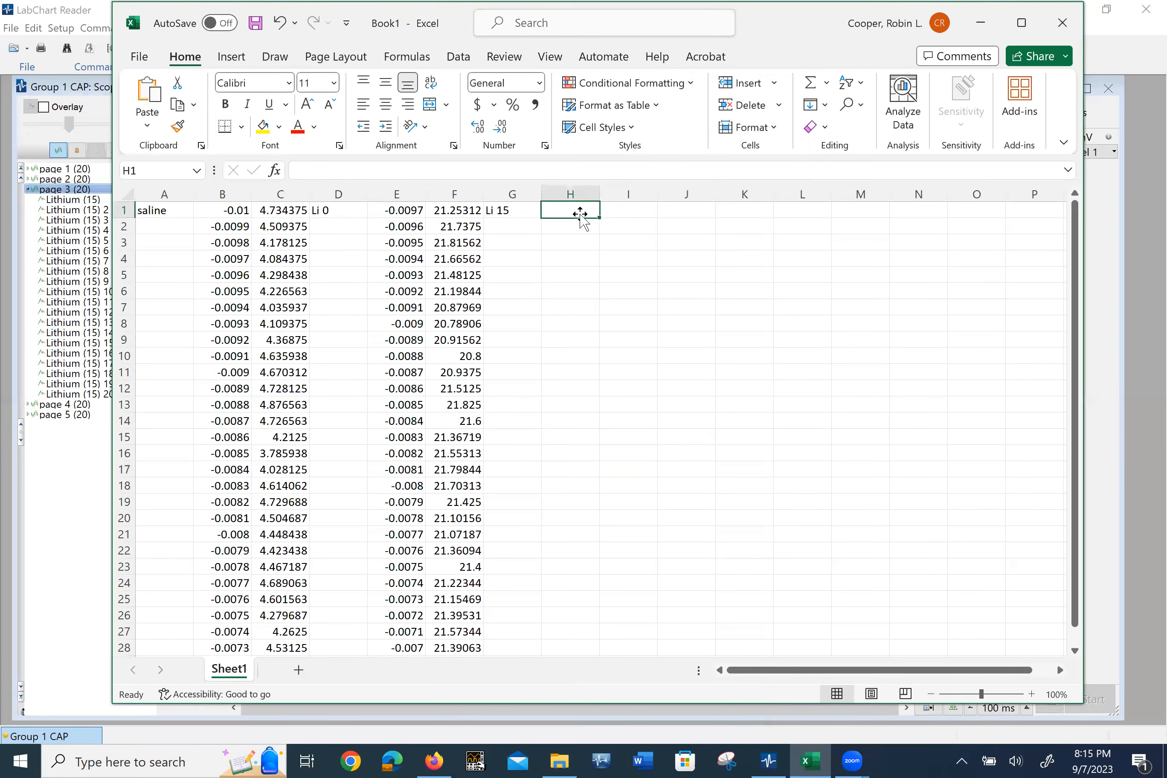
{"action": "left_click", "coordinate": [583, 240]}
{"action": "left_click", "coordinate": [578, 210]}
{"action": "right_click", "coordinate": [579, 211]}
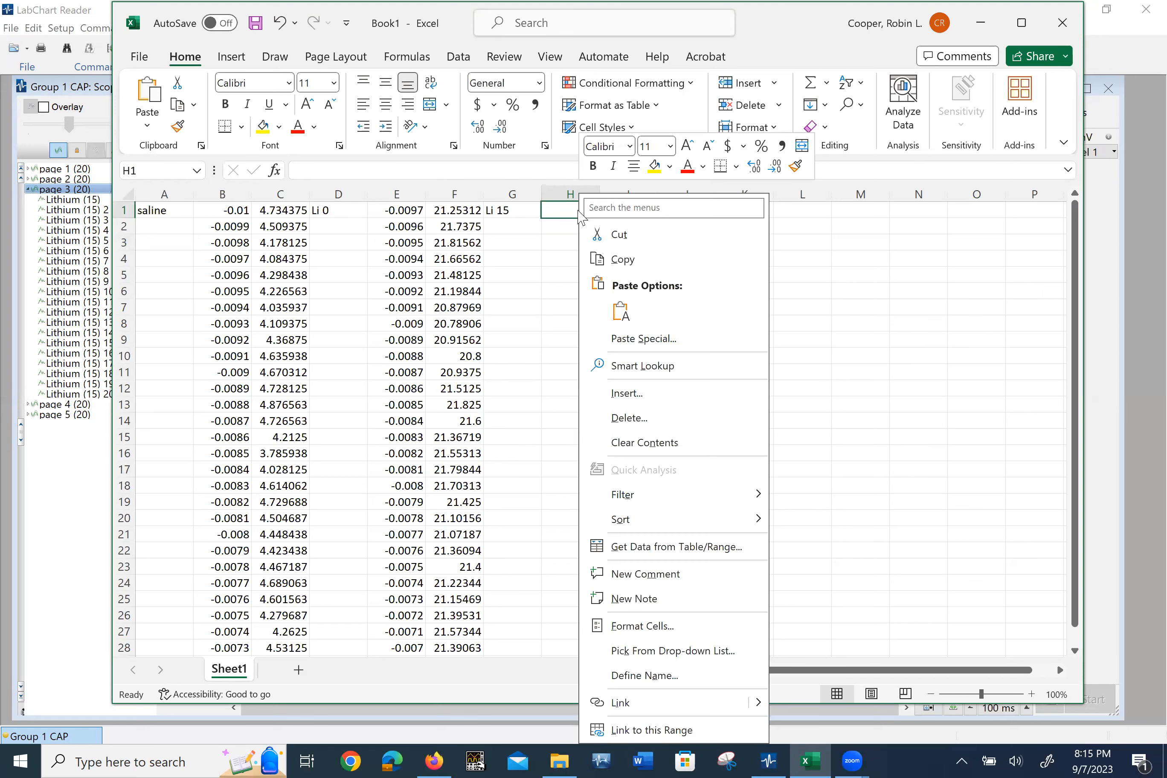
{"action": "left_click", "coordinate": [626, 310]}
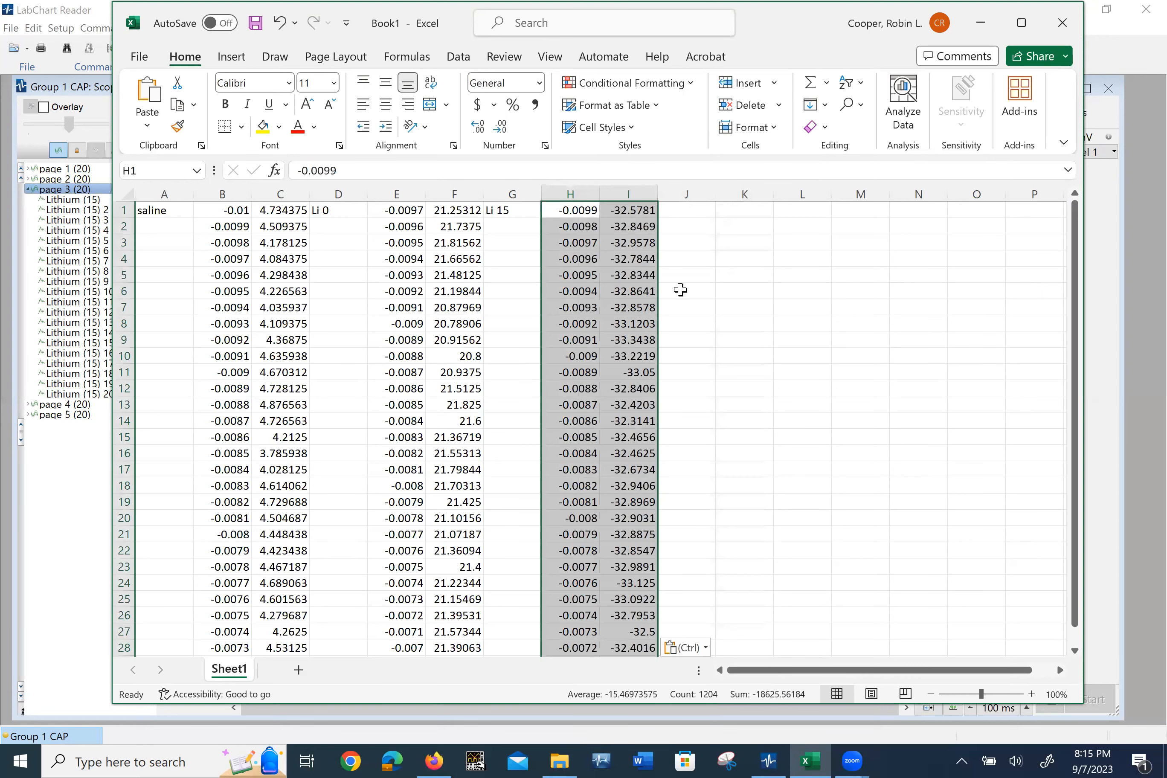
Step: Label cell J1 "li30" beside the pasted page 3 data
{"action": "left_click", "coordinate": [737, 242]}
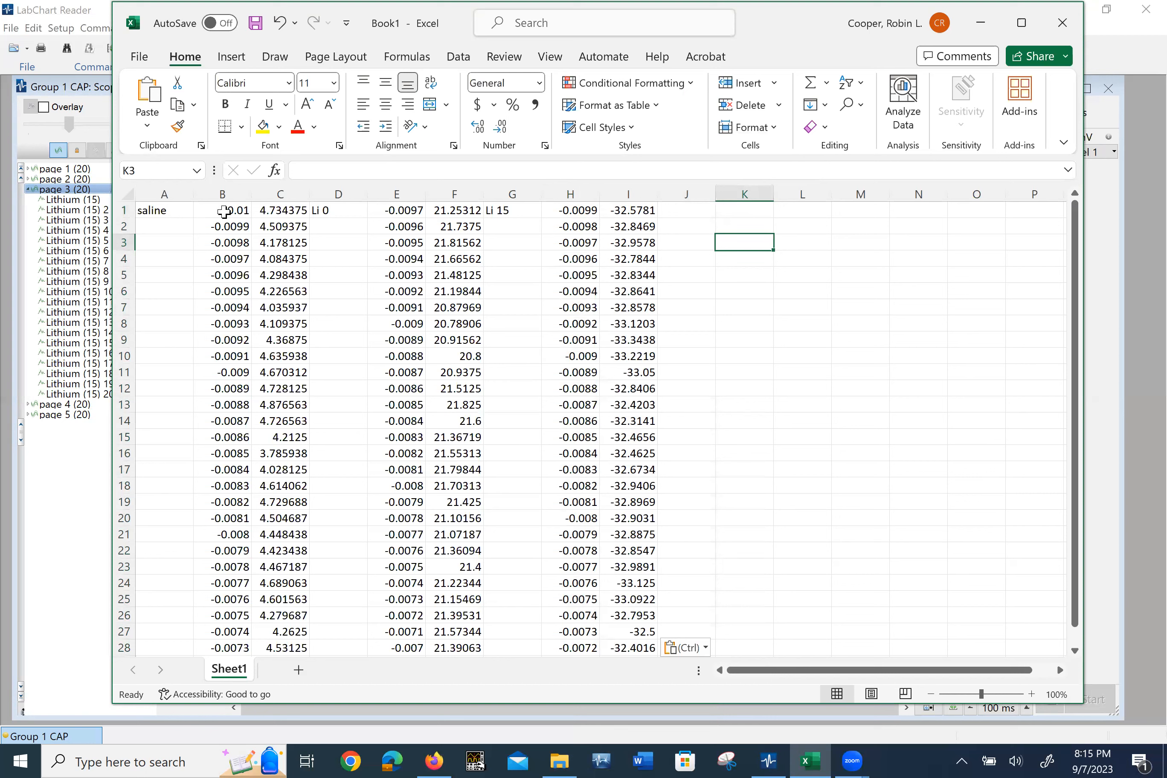
{"action": "left_click", "coordinate": [690, 208]}
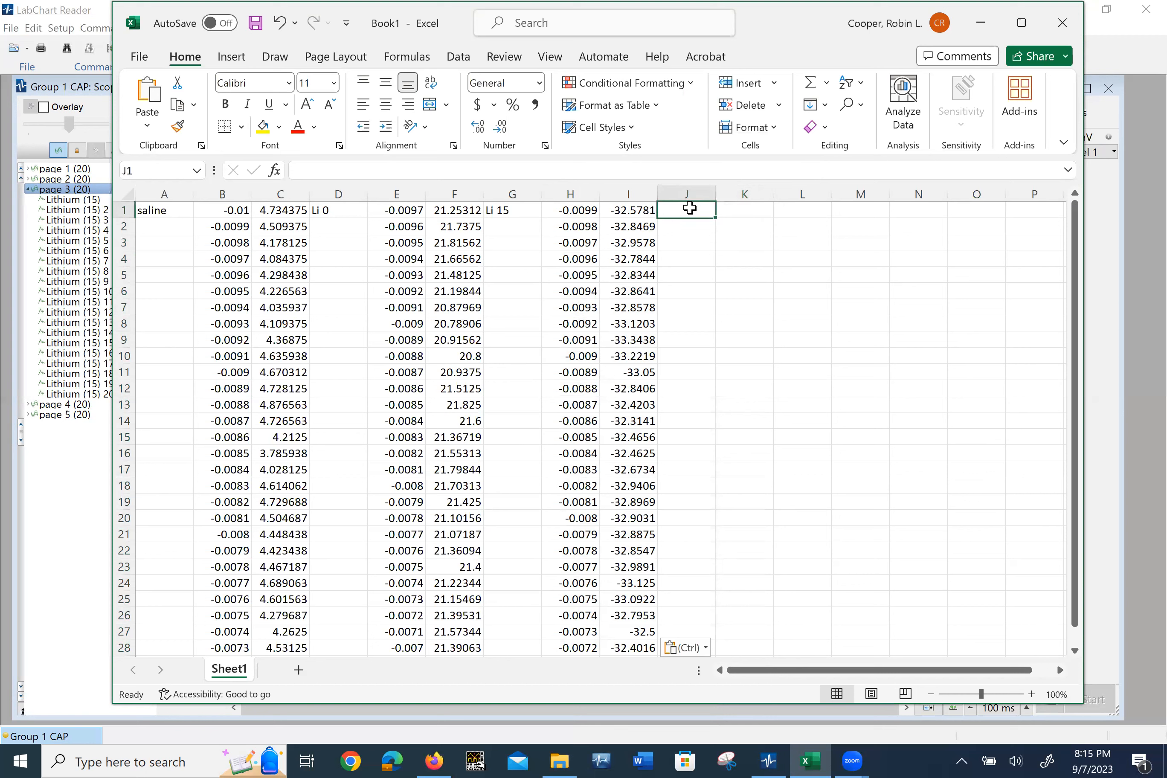
{"action": "type", "text": "li30"}
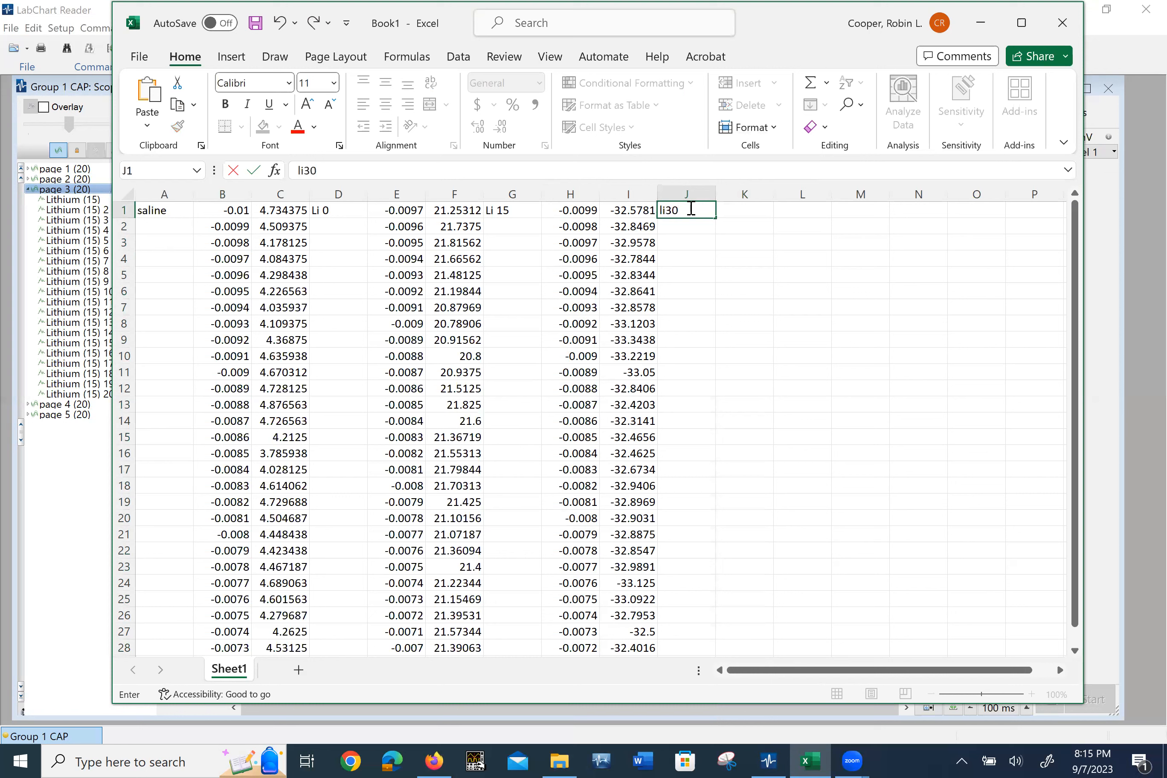
{"action": "left_click", "coordinate": [703, 258]}
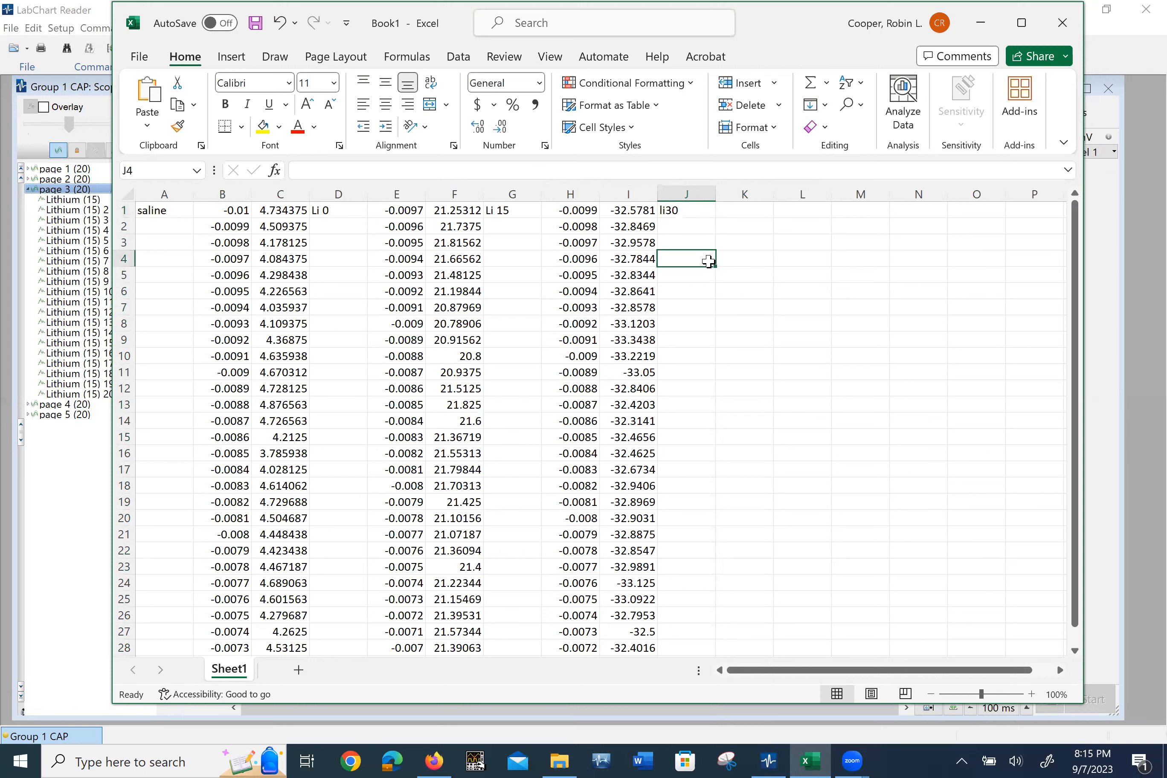
Step: Switch to LabChart Reader and copy the page 4 waveform from about -10 to 50 ms, leaving the page lists collapsed
{"action": "left_click", "coordinate": [748, 216]}
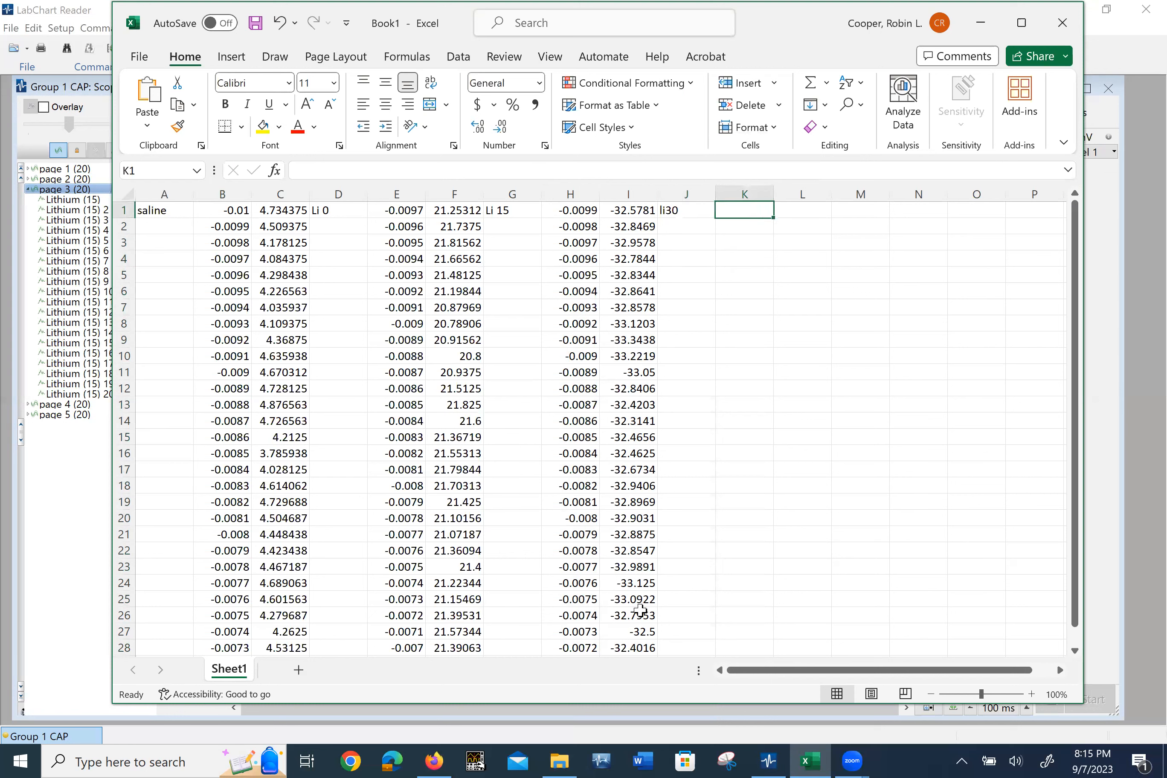
{"action": "left_click", "coordinate": [771, 759]}
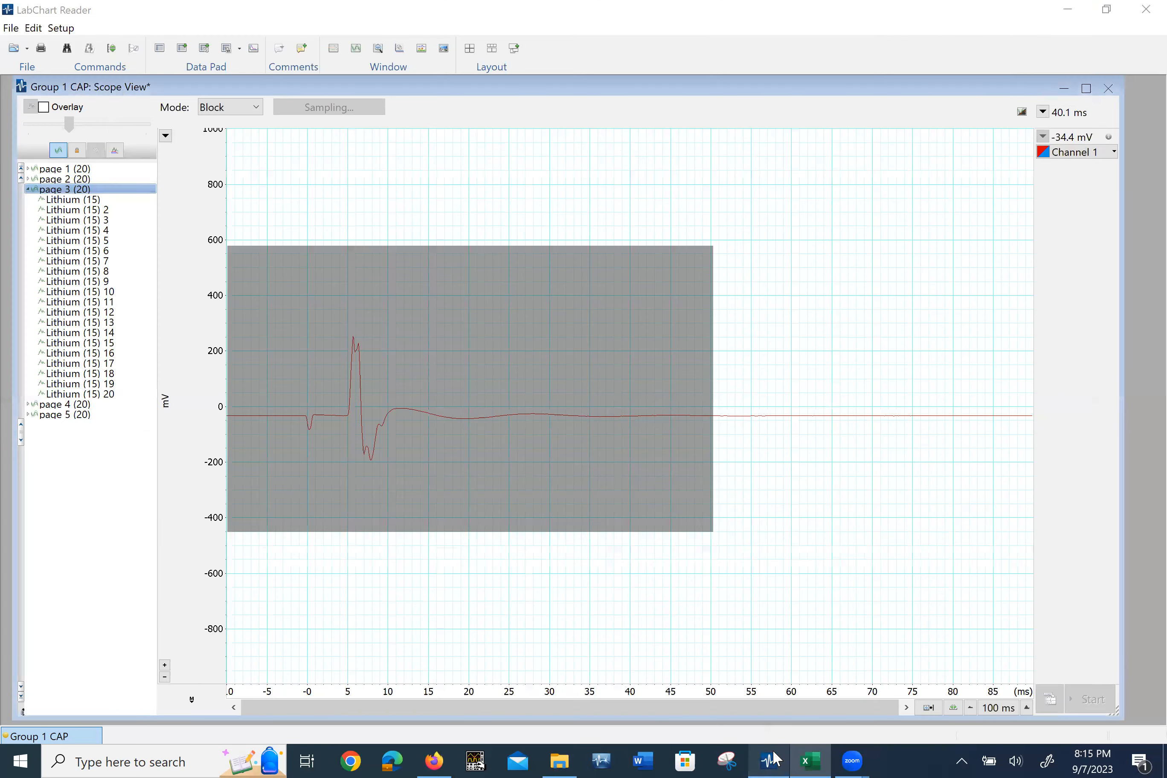
{"action": "left_click", "coordinate": [78, 404]}
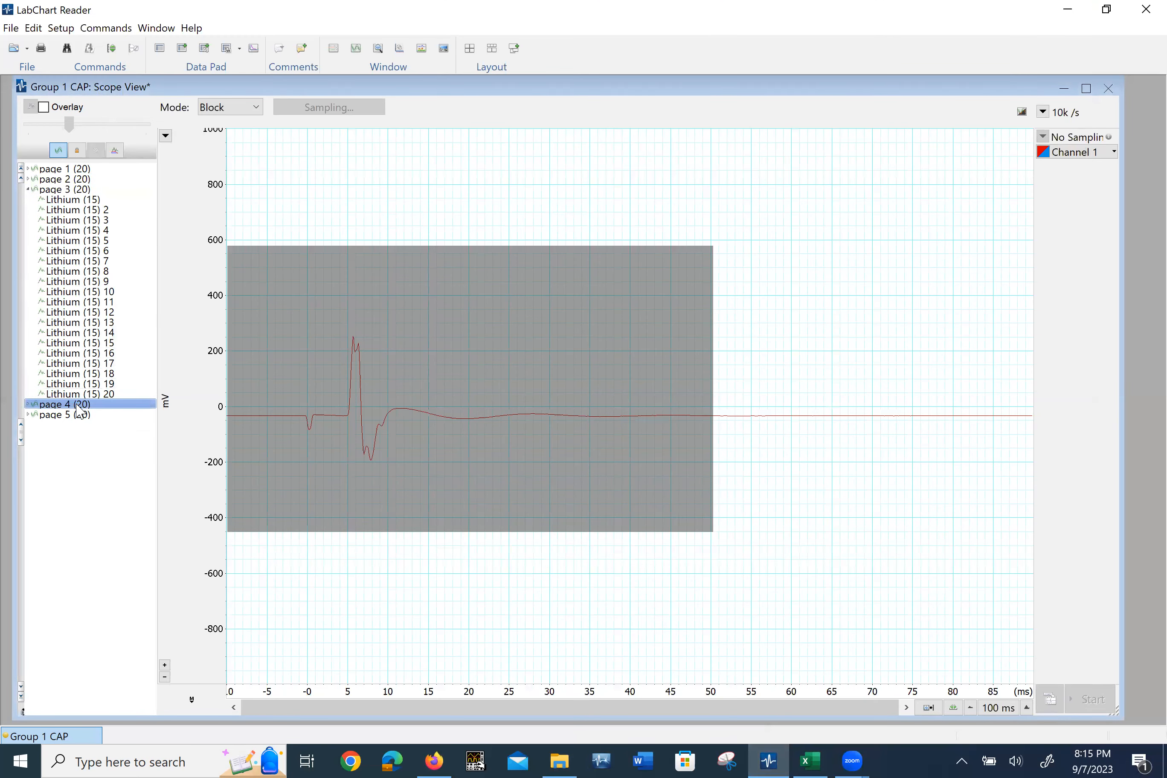
{"action": "double_click", "coordinate": [77, 404]}
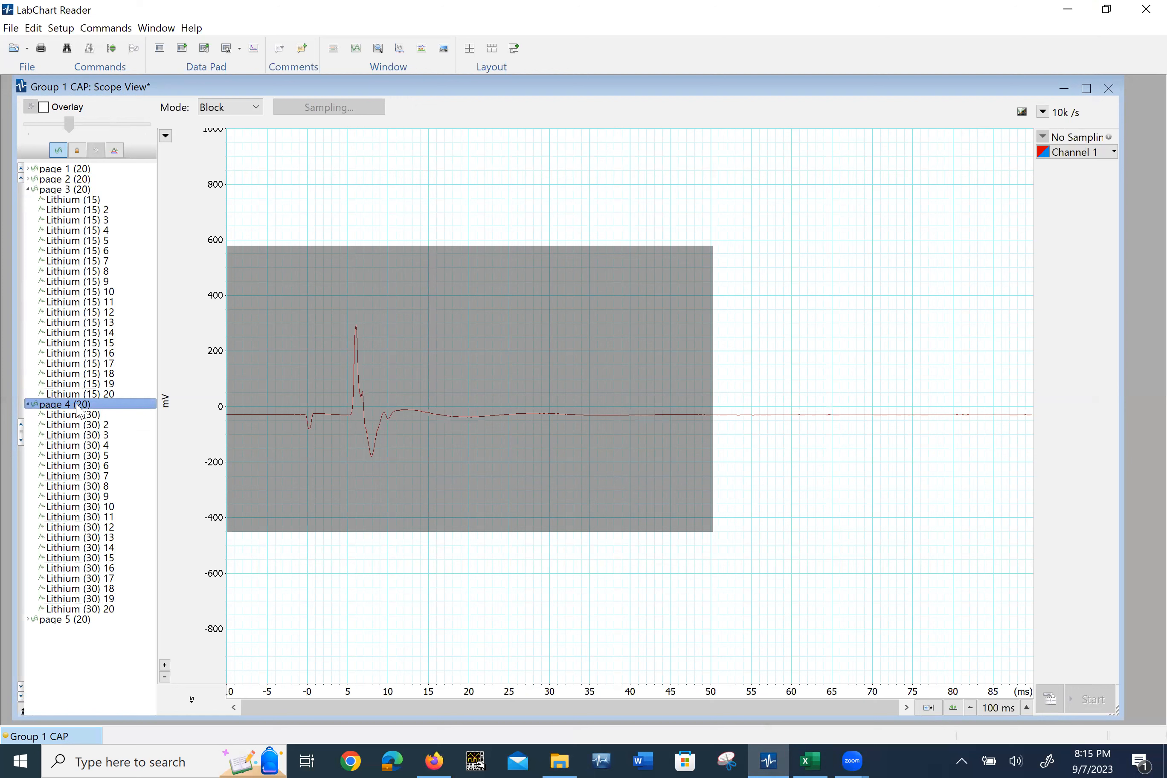
{"action": "left_click", "coordinate": [27, 189]}
{"action": "left_click", "coordinate": [28, 200]}
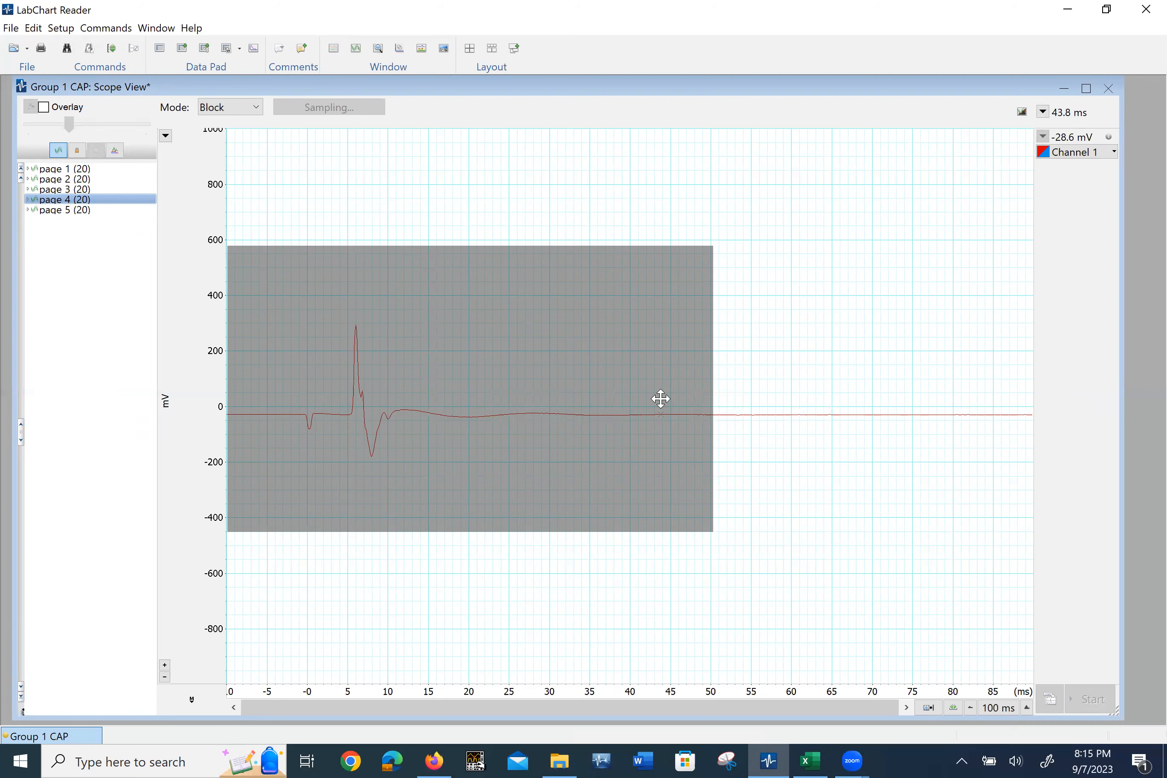
Step: Switch to Excel and paste the page 4 Channel 1 data at cell K1, converted to text with time in seconds
{"action": "left_click", "coordinate": [810, 761]}
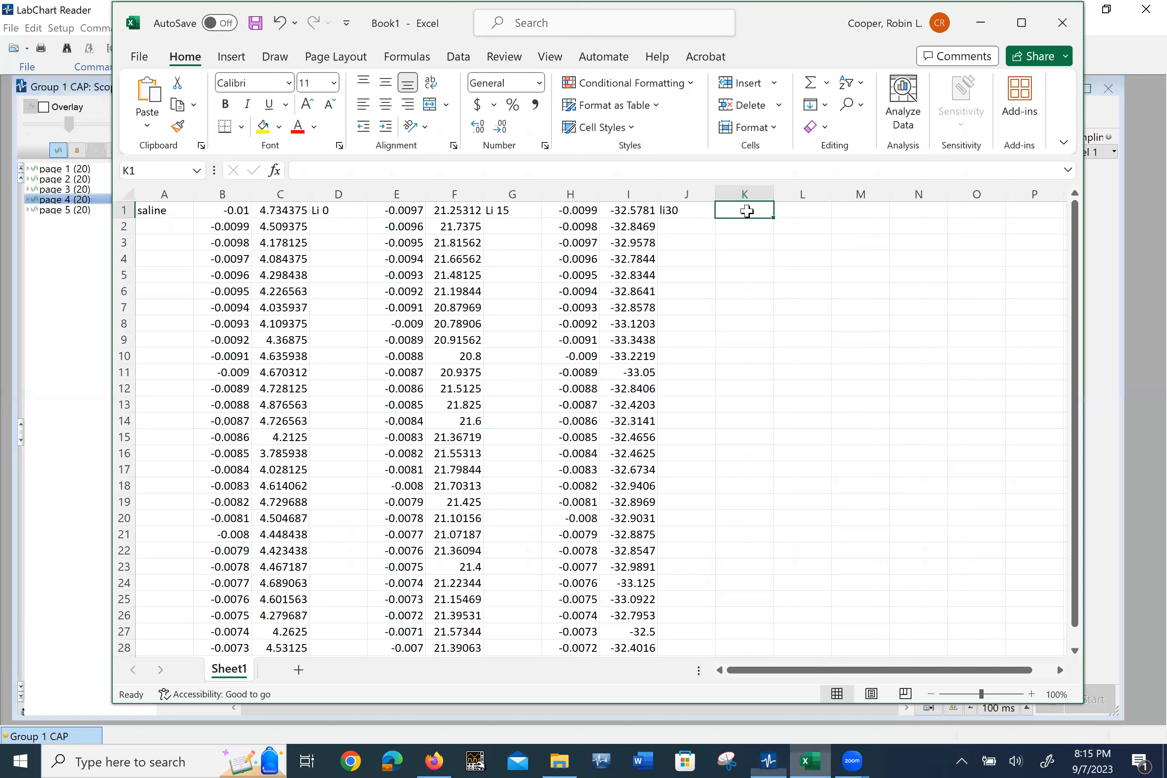
{"action": "right_click", "coordinate": [747, 211]}
{"action": "left_click", "coordinate": [787, 310]}
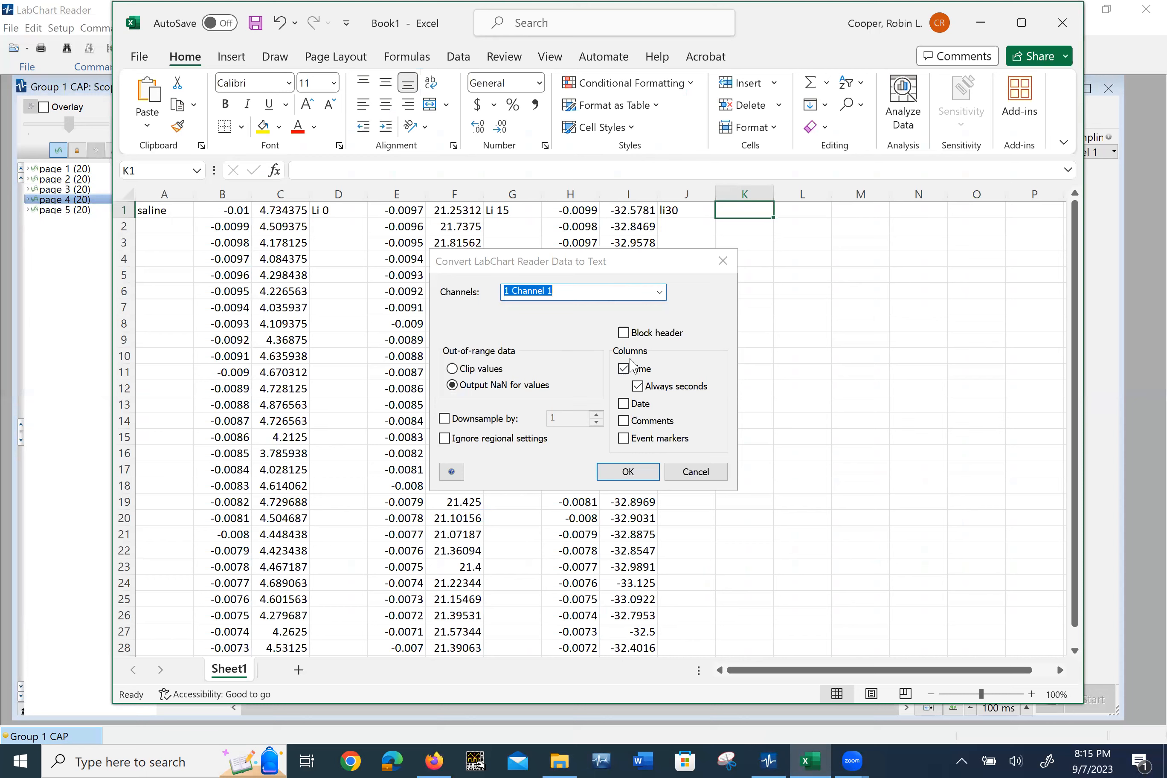
{"action": "left_click", "coordinate": [628, 472]}
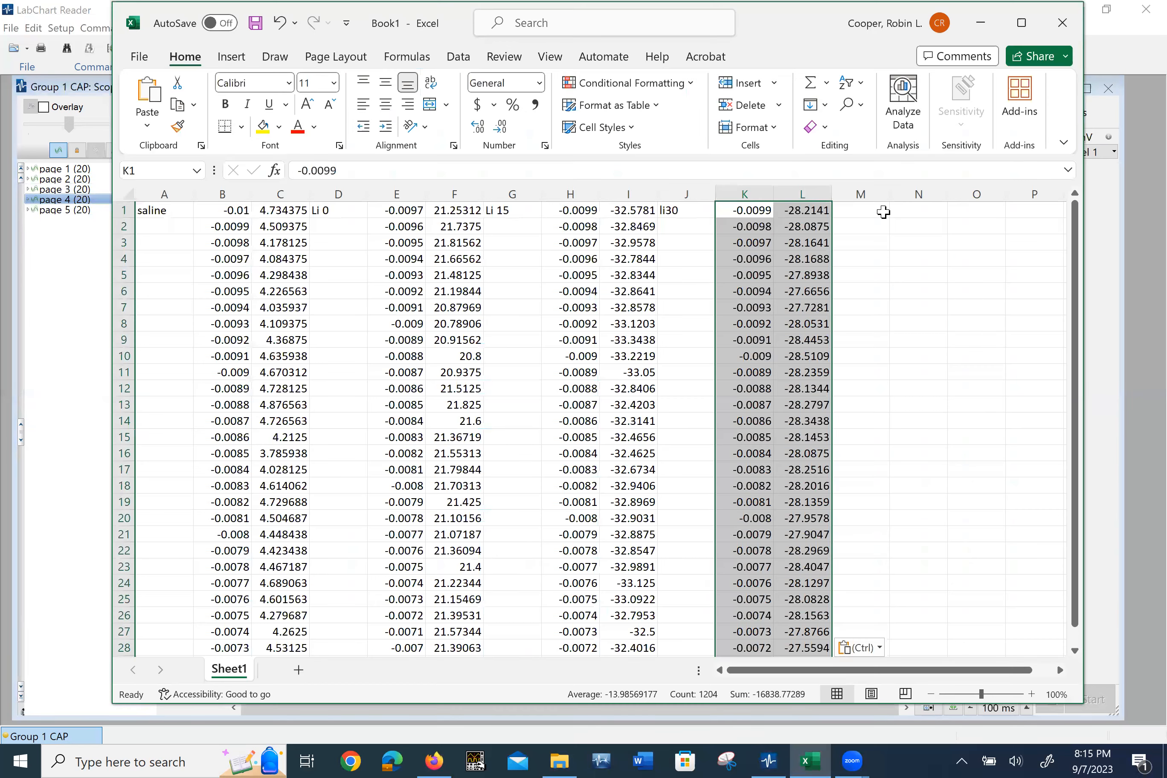
Step: Label cell M1 "wash" beside the pasted page 4 data
{"action": "left_click", "coordinate": [879, 213]}
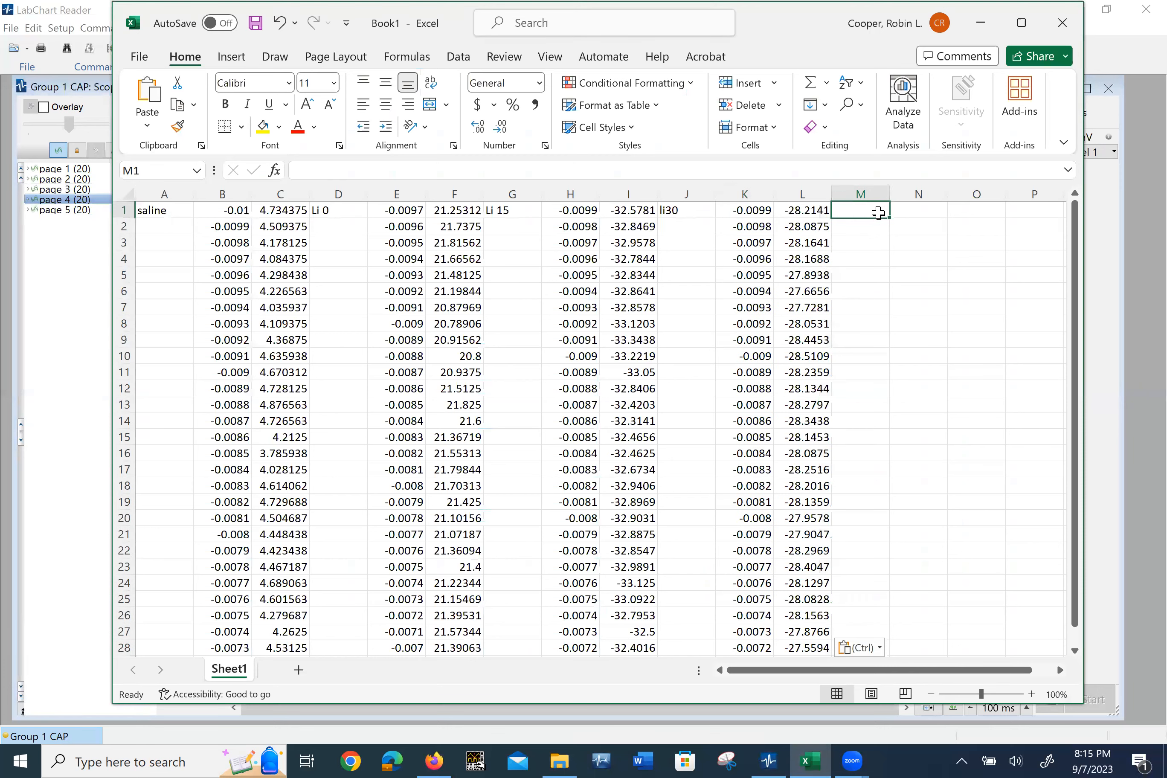
{"action": "type", "text": "wash"}
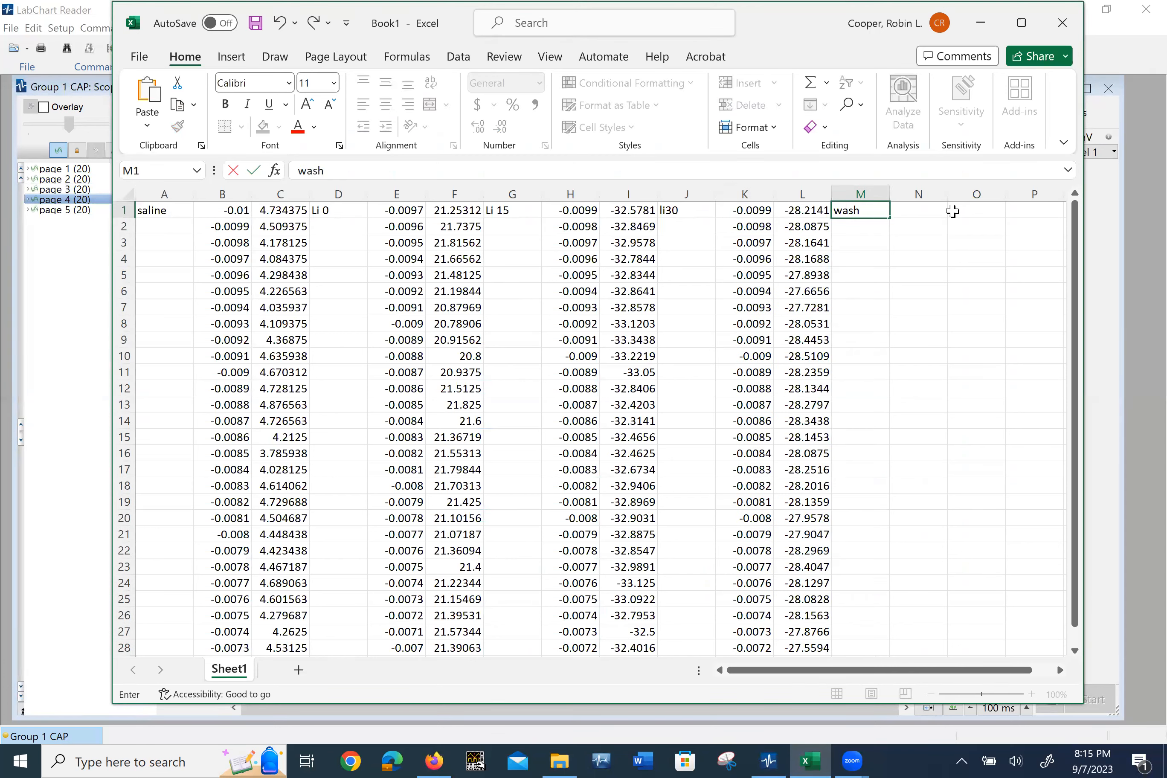
{"action": "left_click", "coordinate": [953, 211]}
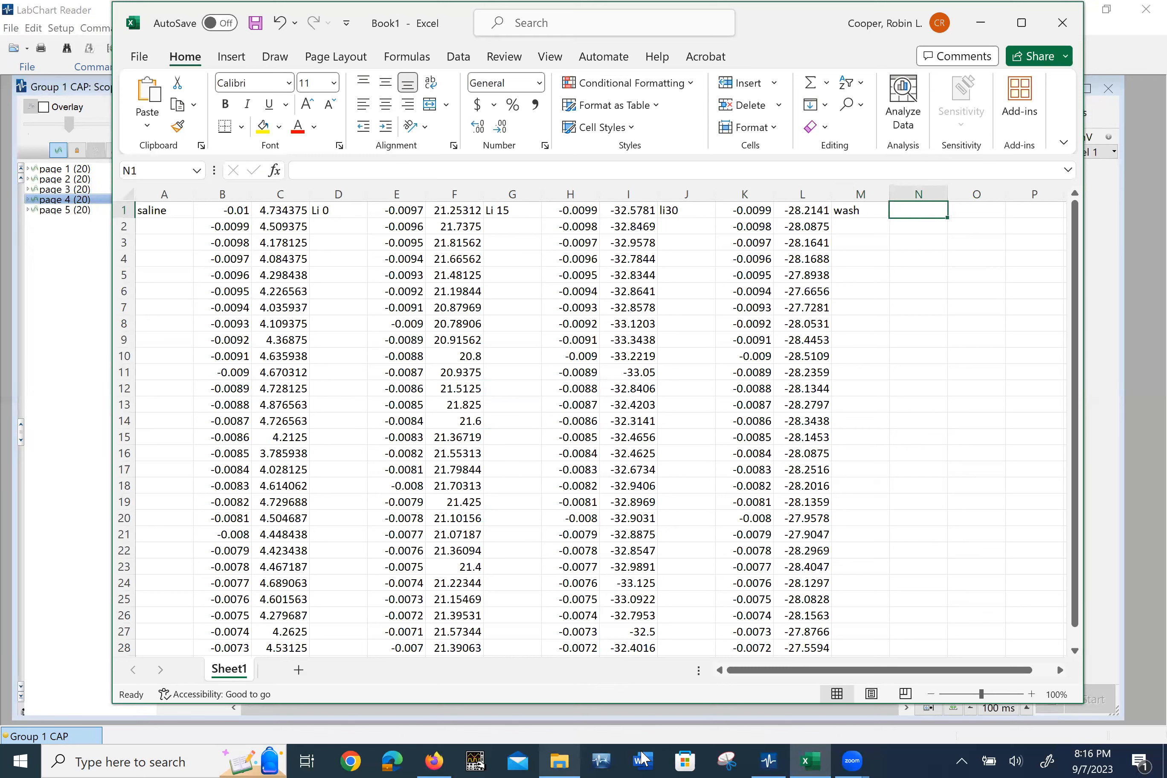
Step: Switch to LabChart Reader and copy the page 5 waveform from about -10 to 50 ms
{"action": "left_click", "coordinate": [770, 760]}
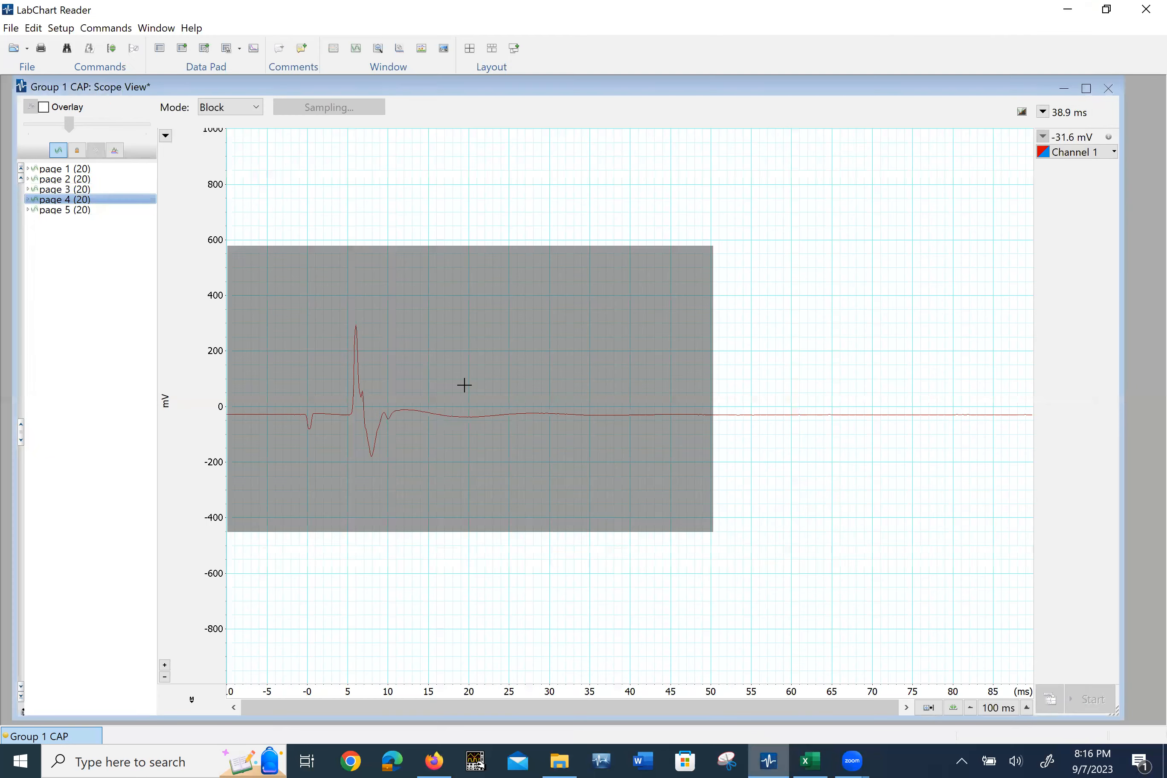
{"action": "left_click", "coordinate": [92, 211]}
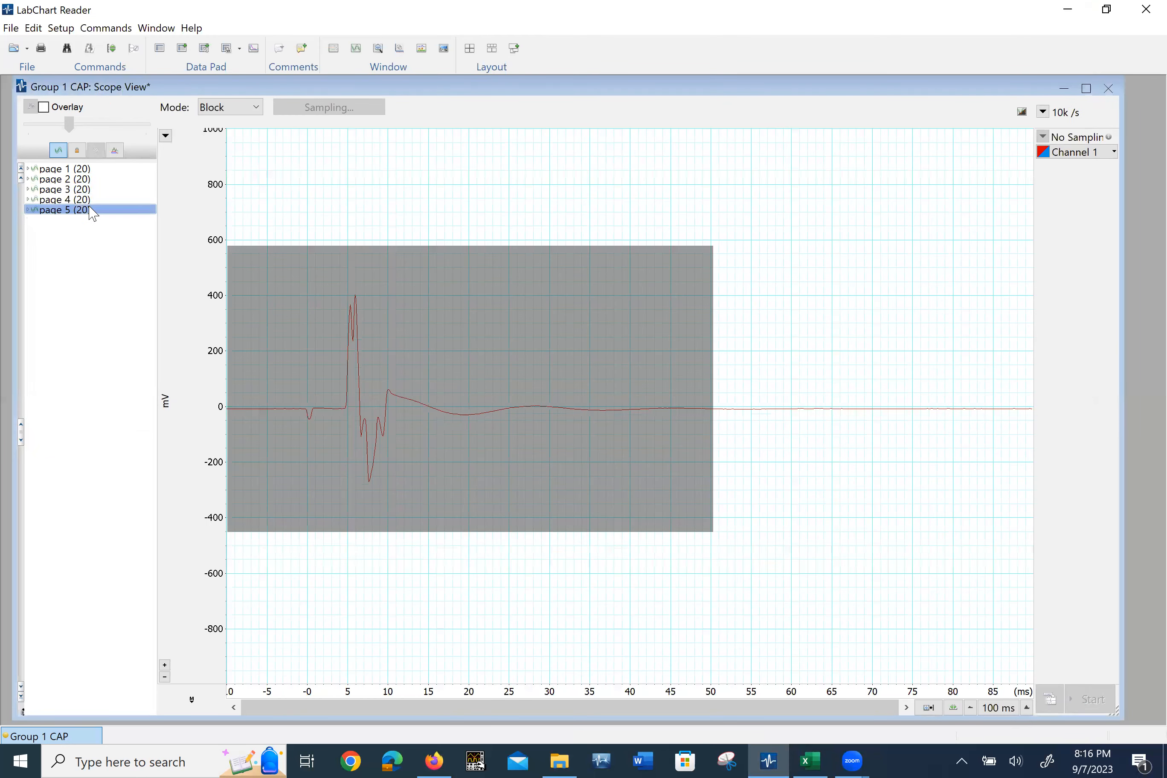
{"action": "double_click", "coordinate": [91, 210]}
{"action": "double_click", "coordinate": [92, 211]}
Step: Switch to Excel and paste the page 5 Channel 1 data at cell N1, converted to text with time in seconds
{"action": "left_click", "coordinate": [824, 760]}
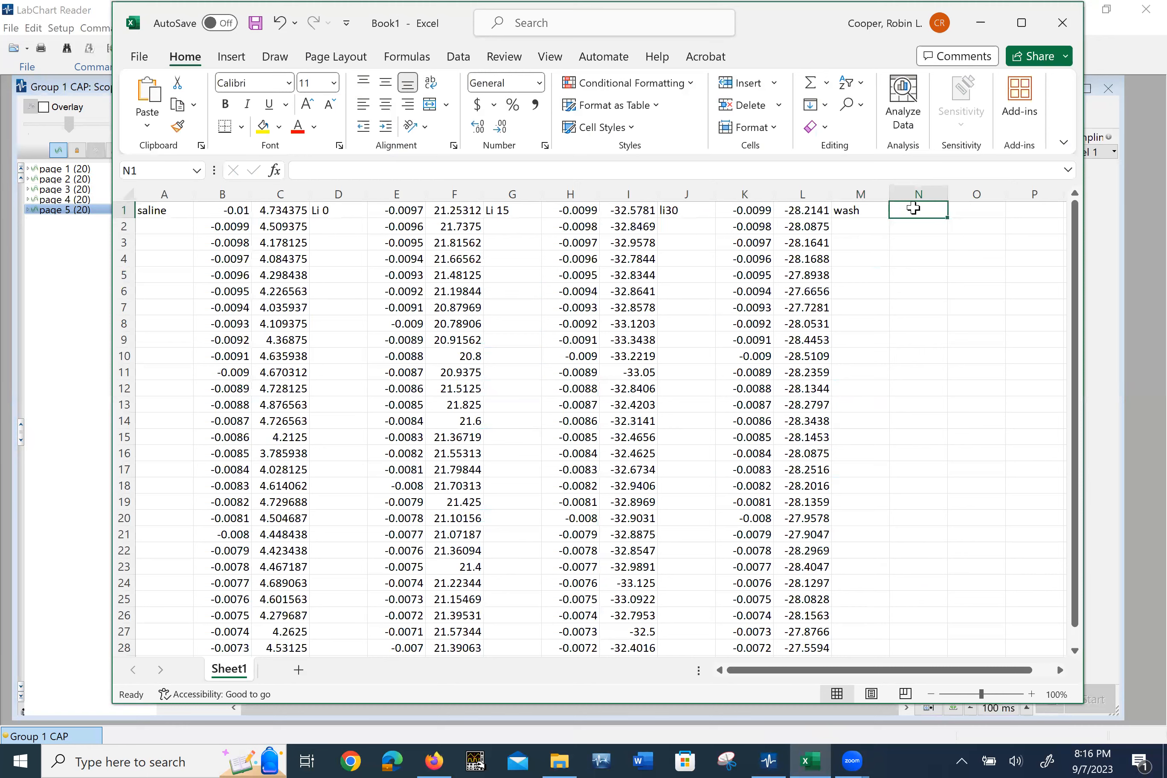
{"action": "key", "text": "ctrl+v"}
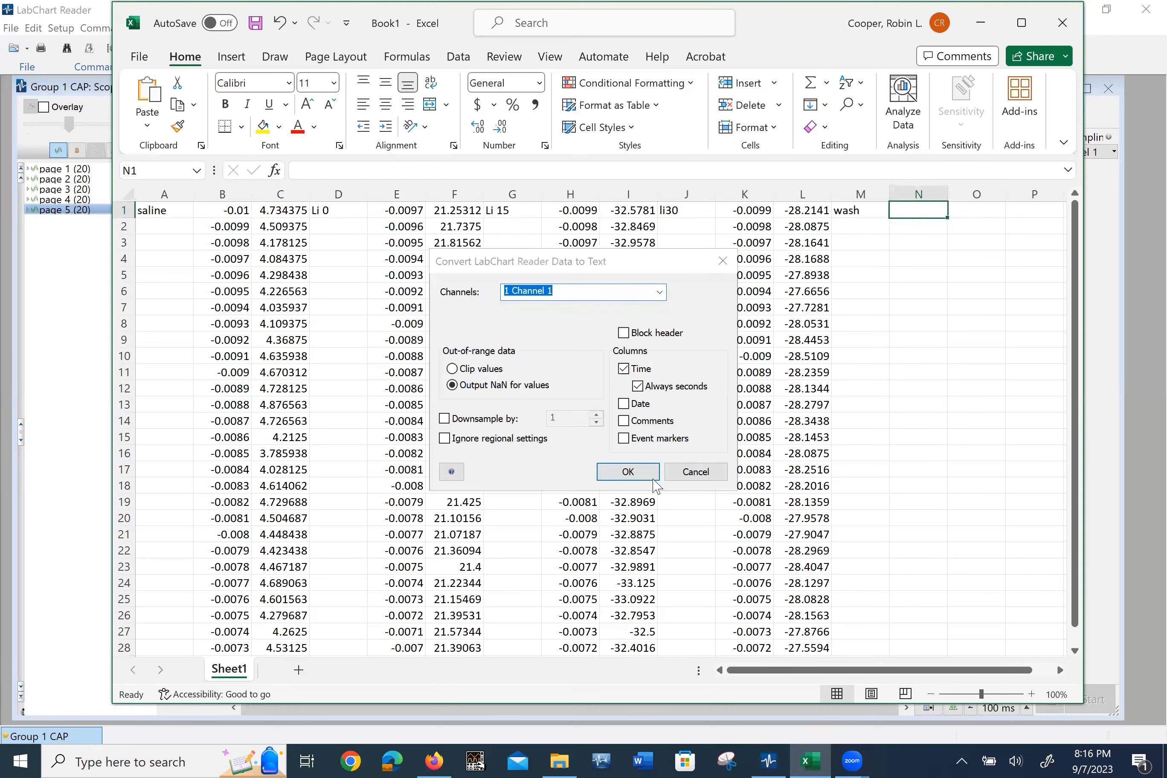
{"action": "left_click", "coordinate": [628, 472]}
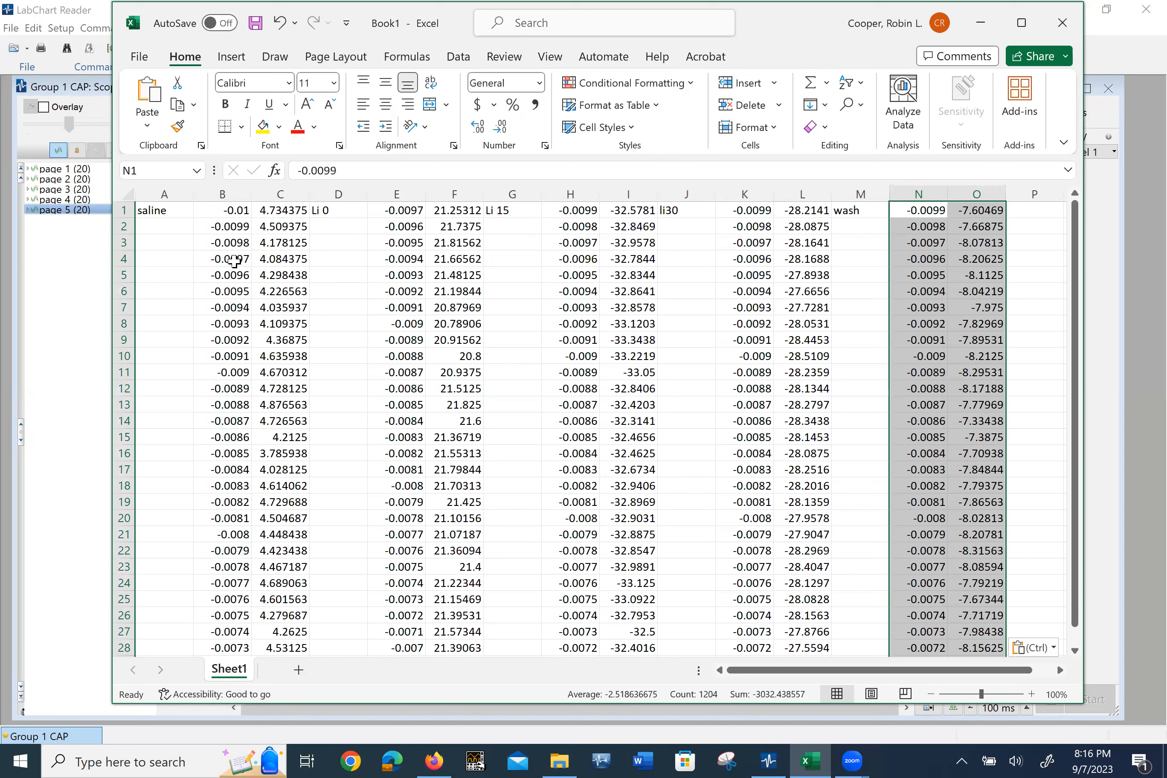
Step: Delete cells B1:C3 of the saline data and shift the remaining cells up, so its times start at -0.0097
{"action": "left_click", "coordinate": [230, 244]}
{"action": "left_click_drag", "start_coordinate": [230, 244], "coordinate": [280, 208]}
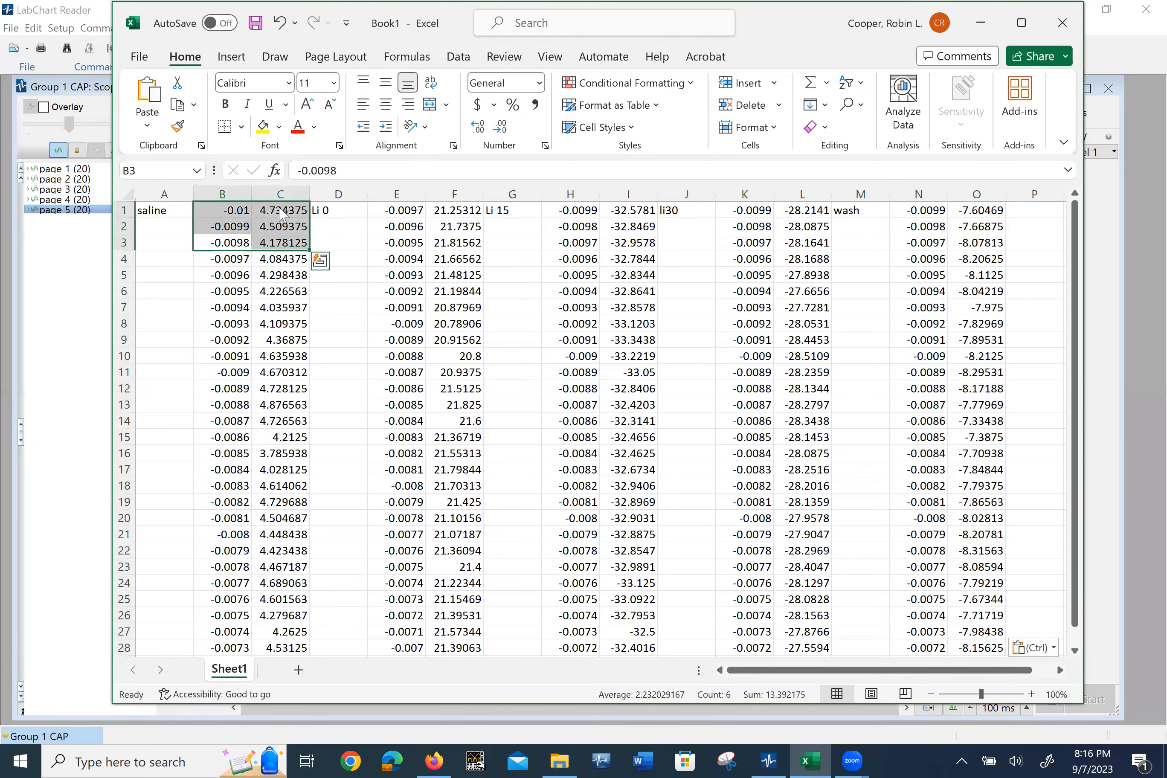
{"action": "right_click", "coordinate": [280, 207]}
{"action": "left_click", "coordinate": [328, 422]}
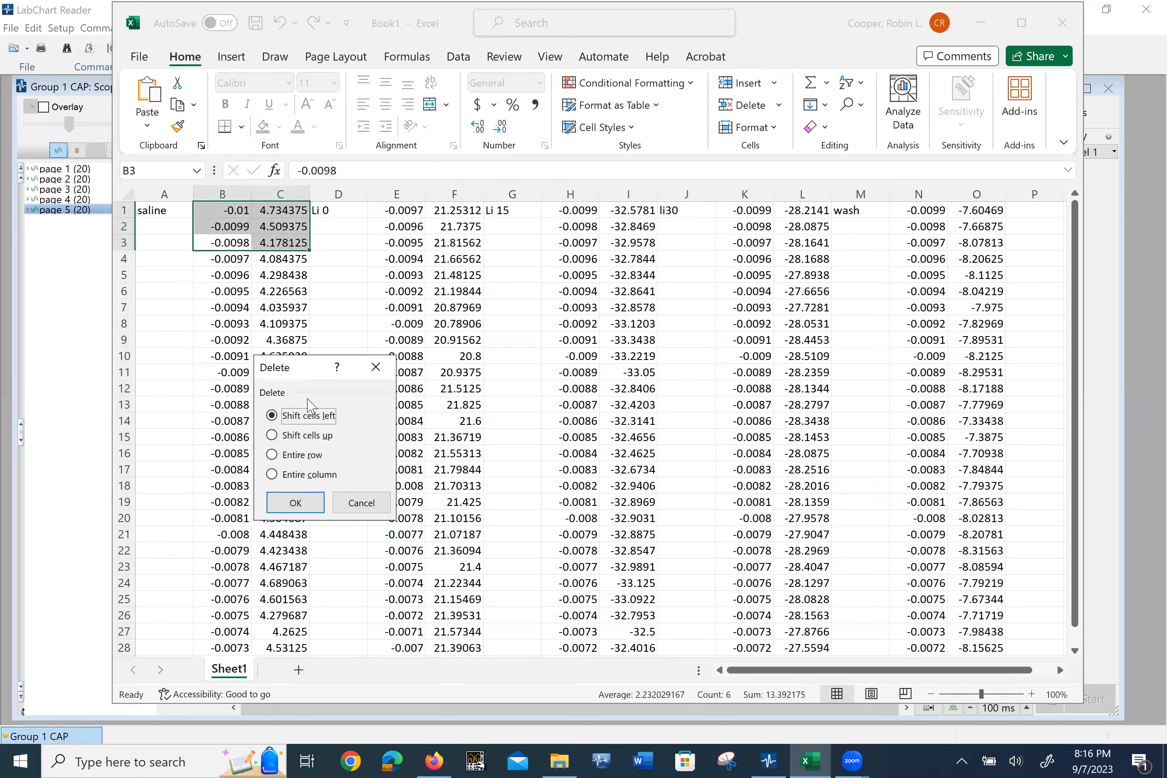
{"action": "left_click", "coordinate": [311, 442]}
{"action": "left_click", "coordinate": [311, 505]}
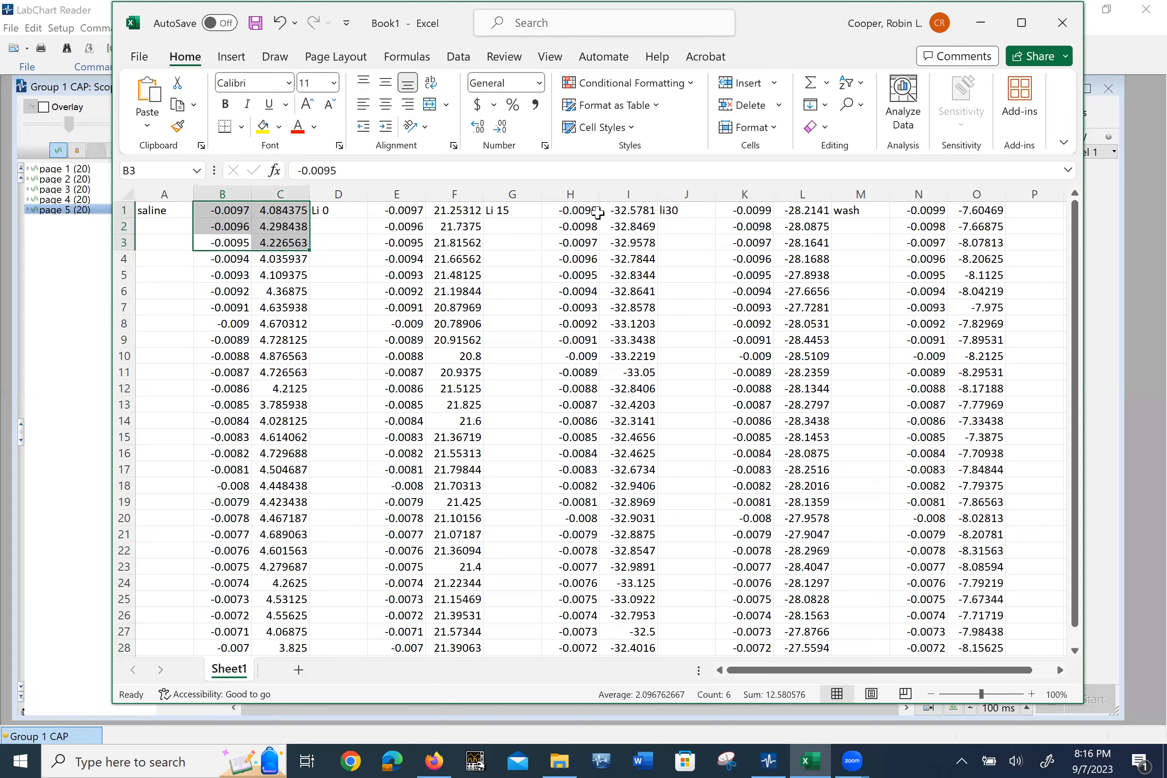
Step: Delete cells H1:I2 of the Li 15 data and shift the remaining cells up, so its times start at -0.0097
{"action": "left_click_drag", "start_coordinate": [597, 213], "coordinate": [631, 227]}
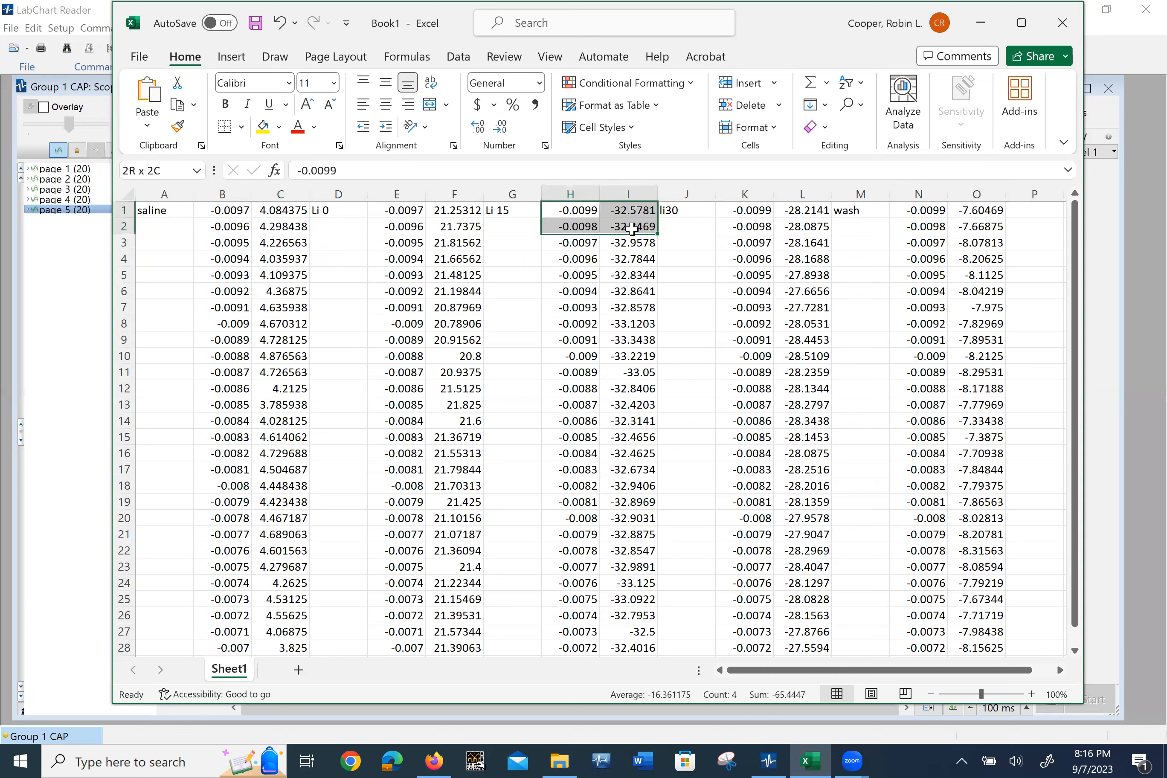
{"action": "right_click", "coordinate": [632, 227]}
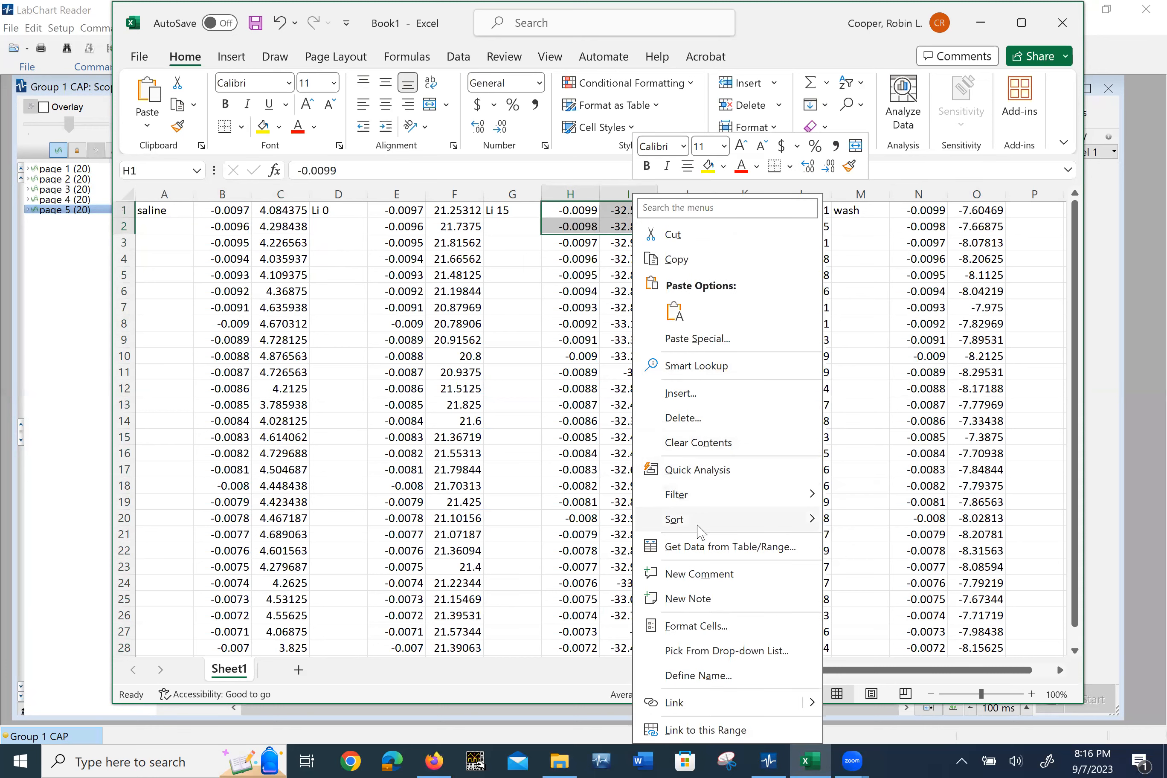
{"action": "left_click", "coordinate": [700, 420]}
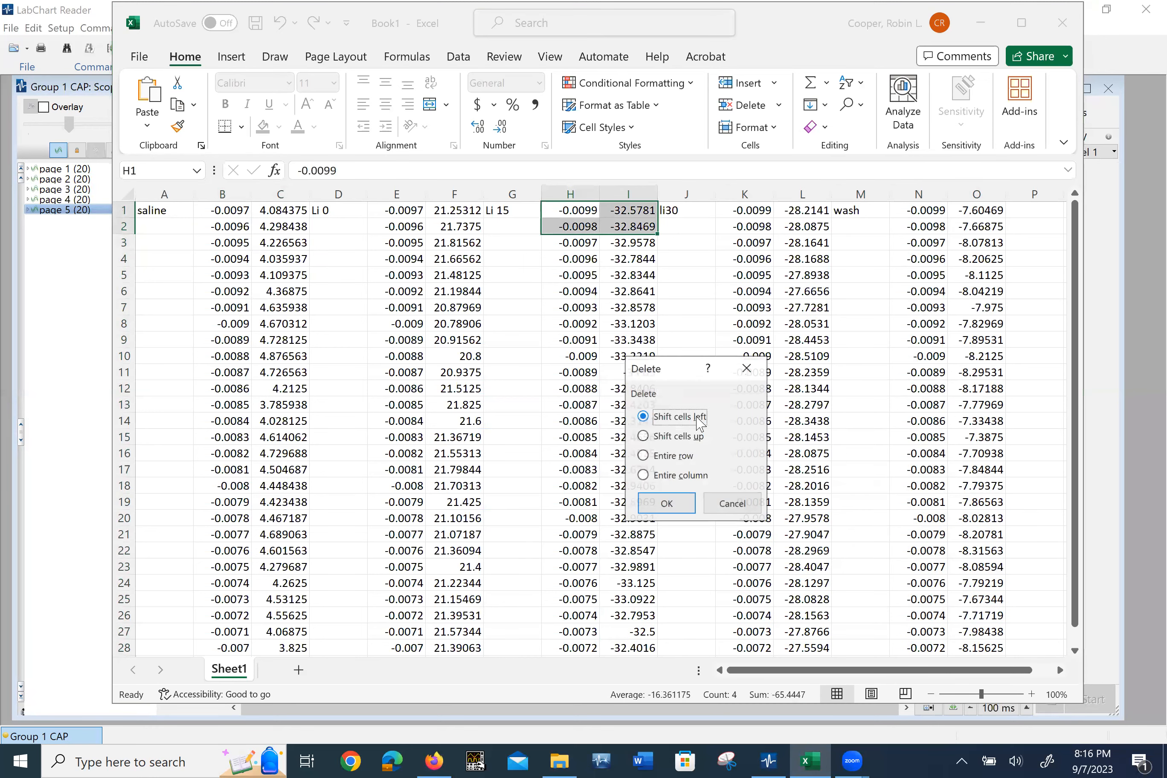
{"action": "left_click", "coordinate": [644, 437]}
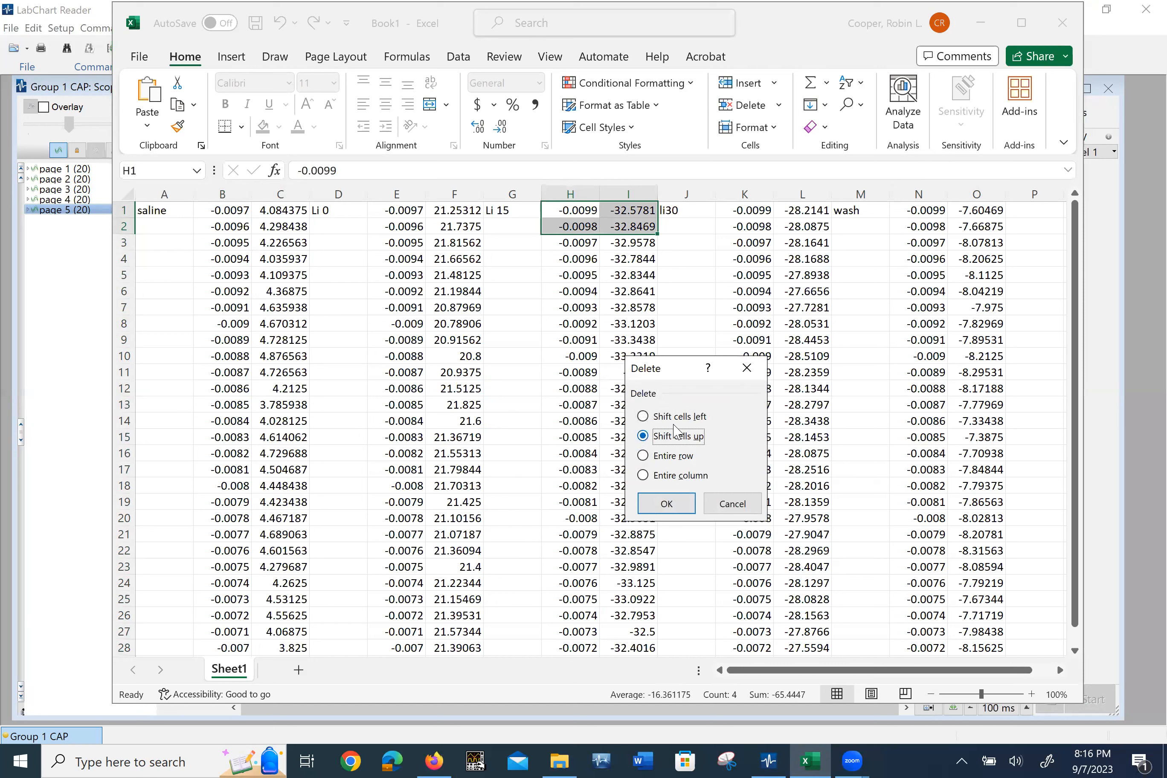
{"action": "left_click", "coordinate": [667, 502]}
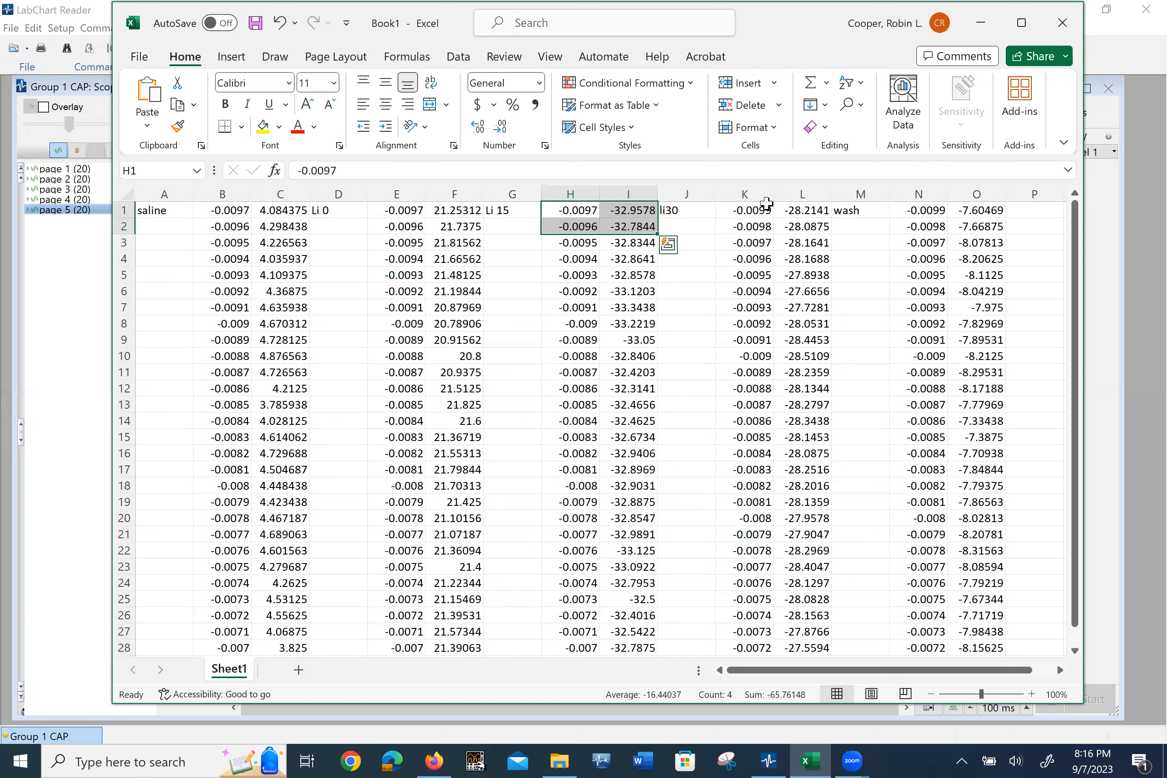
Step: Delete cells K1:L2 of the li30 data and shift the remaining cells up, so its times start at -0.0097
{"action": "left_click_drag", "start_coordinate": [758, 208], "coordinate": [803, 226]}
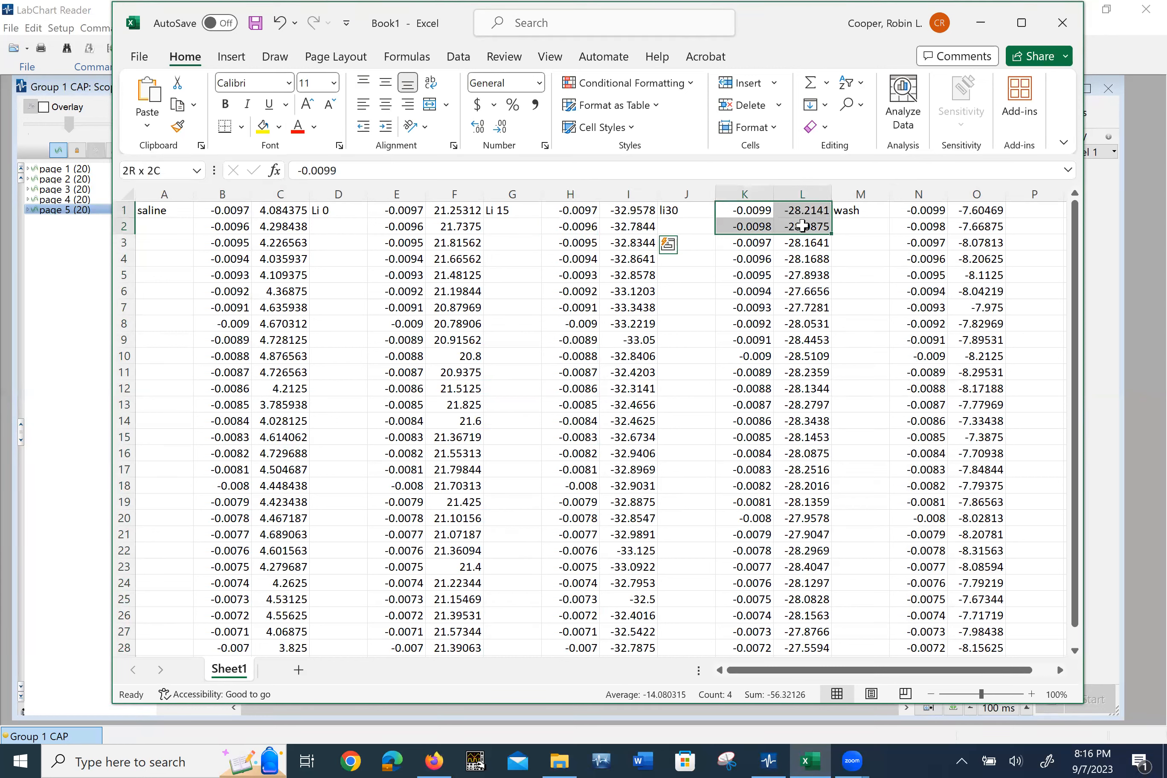
{"action": "right_click", "coordinate": [804, 229]}
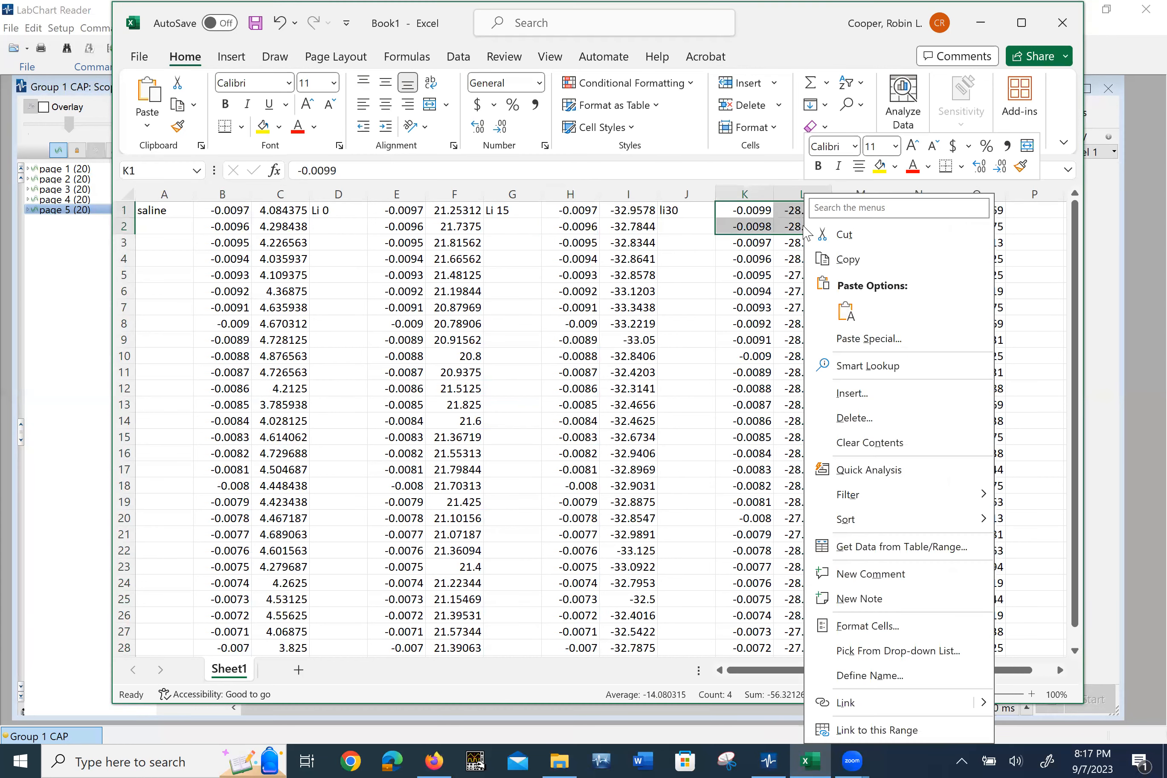
{"action": "left_click", "coordinate": [855, 418]}
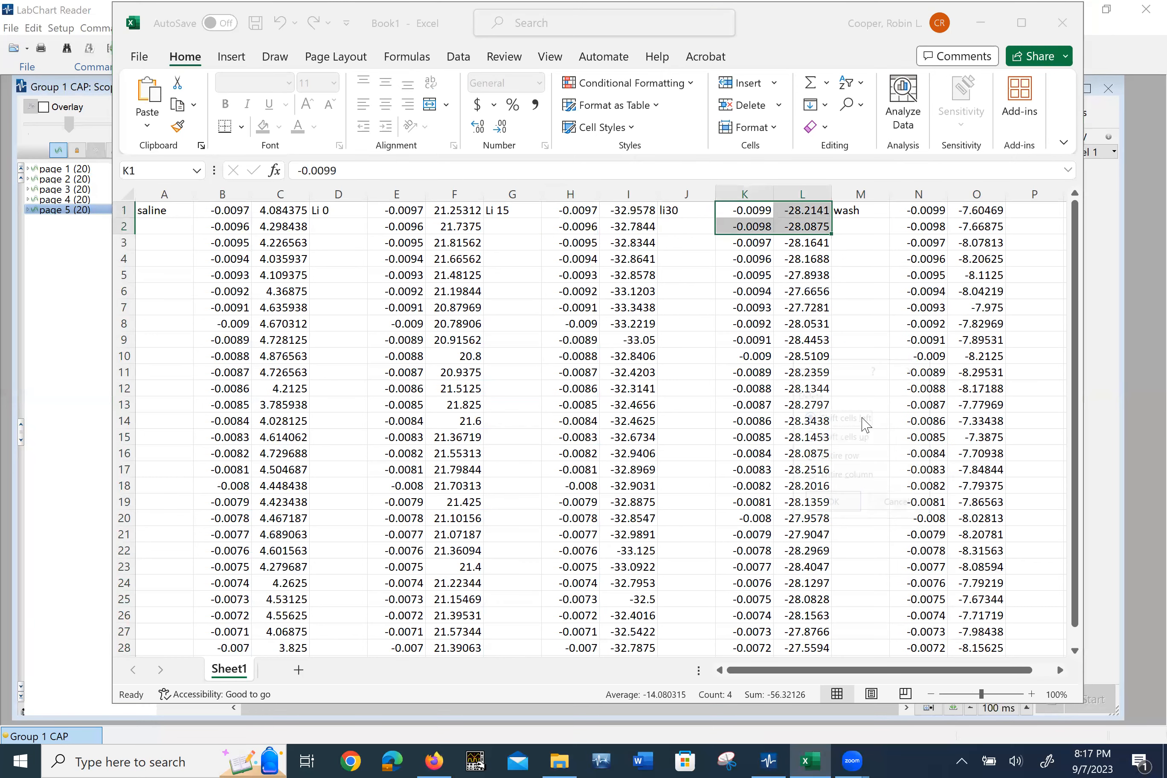
{"action": "left_click", "coordinate": [844, 437]}
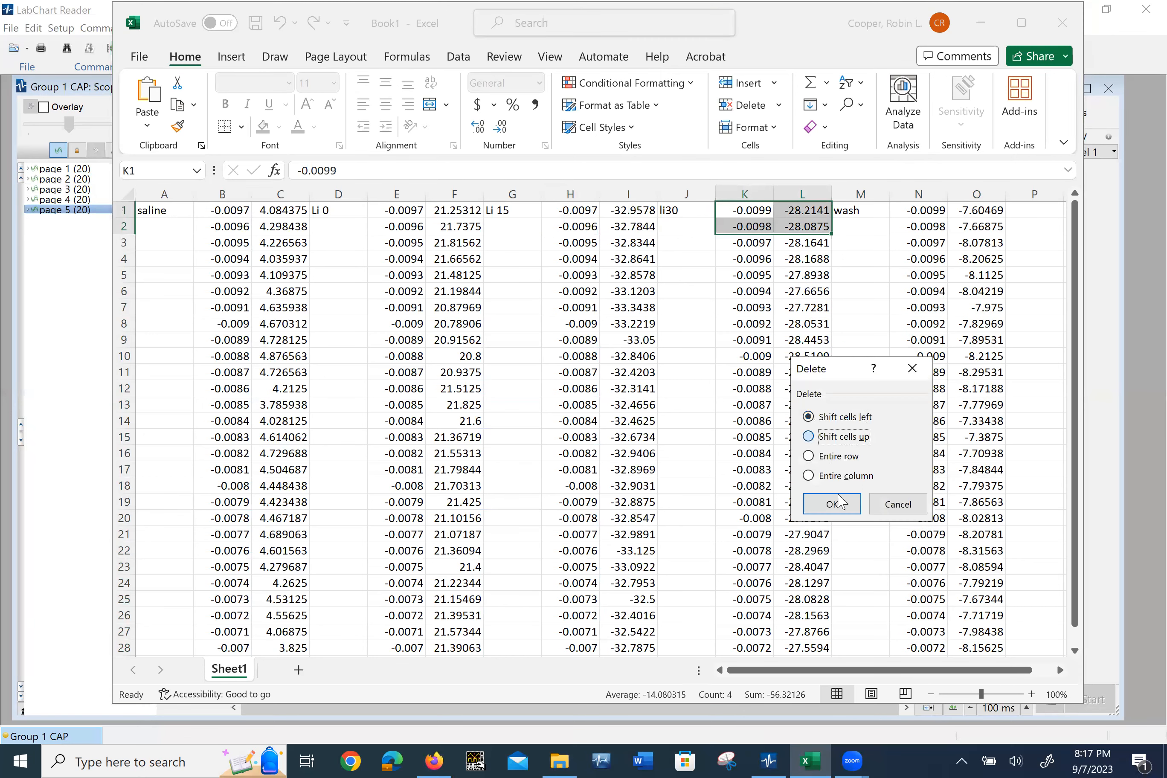
{"action": "left_click", "coordinate": [832, 503]}
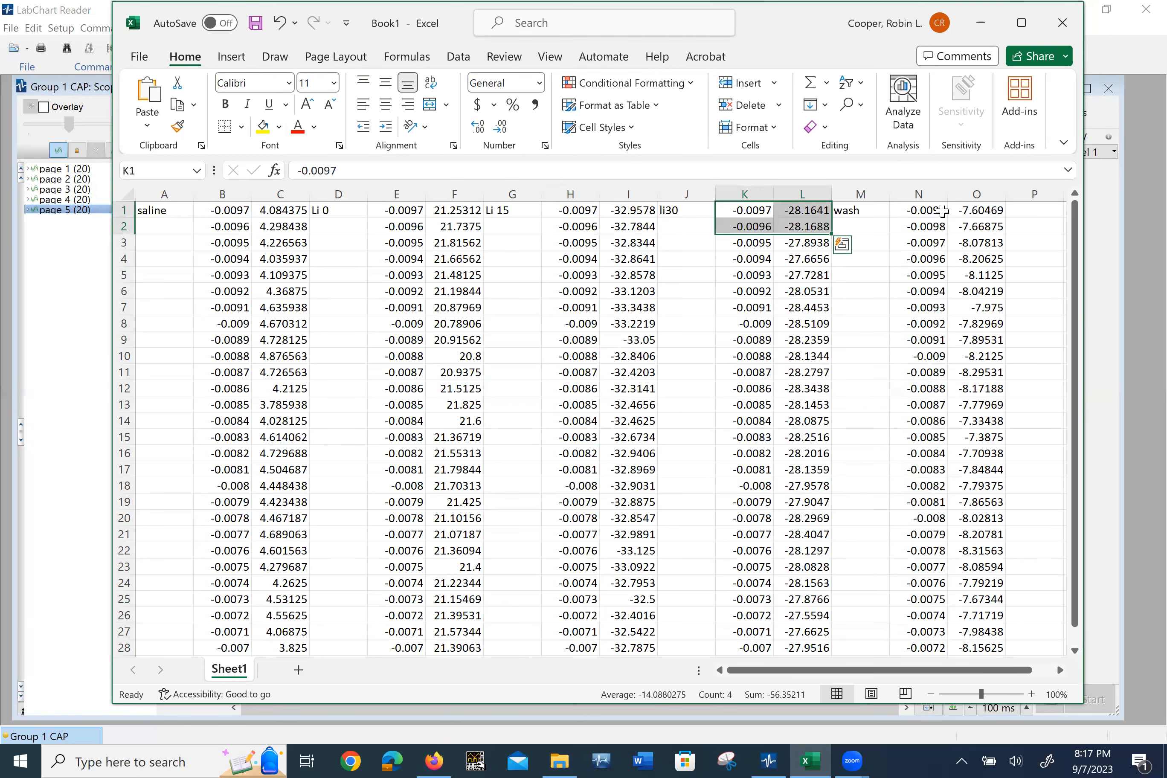
Step: Delete cells N1:O2 of the wash data and shift the remaining cells up, so its times start at -0.0097
{"action": "left_click_drag", "start_coordinate": [935, 211], "coordinate": [977, 226]}
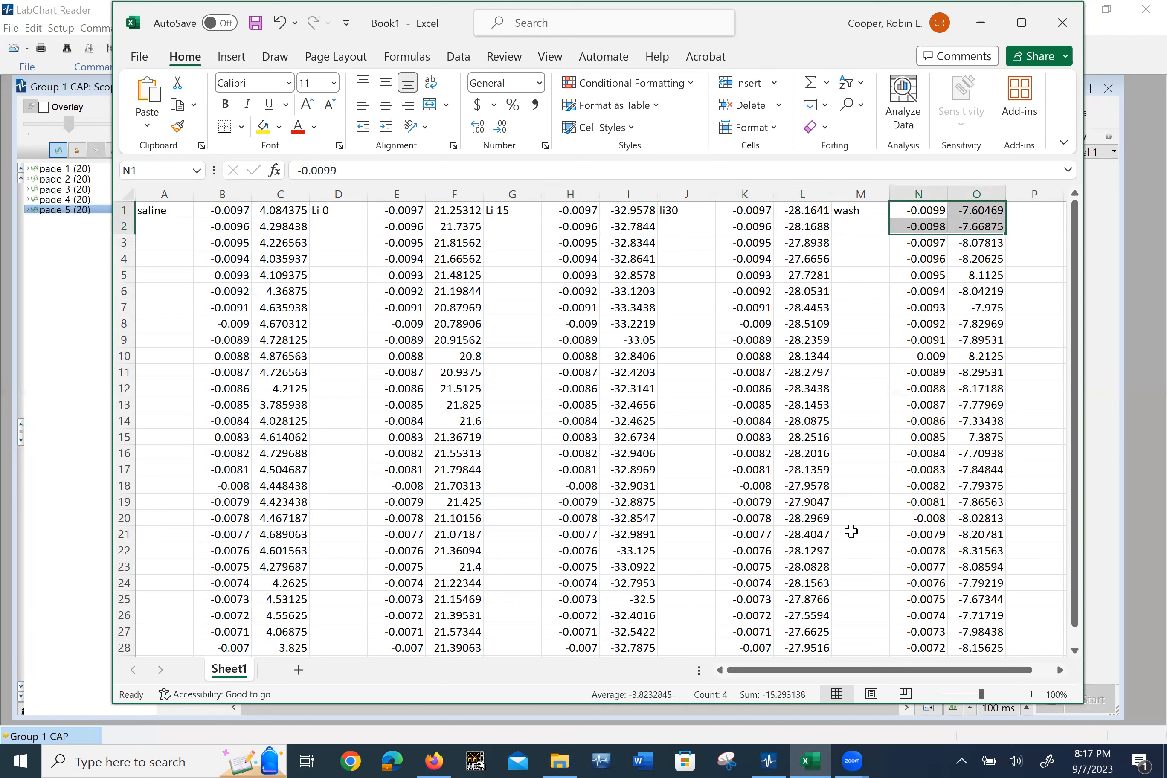
{"action": "right_click", "coordinate": [966, 224]}
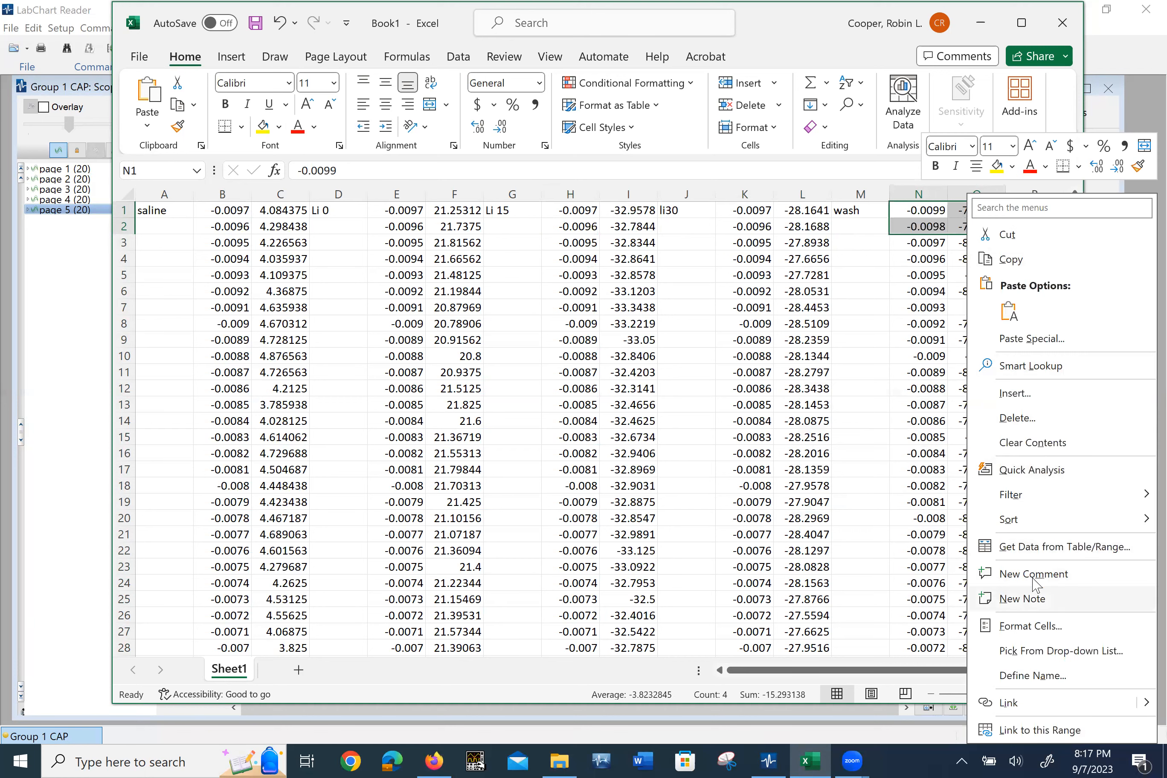
{"action": "left_click", "coordinate": [1025, 423]}
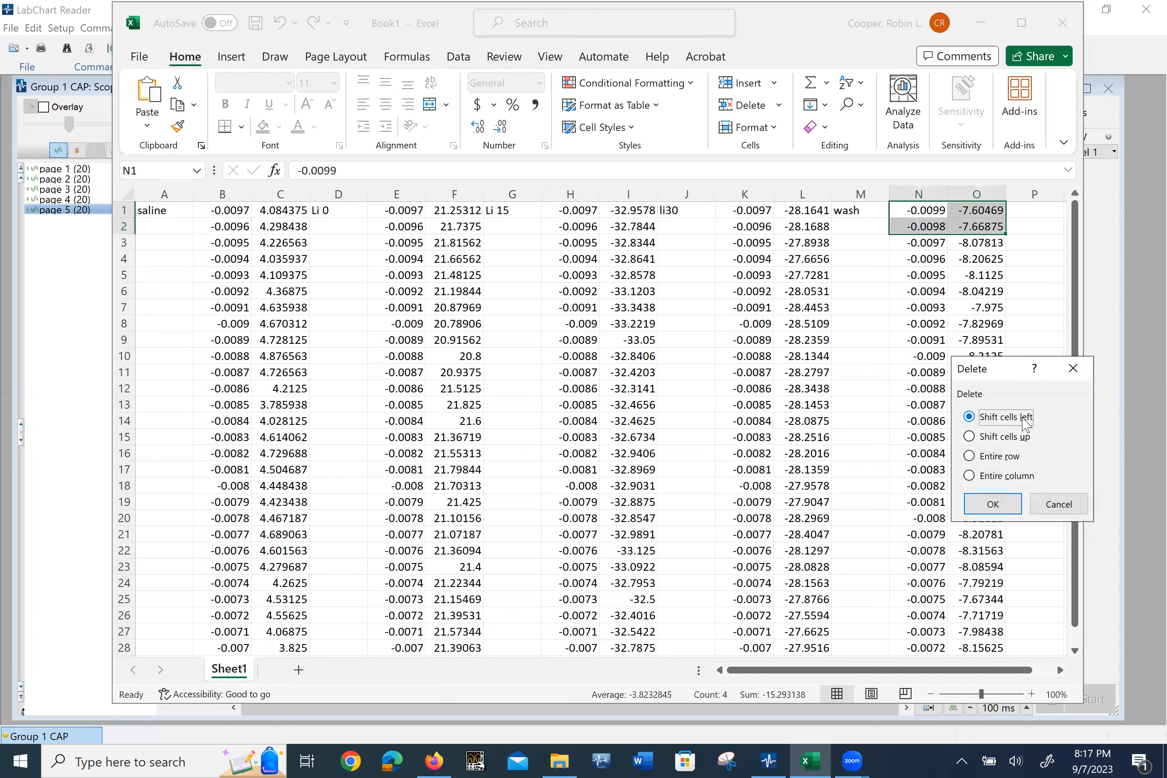
{"action": "left_click", "coordinate": [977, 438]}
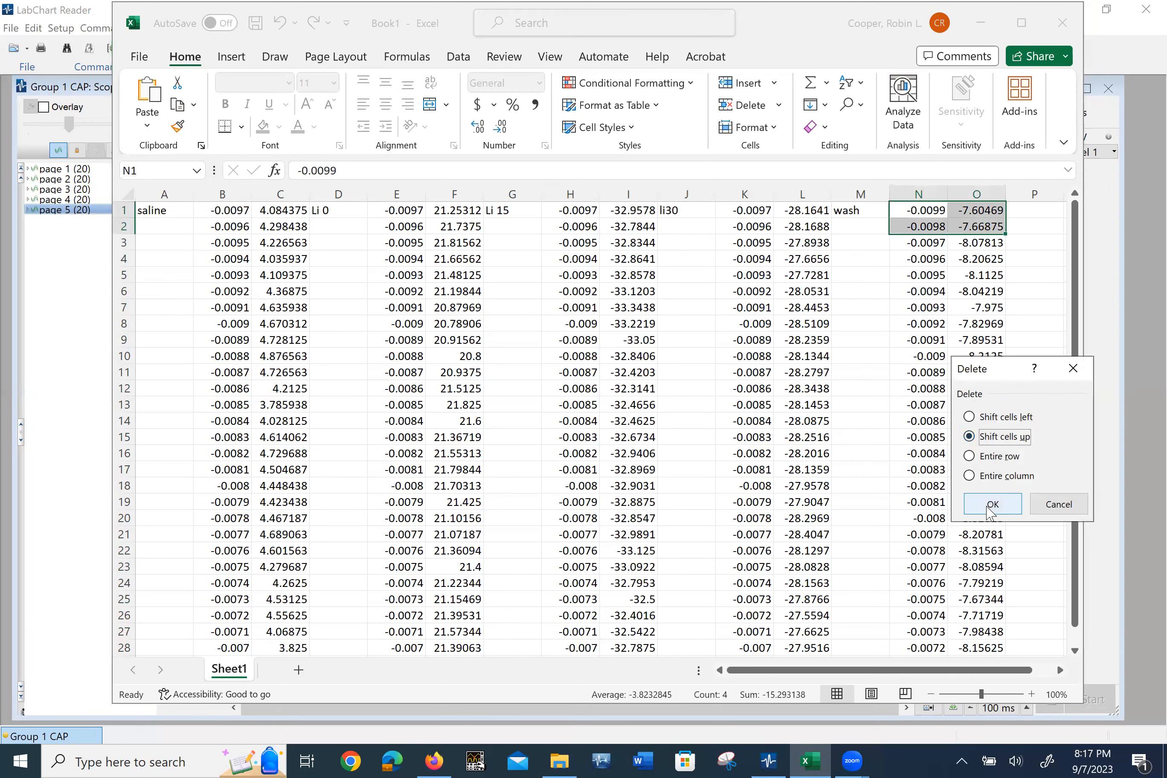
{"action": "left_click", "coordinate": [987, 505]}
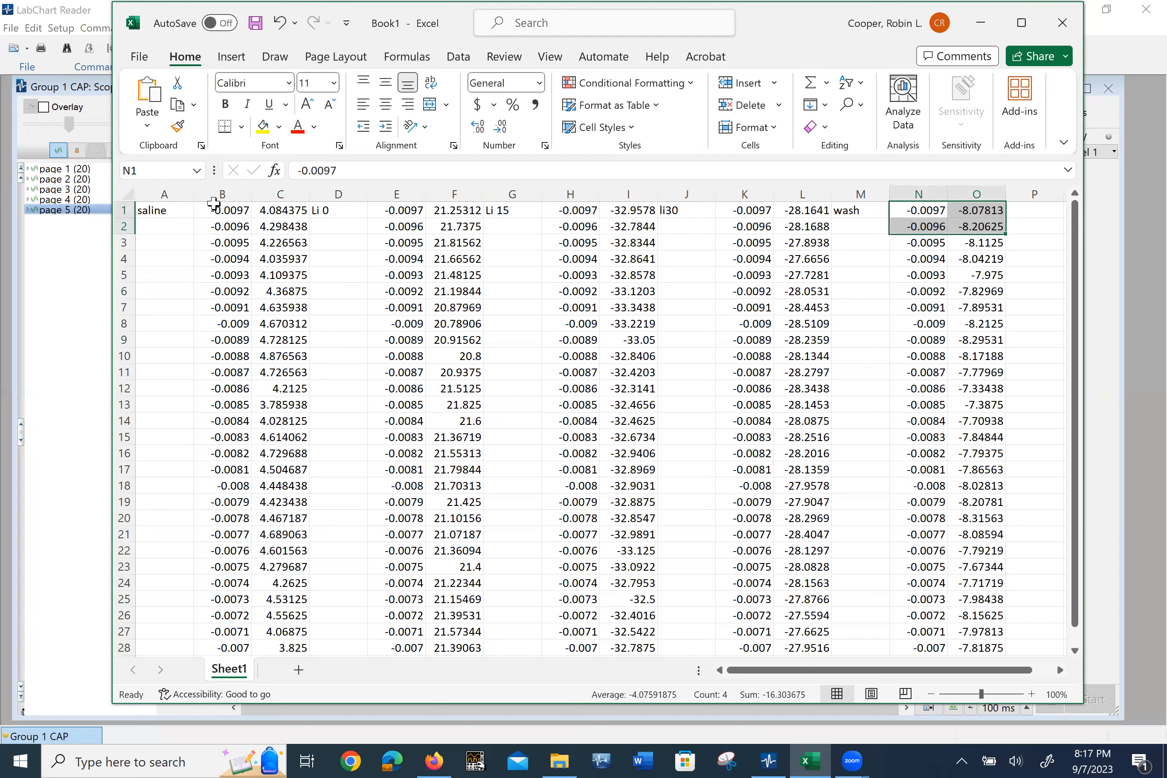
Step: Clear the duplicate time values in columns E, H, K and N, keeping the saline time values in column B
{"action": "left_click", "coordinate": [403, 192]}
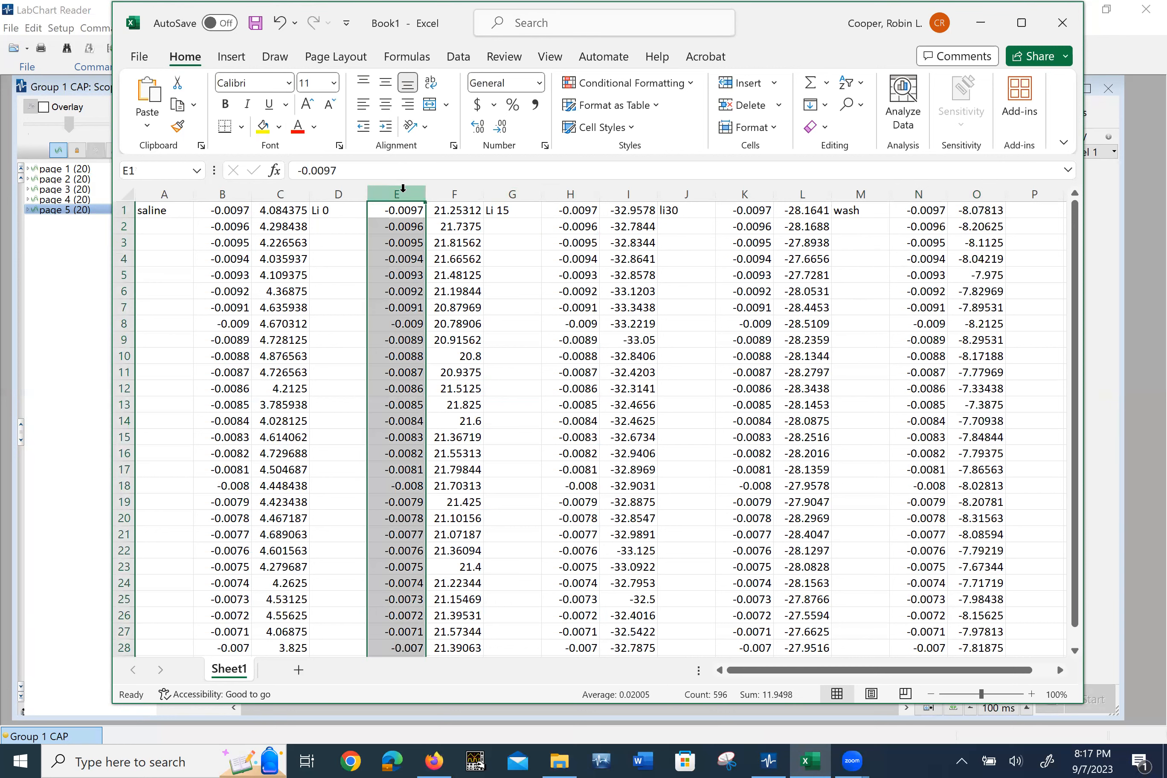
{"action": "key", "text": "Delete"}
{"action": "left_click", "coordinate": [581, 187]}
{"action": "key", "text": "Delete"}
{"action": "left_click", "coordinate": [749, 188]}
{"action": "key", "text": "Delete"}
{"action": "left_click", "coordinate": [922, 191]}
{"action": "key", "text": "Delete"}
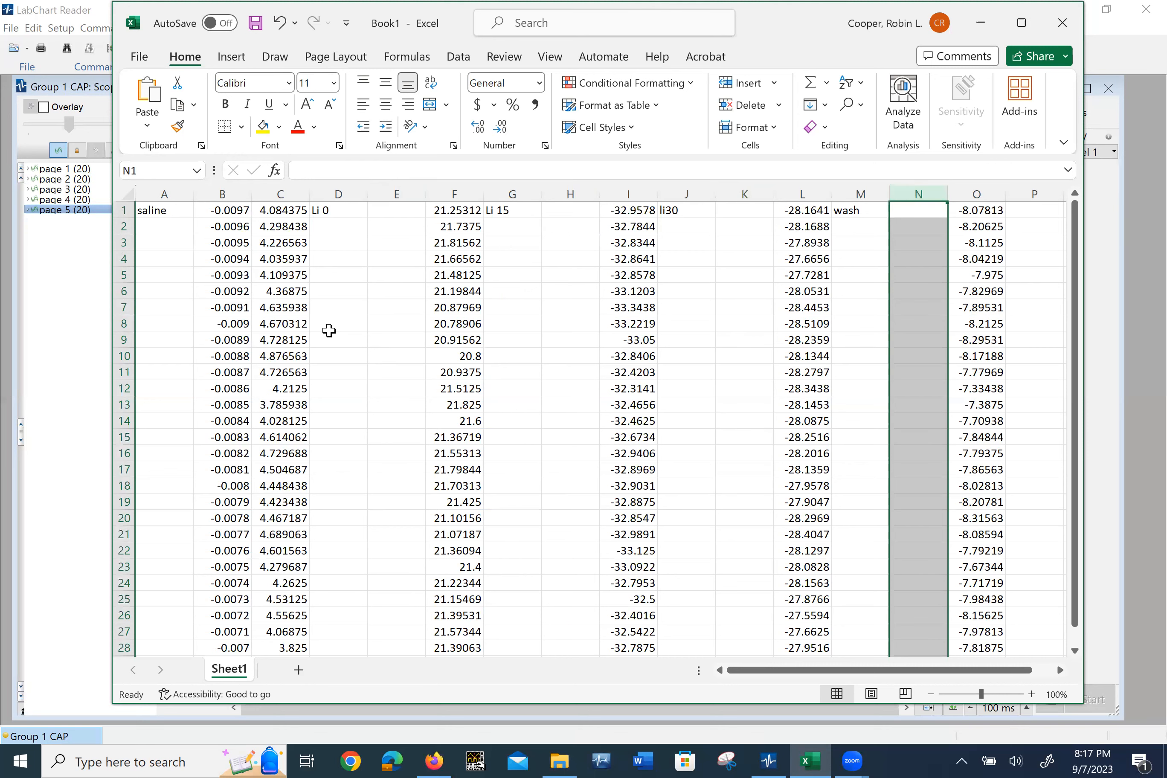
Step: Save the workbook to the Desktop as an Excel Workbook named Group 1 CAPs-Li-0907-2023
{"action": "left_click", "coordinate": [142, 57]}
{"action": "left_click", "coordinate": [172, 318]}
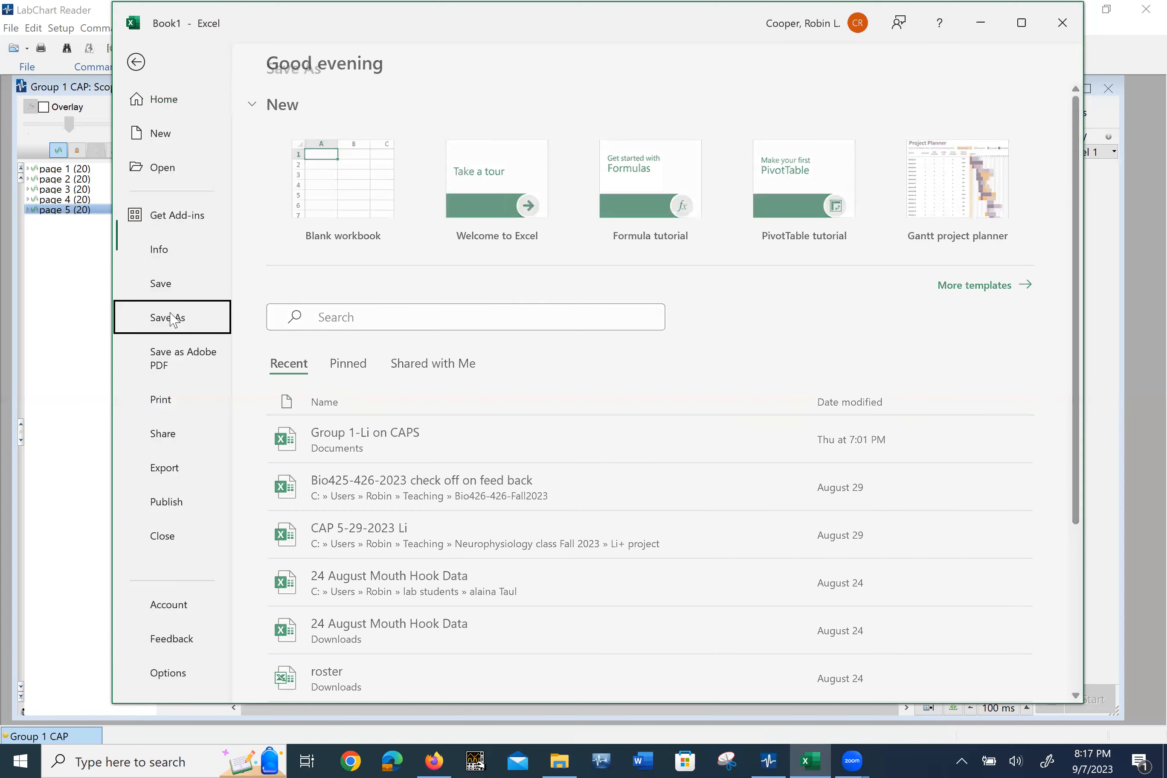
{"action": "left_click", "coordinate": [332, 332]}
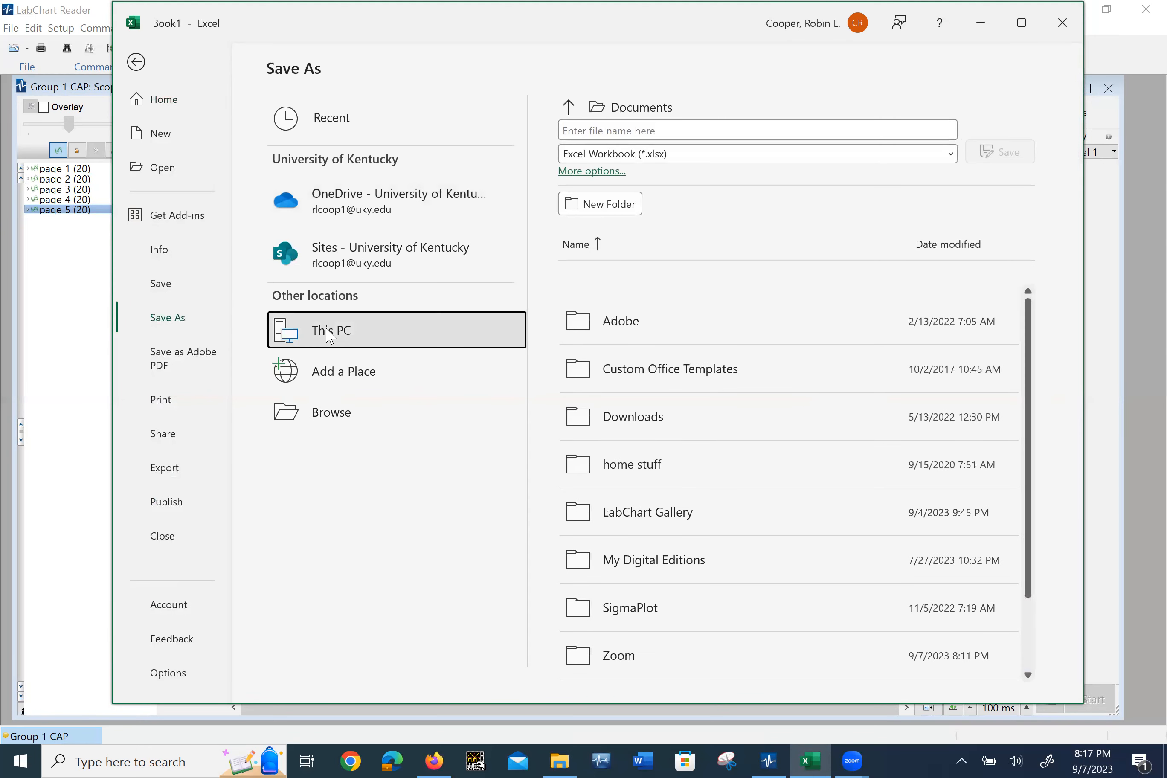
{"action": "left_click", "coordinate": [329, 334]}
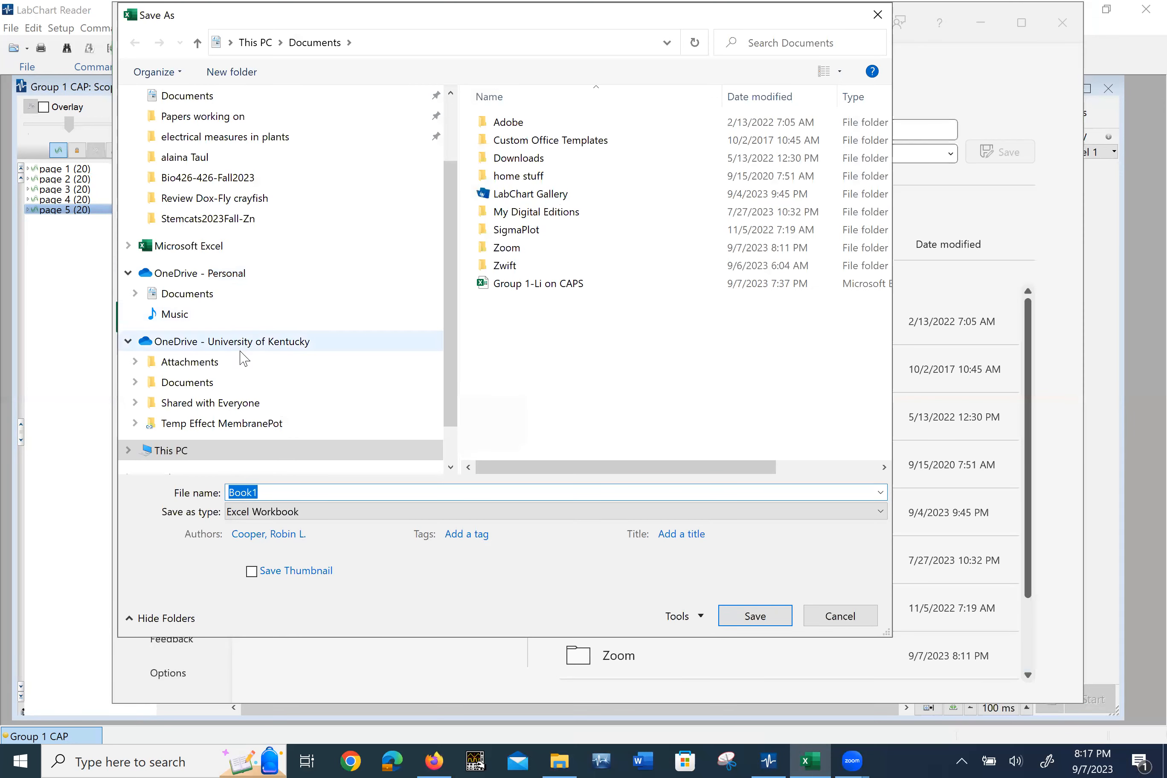
{"action": "scroll", "coordinate": [461, 202], "scroll_direction": "up", "scroll_amount": 2}
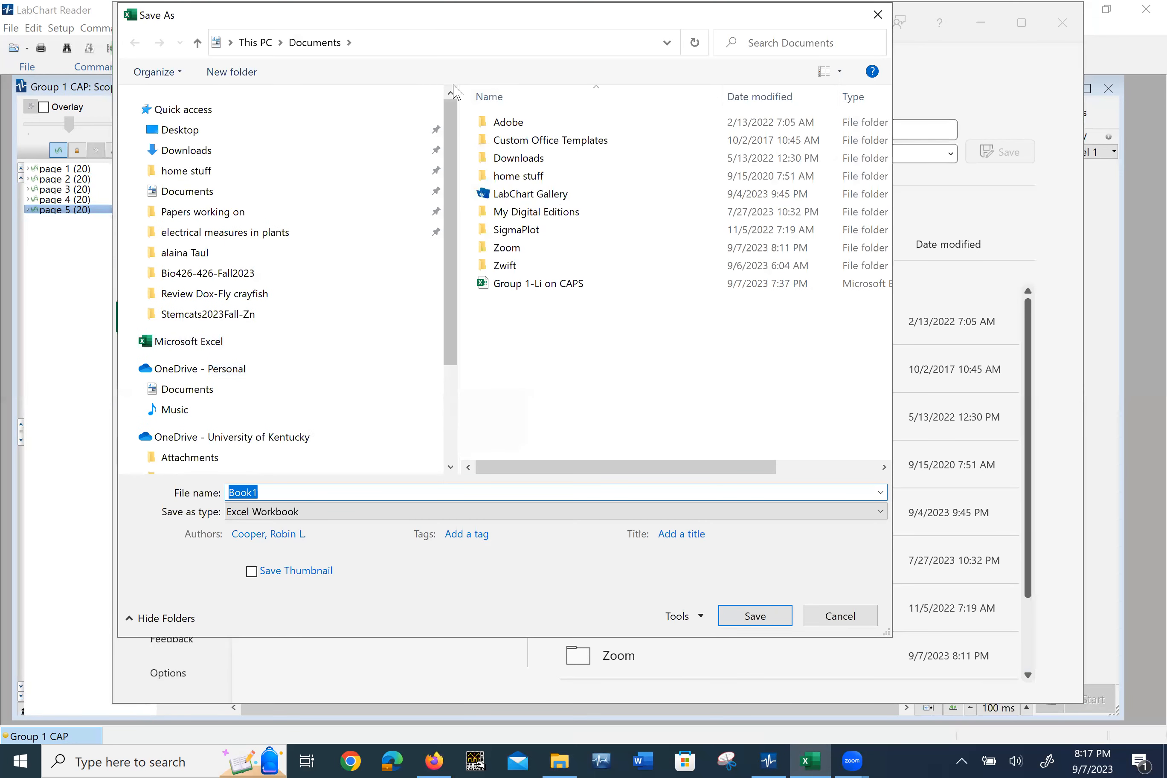
{"action": "left_click", "coordinate": [241, 114]}
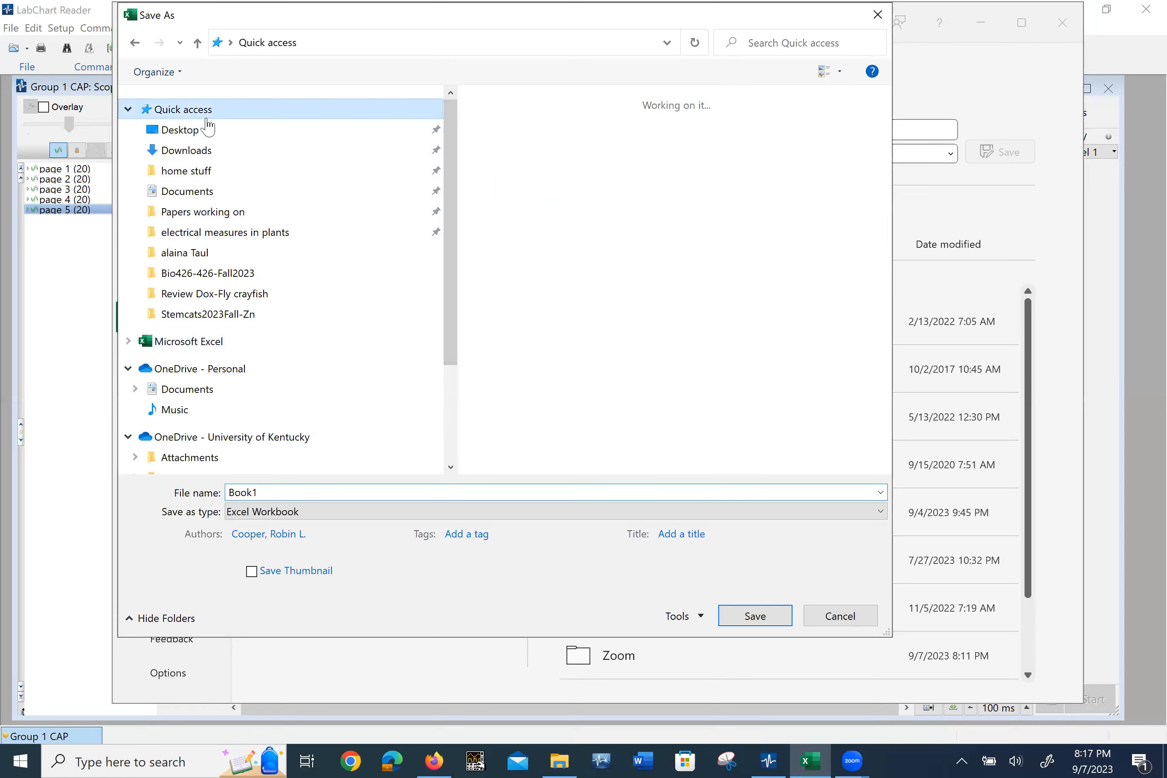
{"action": "left_click", "coordinate": [208, 130]}
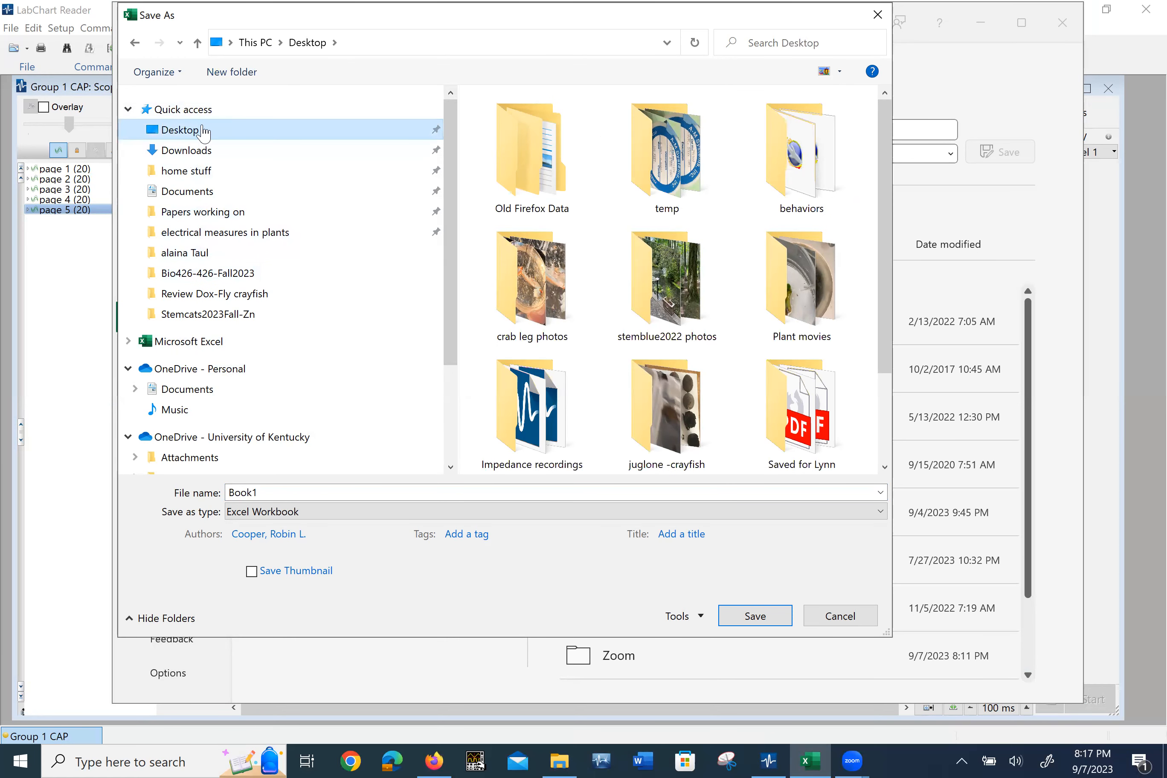
{"action": "double_click", "coordinate": [269, 494]}
{"action": "type", "text": "Gr"}
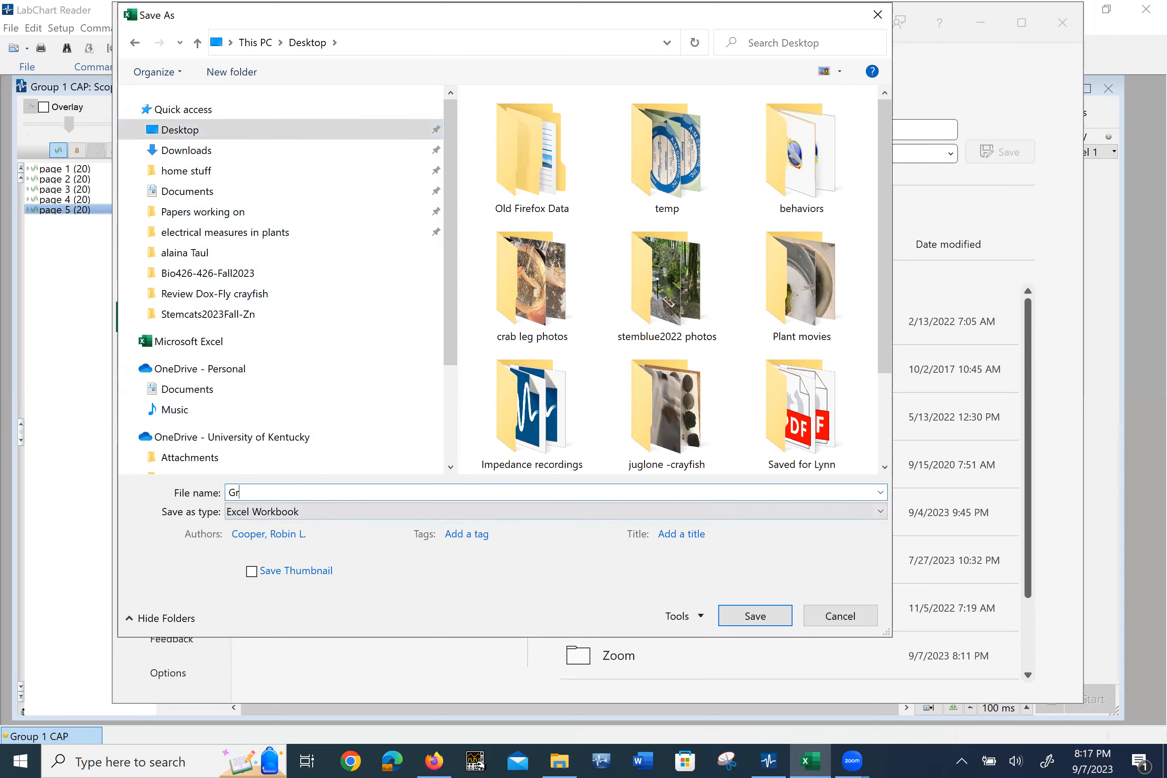
{"action": "type", "text": "oup 1 CAPs-Li-0907-2023"}
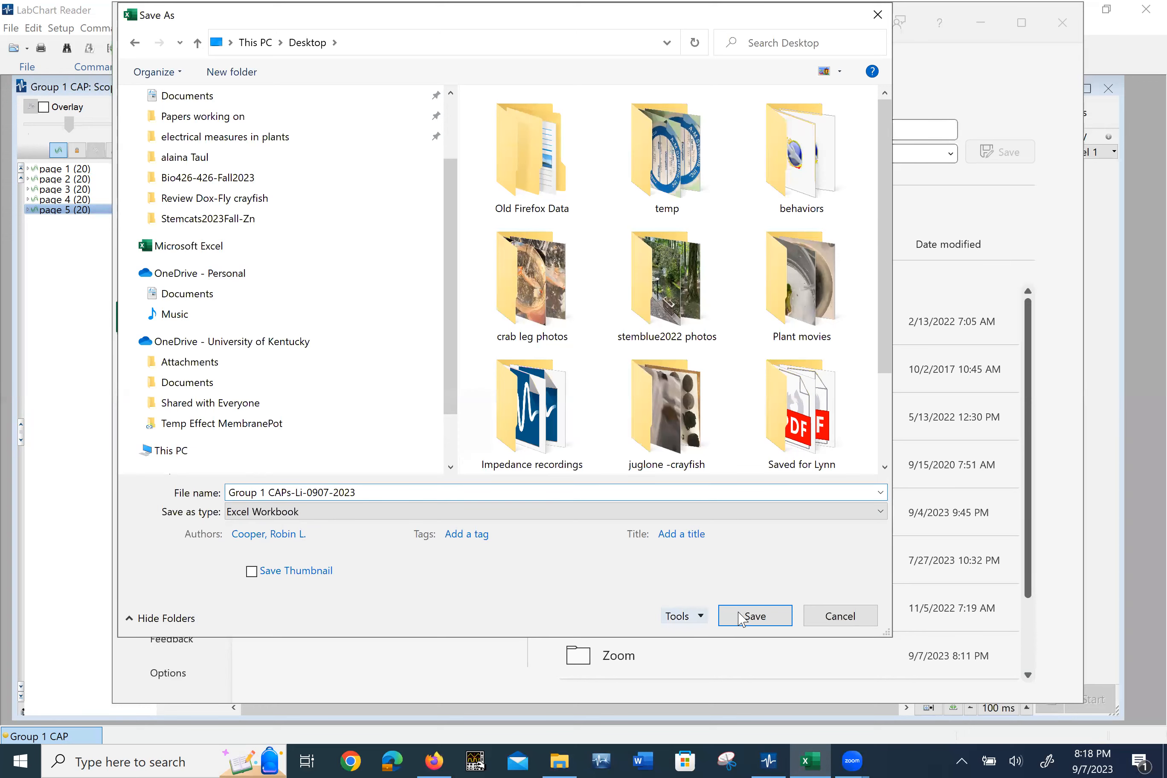
{"action": "left_click", "coordinate": [750, 619]}
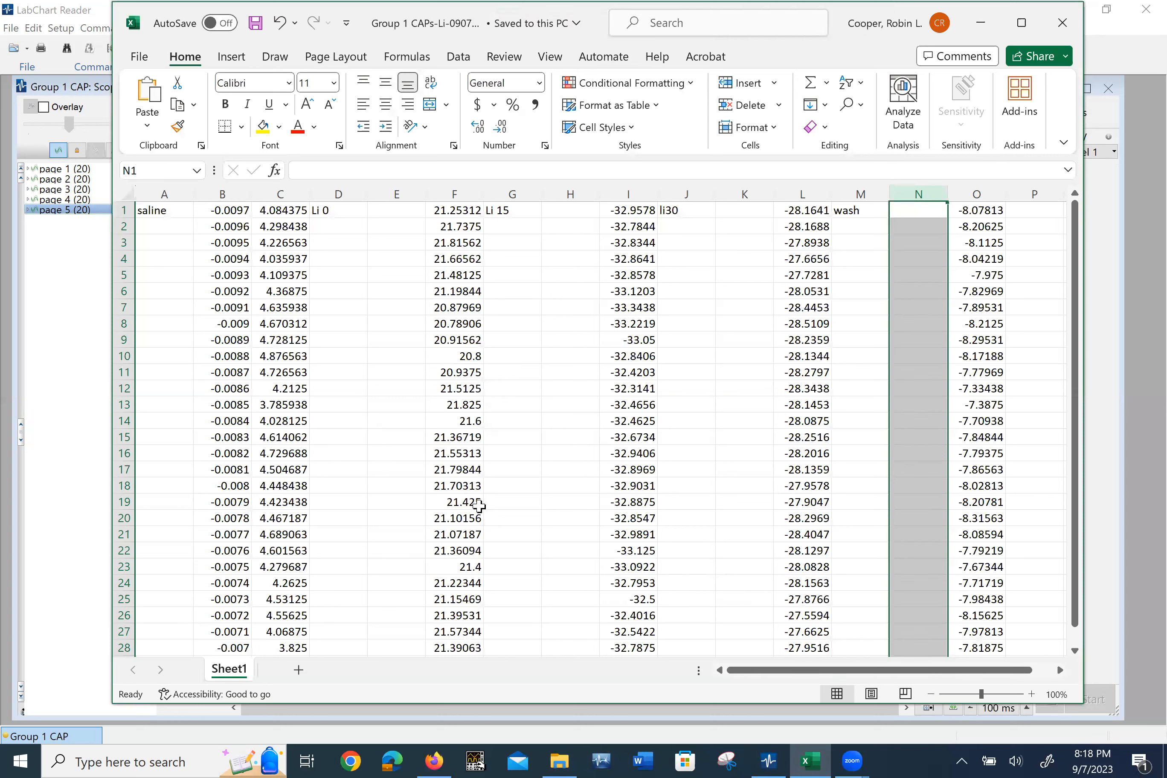
Step: Plot the saline values in column C as a 2-D line chart
{"action": "left_click", "coordinate": [280, 193]}
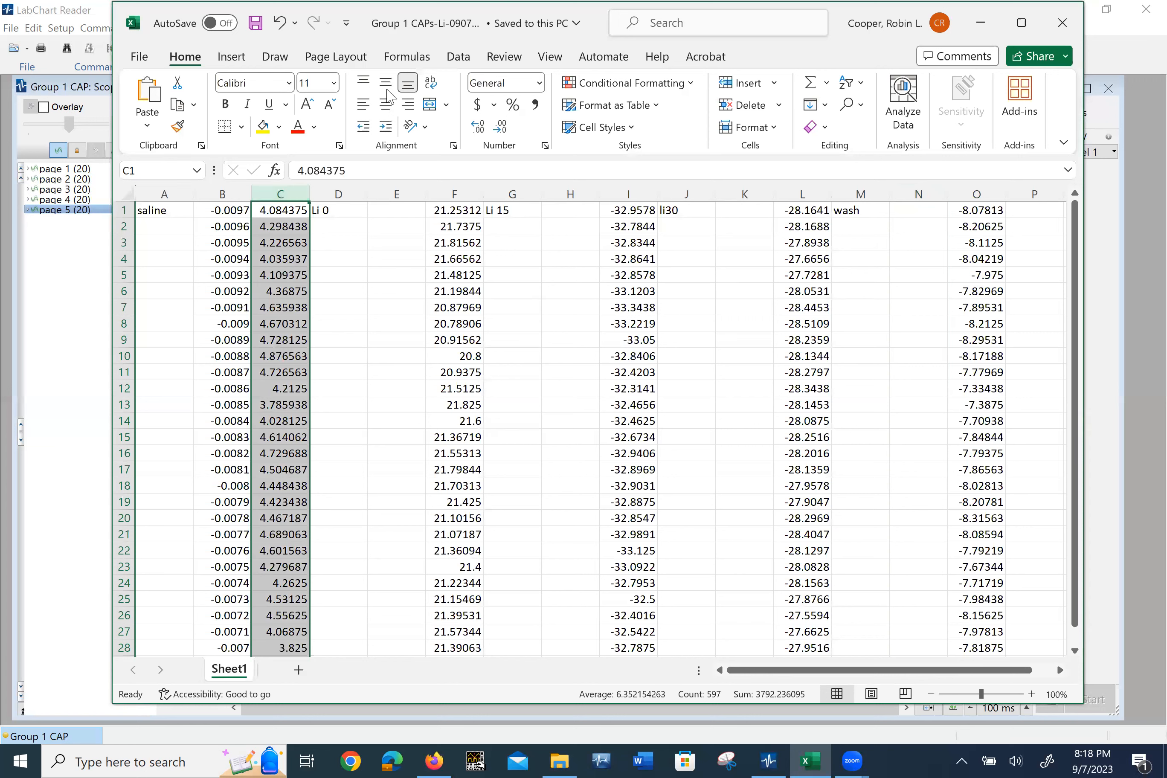
{"action": "left_click", "coordinate": [231, 57]}
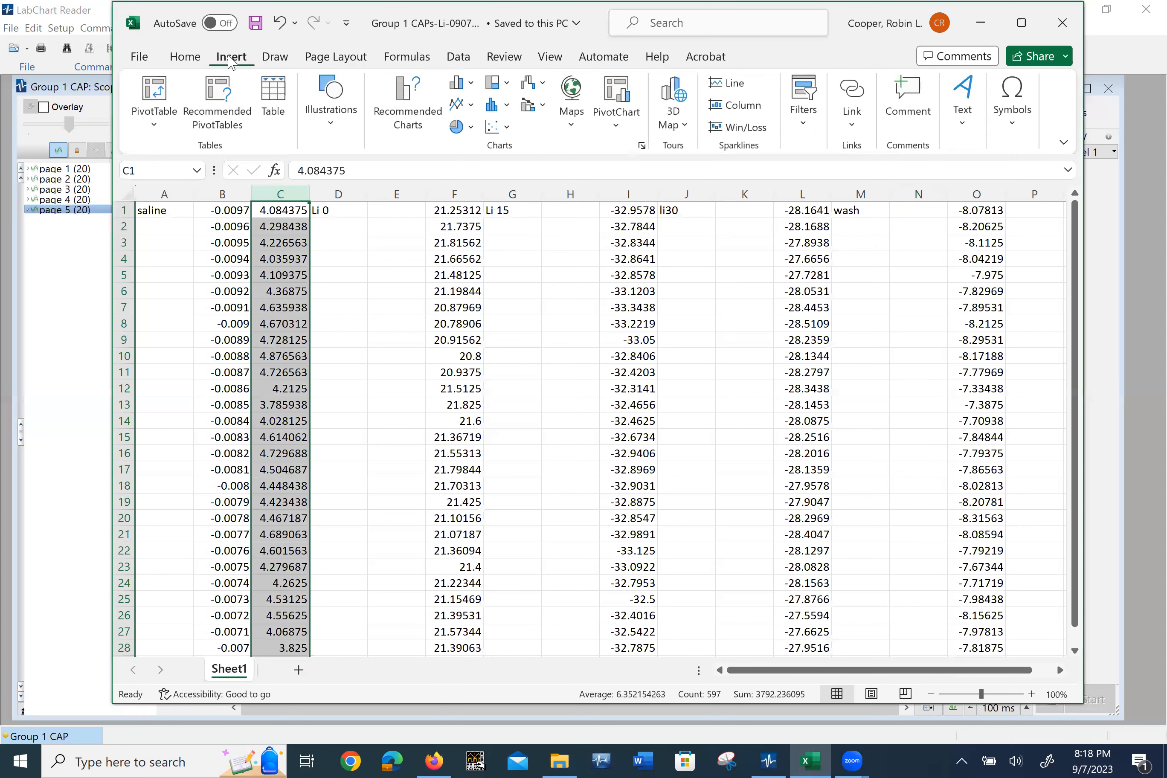
{"action": "left_click", "coordinate": [463, 106]}
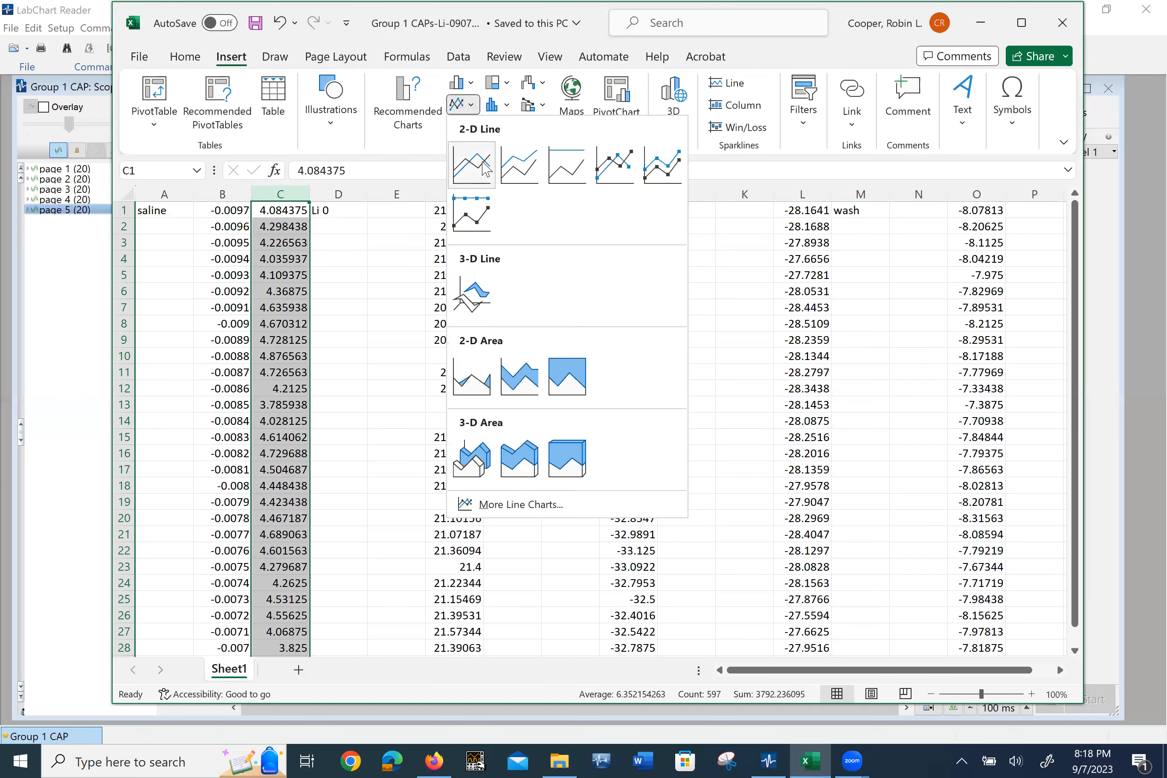
{"action": "left_click", "coordinate": [520, 165]}
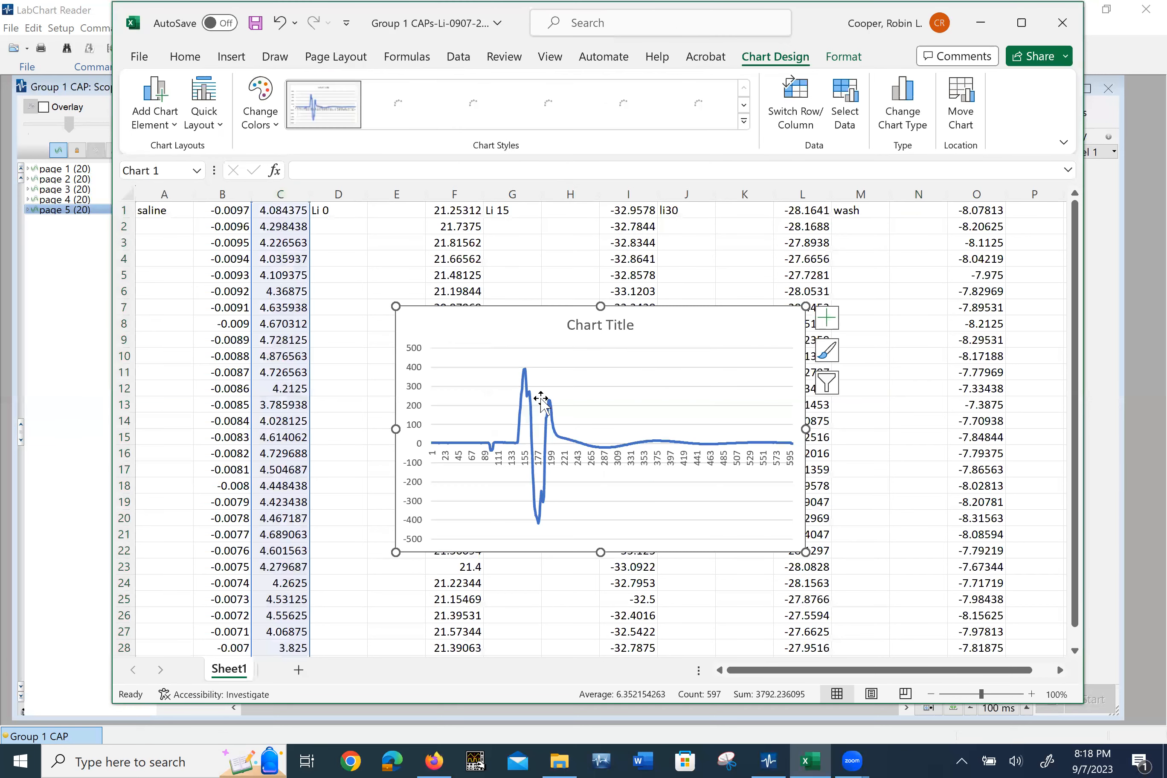
{"action": "right_click", "coordinate": [630, 386]}
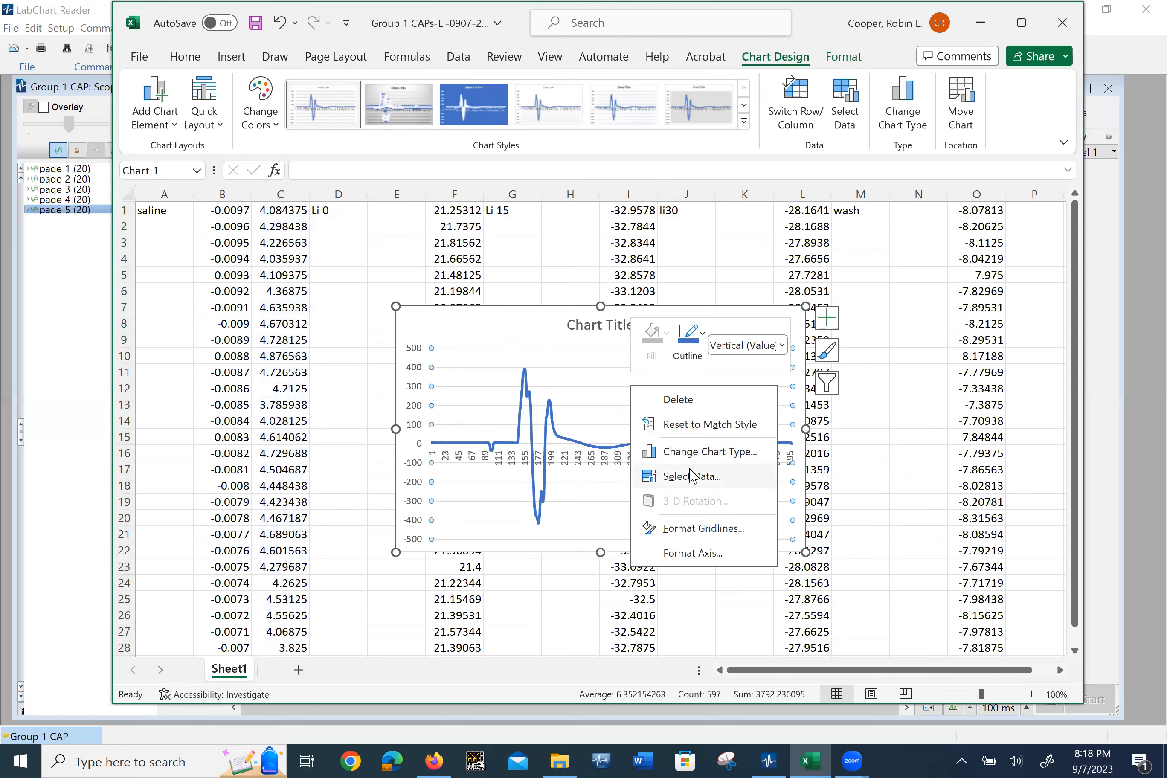
{"action": "left_click", "coordinate": [782, 346]}
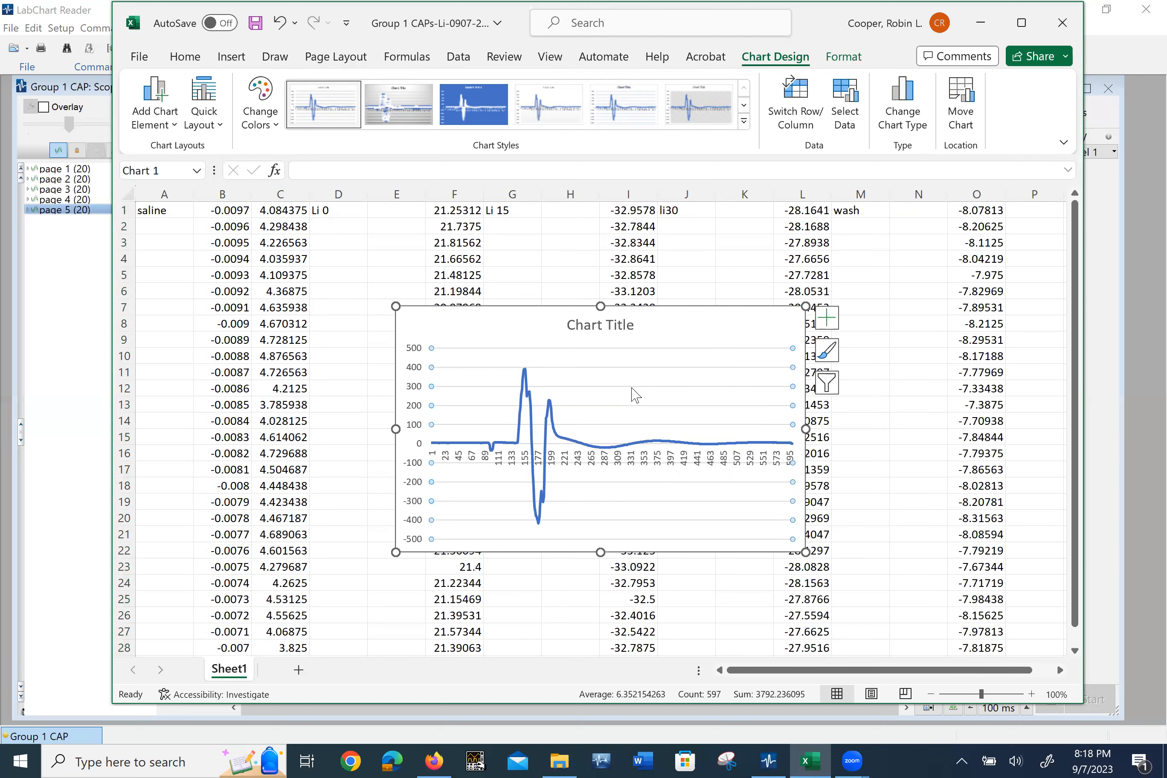
{"action": "left_click", "coordinate": [827, 384]}
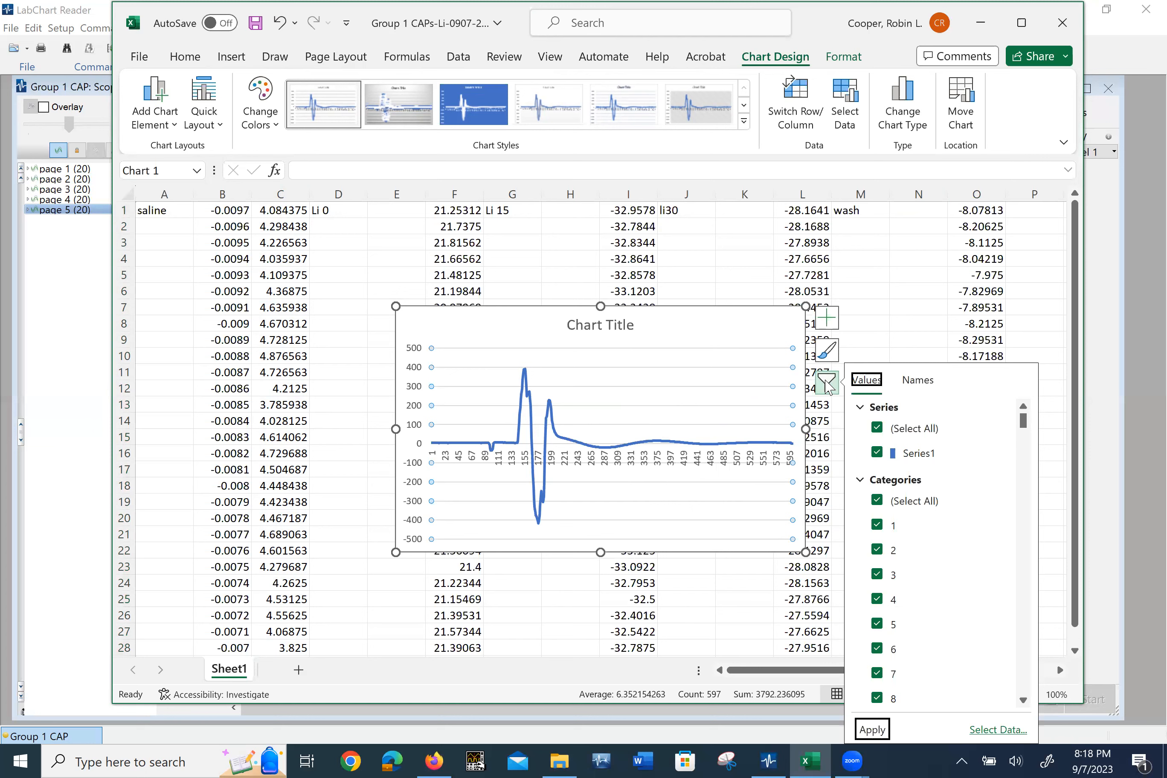
{"action": "left_click", "coordinate": [826, 318]}
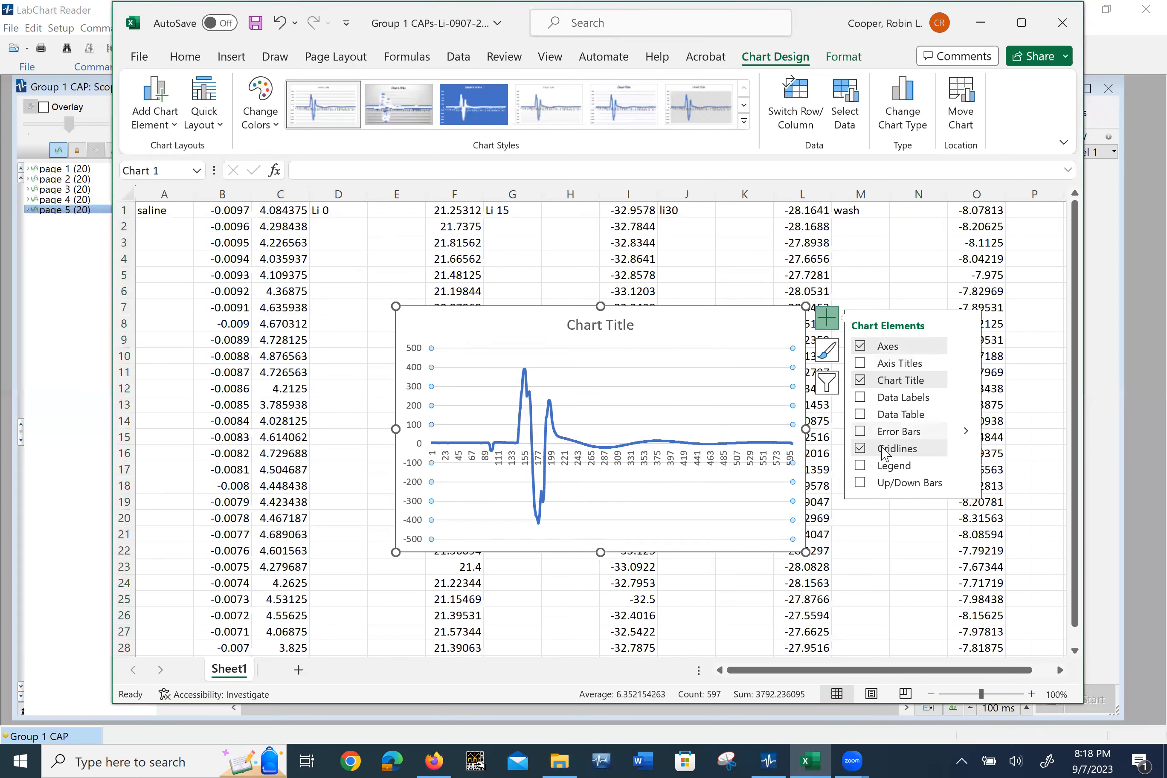
{"action": "left_click", "coordinate": [827, 383]}
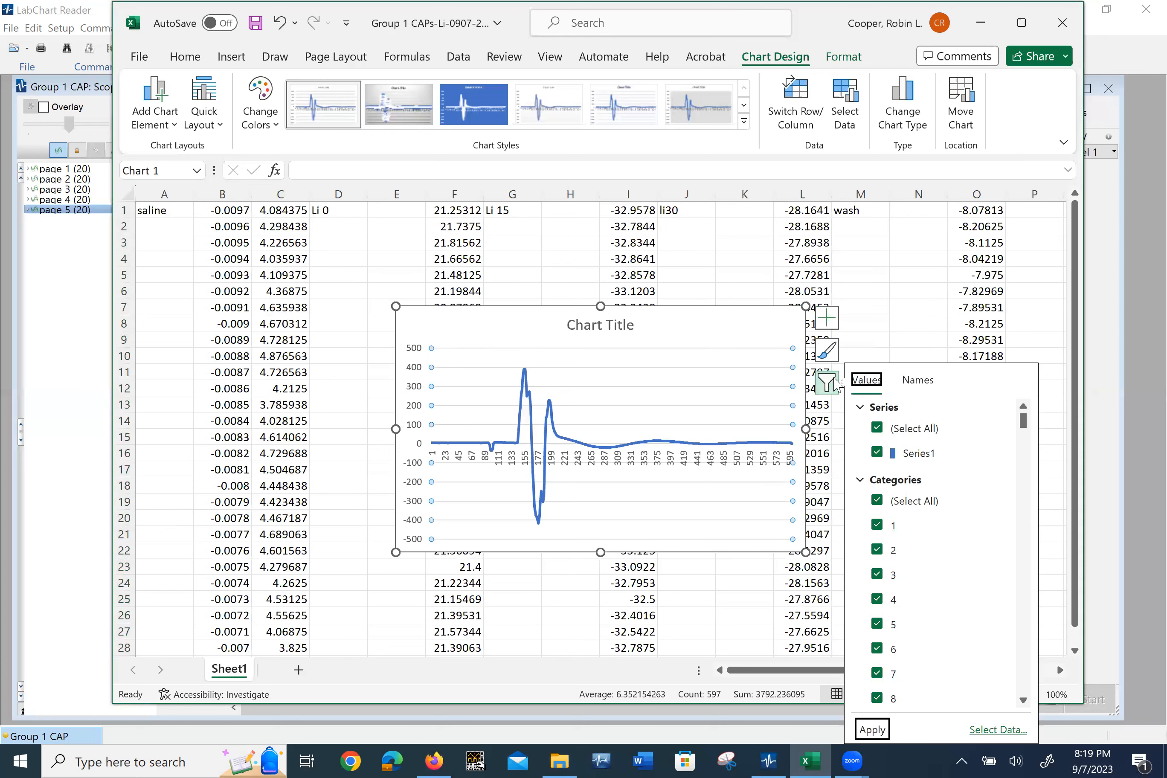
Step: Select the Li 15 values in column I and delete the saline line chart
{"action": "left_click", "coordinate": [454, 190]}
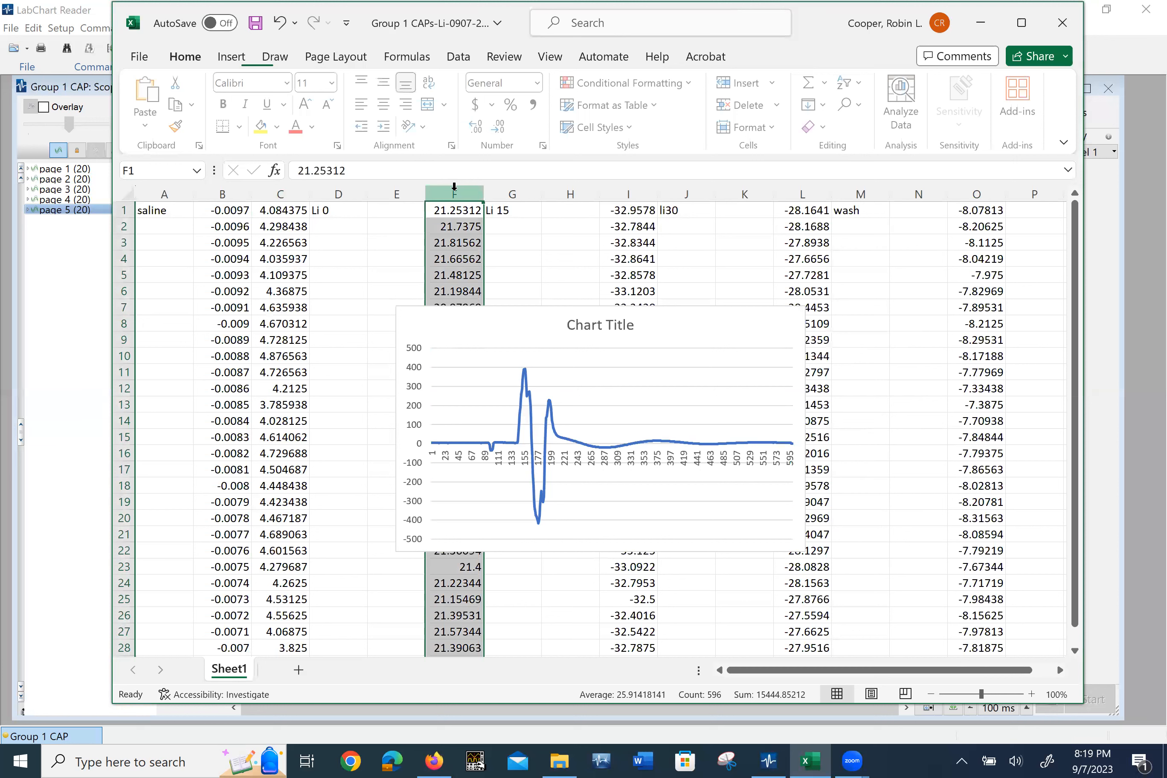
{"action": "left_click", "coordinate": [645, 185]}
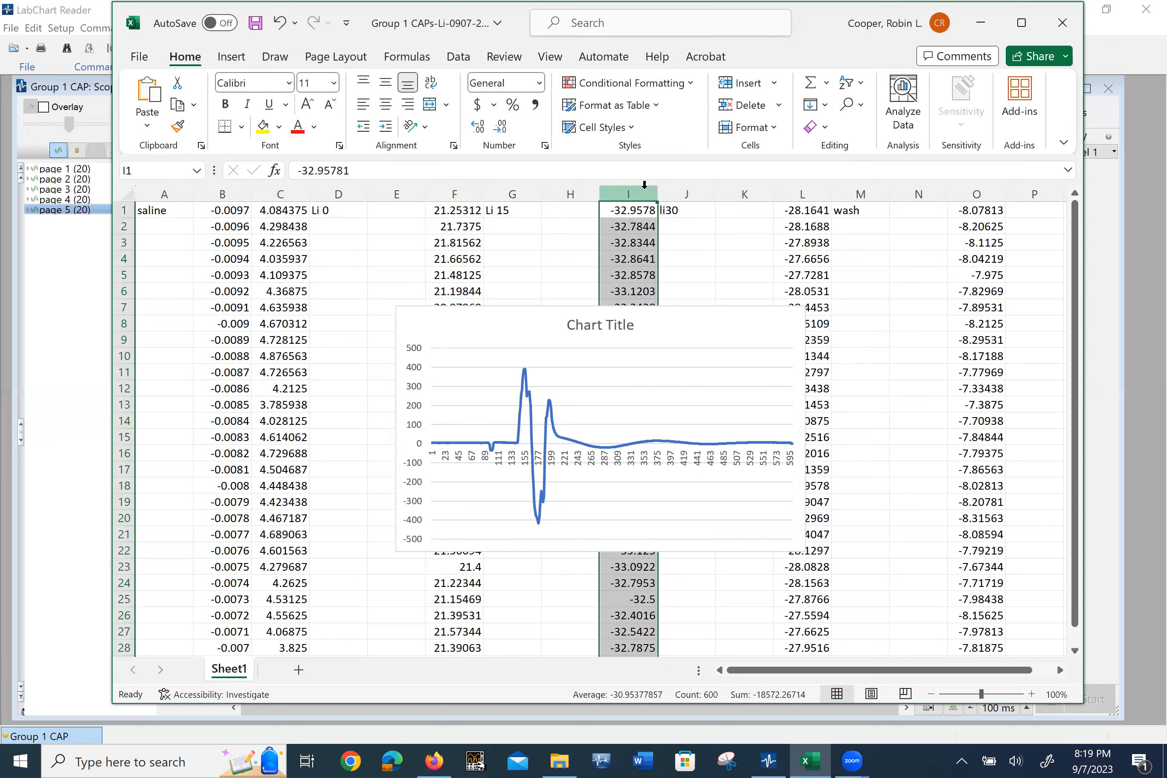
{"action": "left_click", "coordinate": [645, 363]}
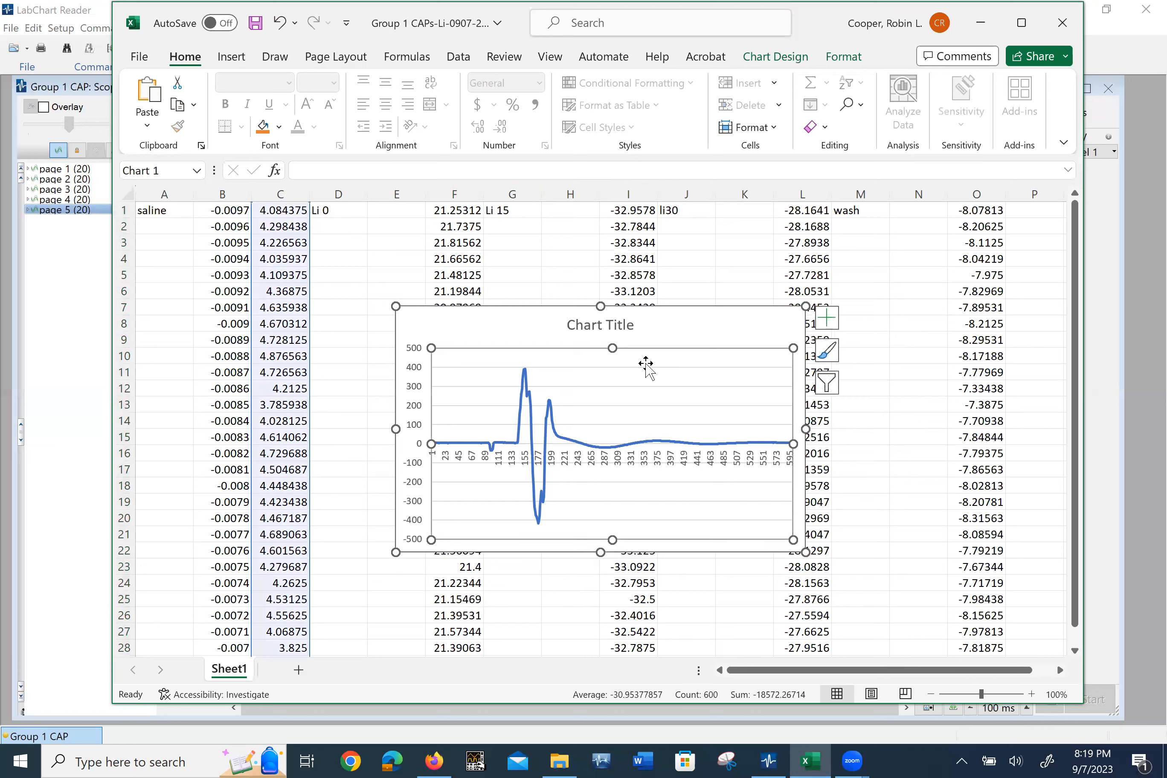
{"action": "key", "text": "Delete"}
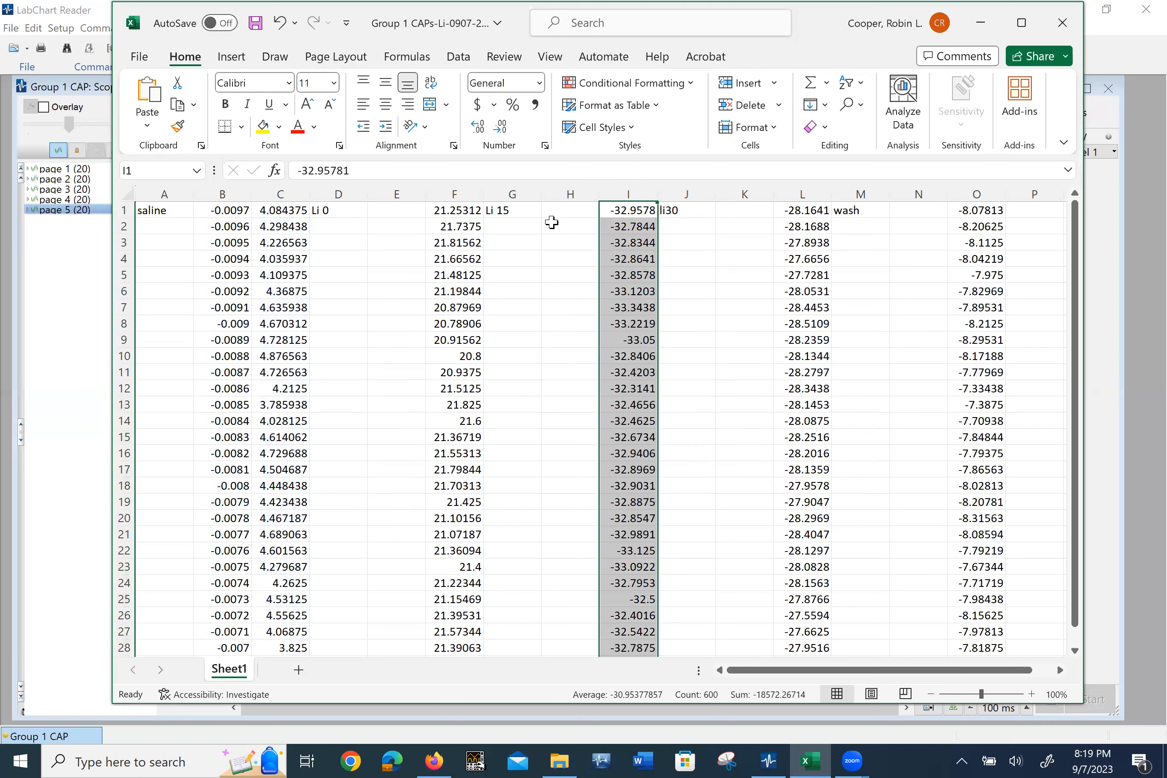
Step: Plot the selected Li 15 values in column I as a 2-D line chart
{"action": "left_click", "coordinate": [231, 57]}
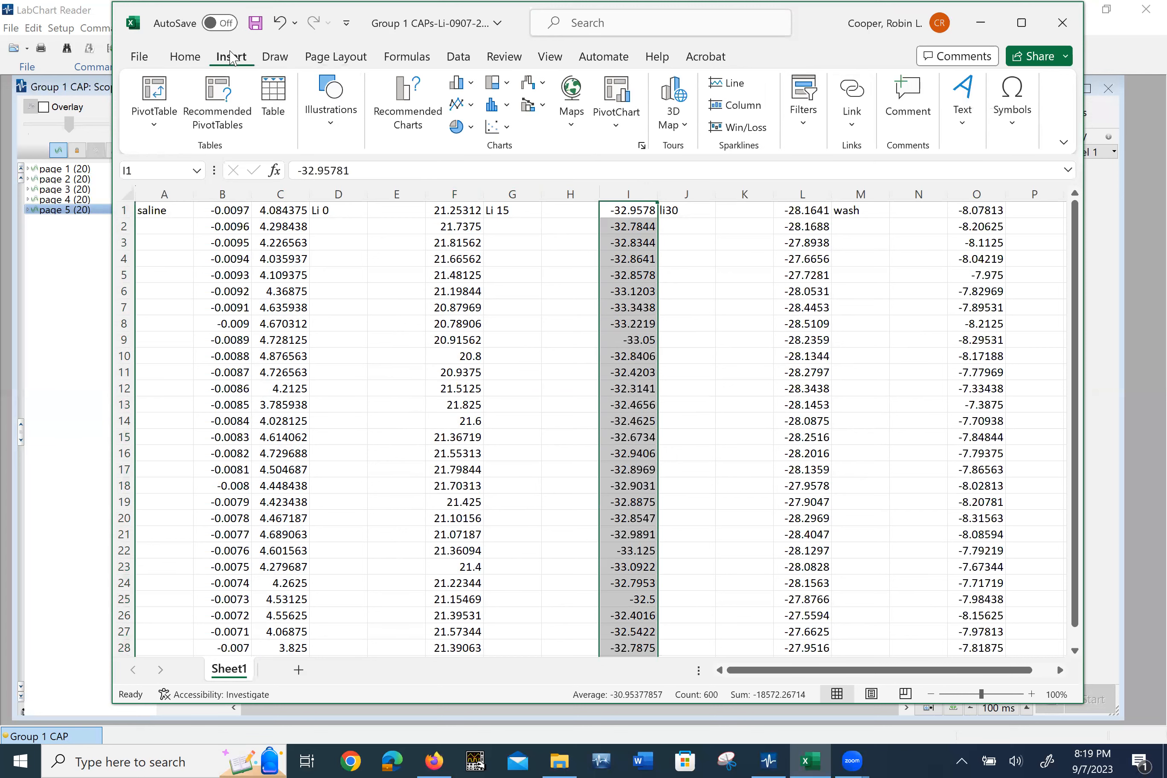
{"action": "left_click", "coordinate": [458, 105]}
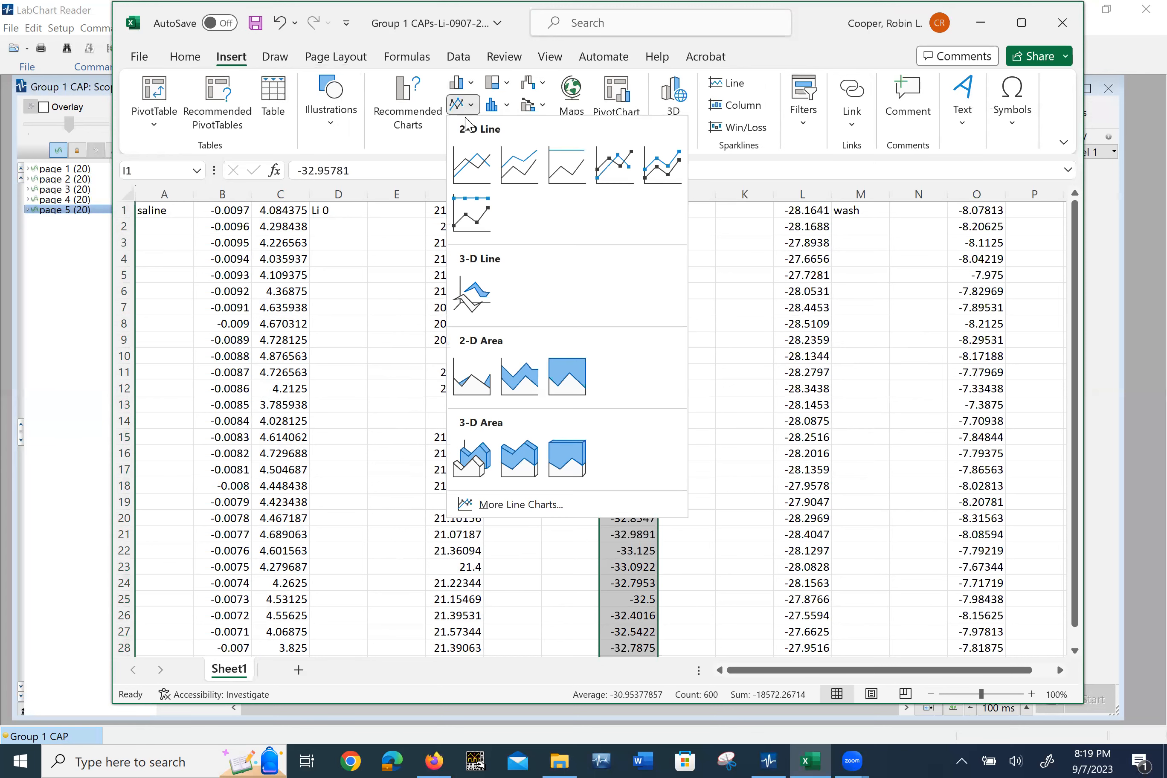
{"action": "left_click", "coordinate": [479, 160]}
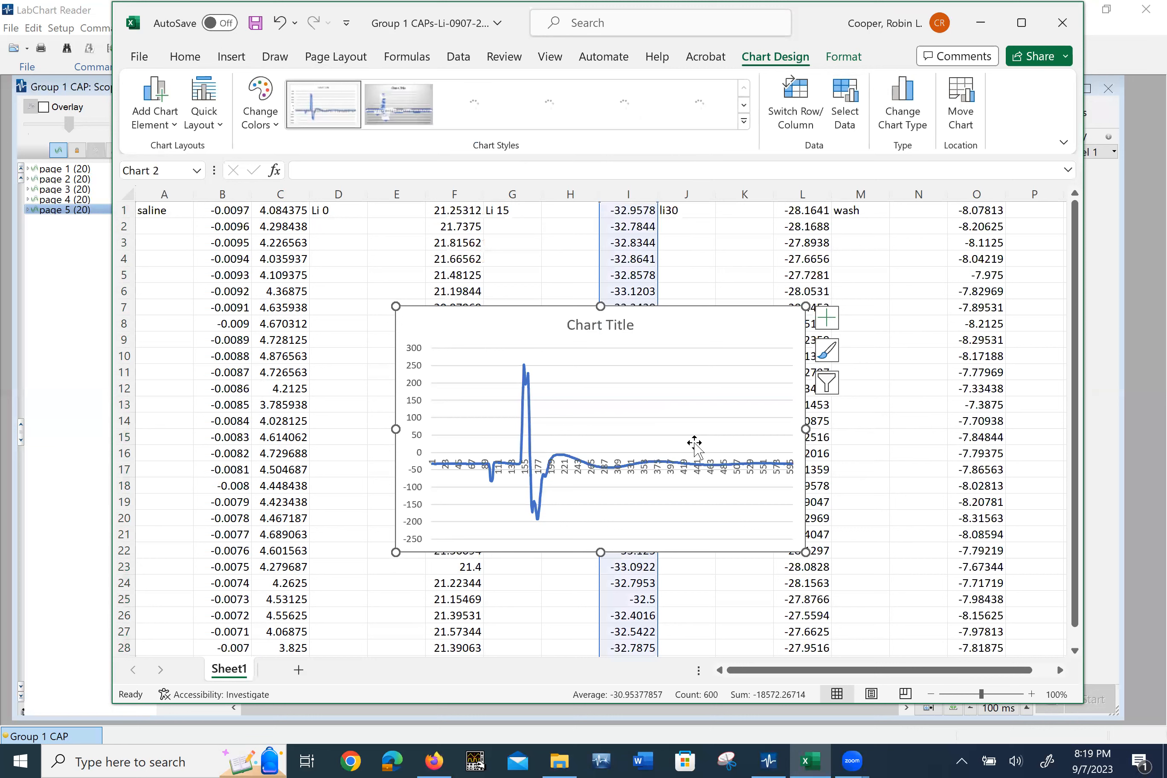
Step: Delete the Li 15 line chart from the sheet
{"action": "right_click", "coordinate": [697, 378]}
{"action": "left_click", "coordinate": [678, 303]}
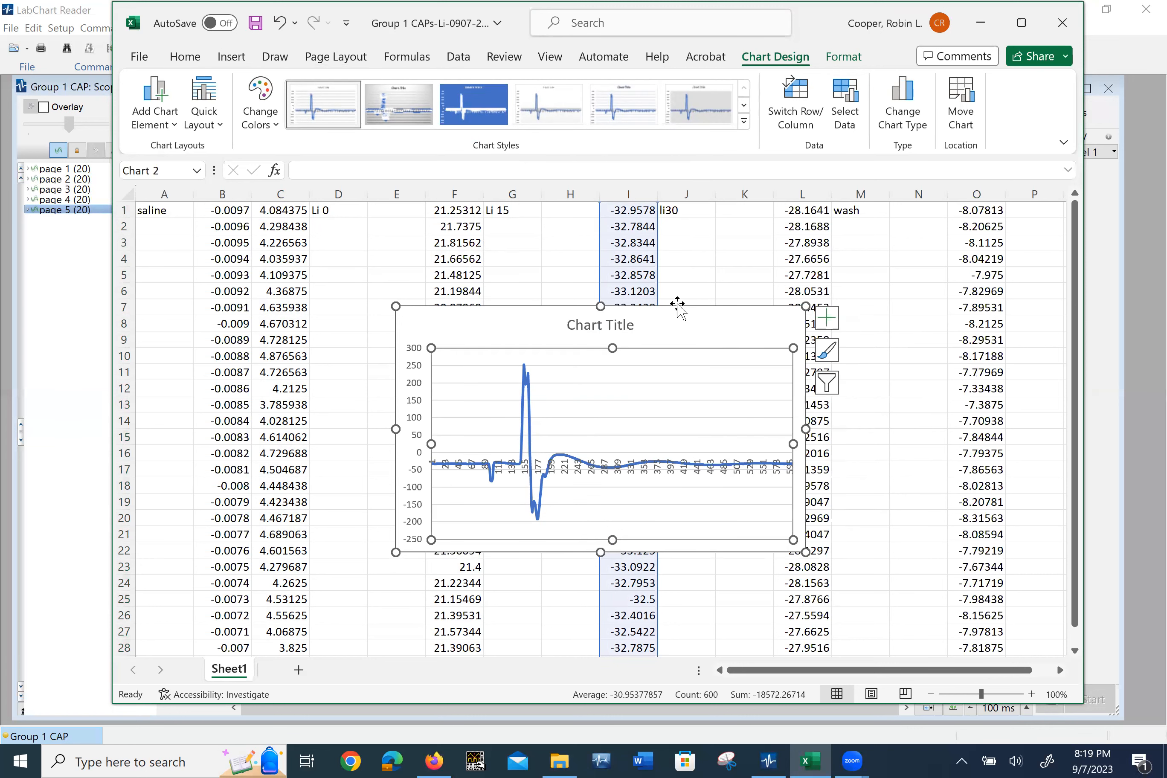
{"action": "left_click", "coordinate": [678, 304]}
{"action": "key", "text": "Delete"}
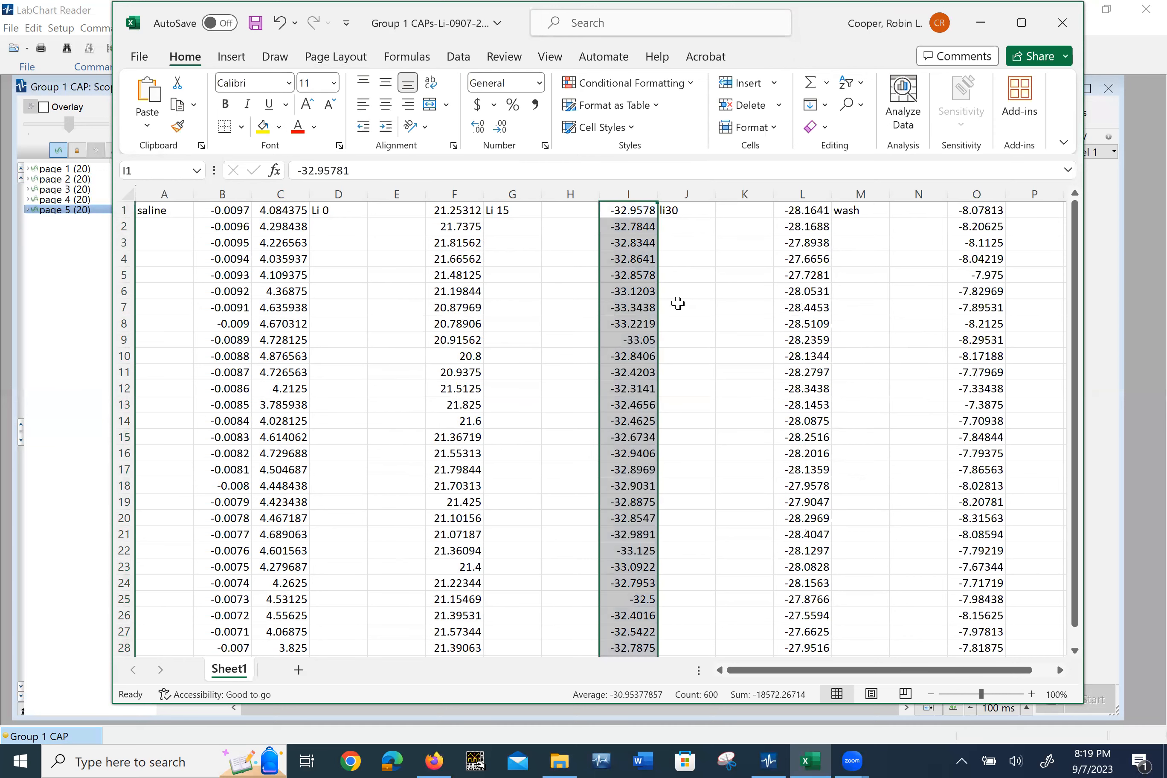
{"action": "left_click", "coordinate": [680, 303]}
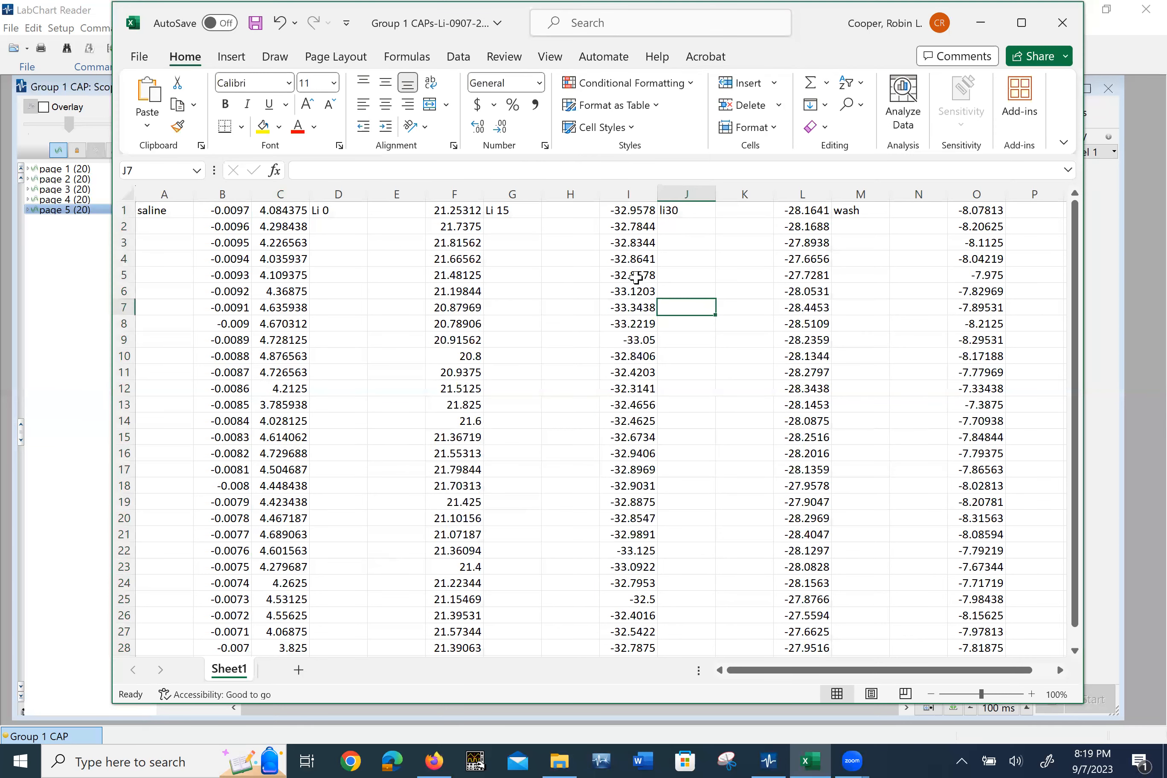
Step: Copy columns A through O, and minimize the Excel and LabChart Reader windows to show the desktop
{"action": "left_click", "coordinate": [159, 190]}
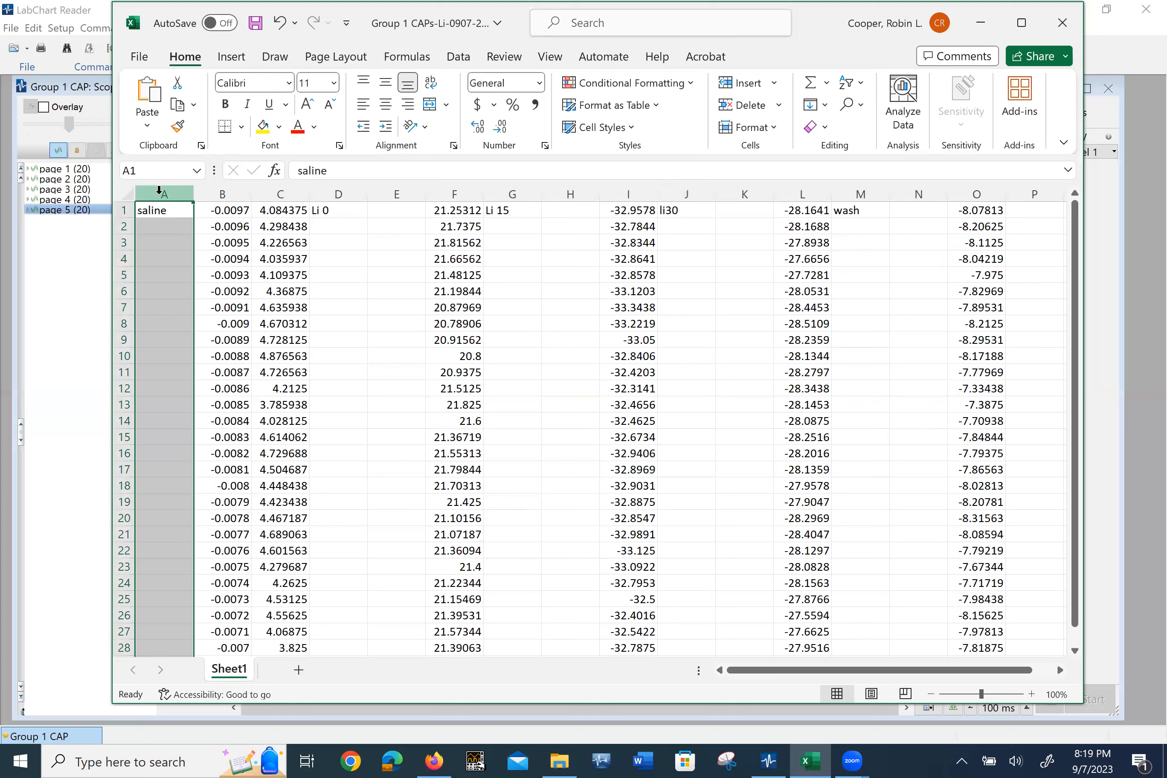
{"action": "left_click", "coordinate": [981, 186], "text": "shift"}
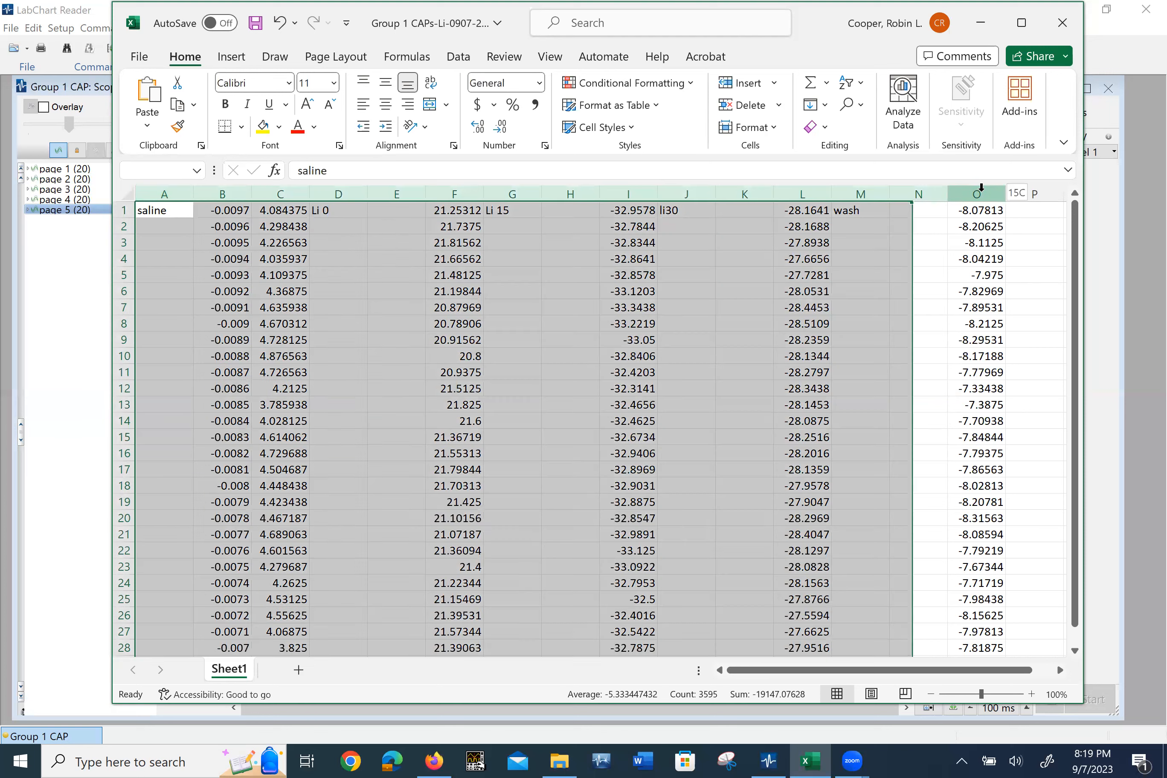
{"action": "key", "text": "ctrl+c"}
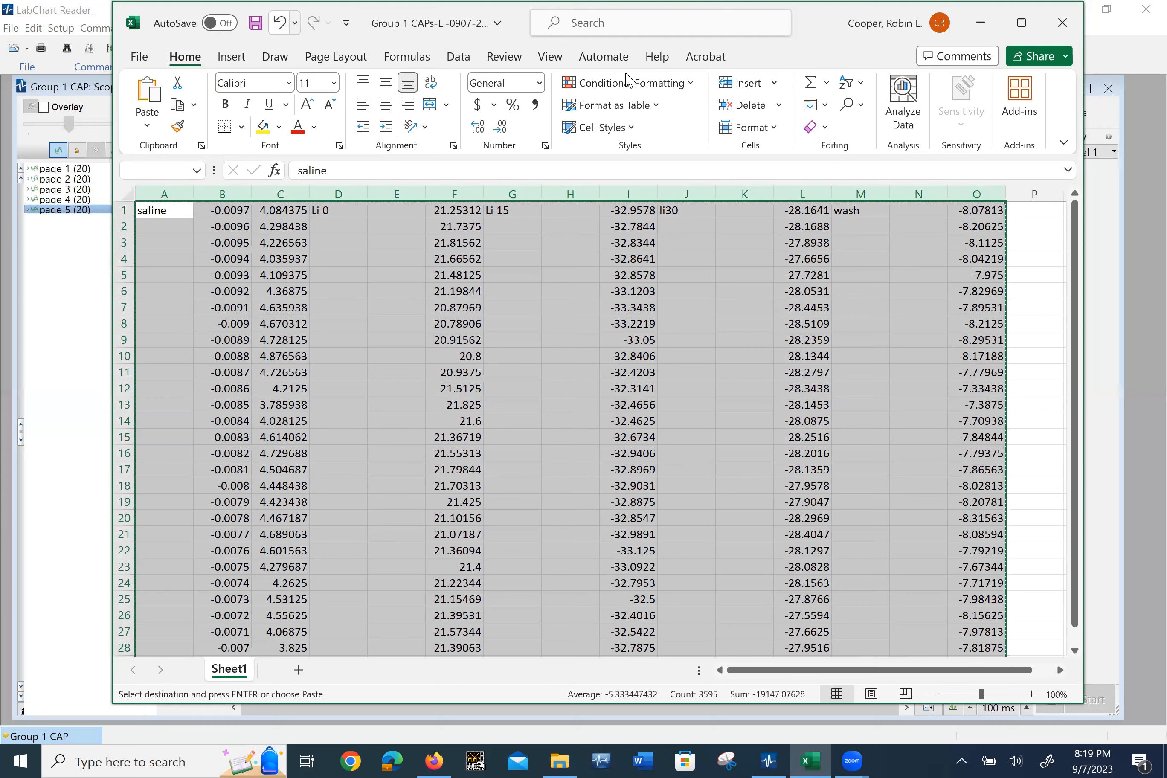
{"action": "left_click", "coordinate": [982, 28]}
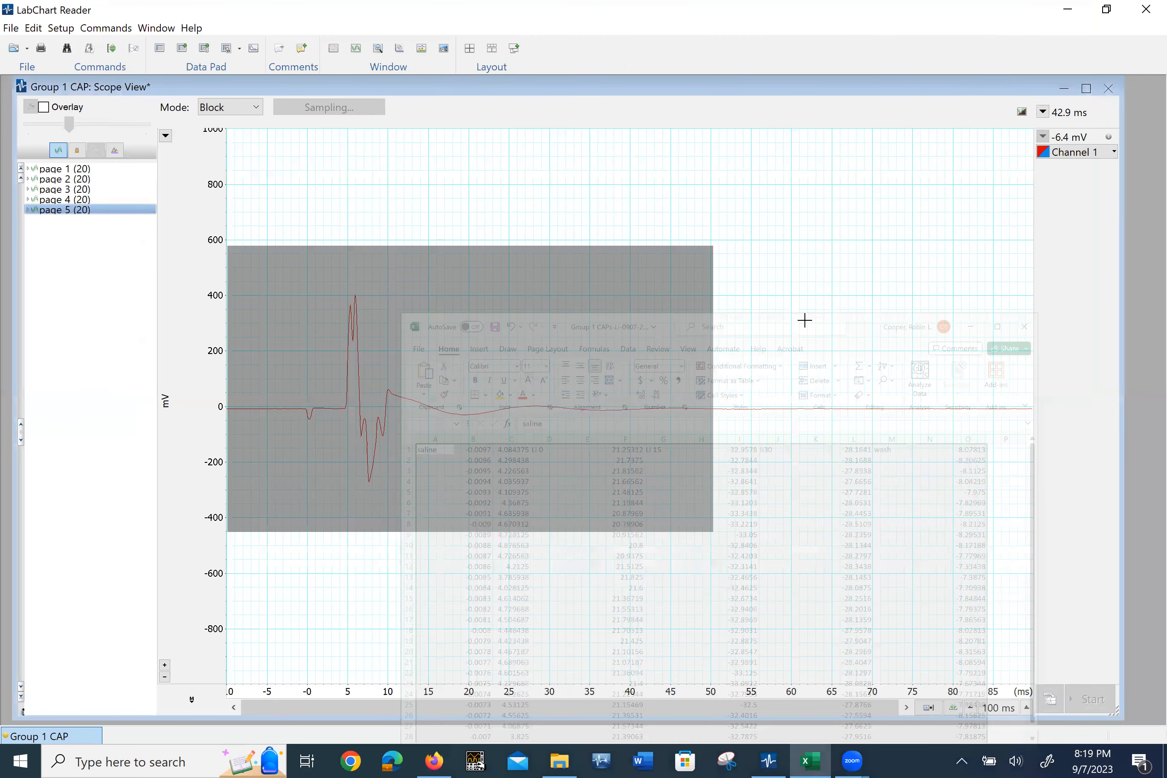
{"action": "left_click", "coordinate": [1063, 11]}
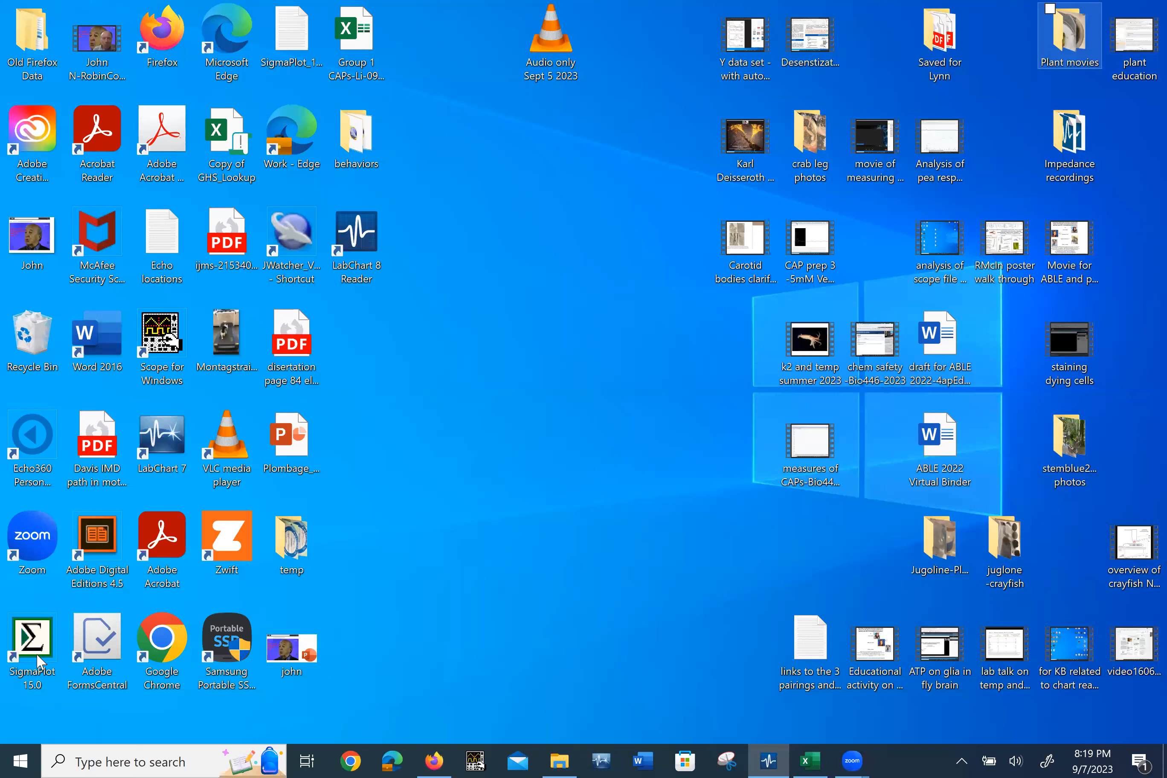
Step: Switch to SigmaPlot, create a new blank notebook, and paste the copied waveform data into the worksheet starting at column 1, row 1
{"action": "double_click", "coordinate": [42, 642]}
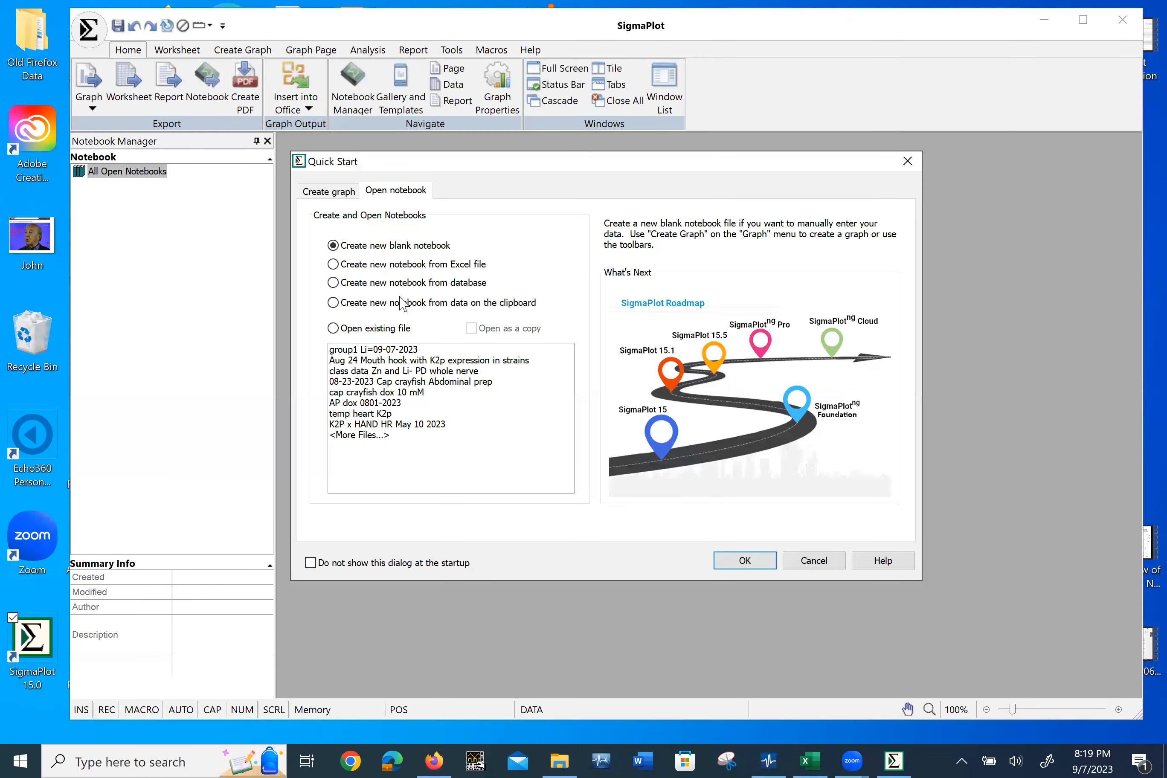
{"action": "left_click", "coordinate": [757, 561]}
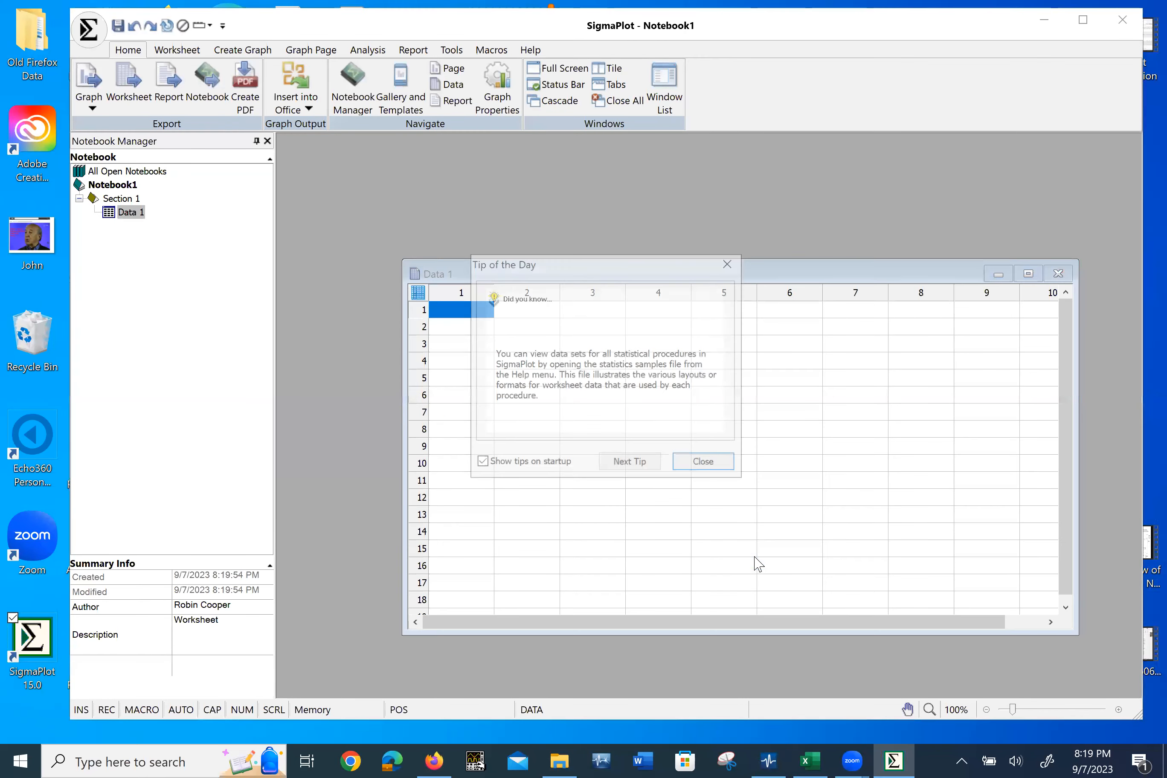
{"action": "left_click", "coordinate": [712, 465]}
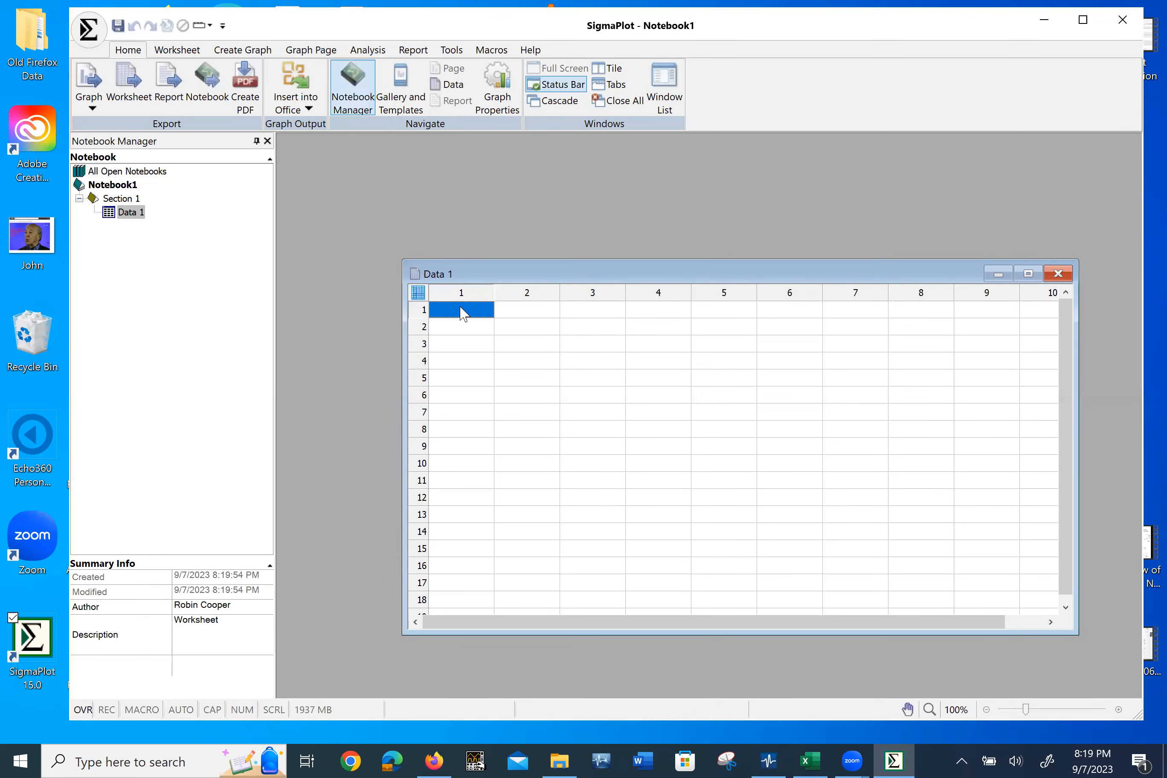
{"action": "key", "text": "ctrl+v"}
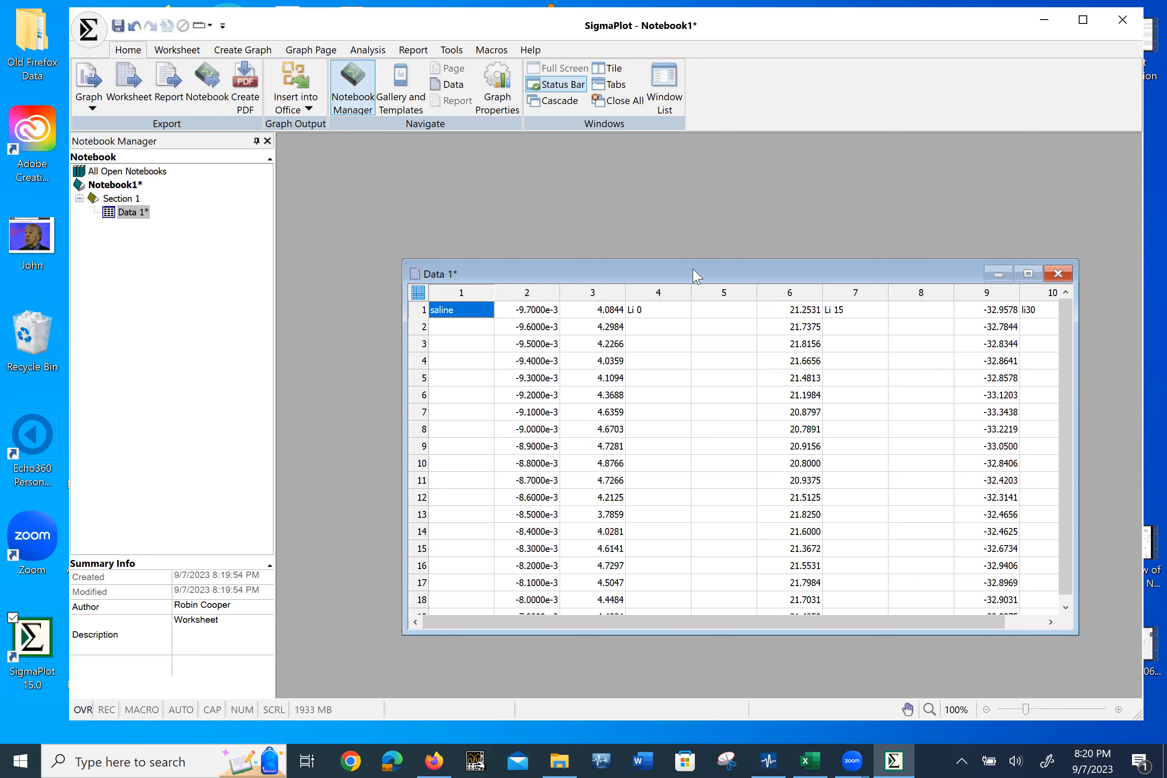
Step: Move the Data 1 worksheet window and enlarge it to fill most of the workspace
{"action": "left_click_drag", "start_coordinate": [694, 275], "coordinate": [576, 148]}
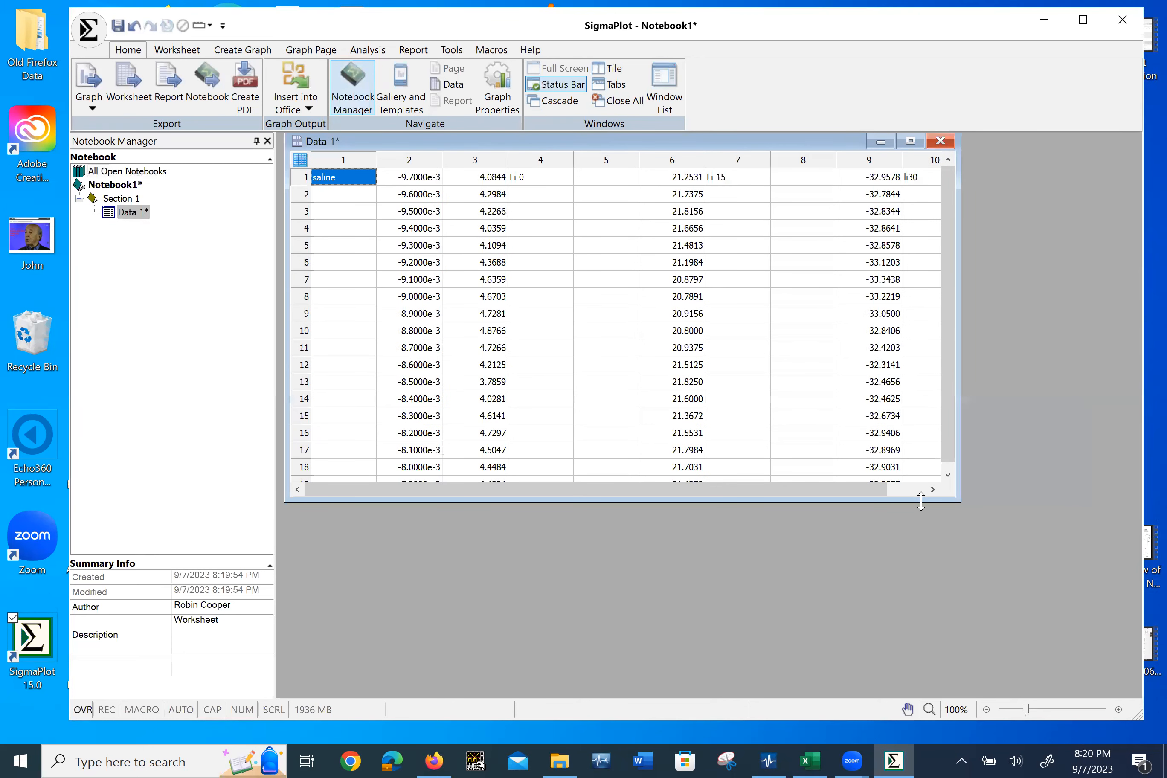
{"action": "left_click_drag", "start_coordinate": [920, 500], "coordinate": [922, 651]}
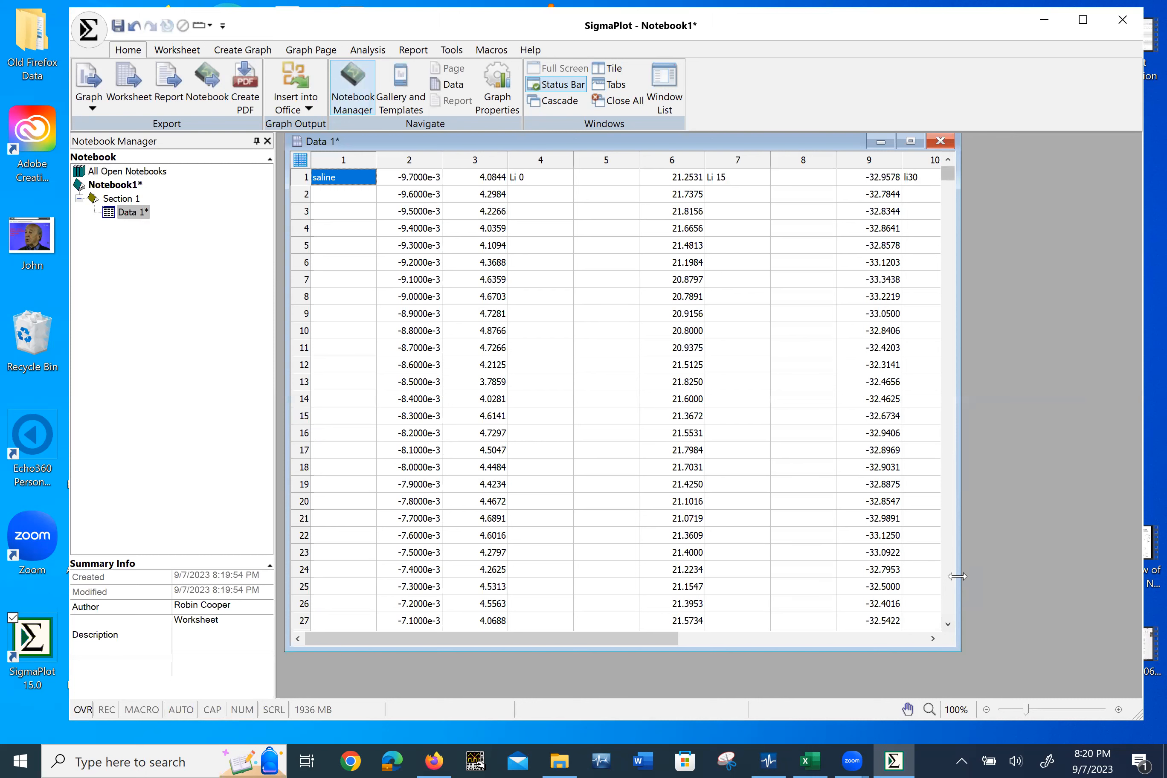
{"action": "left_click_drag", "start_coordinate": [957, 577], "coordinate": [1138, 576]}
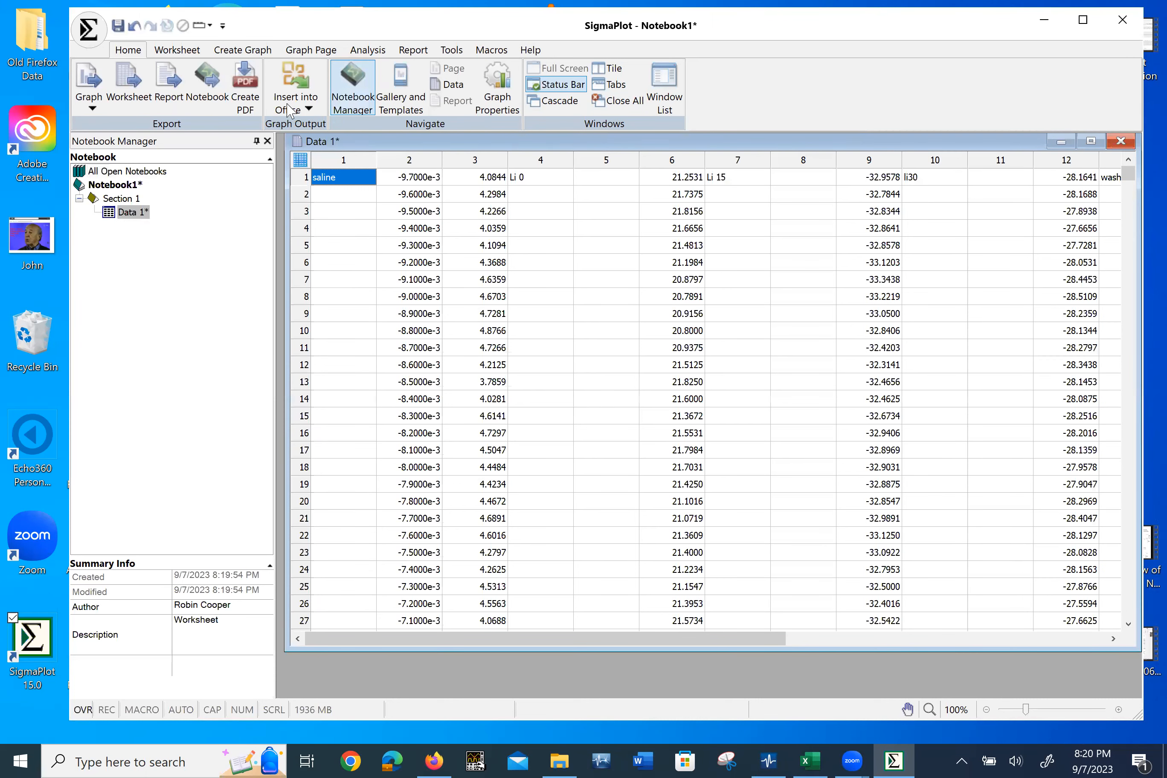
Step: Create a 2D line/scatter graph with column 2 as X and column 3 as Y
{"action": "left_click", "coordinate": [265, 54]}
{"action": "left_click", "coordinate": [210, 80]}
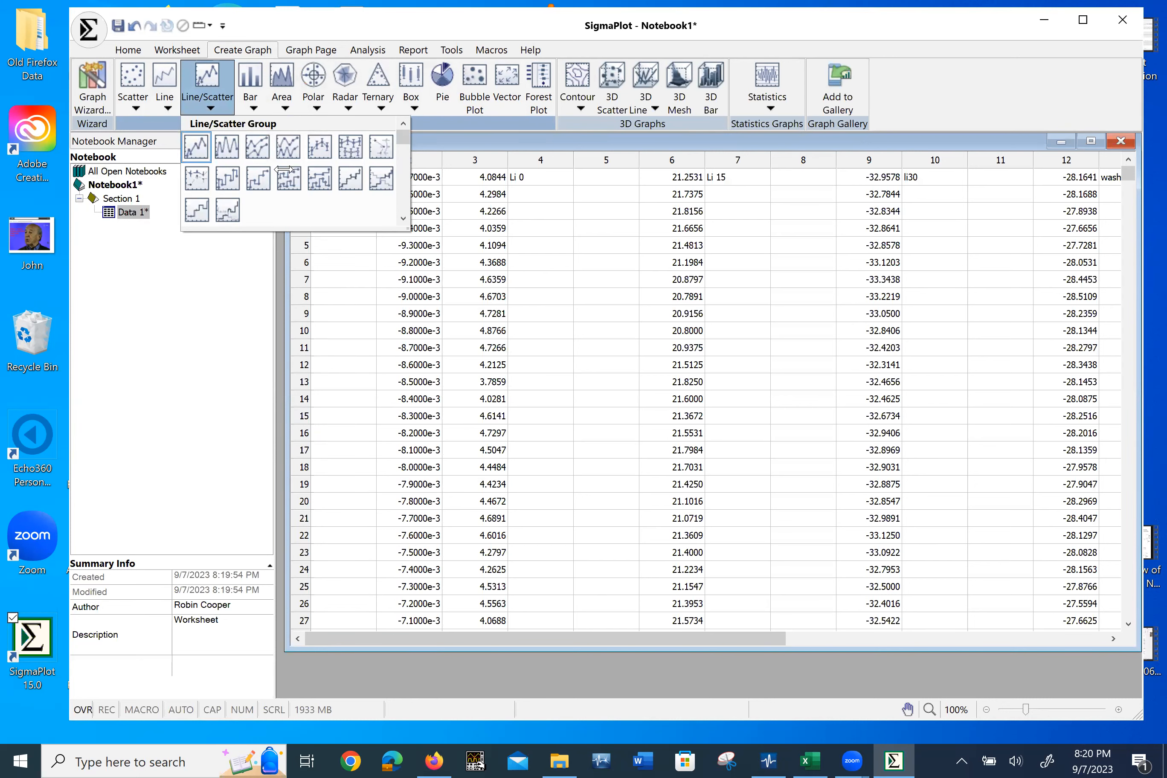
{"action": "left_click", "coordinate": [283, 170]}
{"action": "left_click", "coordinate": [355, 506]}
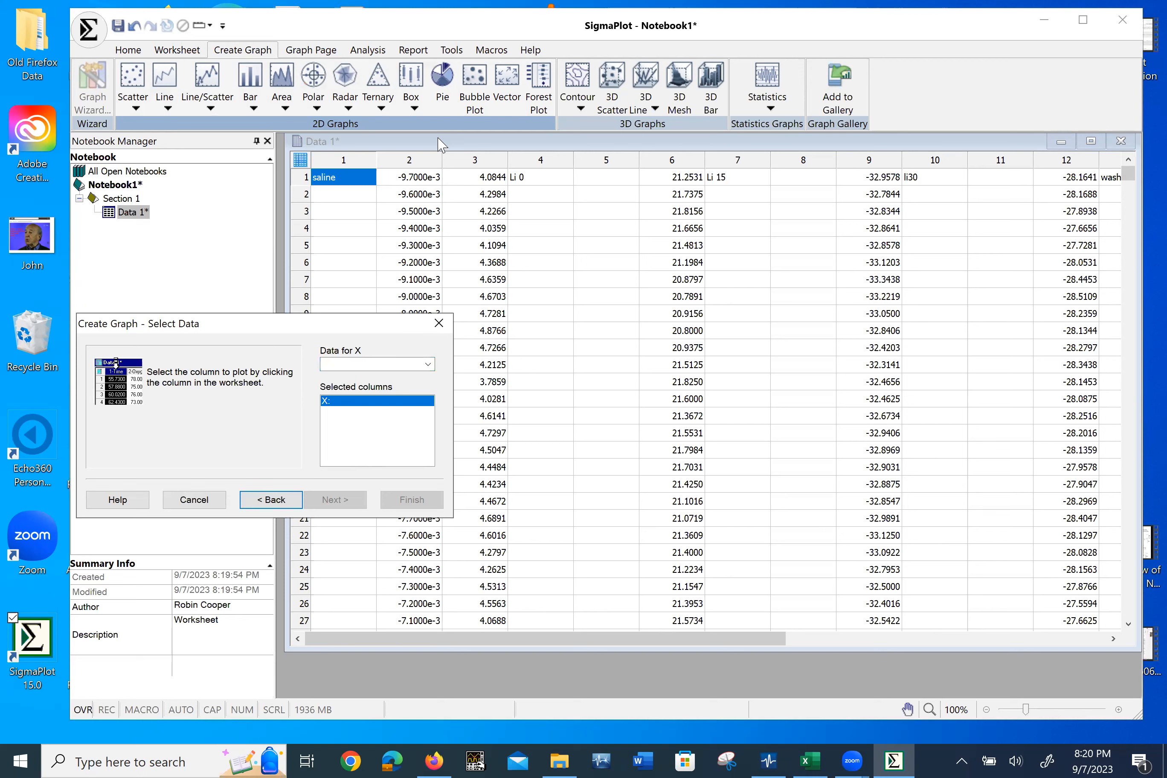
{"action": "left_click", "coordinate": [422, 146]}
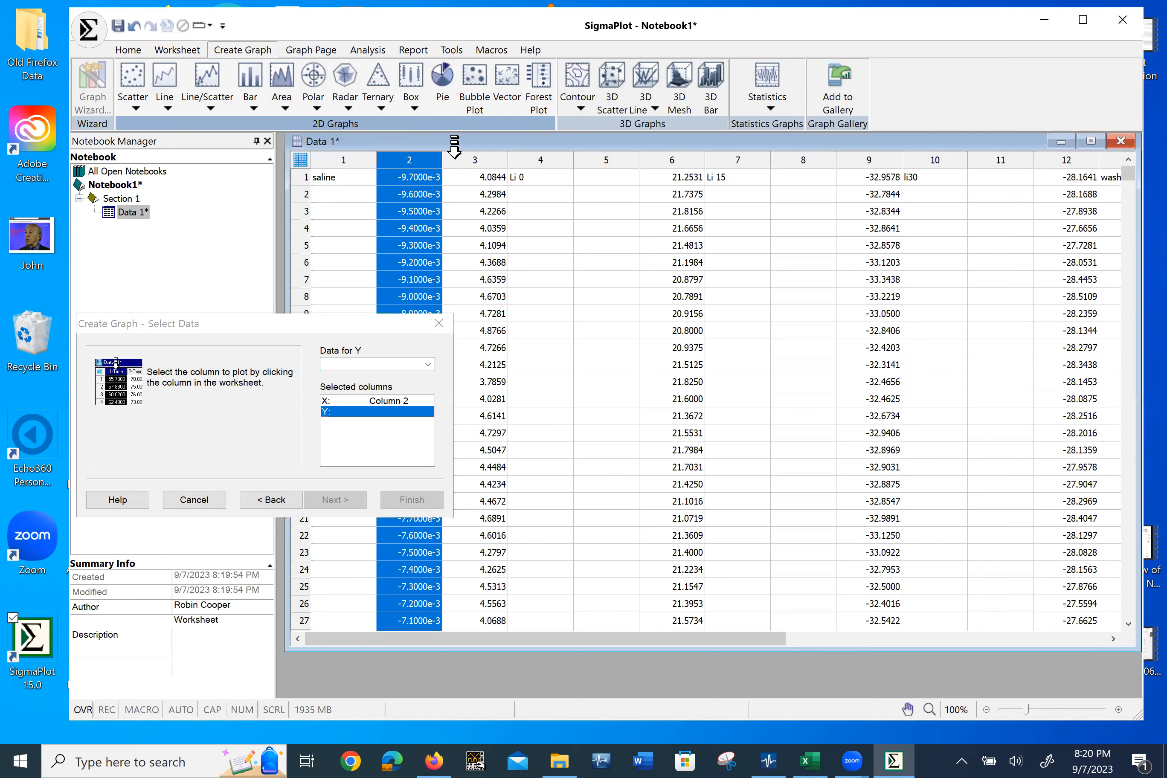
{"action": "left_click", "coordinate": [477, 145]}
{"action": "left_click", "coordinate": [415, 499]}
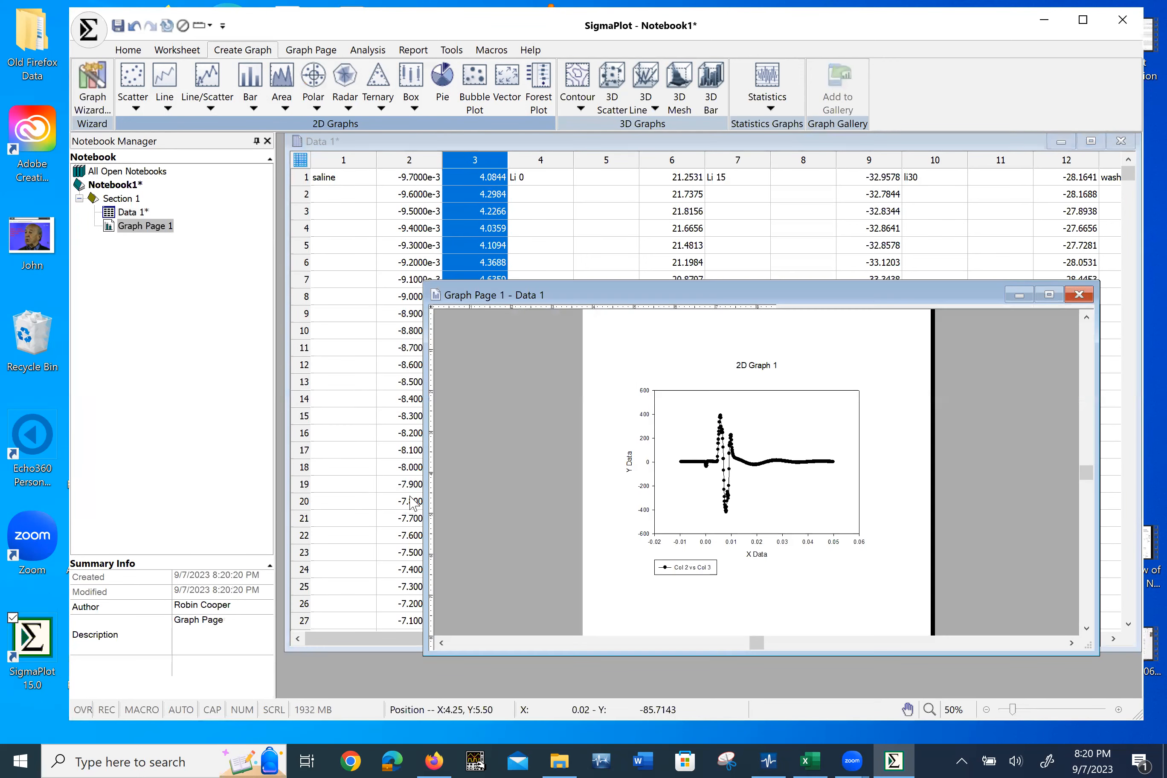
Step: Set the symbol type of the saline trace's plot to (None) in the graph properties
{"action": "left_click", "coordinate": [796, 434]}
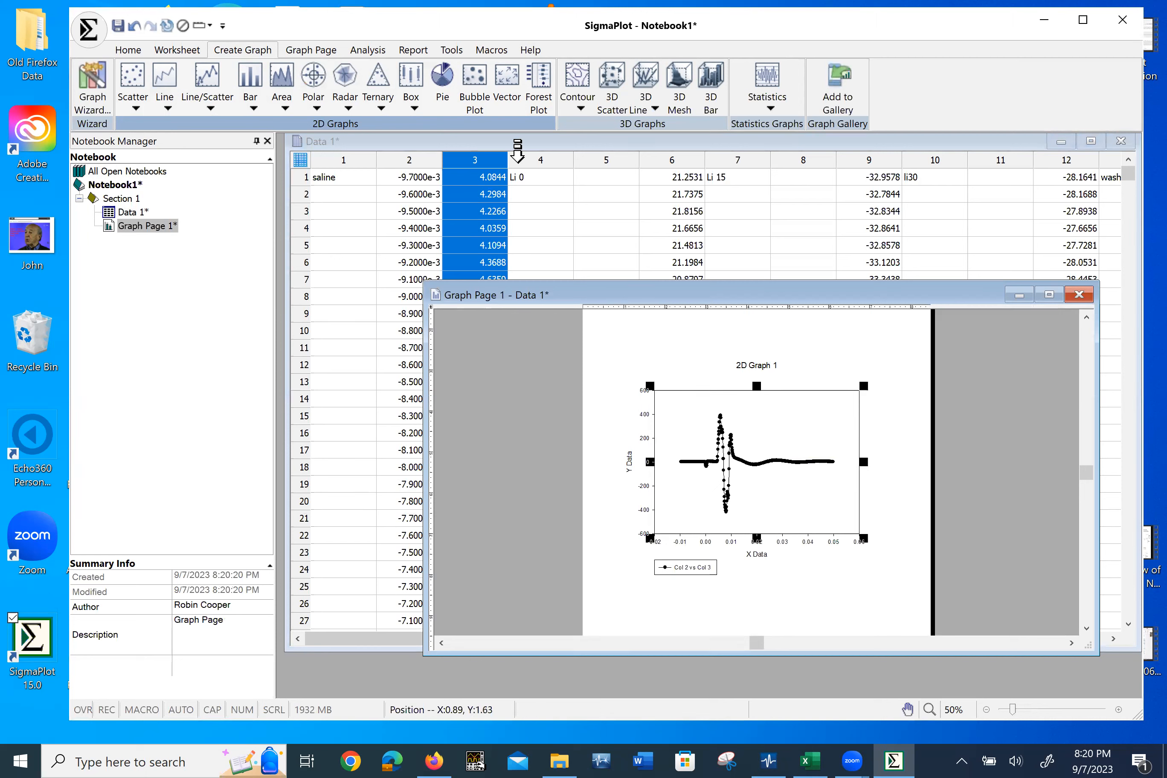
{"action": "right_click", "coordinate": [769, 465]}
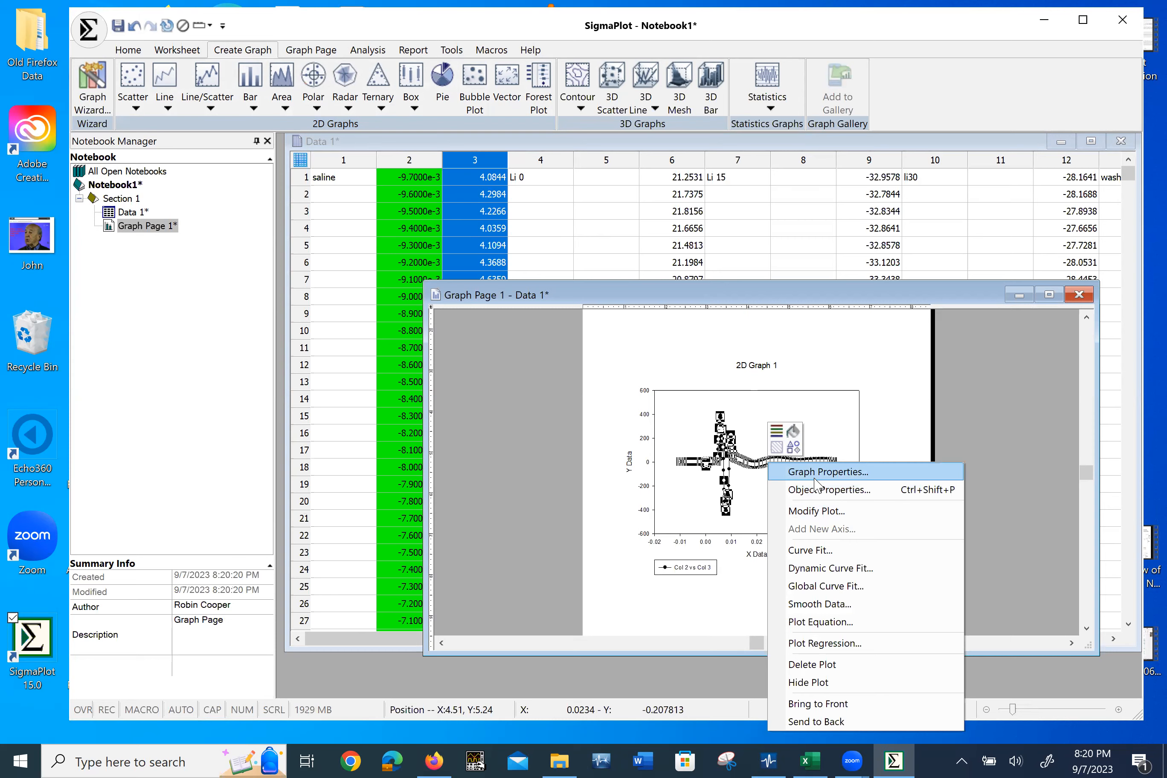
{"action": "left_click", "coordinate": [783, 472]}
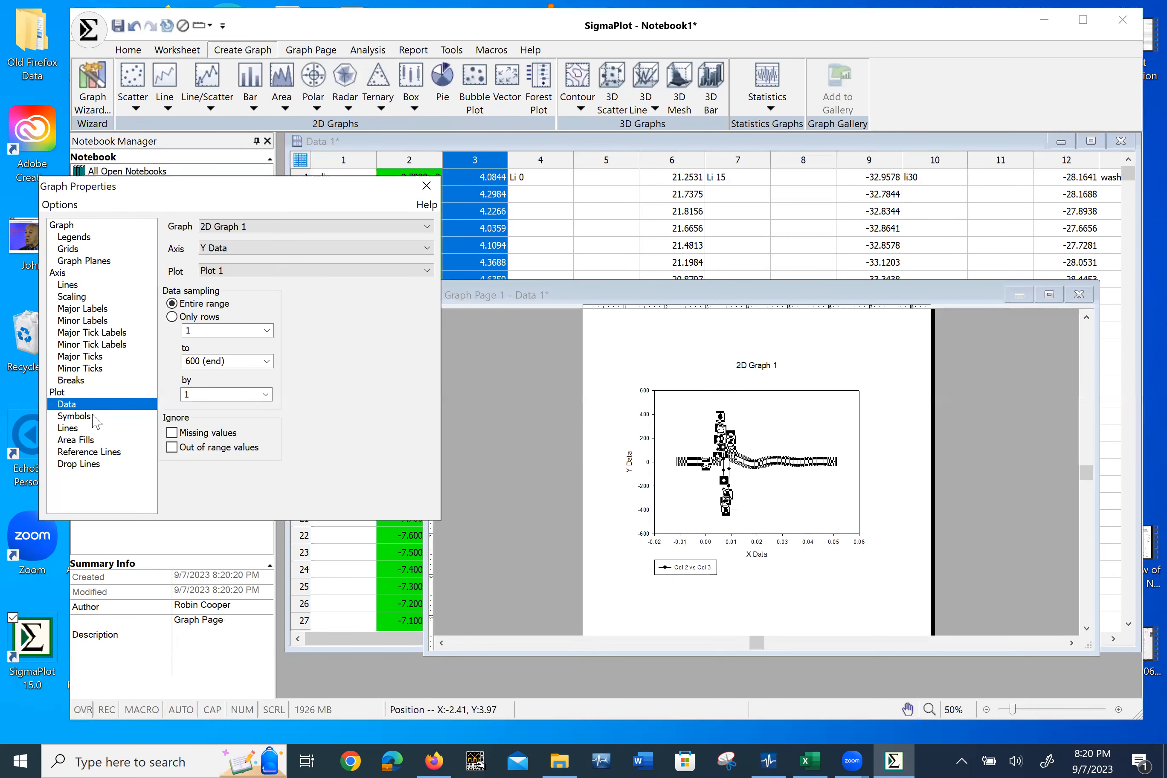
{"action": "left_click", "coordinate": [93, 417]}
{"action": "left_click", "coordinate": [221, 324]}
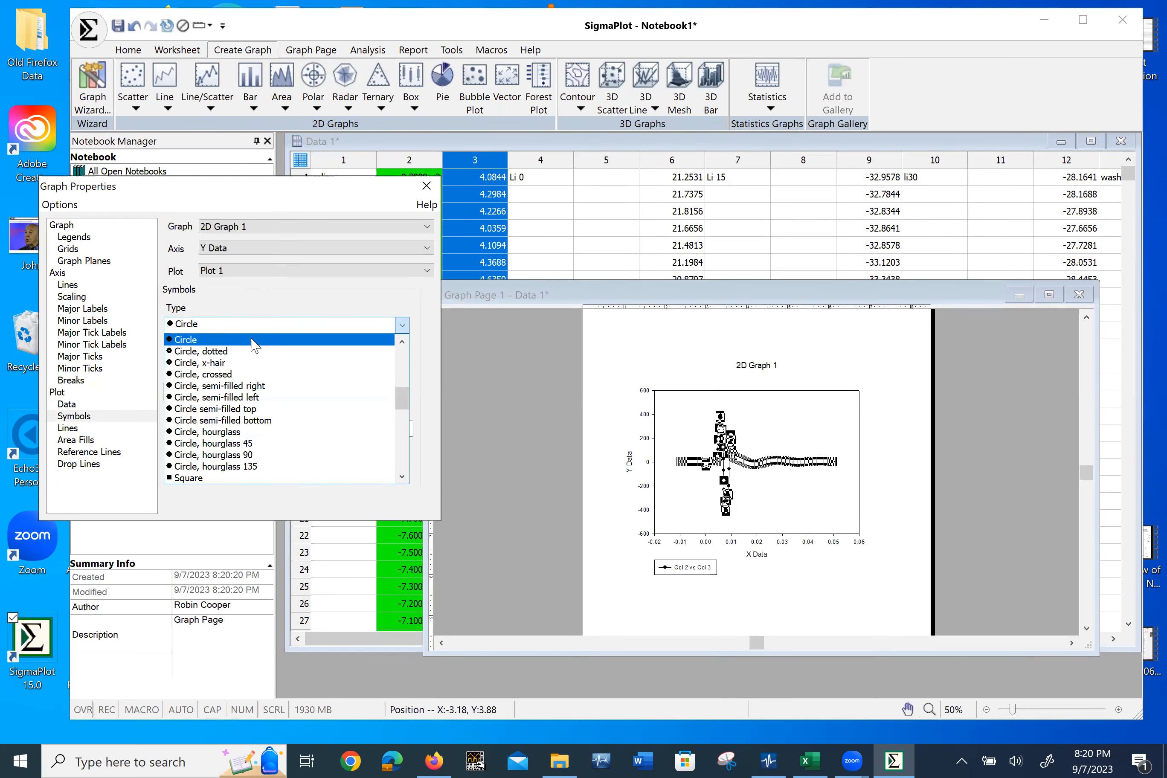
{"action": "left_click_drag", "start_coordinate": [402, 396], "coordinate": [348, 335]}
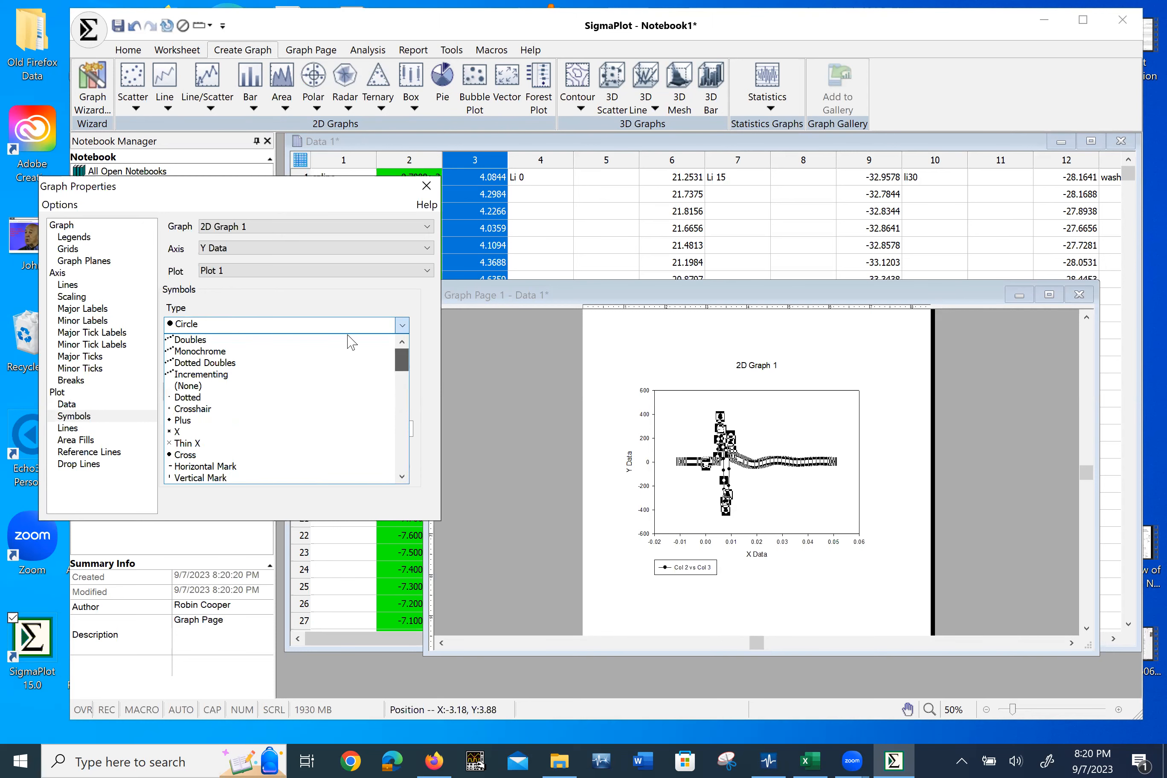
{"action": "left_click", "coordinate": [266, 386]}
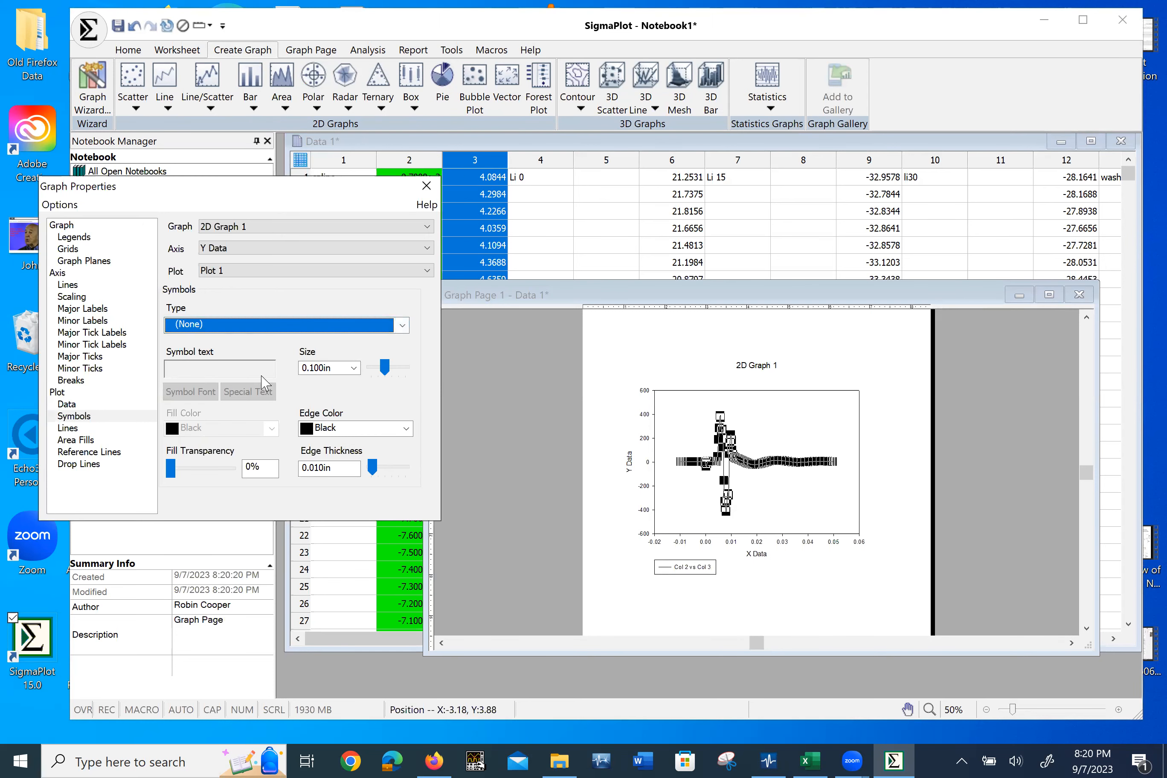
Step: Set the plot line's thickness to 0.030 in and close the graph properties
{"action": "left_click", "coordinate": [72, 431]}
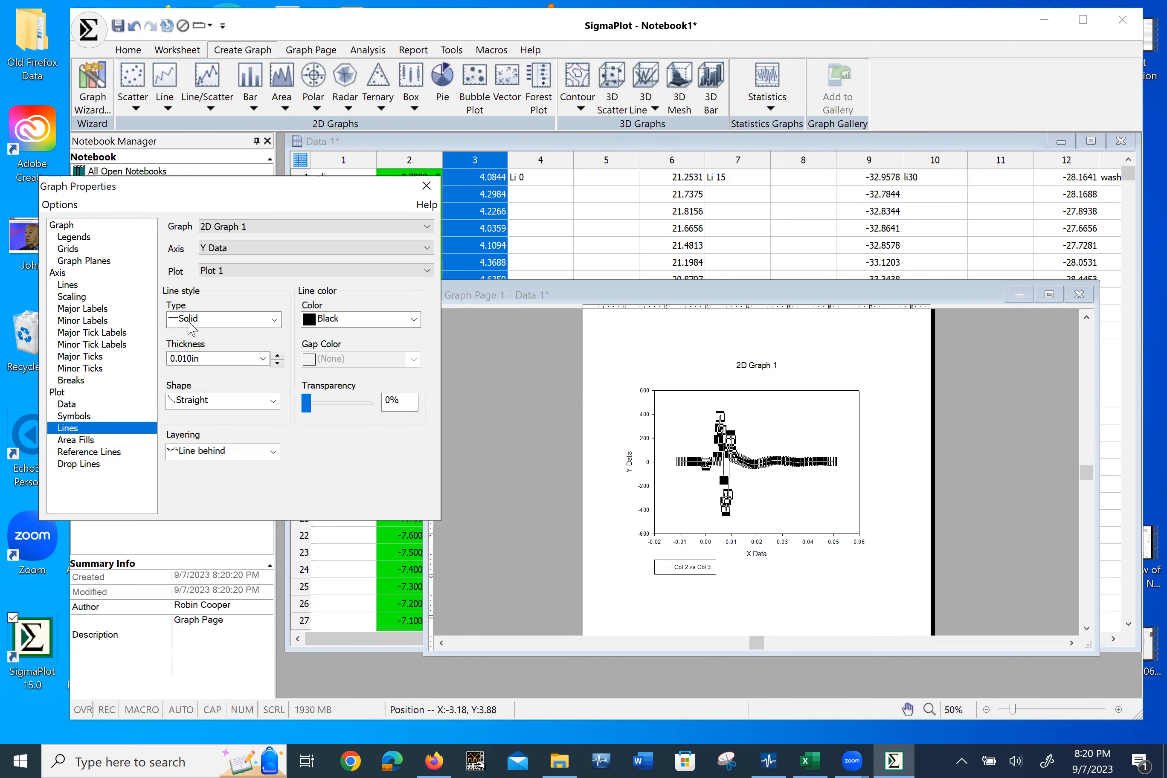
{"action": "left_click", "coordinate": [186, 358]}
{"action": "left_click", "coordinate": [186, 357]}
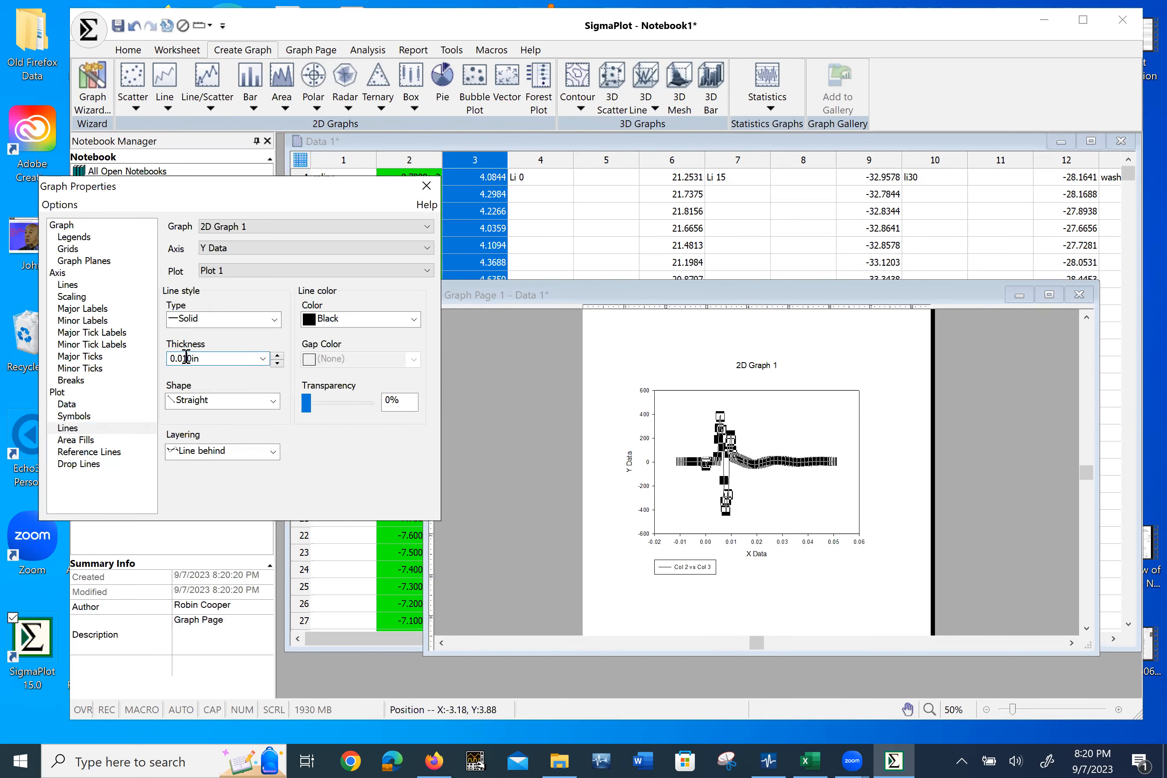
{"action": "type", "text": "3"}
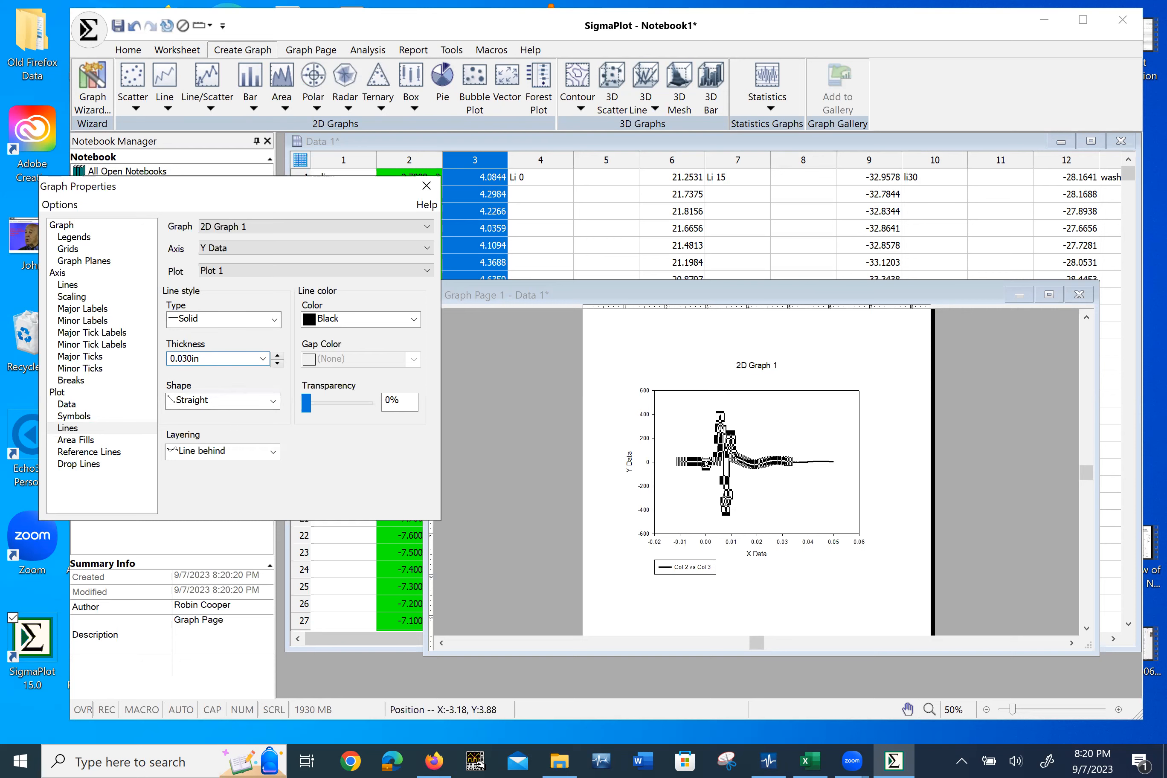
{"action": "left_click", "coordinate": [783, 527]}
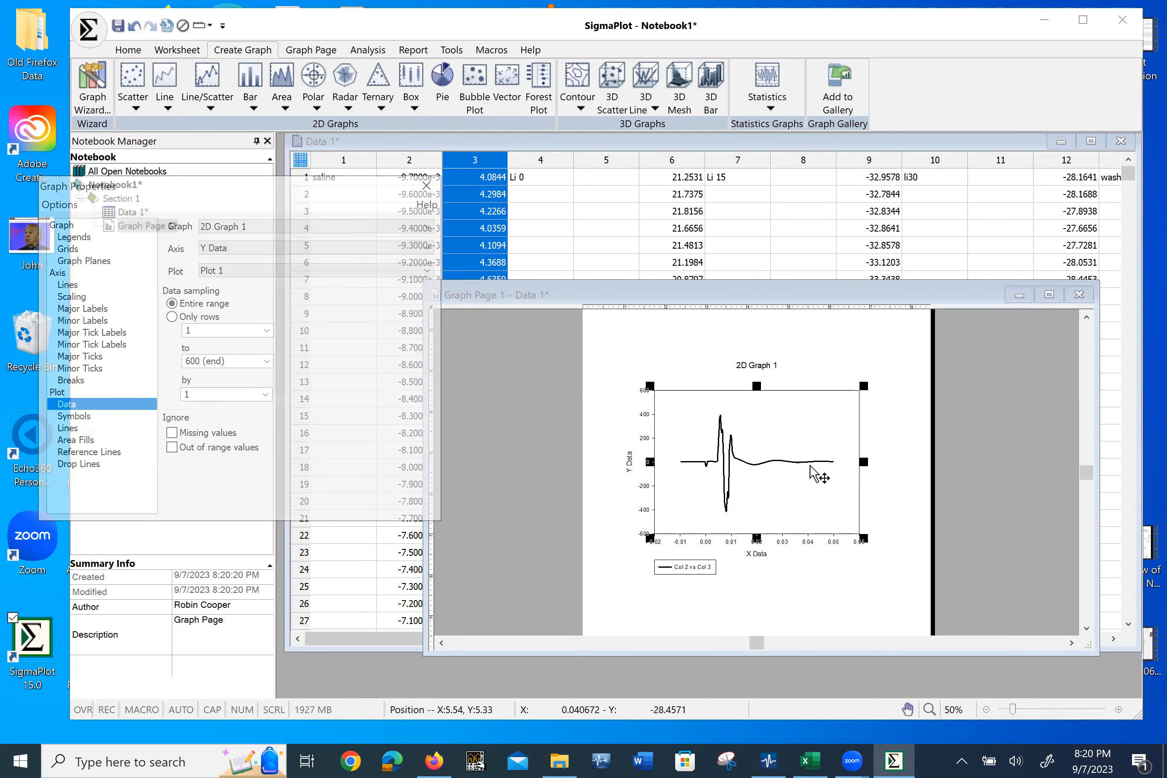
Step: Move the graph to the page's left edge, about 2.2 in from the top, and set its width to 9 in
{"action": "left_click_drag", "start_coordinate": [793, 399], "coordinate": [734, 353]}
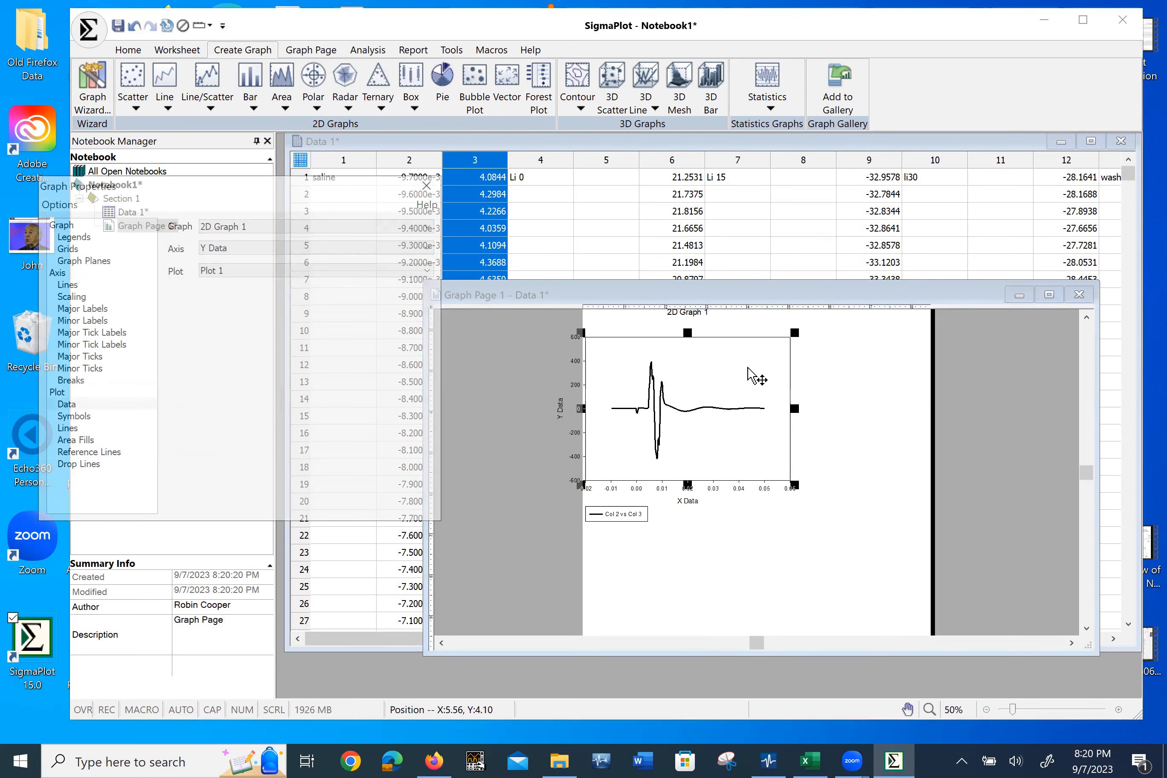
{"action": "right_click", "coordinate": [748, 369]}
{"action": "left_click", "coordinate": [785, 378]}
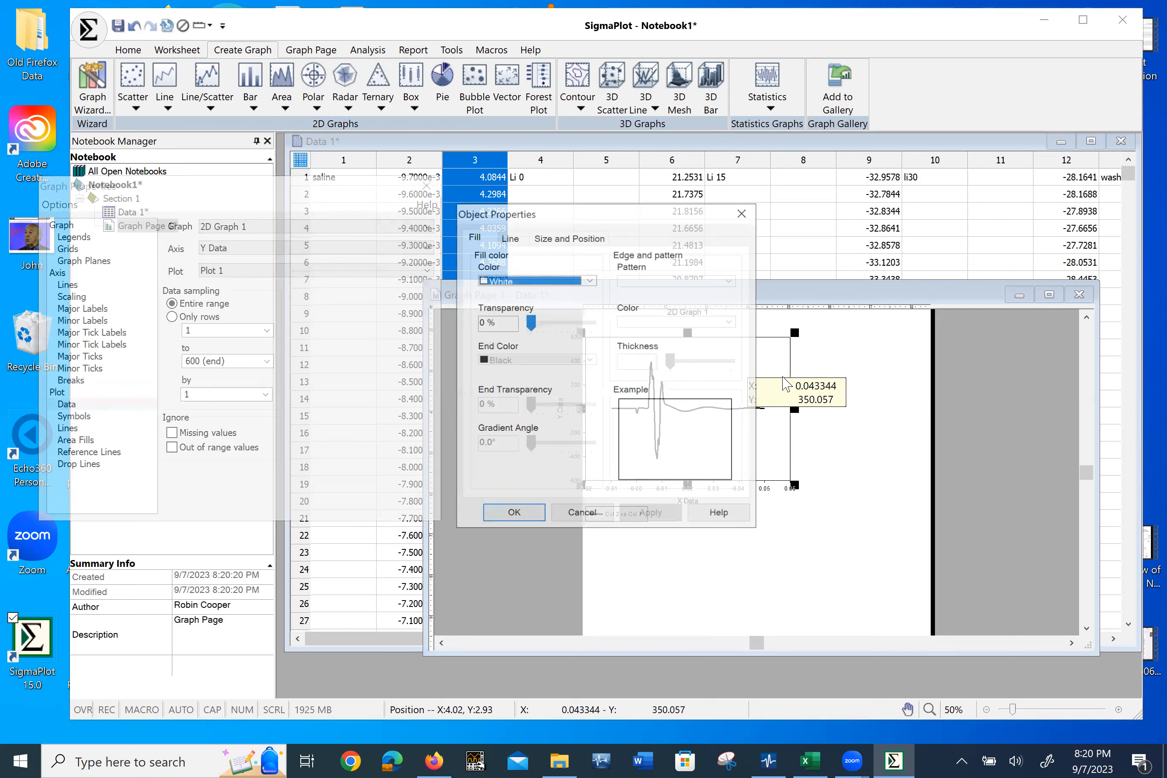
{"action": "left_click", "coordinate": [587, 239]}
{"action": "left_click_drag", "start_coordinate": [626, 281], "coordinate": [614, 281]}
{"action": "type", "text": "9"}
{"action": "left_click", "coordinate": [662, 513]}
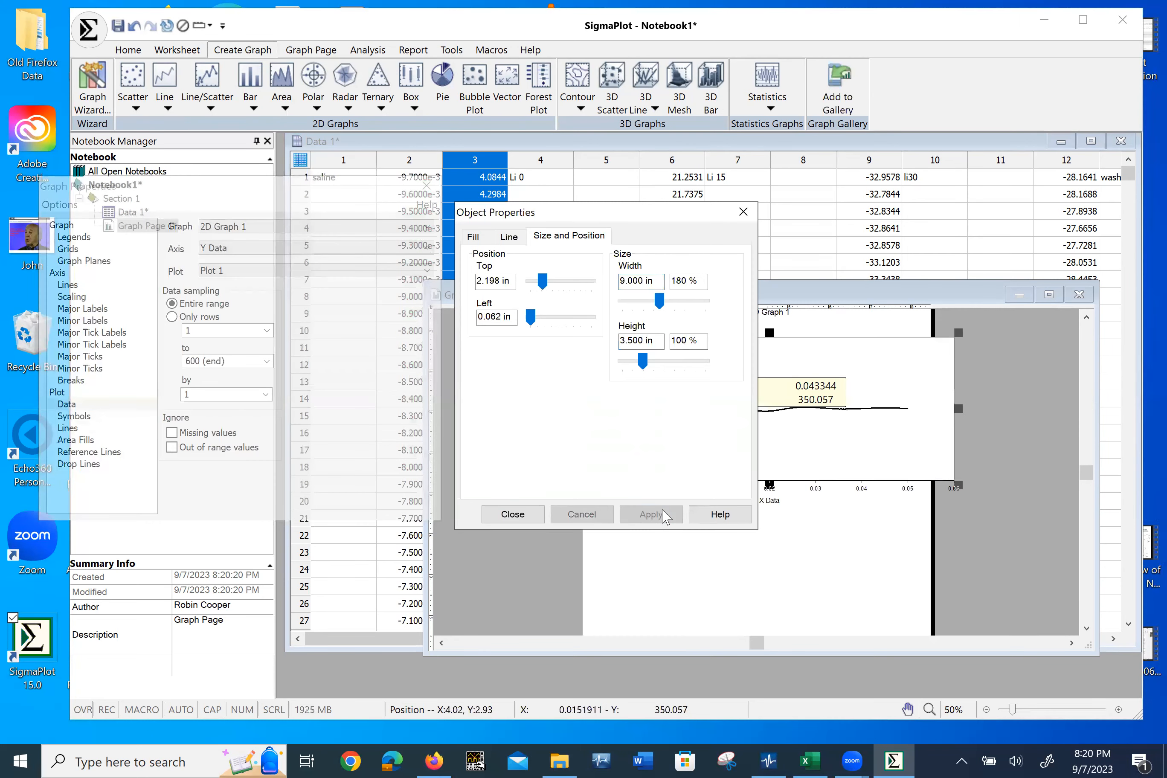
{"action": "left_click", "coordinate": [744, 212]}
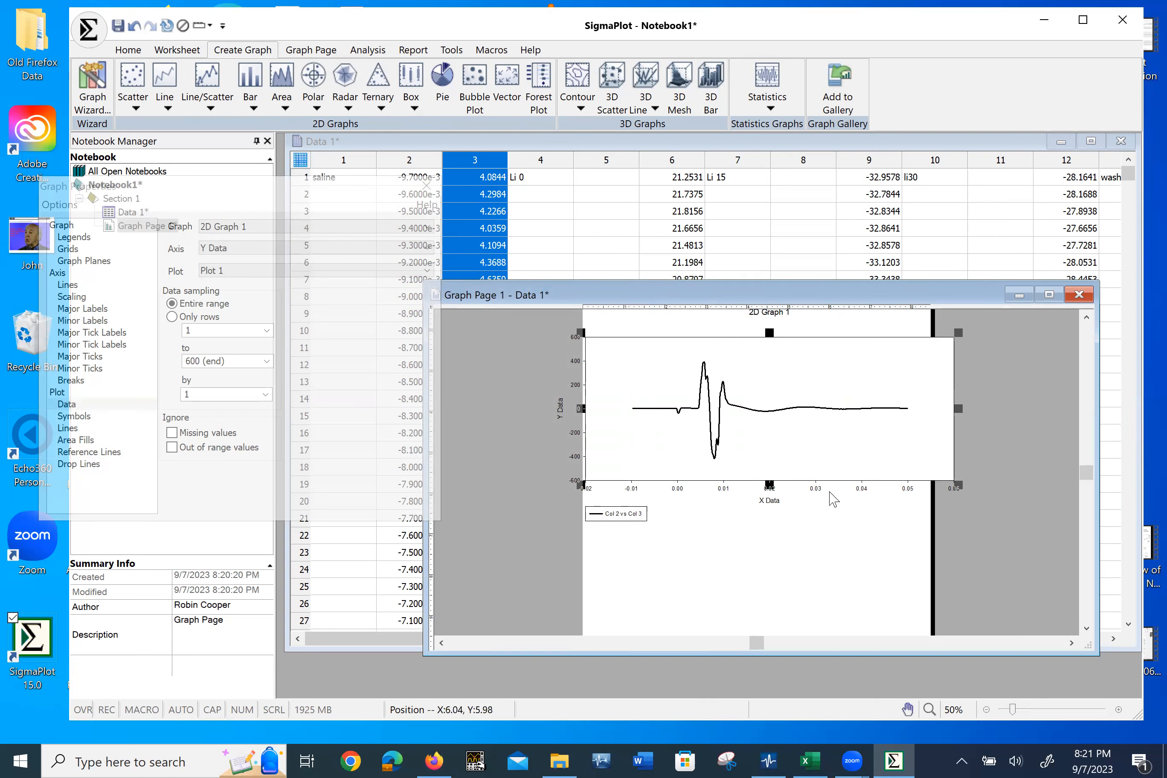
Step: Scale the graph's X axis to a range from -0.01 to 0.04
{"action": "double_click", "coordinate": [811, 460]}
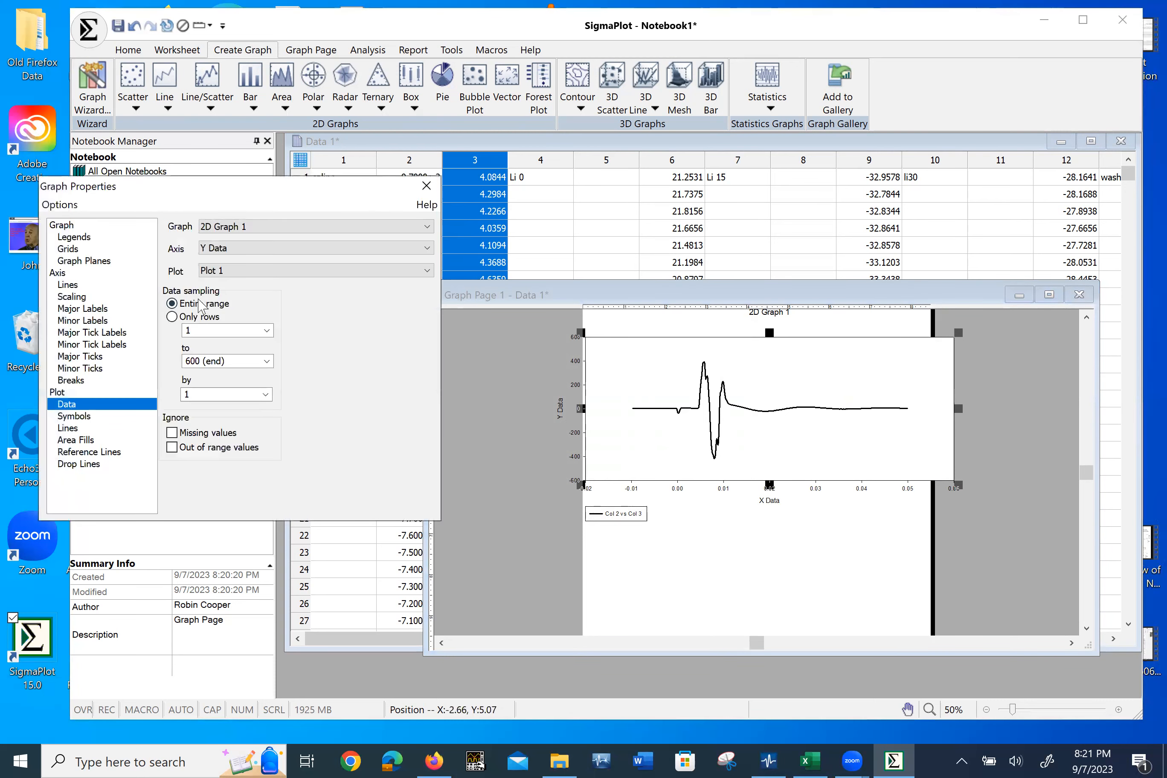
{"action": "left_click", "coordinate": [88, 299]}
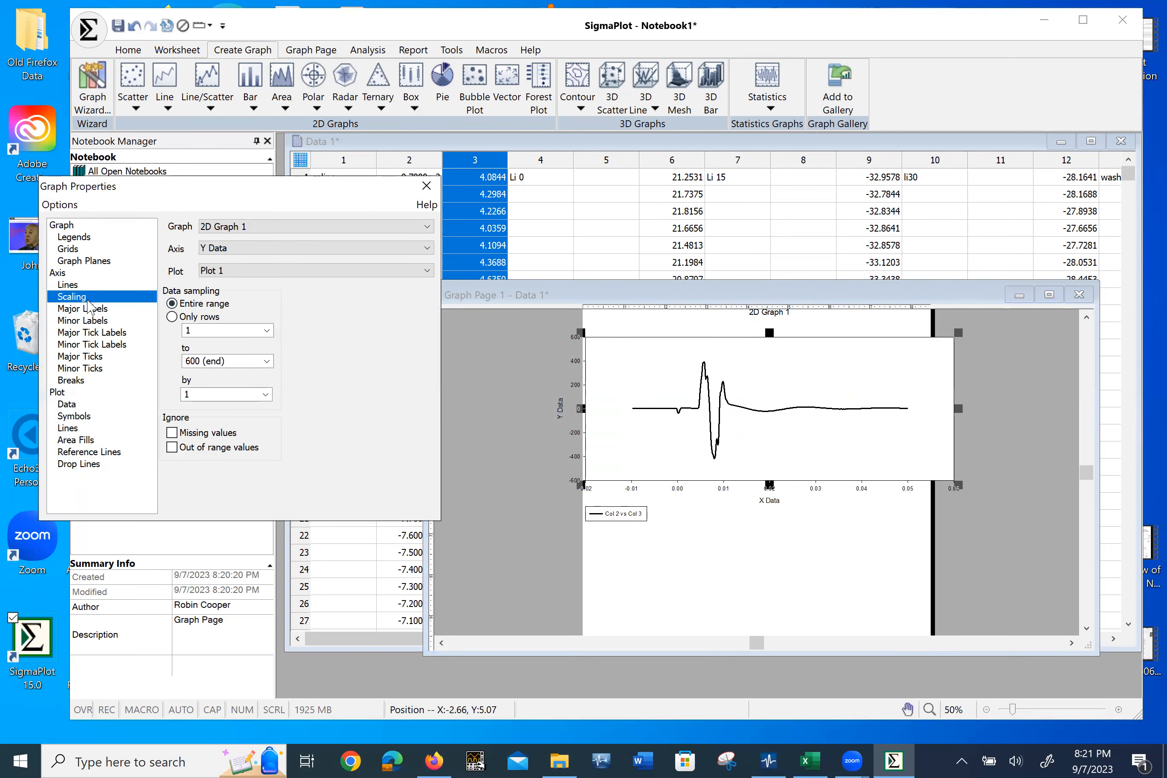
{"action": "left_click", "coordinate": [233, 248]}
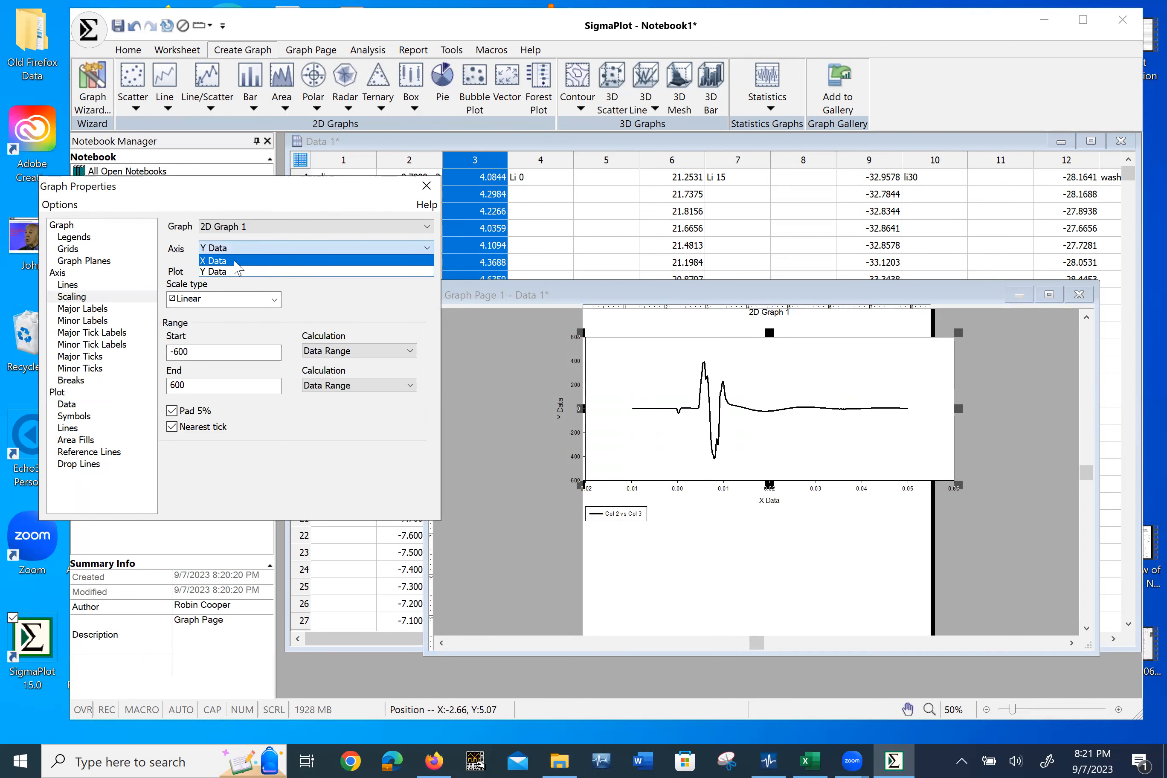
{"action": "left_click", "coordinate": [235, 261]}
{"action": "left_click", "coordinate": [198, 351]}
{"action": "key", "text": "BackSpace"}
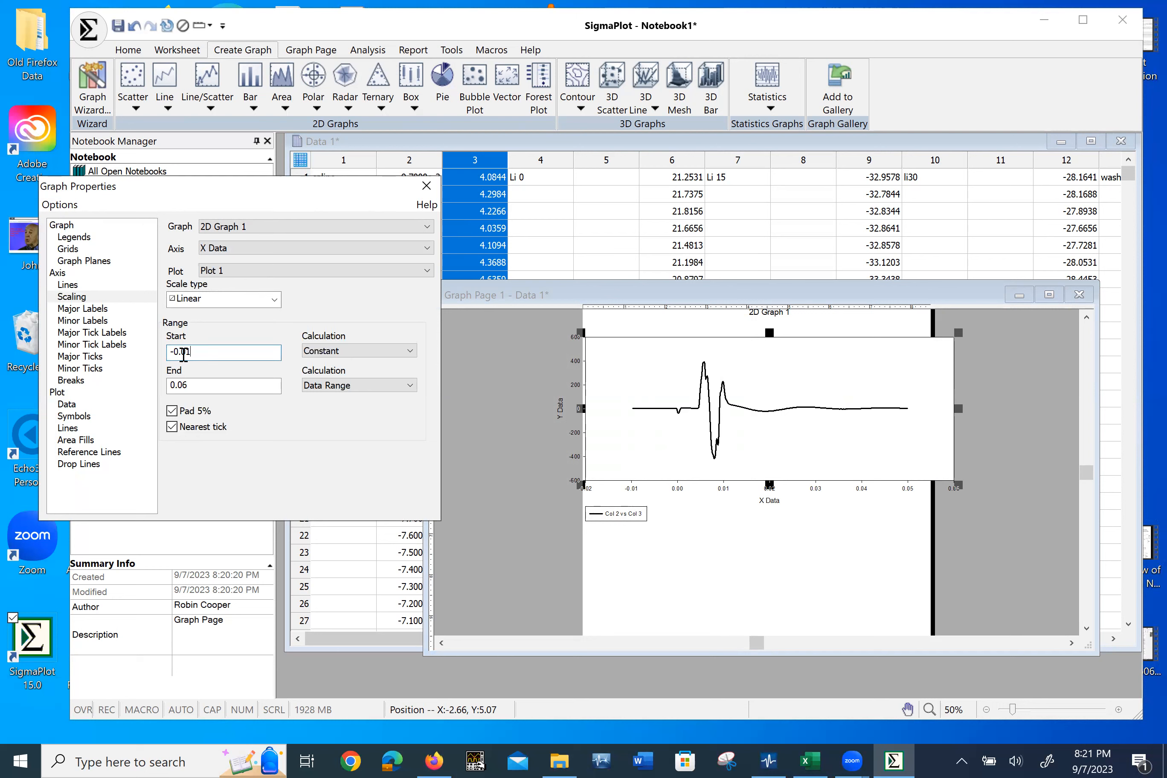
{"action": "left_click", "coordinate": [196, 386]}
{"action": "key", "text": "BackSpace"}
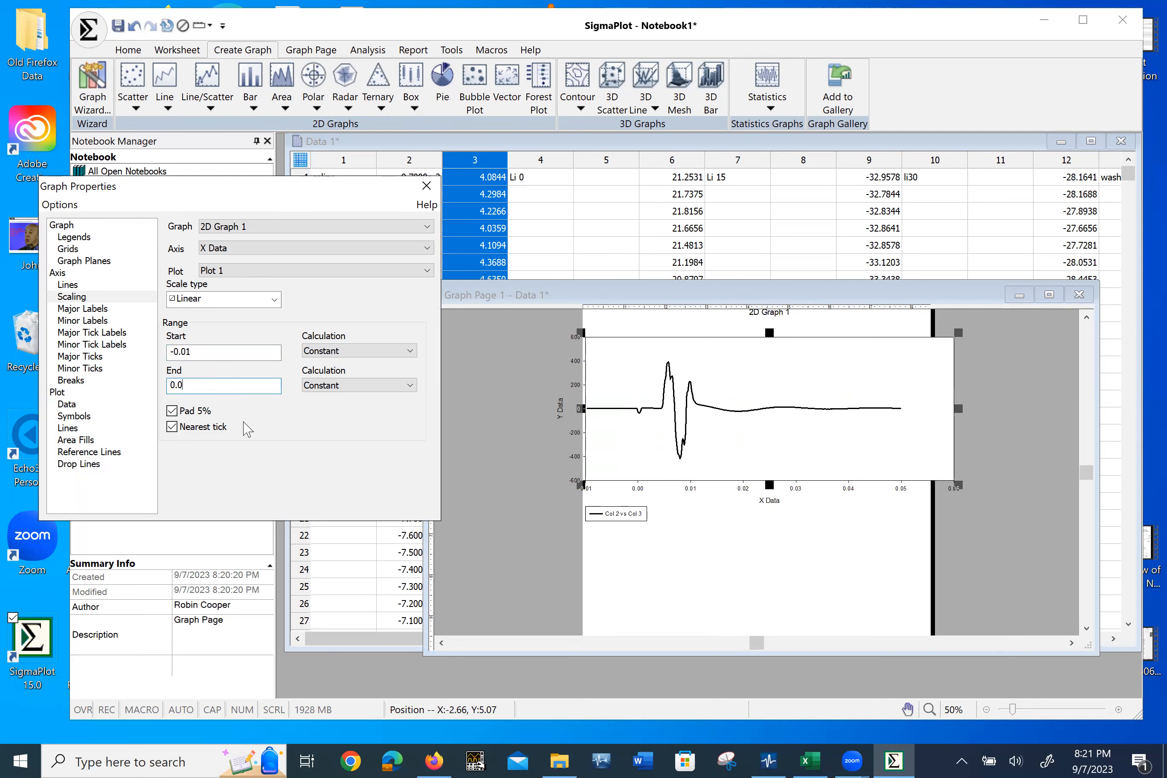
{"action": "key", "text": "Tab"}
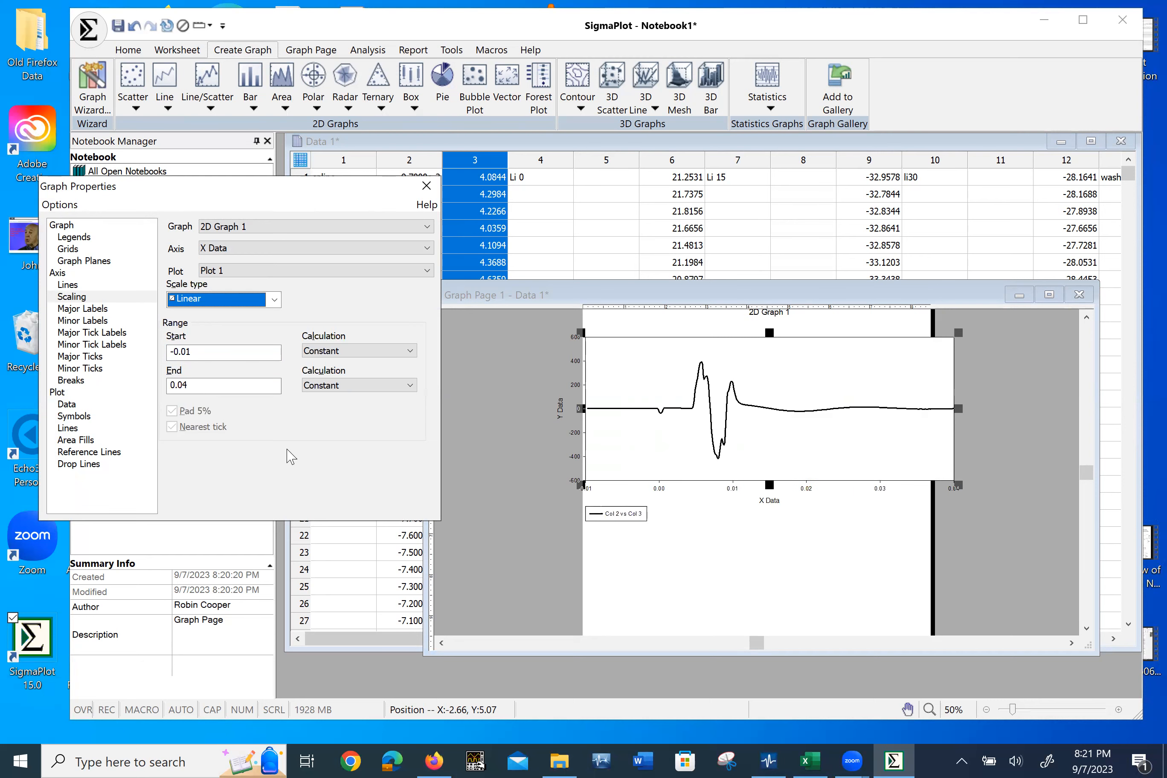
{"action": "left_click", "coordinate": [431, 190]}
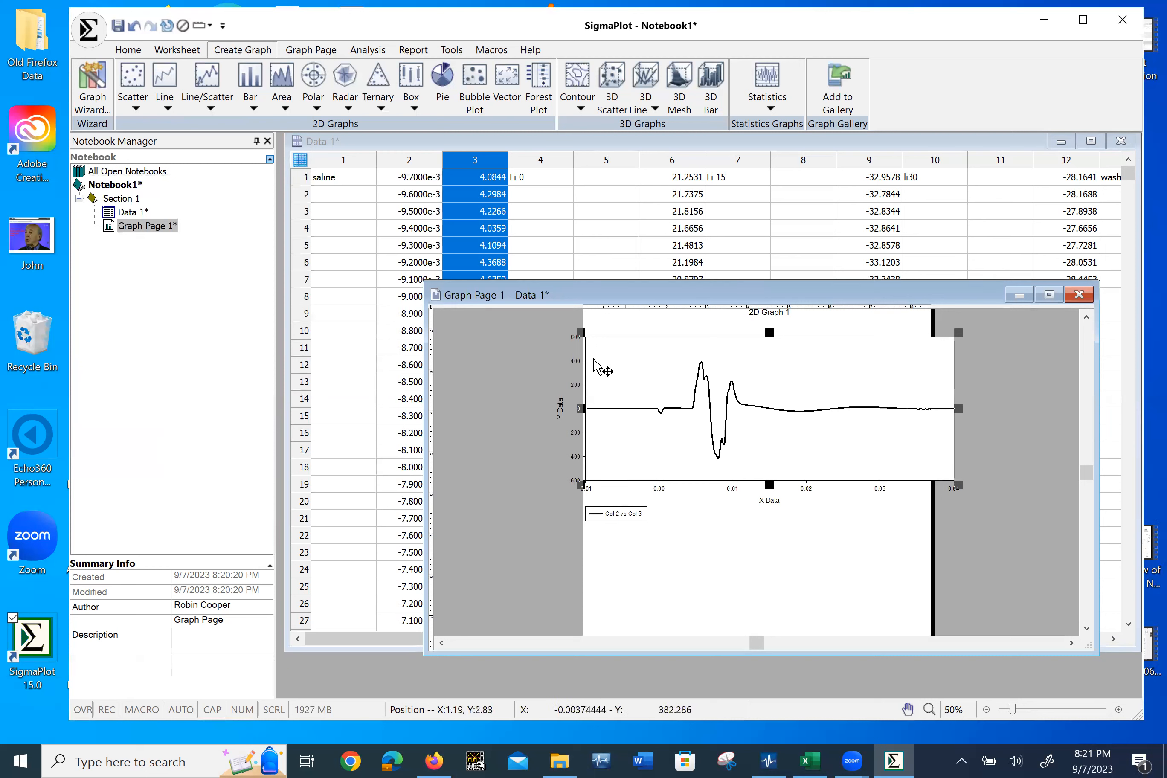
Step: Delete the graph's top and right axis lines and its "2D Graph 1" title, and select the graph
{"action": "mouse_move", "coordinate": [812, 371]}
{"action": "left_click", "coordinate": [815, 337]}
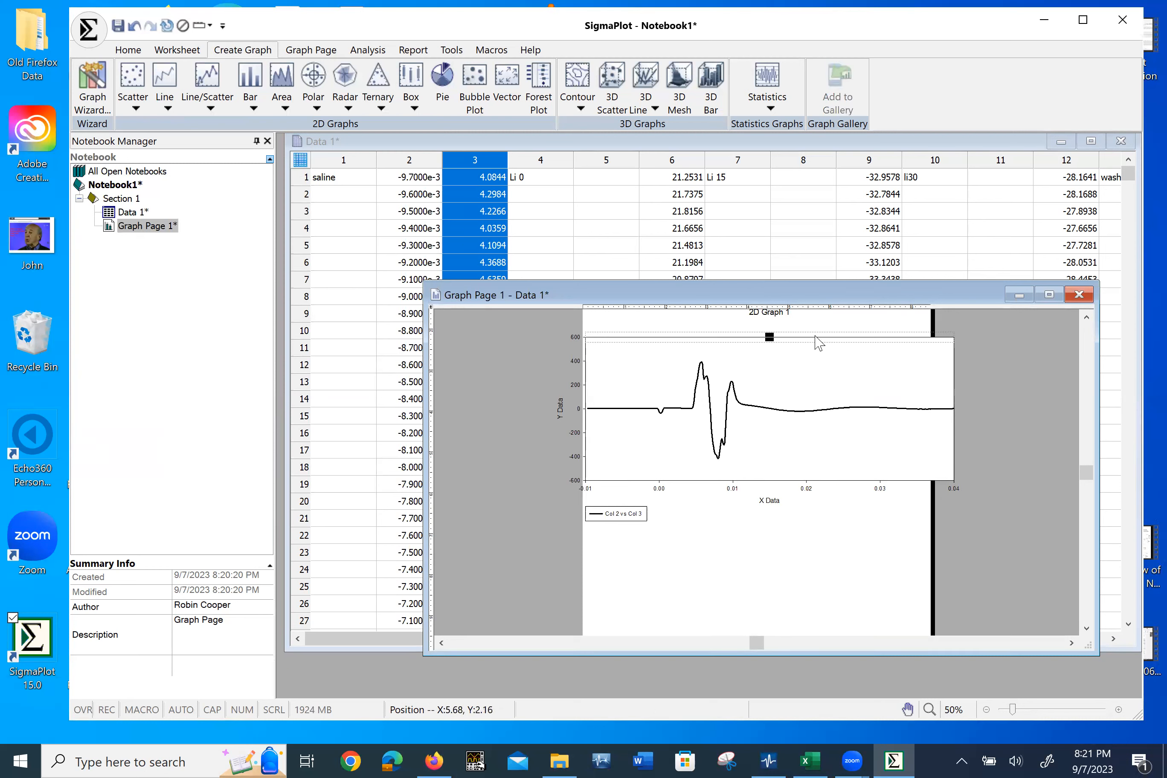
{"action": "key", "text": "Delete"}
{"action": "left_click", "coordinate": [954, 381]}
{"action": "key", "text": "Delete"}
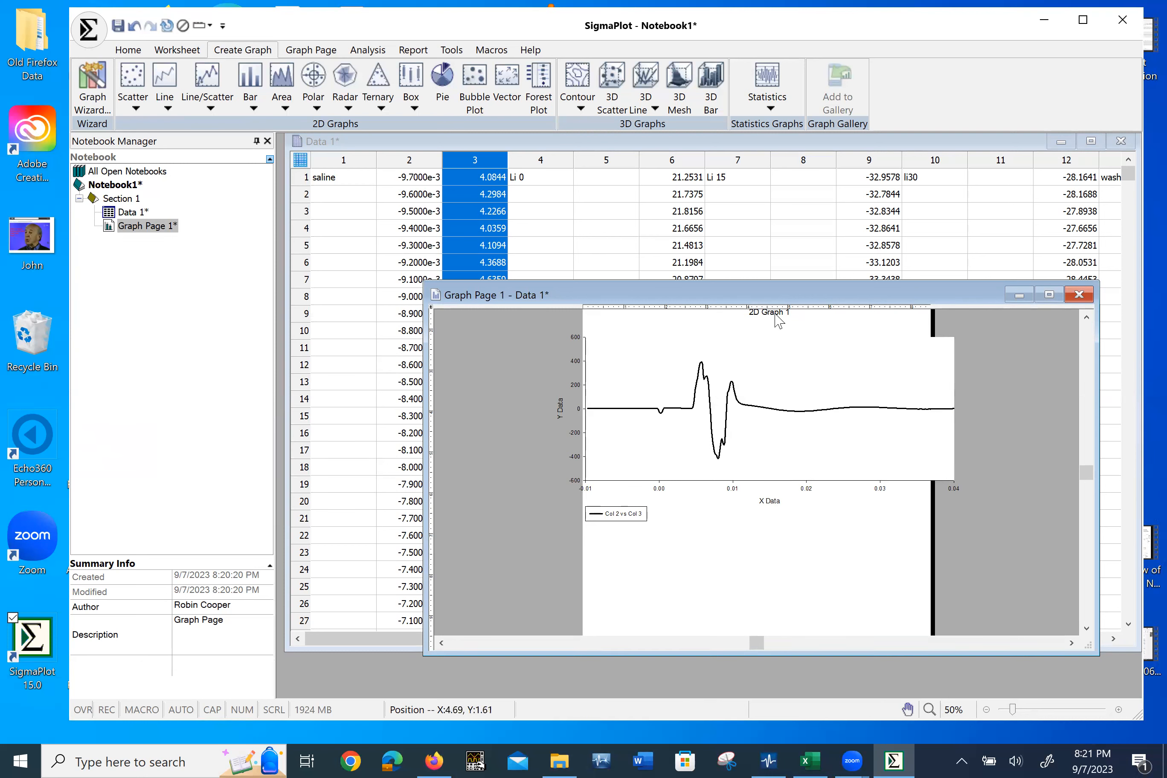
{"action": "left_click", "coordinate": [803, 397]}
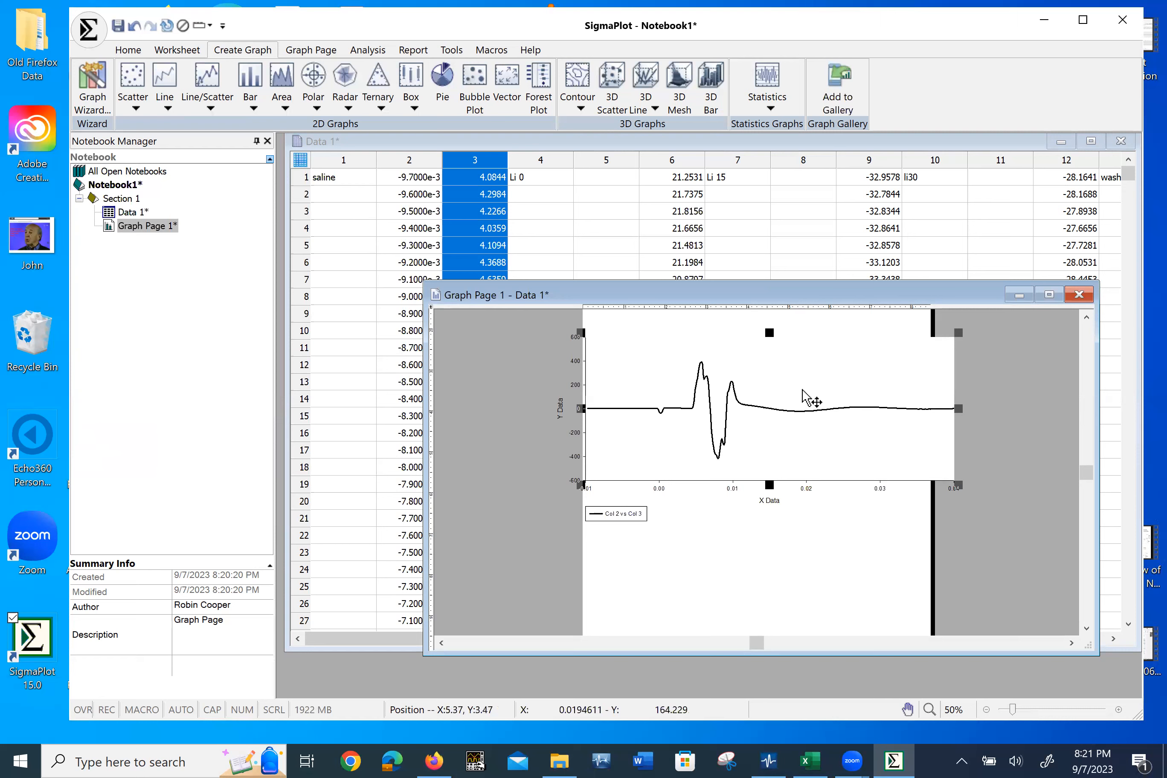
Step: Add a second simple straight line plot to the graph from an XY pair, with column 2 as X and column 6 as Y
{"action": "left_click", "coordinate": [311, 50]}
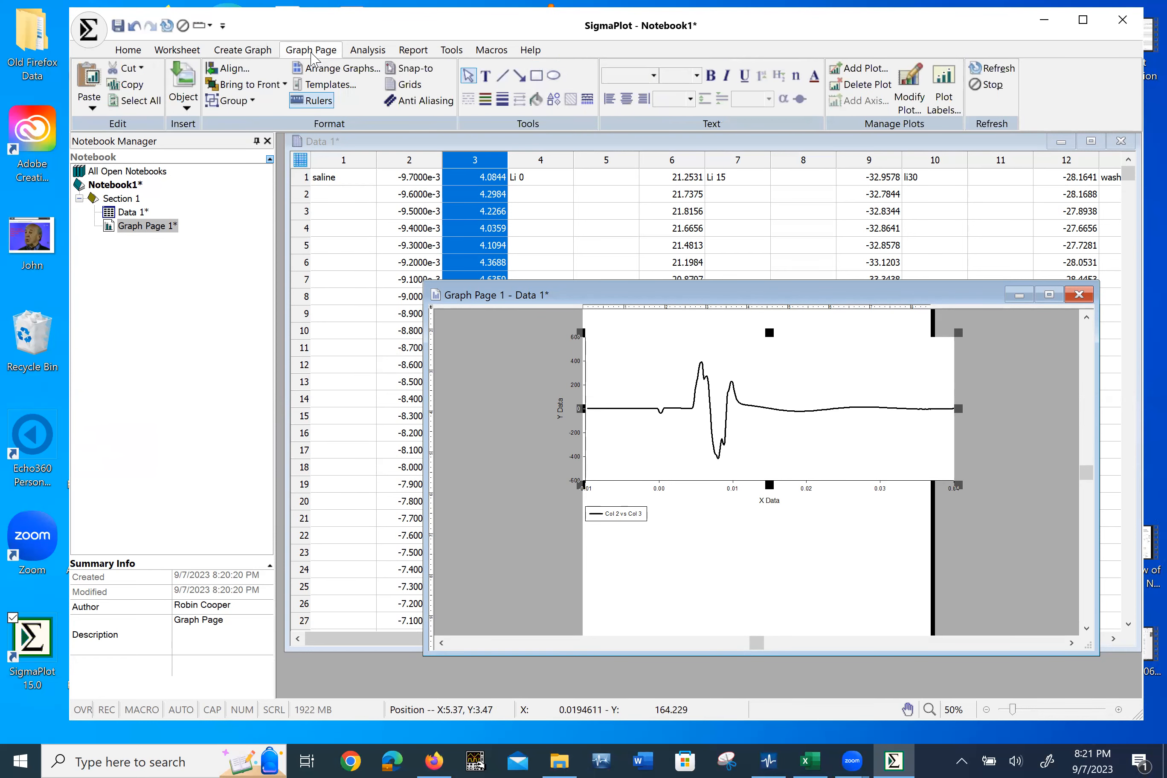
{"action": "left_click", "coordinate": [861, 68]}
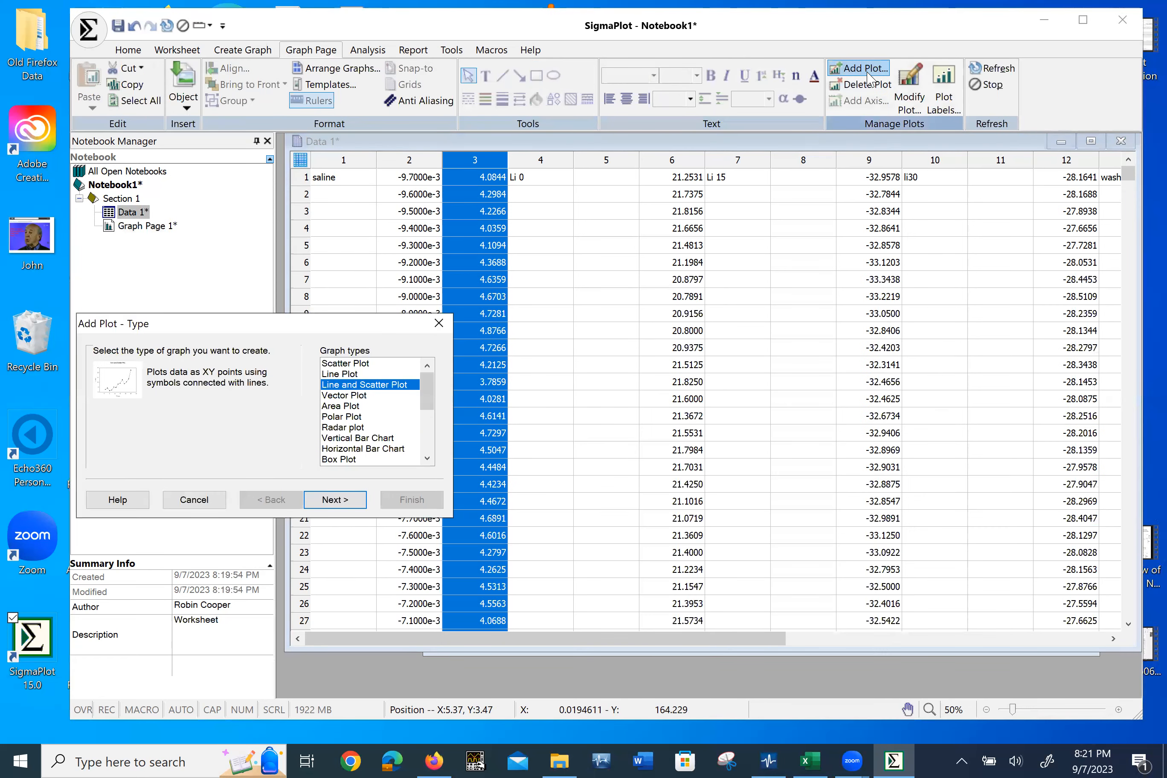
{"action": "left_click", "coordinate": [335, 501]}
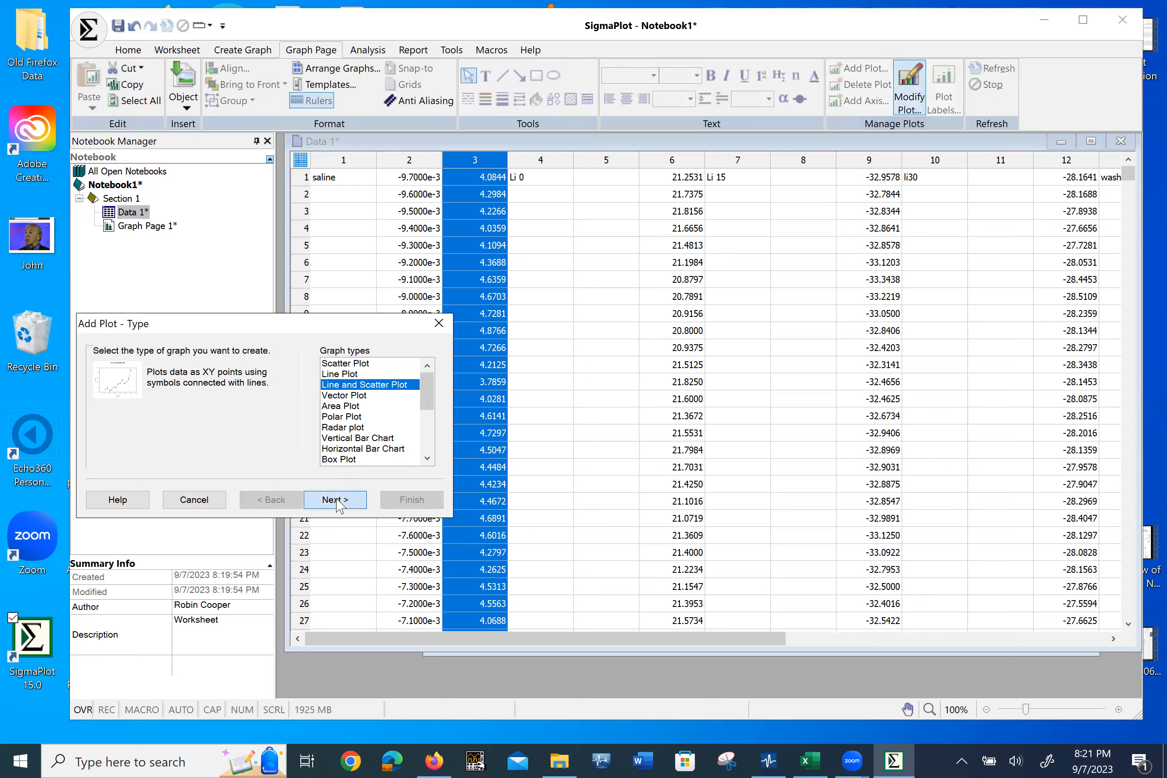
{"action": "left_click", "coordinate": [282, 499]}
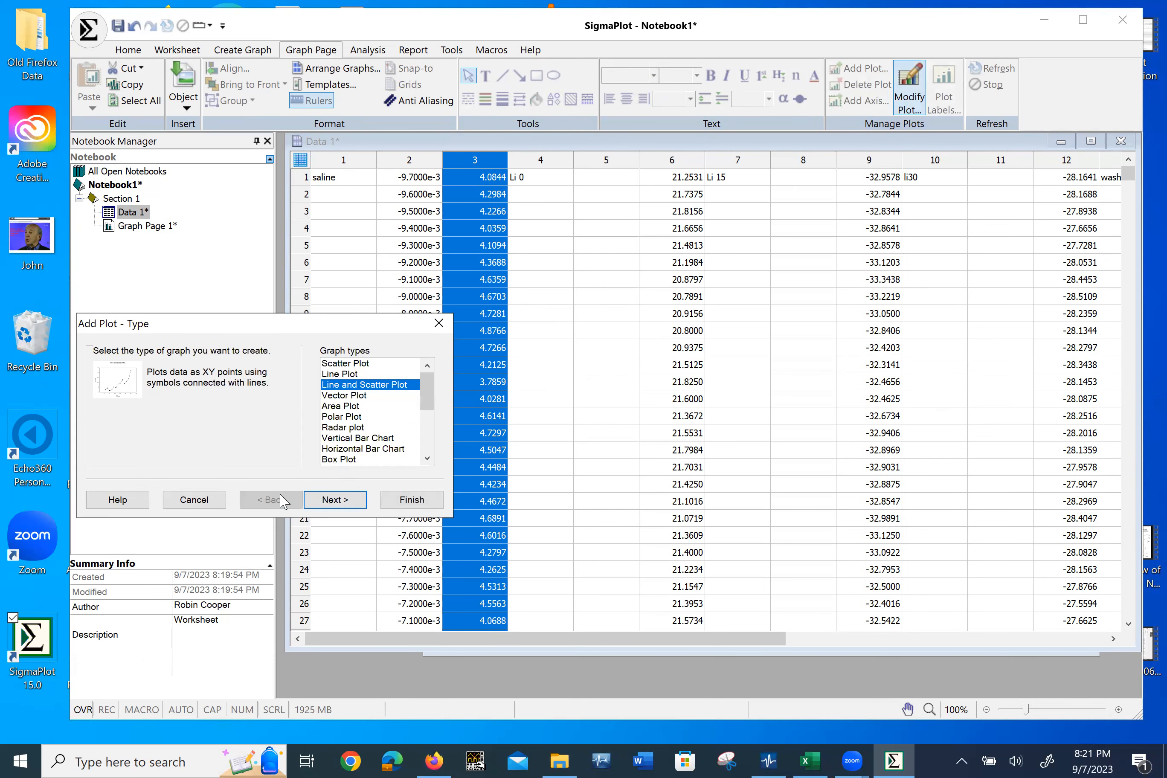
{"action": "left_click", "coordinate": [354, 375]}
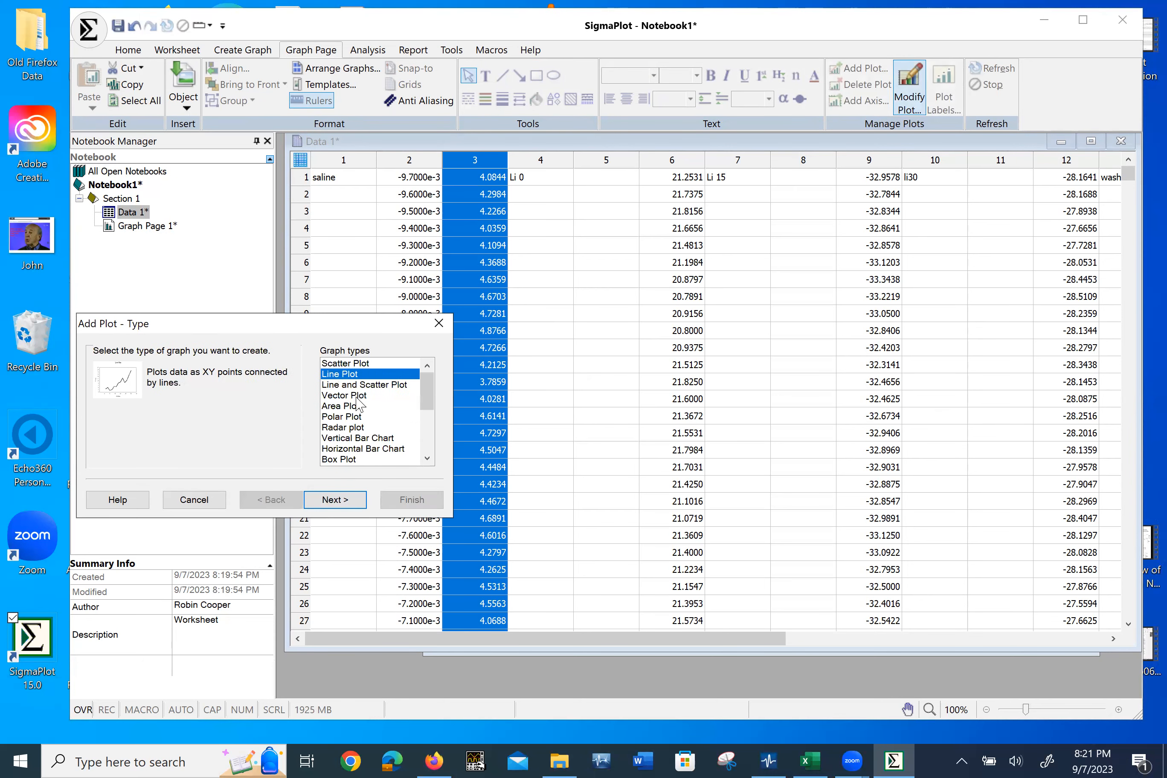
{"action": "left_click", "coordinate": [342, 501]}
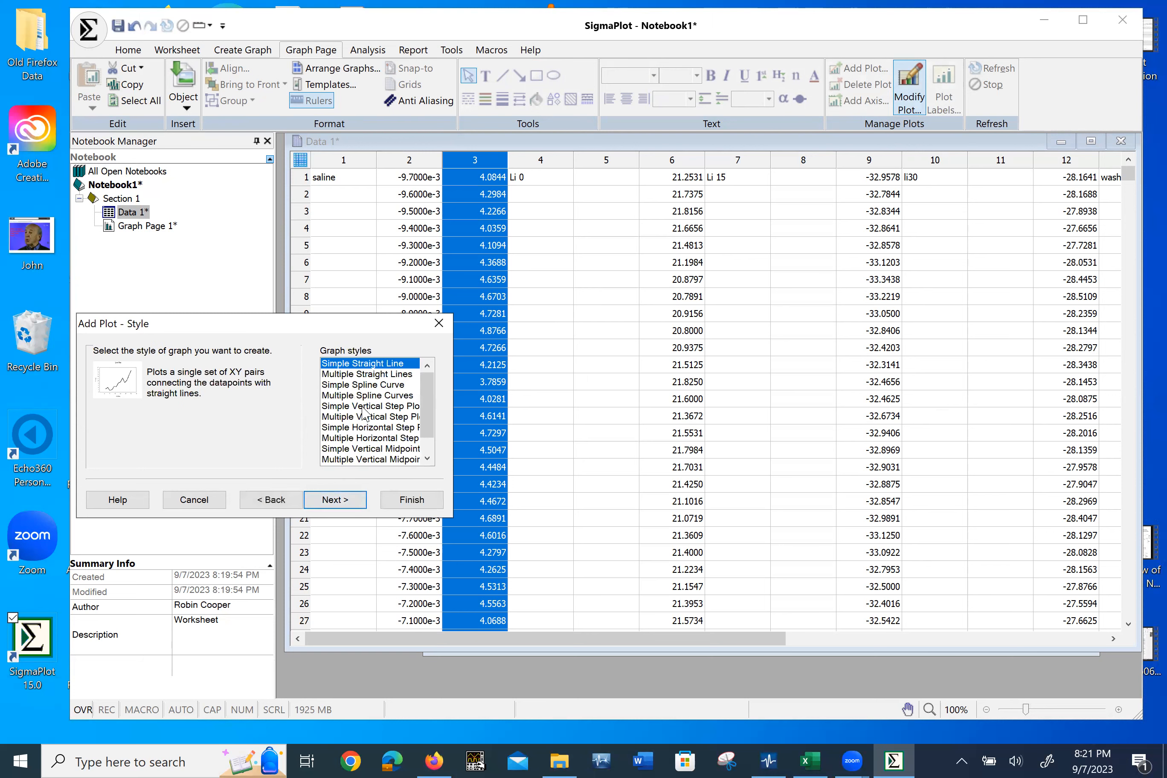
{"action": "left_click", "coordinate": [347, 501]}
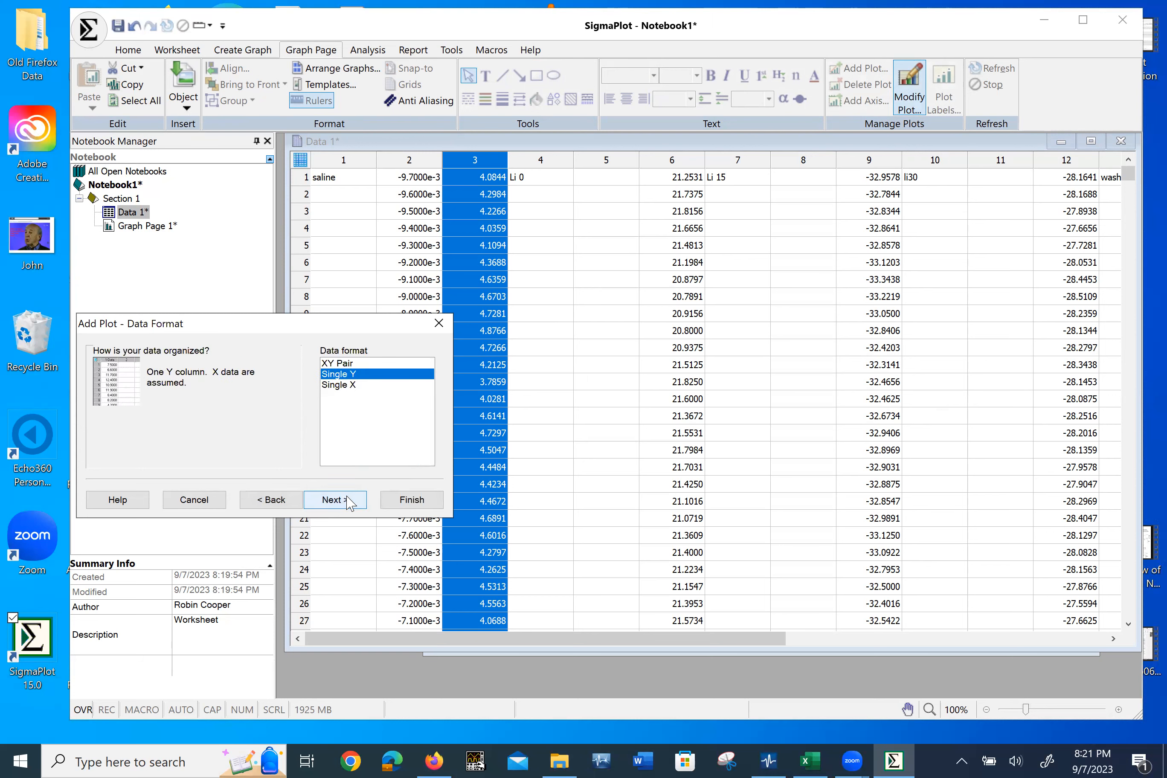
{"action": "left_click", "coordinate": [350, 367]}
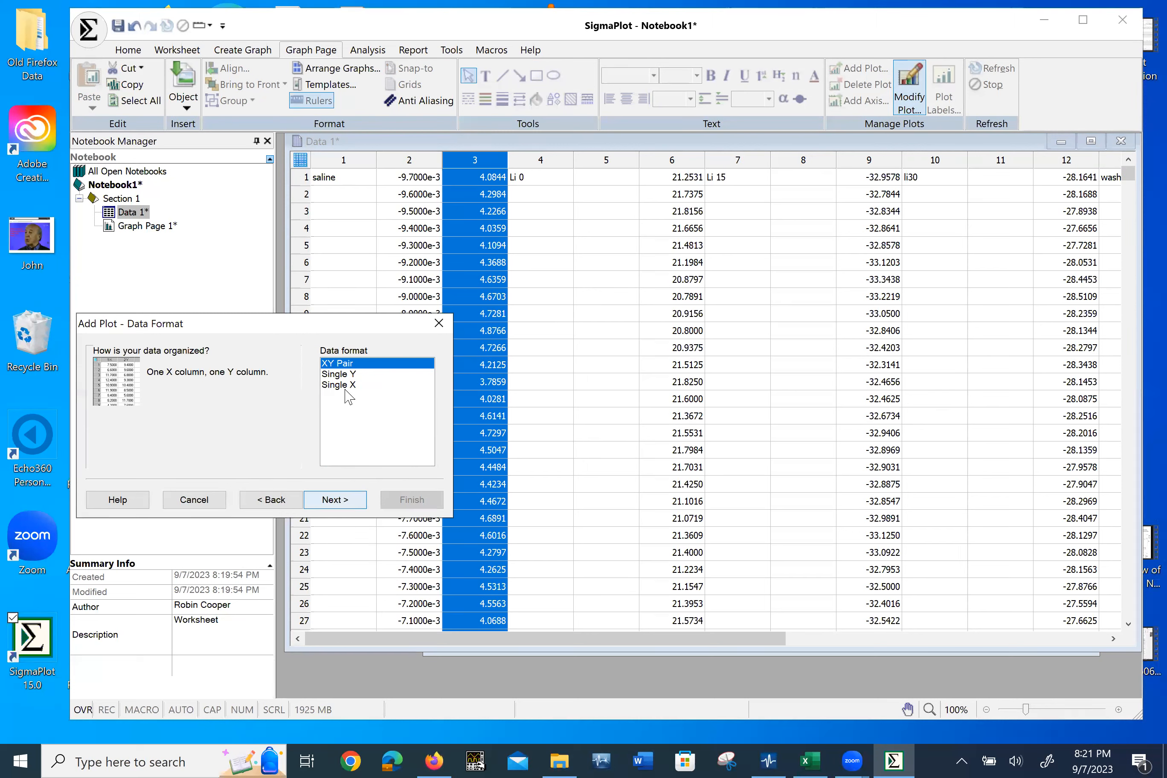
{"action": "key", "text": "Return"}
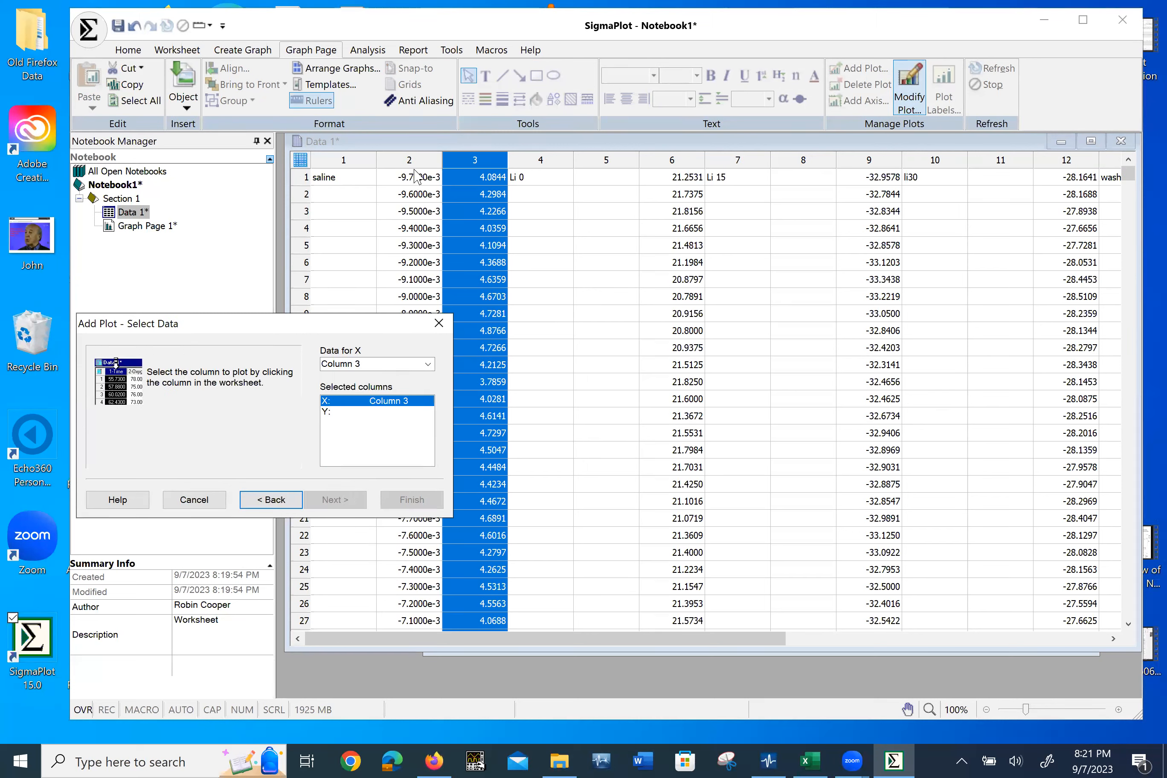
{"action": "left_click", "coordinate": [415, 160]}
{"action": "left_click", "coordinate": [670, 151]}
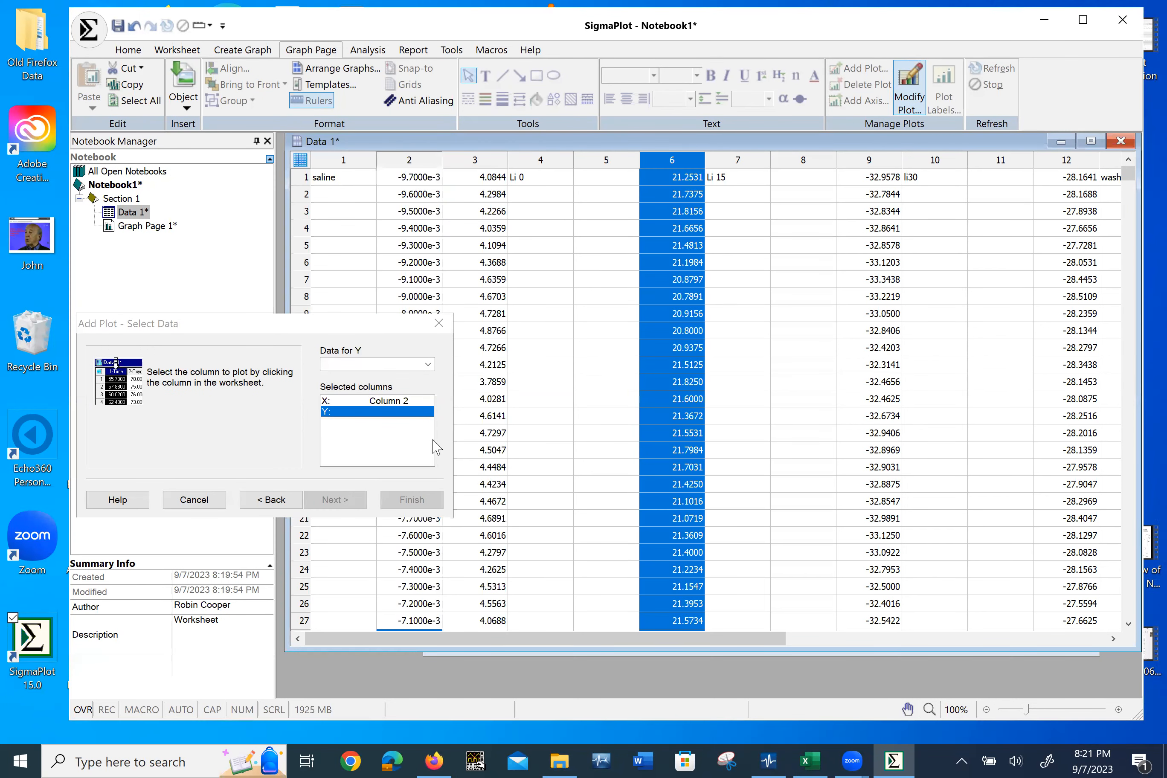
{"action": "left_click", "coordinate": [411, 500]}
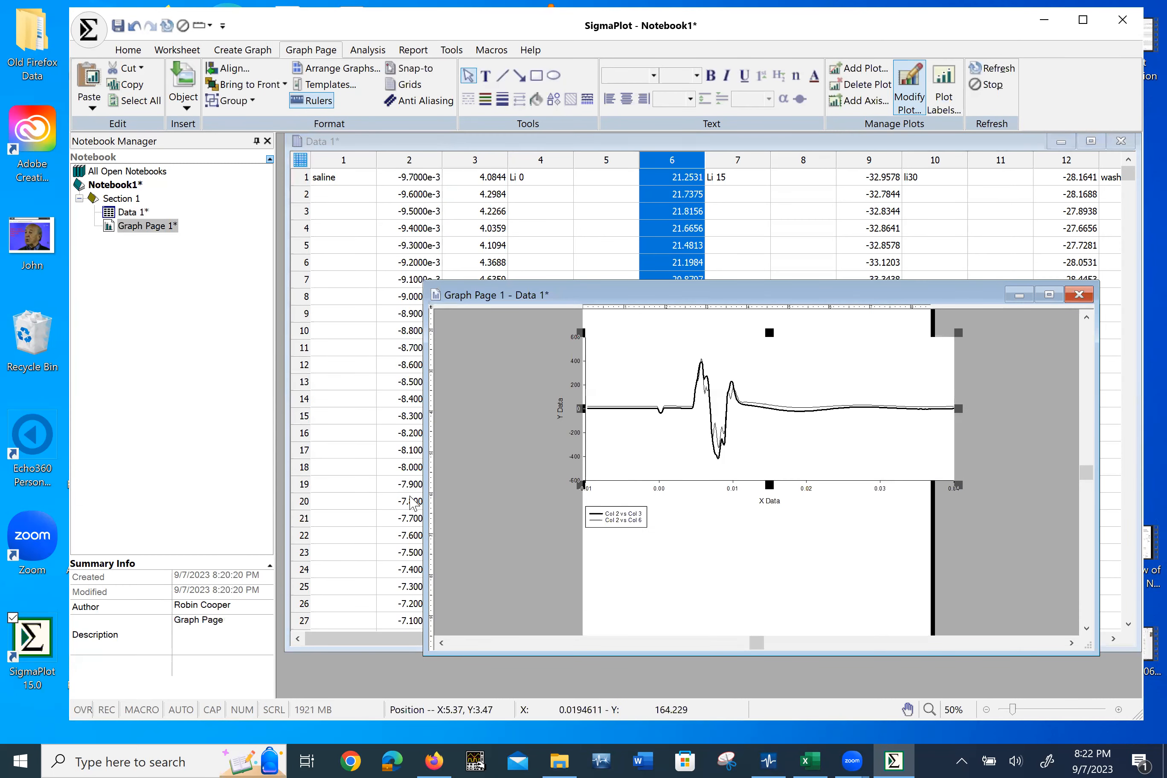
Step: Set the line of Plot 2 to red with a thickness of 0.030 in and close the graph properties
{"action": "double_click", "coordinate": [756, 446]}
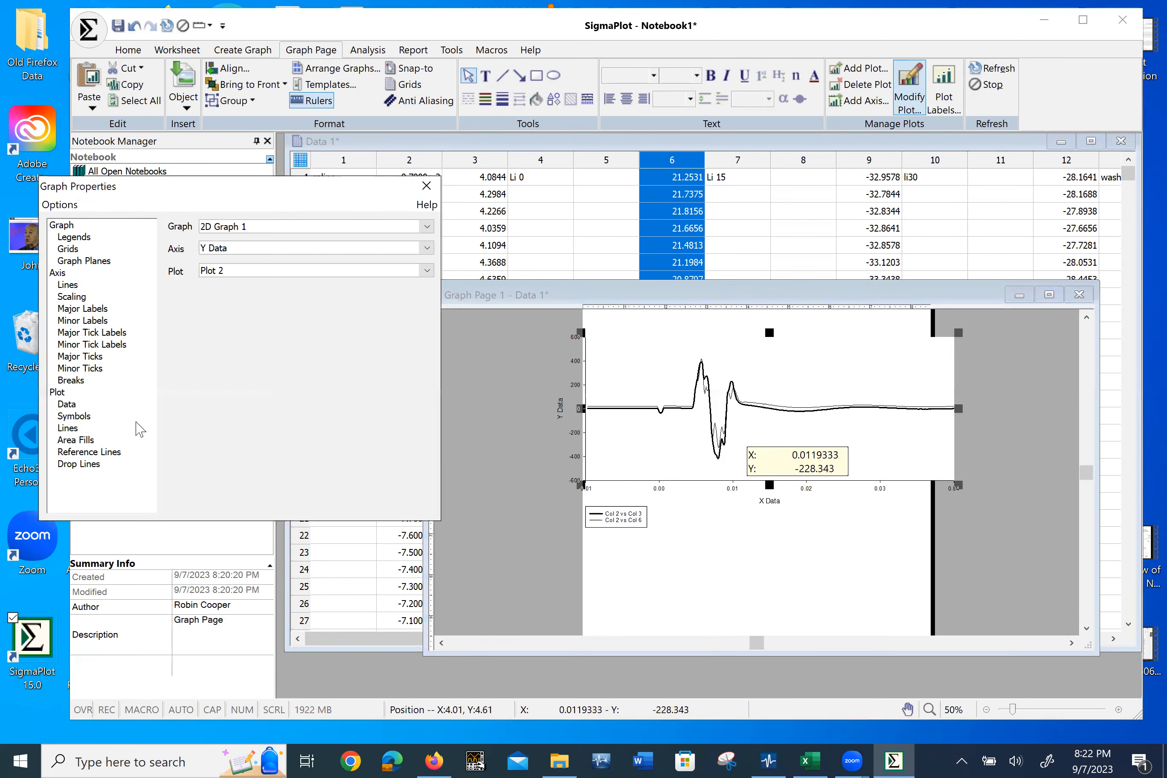
{"action": "left_click", "coordinate": [85, 428]}
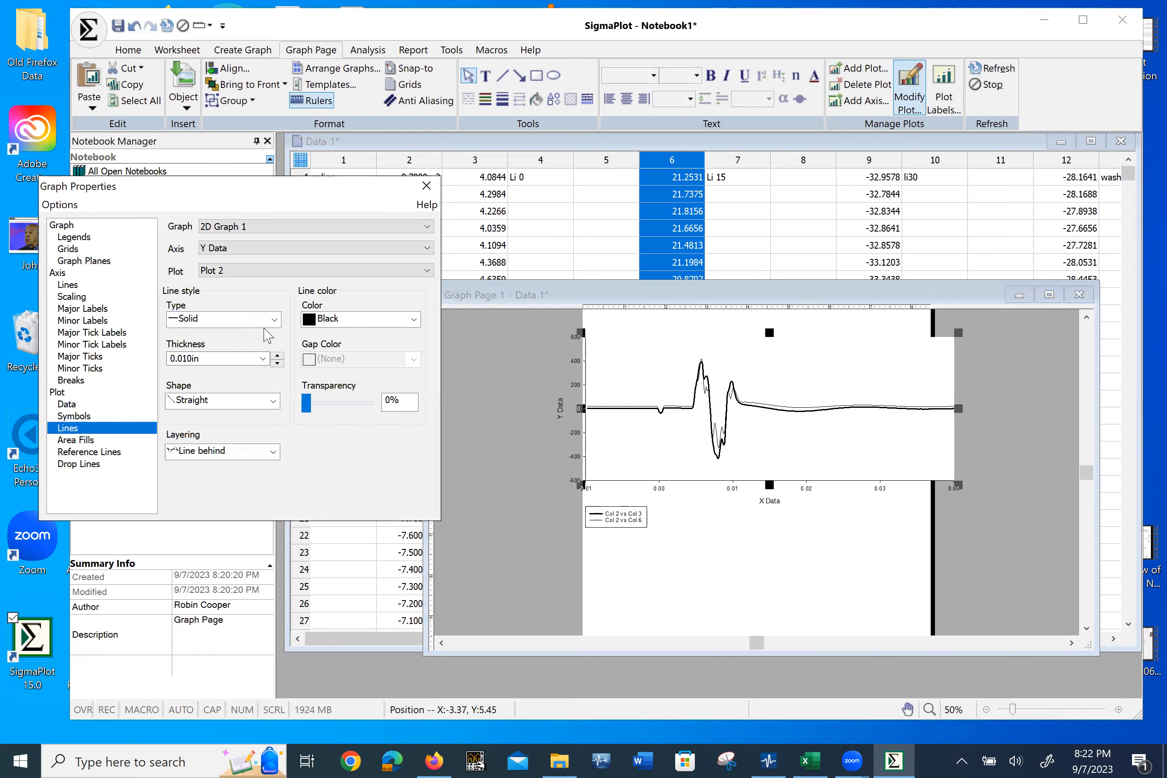
{"action": "left_click", "coordinate": [205, 318]}
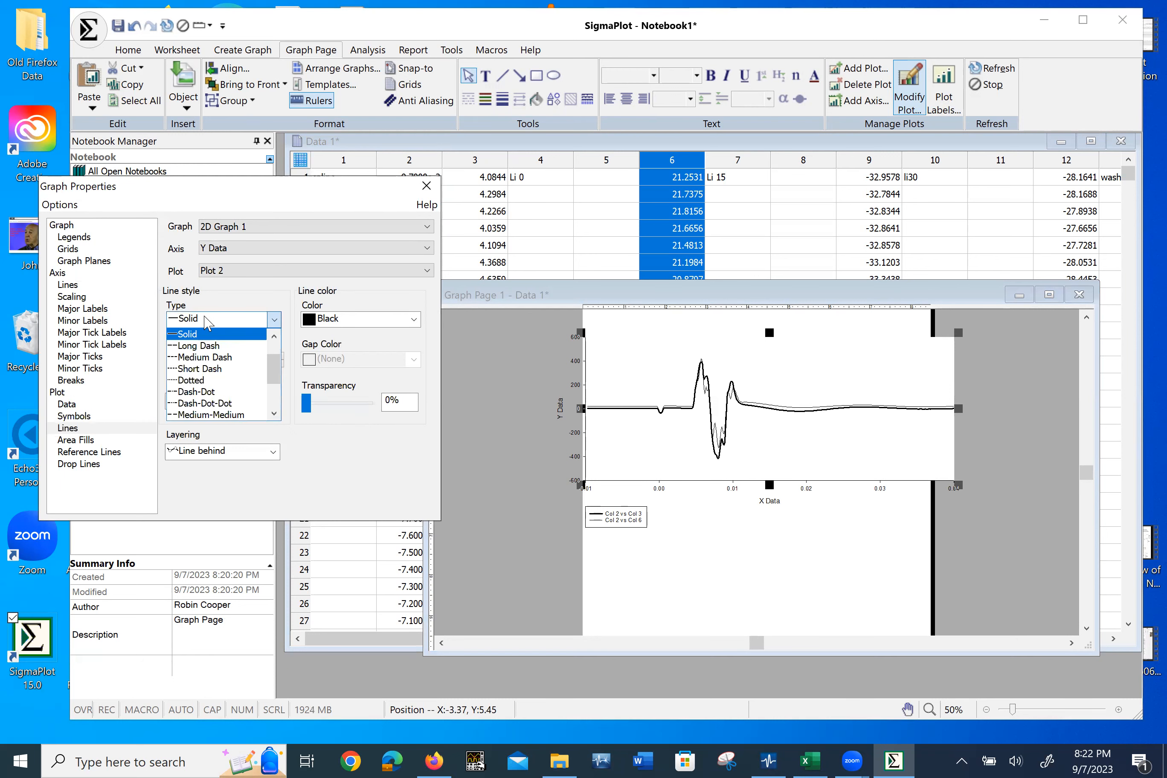
{"action": "left_click", "coordinate": [365, 322]}
{"action": "left_click", "coordinate": [365, 322]}
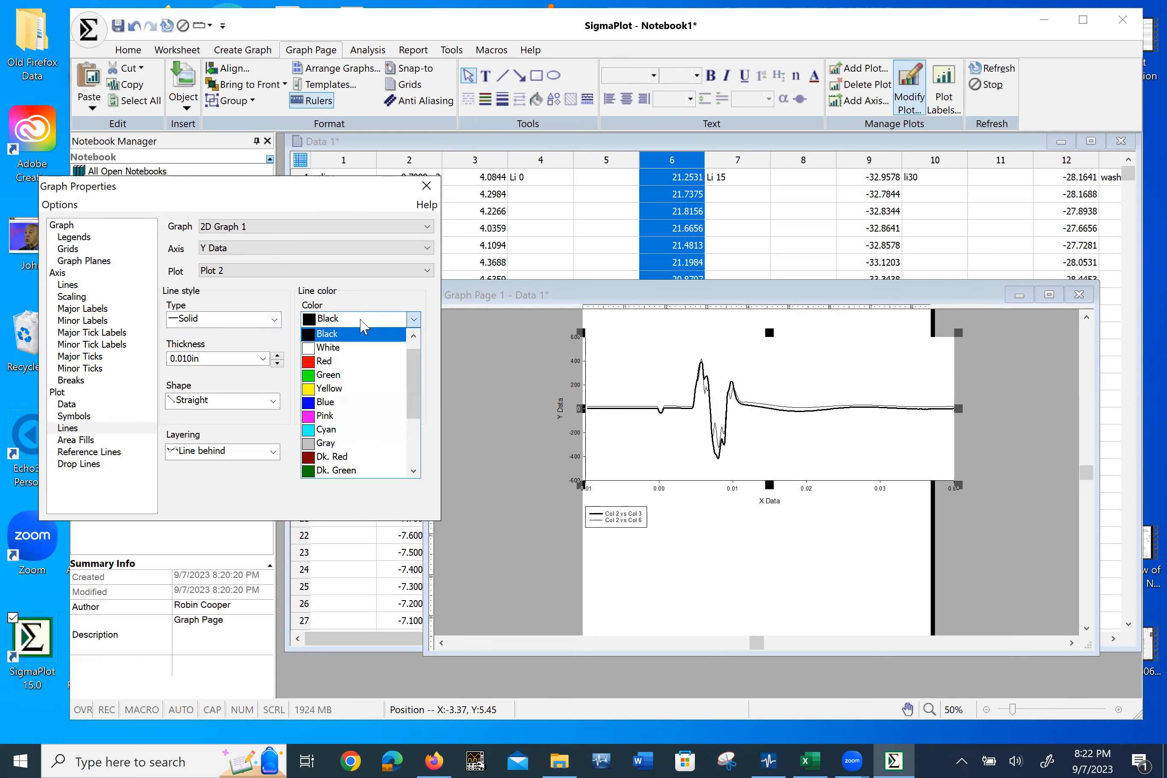
{"action": "left_click", "coordinate": [342, 362]}
{"action": "double_click", "coordinate": [186, 359]}
{"action": "left_click", "coordinate": [187, 359]}
{"action": "type", "text": "3"}
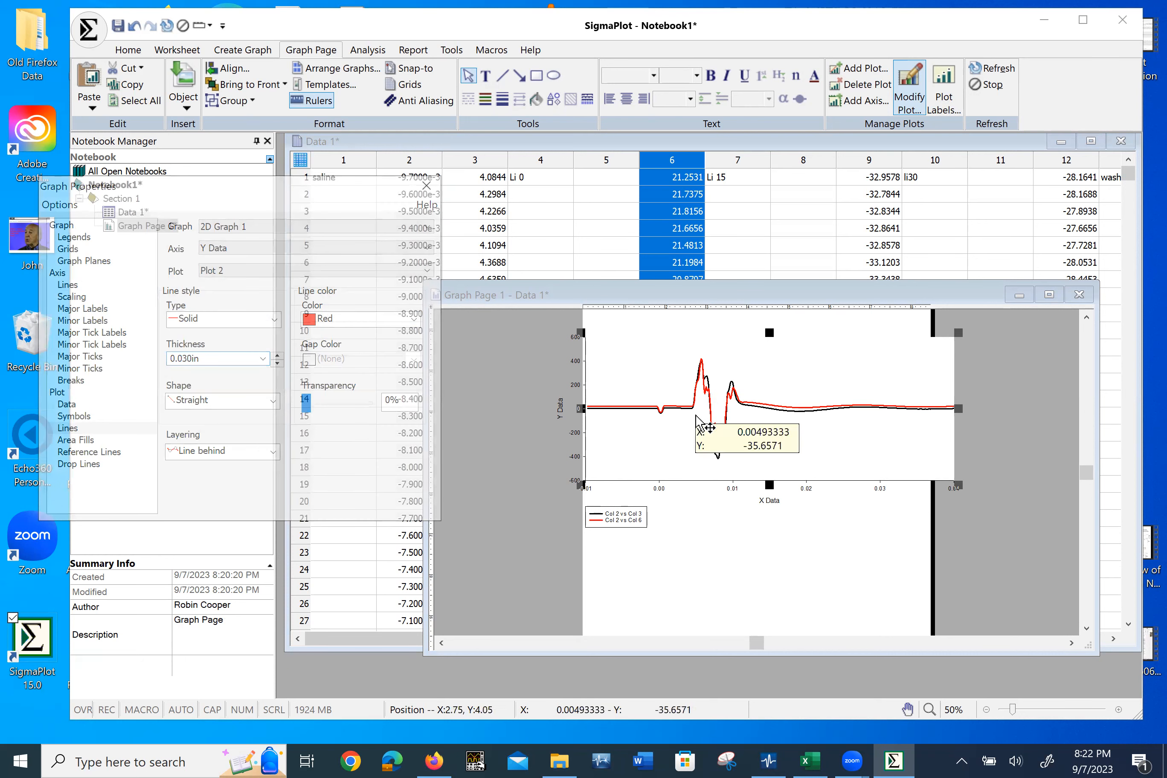
{"action": "left_click", "coordinate": [426, 189]}
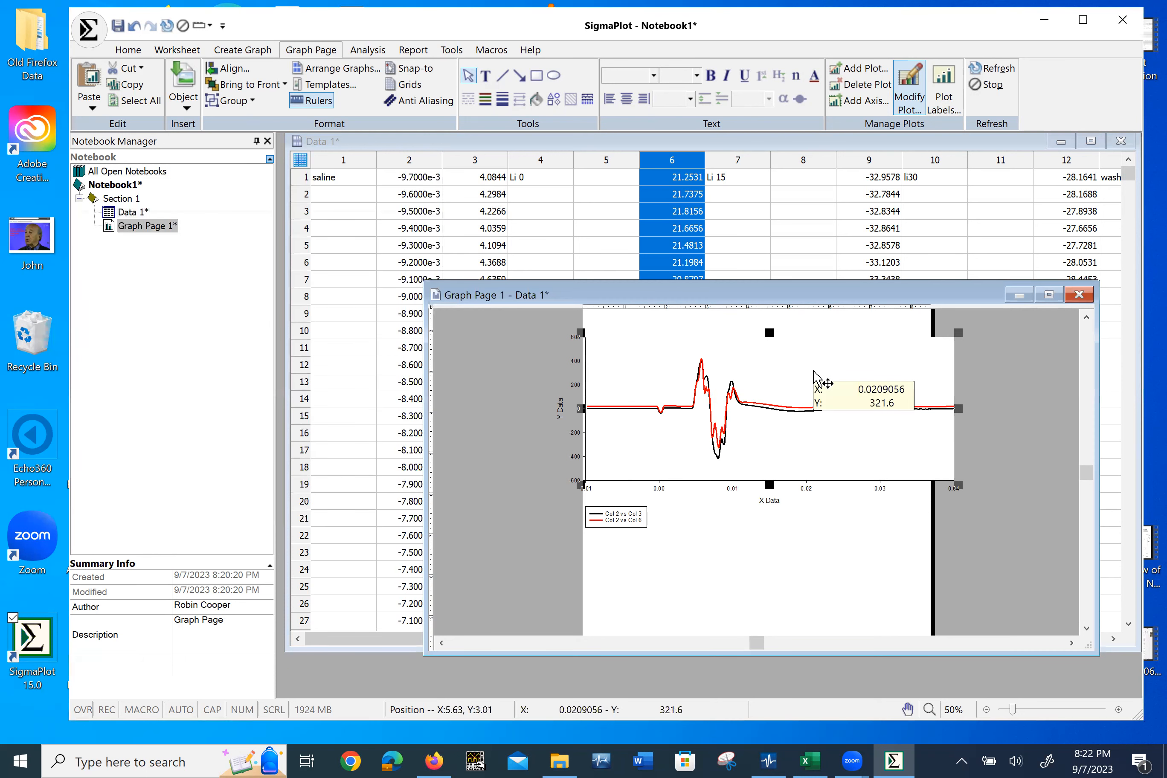
Step: Add a third simple straight line plot from an XY pair, with column 2 as X and column 9 as Y
{"action": "left_click", "coordinate": [859, 68]}
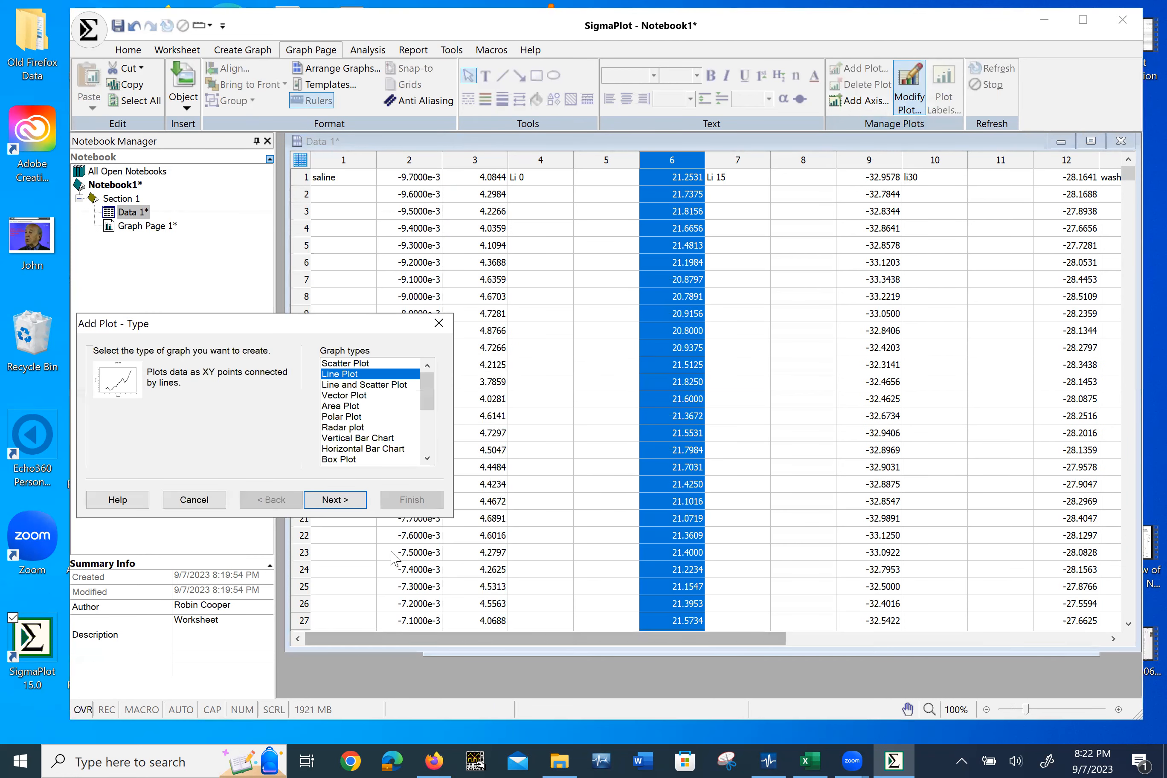
{"action": "left_click", "coordinate": [360, 503]}
{"action": "left_click", "coordinate": [360, 503]}
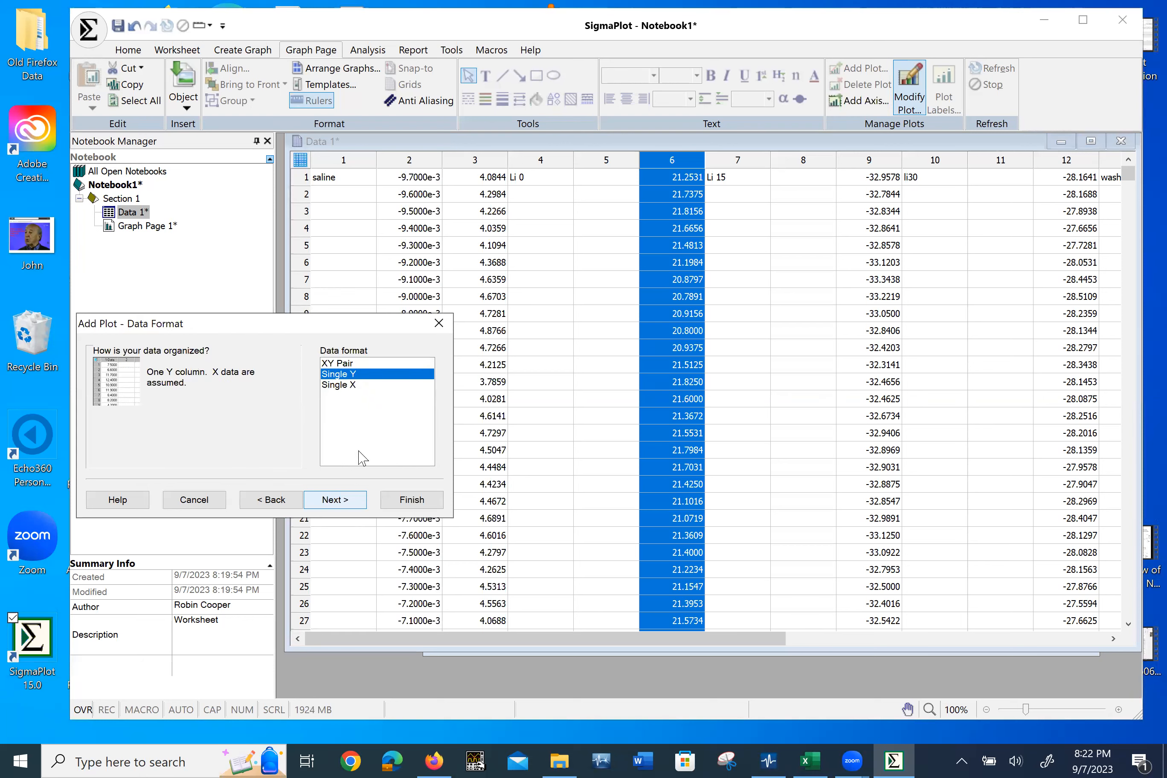
{"action": "left_click", "coordinate": [363, 363]}
{"action": "left_click", "coordinate": [335, 501]}
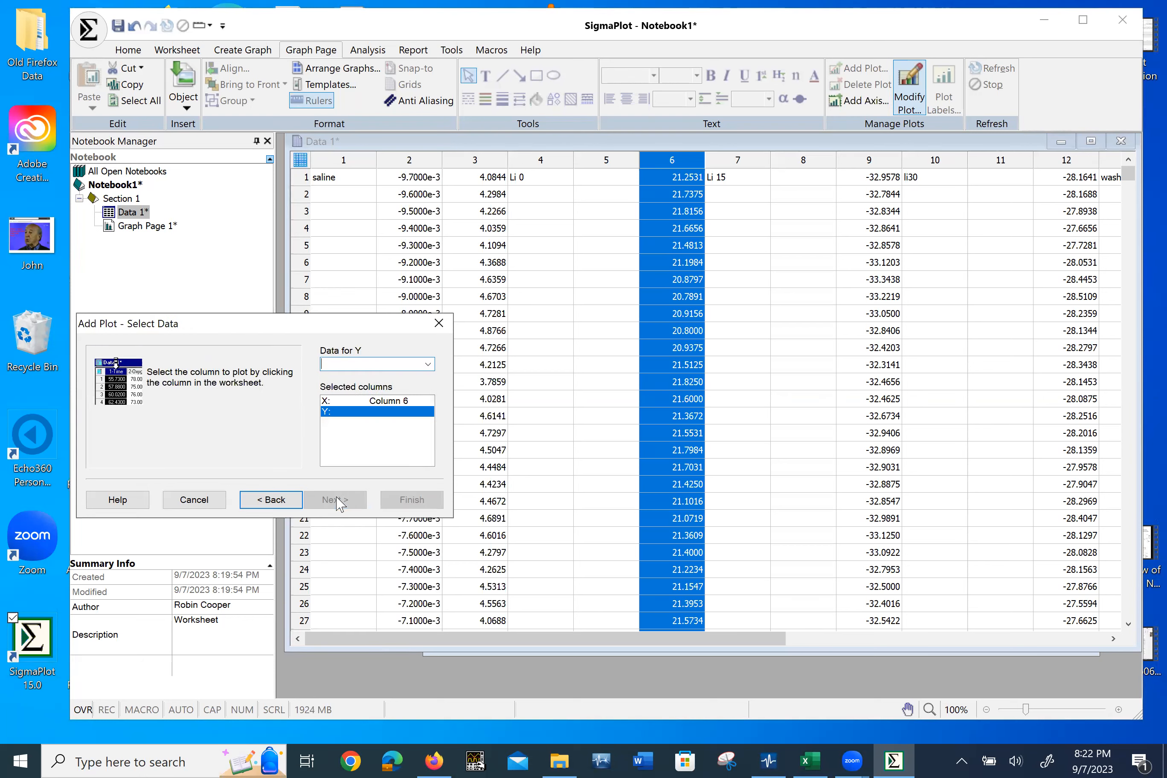
{"action": "left_click", "coordinate": [362, 400]}
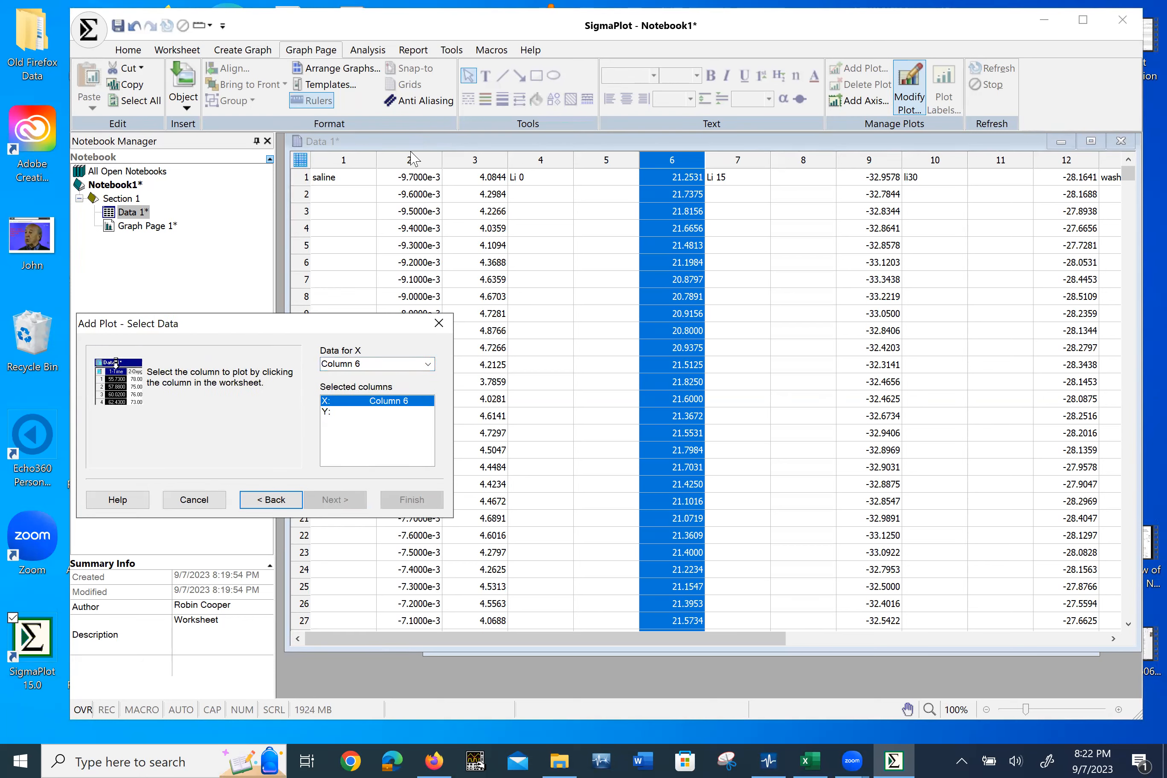
{"action": "left_click", "coordinate": [412, 158]}
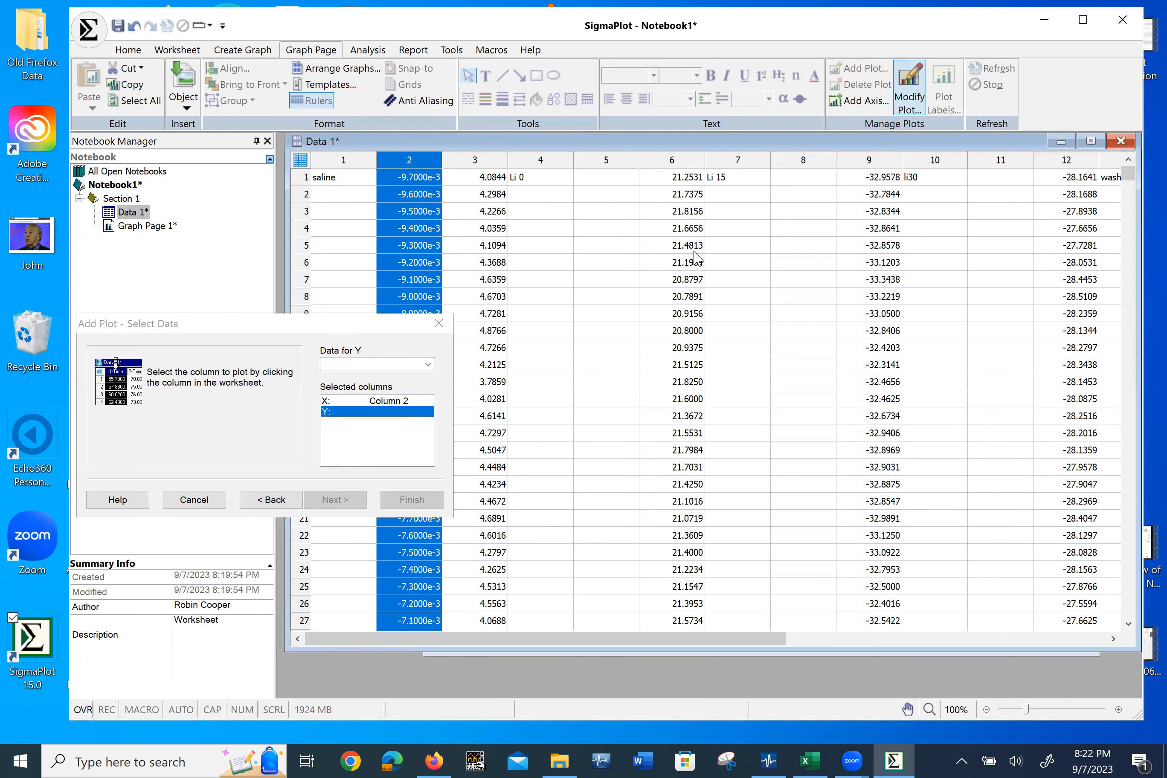
{"action": "left_click", "coordinate": [885, 150]}
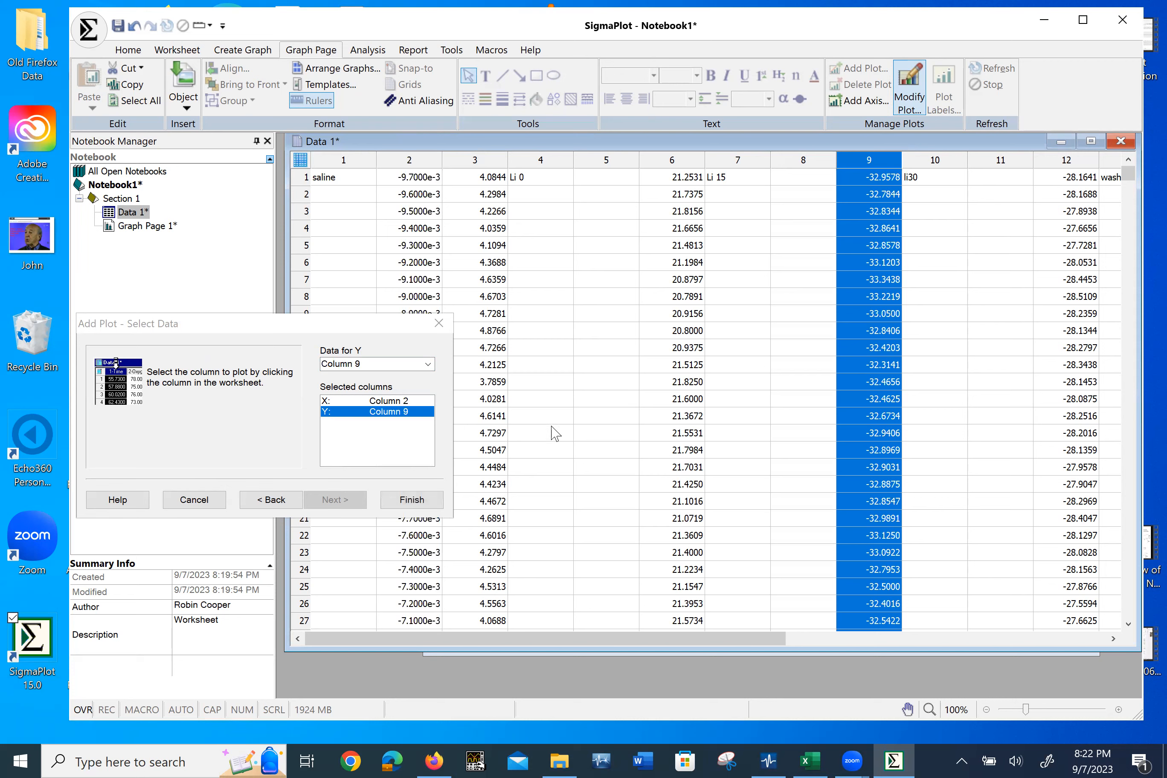
{"action": "left_click", "coordinate": [411, 501]}
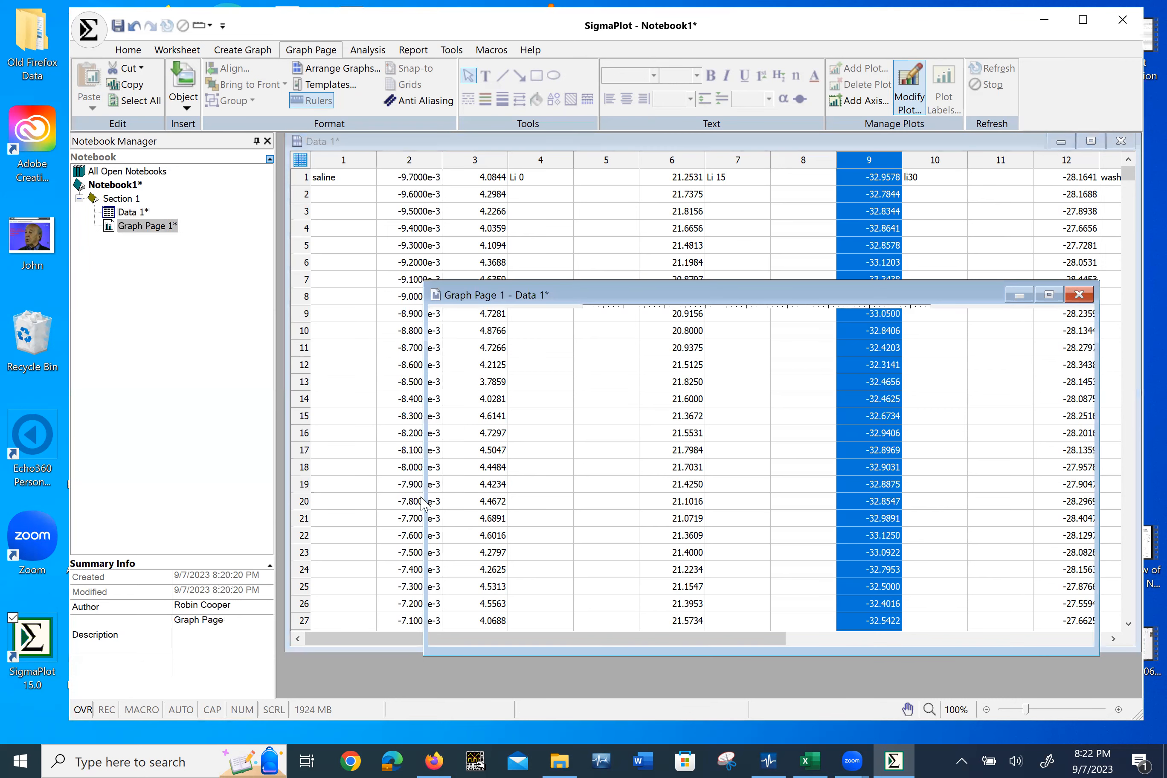
Step: Set the line of Plot 3 to green with a thickness of 0.030 in
{"action": "double_click", "coordinate": [794, 460]}
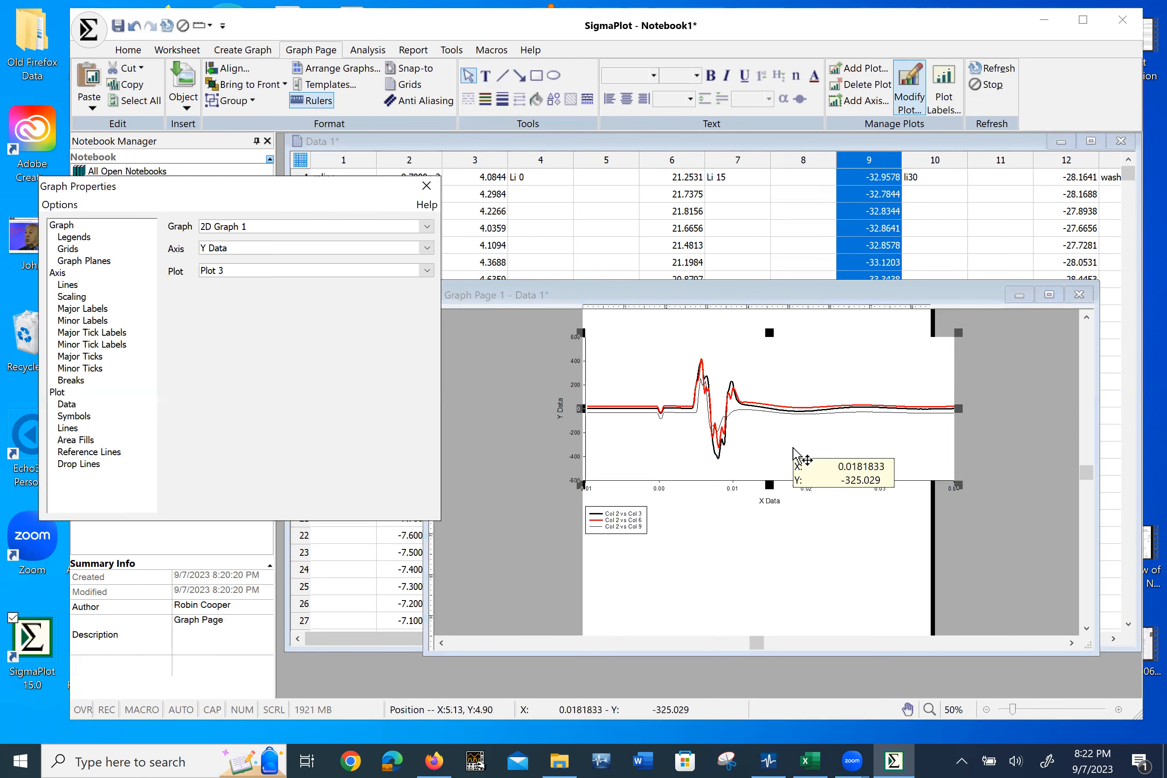
{"action": "left_click", "coordinate": [69, 428]}
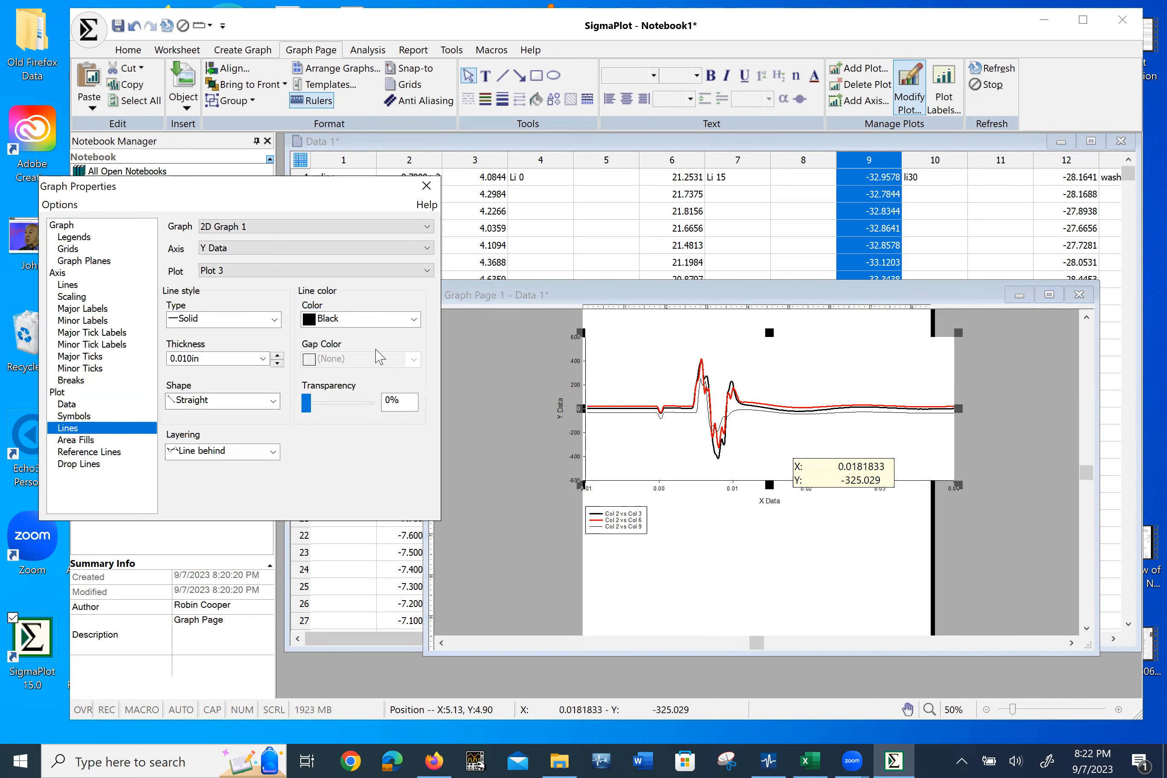
{"action": "left_click", "coordinate": [386, 319]}
{"action": "left_click", "coordinate": [361, 383]}
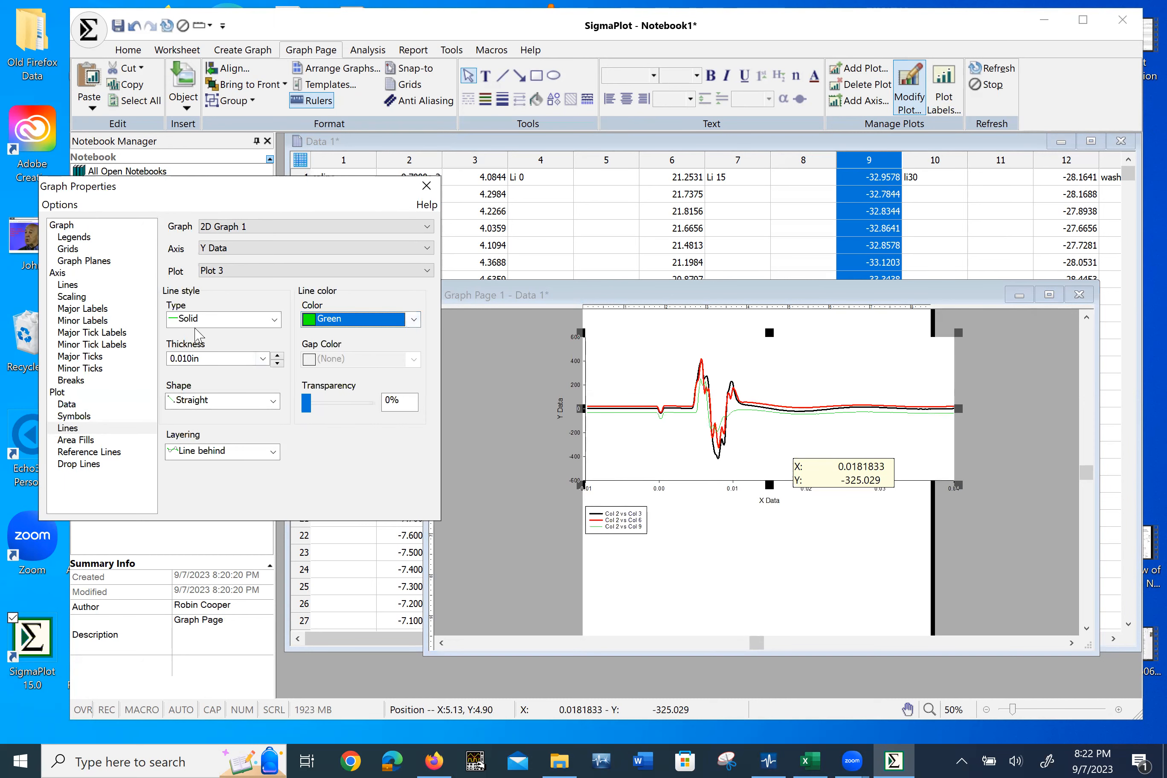
{"action": "left_click", "coordinate": [187, 357]}
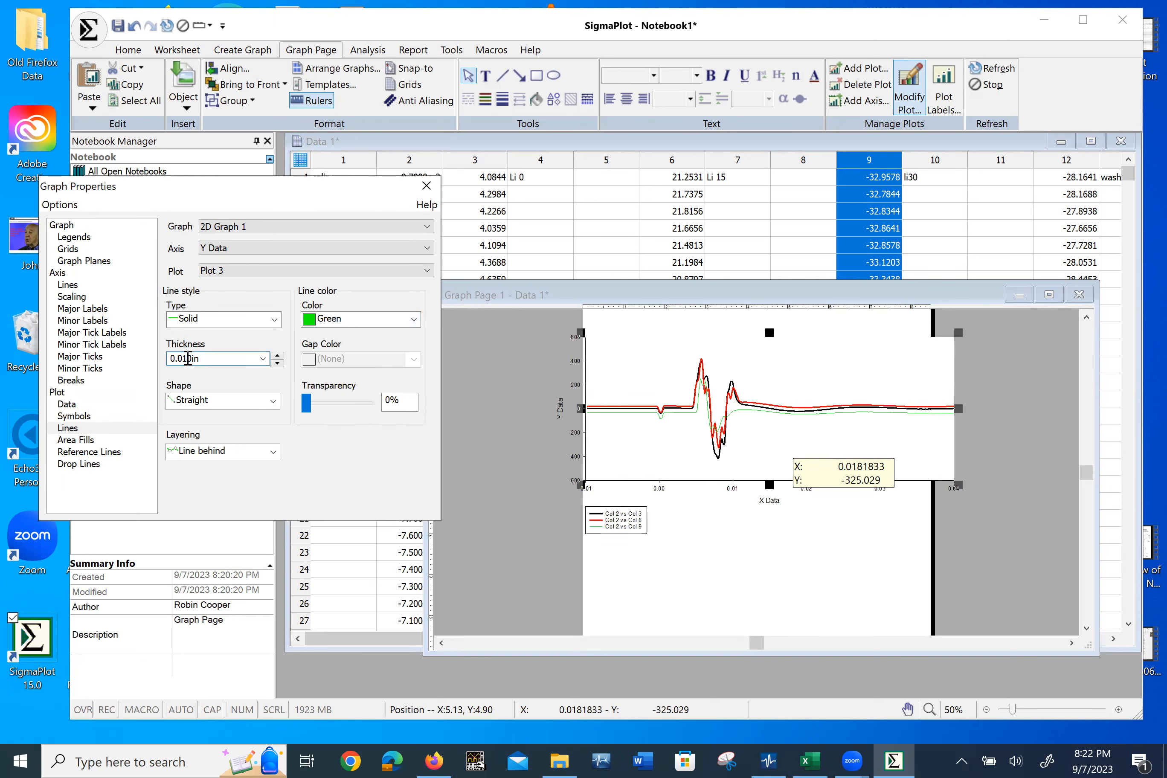
{"action": "type", "text": "3"}
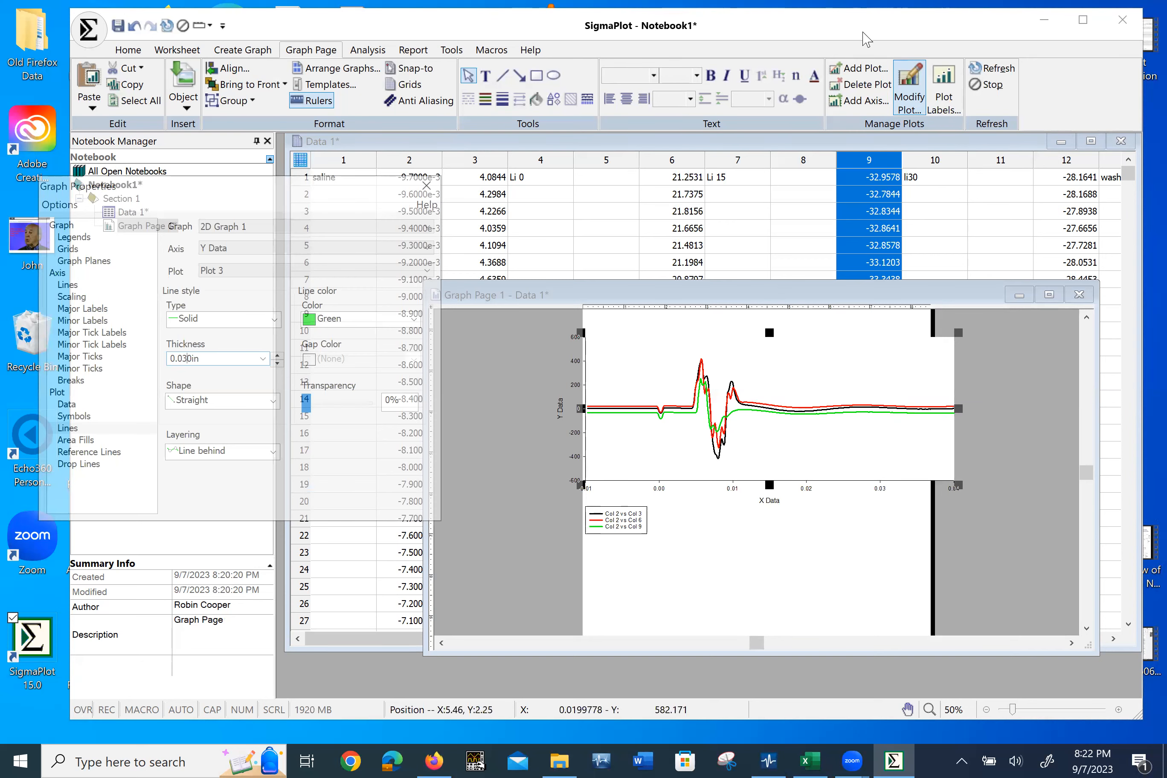
Step: Add a fourth simple straight line plot from an XY pair, with column 2 as X and column 12 as Y
{"action": "left_click", "coordinate": [858, 70]}
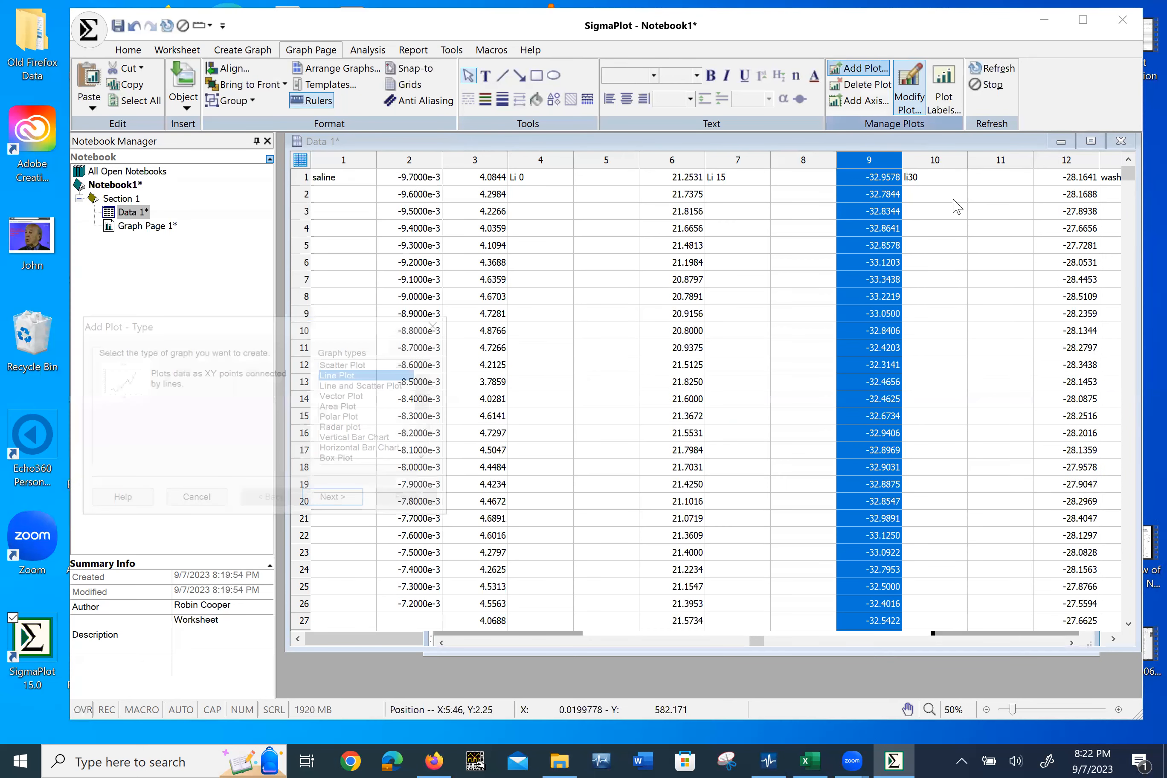
{"action": "left_click", "coordinate": [336, 498]}
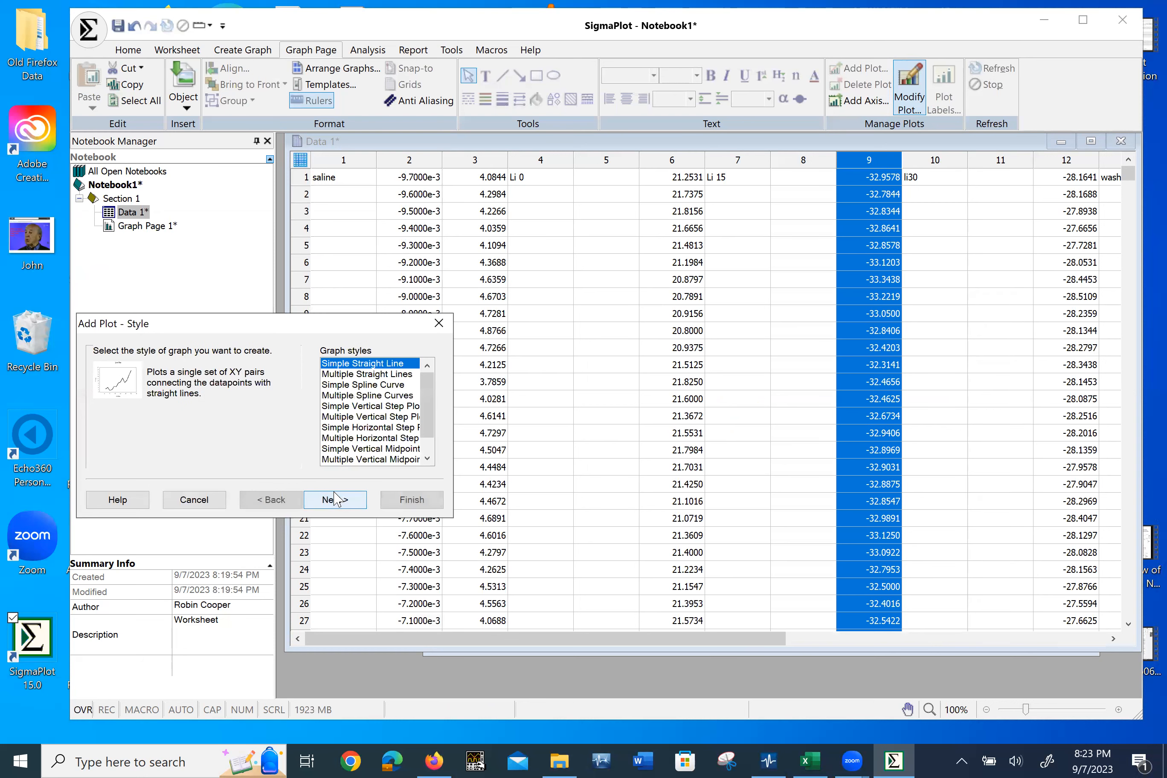
{"action": "left_click", "coordinate": [335, 499]}
{"action": "left_click", "coordinate": [365, 364]}
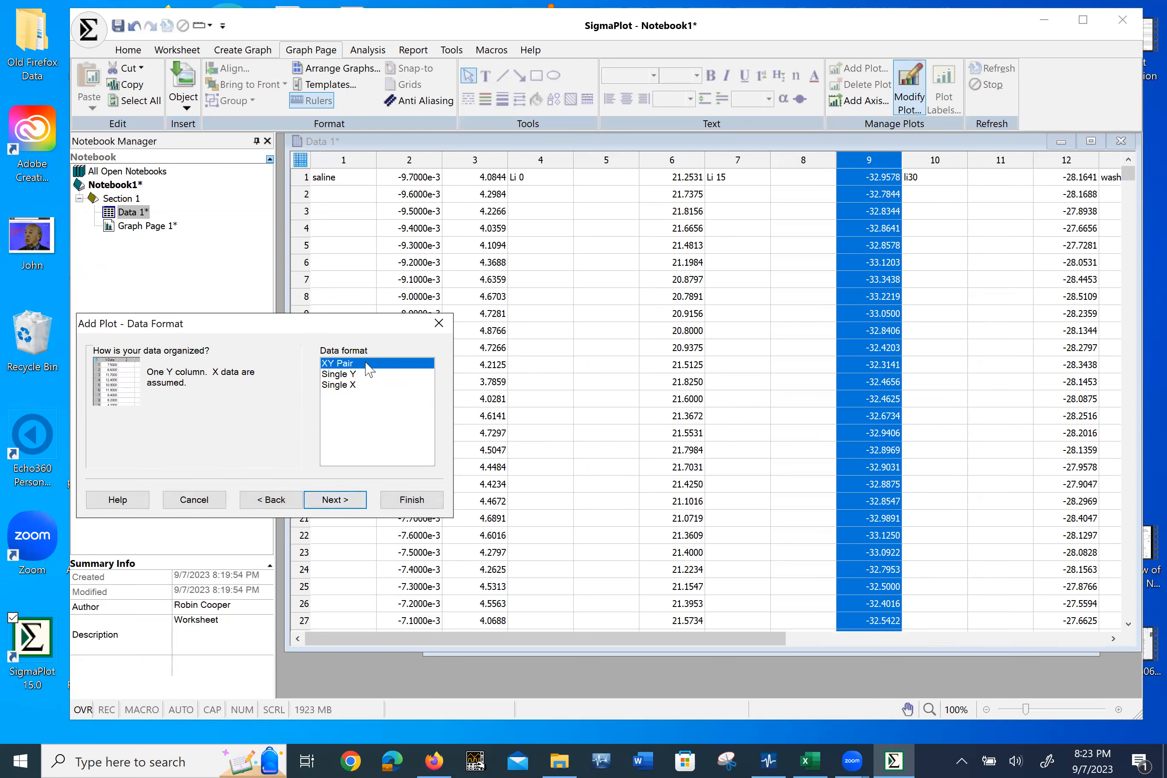
{"action": "left_click", "coordinate": [346, 499]}
{"action": "left_click", "coordinate": [367, 401]}
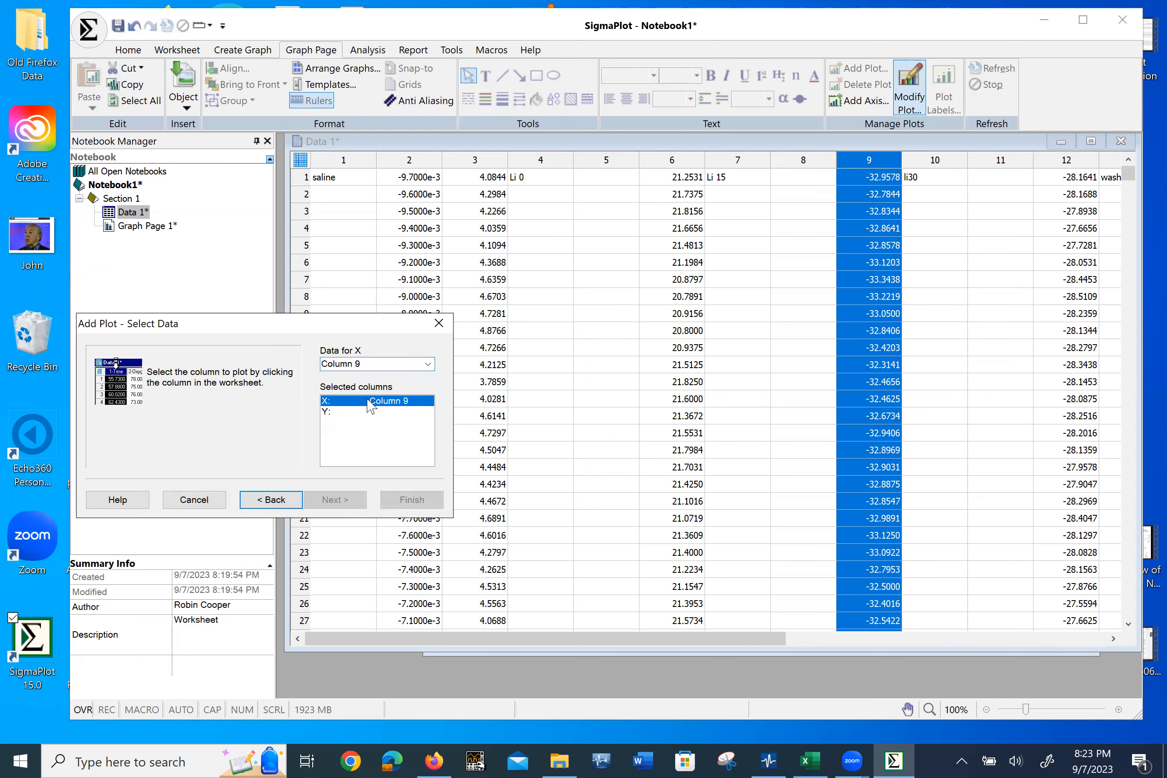
{"action": "left_click", "coordinate": [419, 160]}
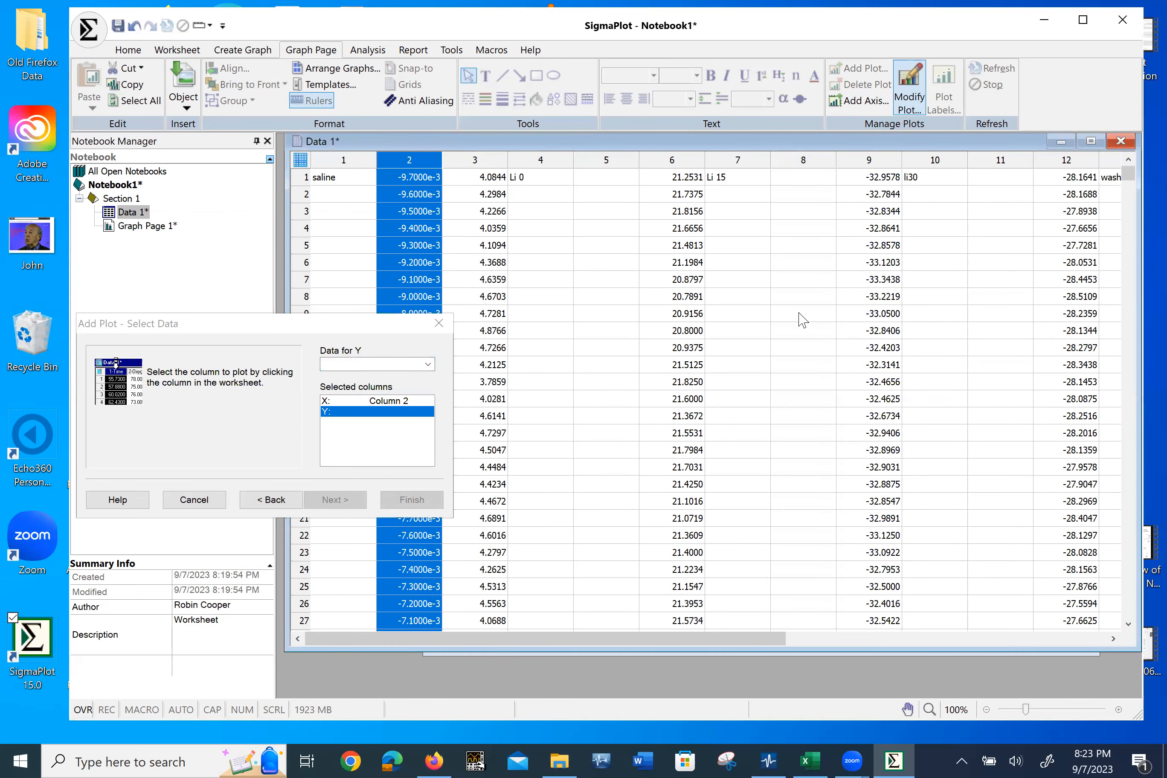
{"action": "left_click", "coordinate": [1080, 154]}
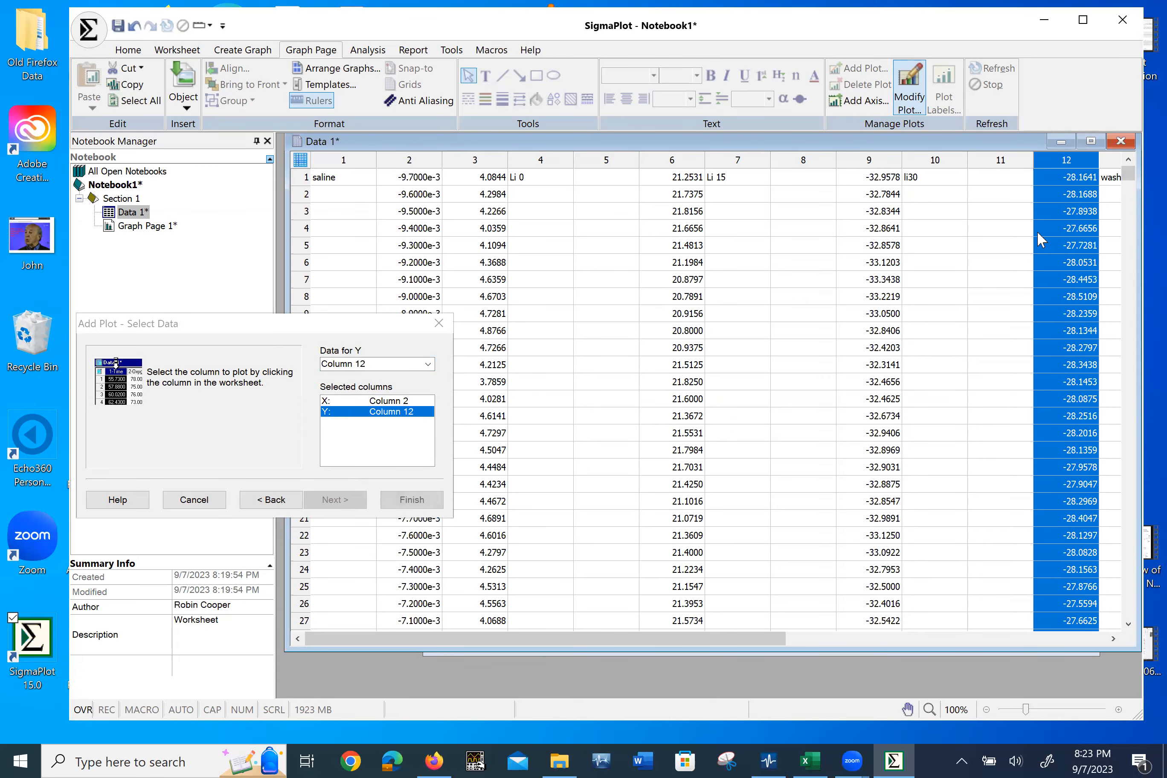
{"action": "left_click", "coordinate": [412, 501]}
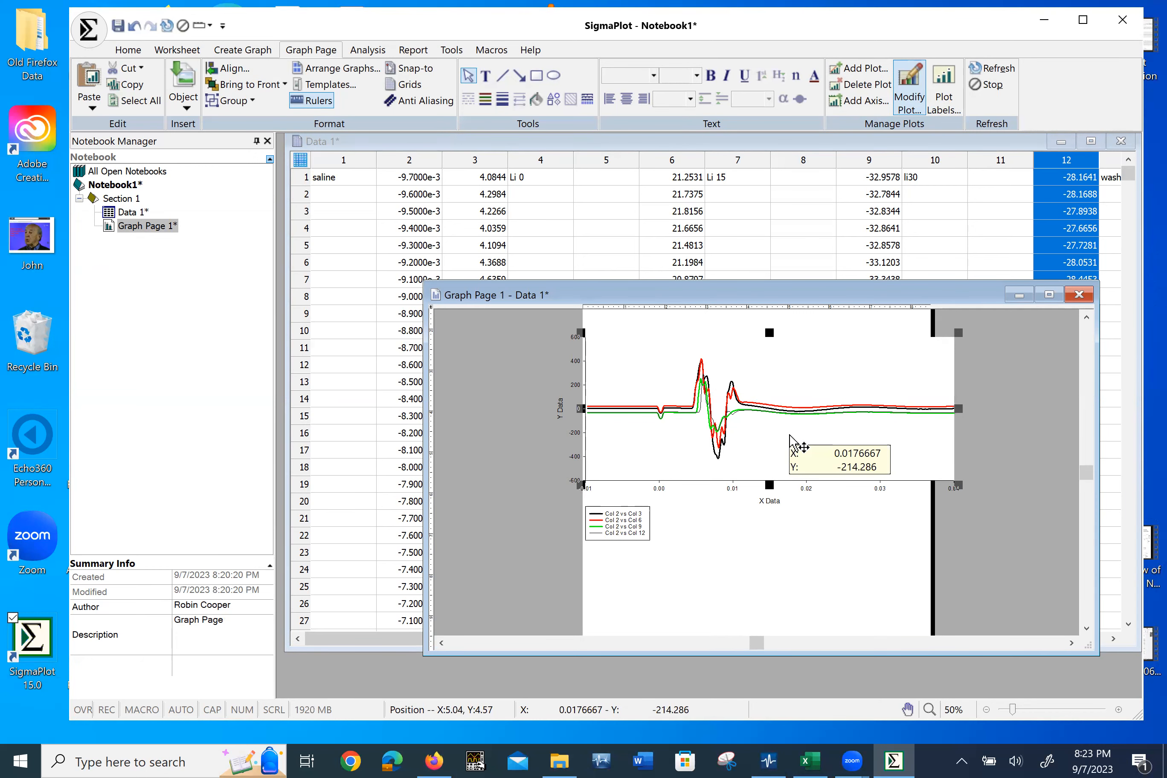
Step: Set the line of Plot 4 to blue with a thickness of 0.030 in
{"action": "double_click", "coordinate": [799, 446]}
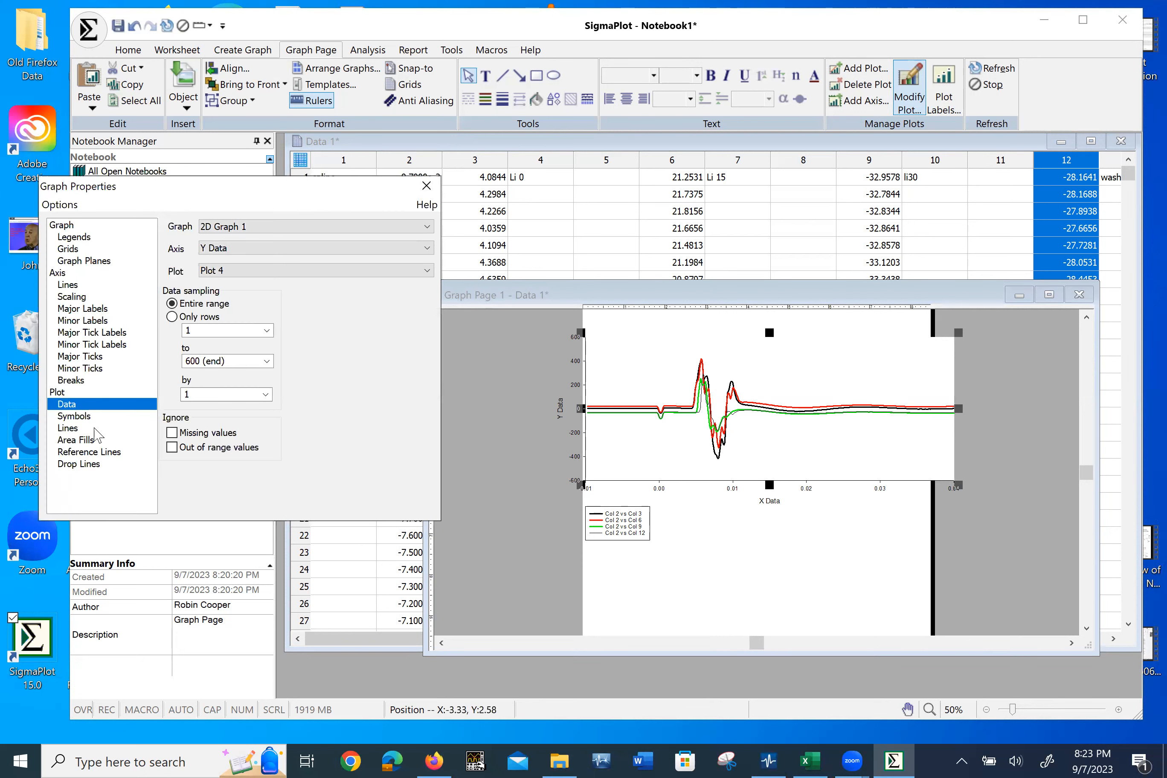
{"action": "left_click", "coordinate": [68, 428]}
{"action": "left_click", "coordinate": [358, 319]}
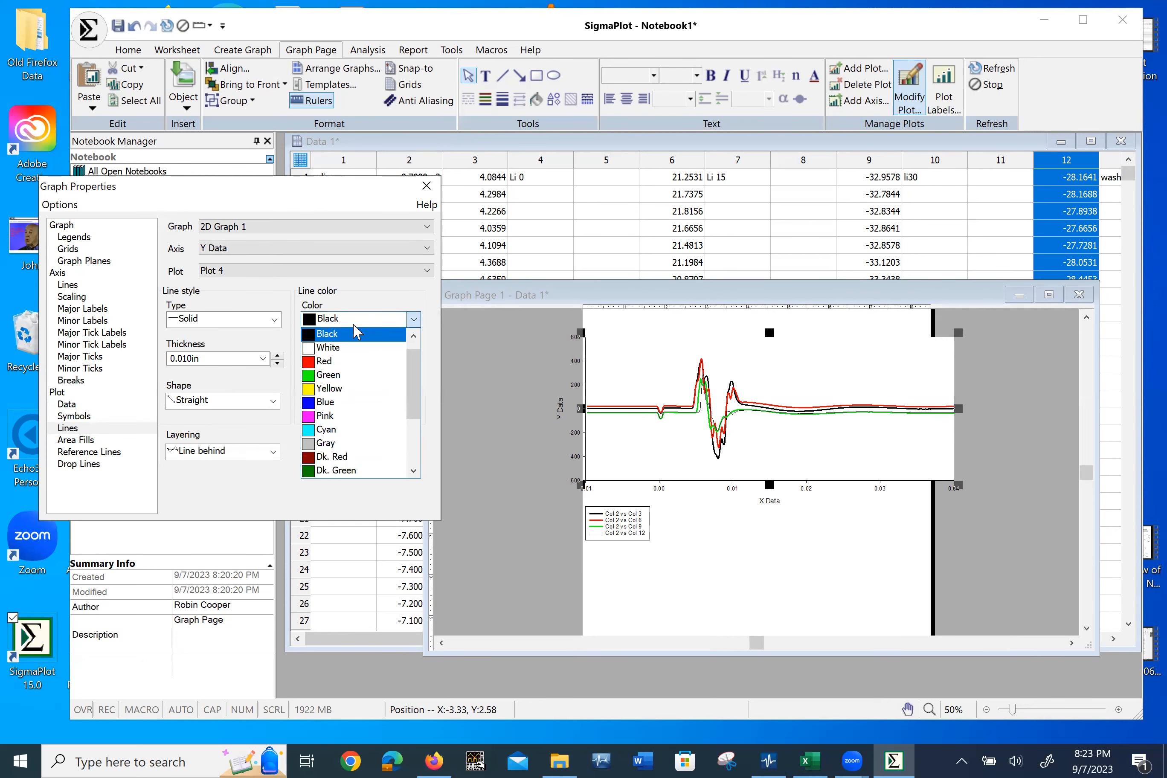
{"action": "left_click", "coordinate": [352, 405]}
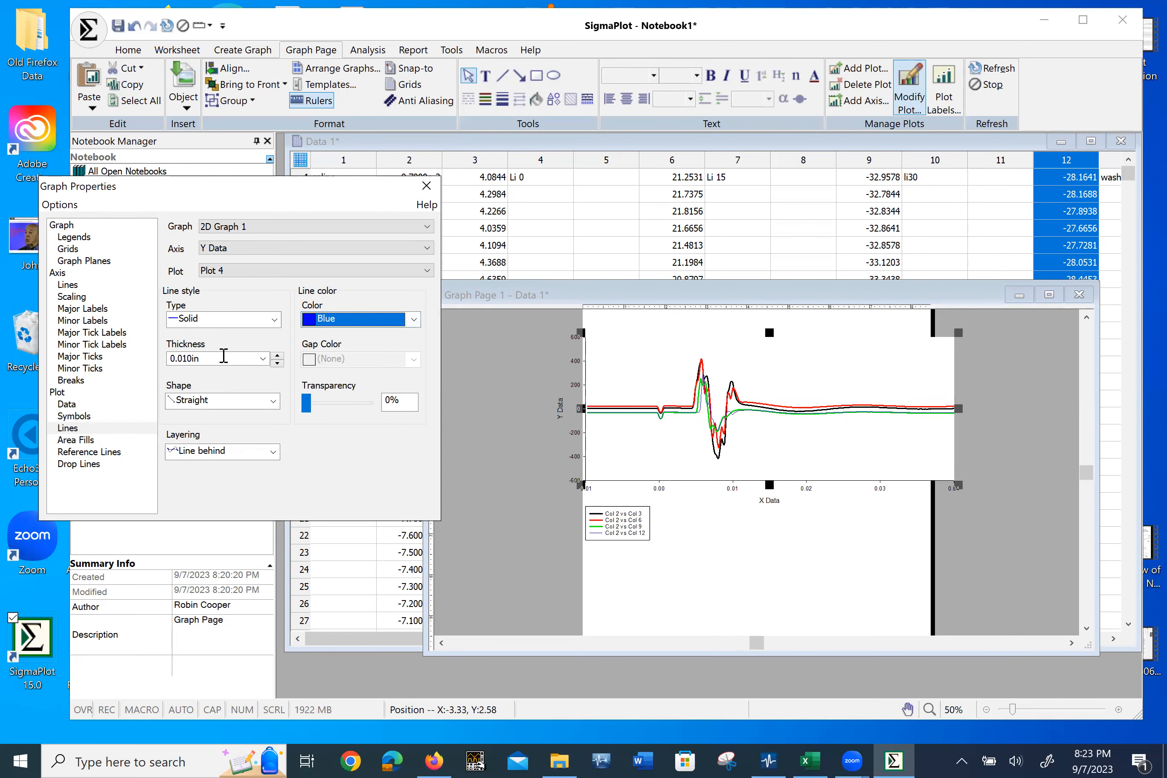
{"action": "double_click", "coordinate": [194, 364]}
{"action": "left_click", "coordinate": [189, 361]}
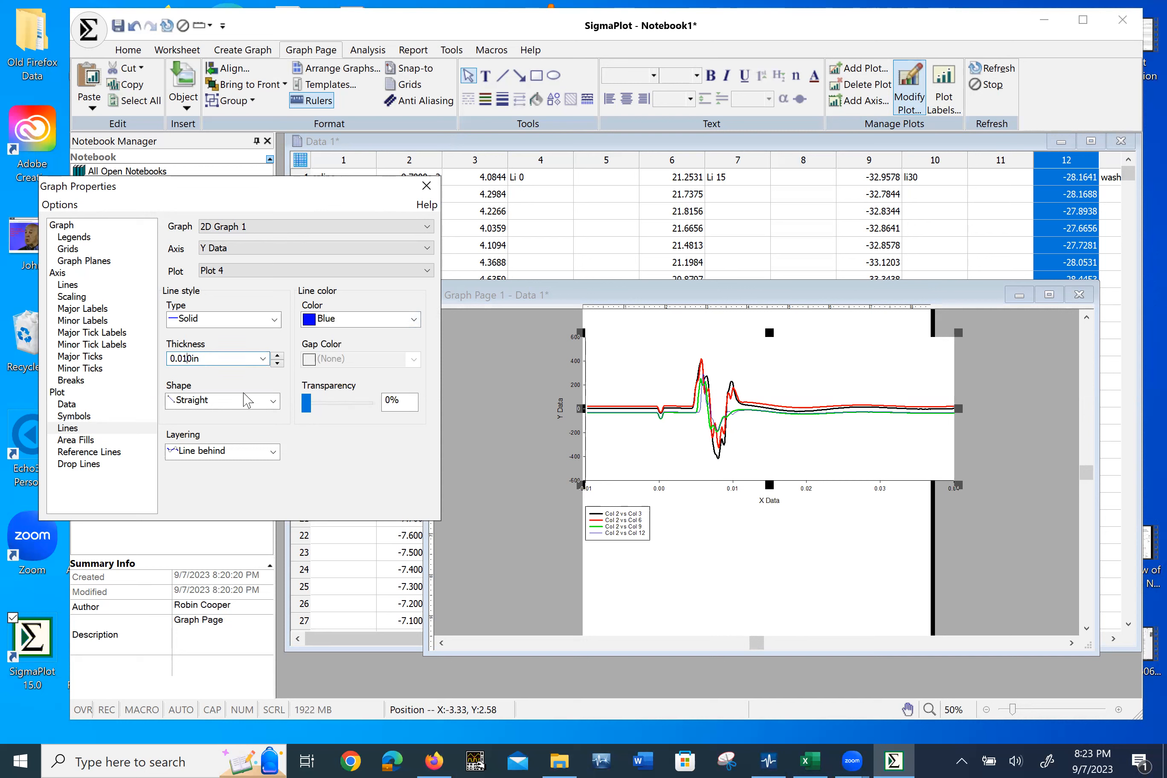
{"action": "key", "text": "BackSpace"}
{"action": "type", "text": "3"}
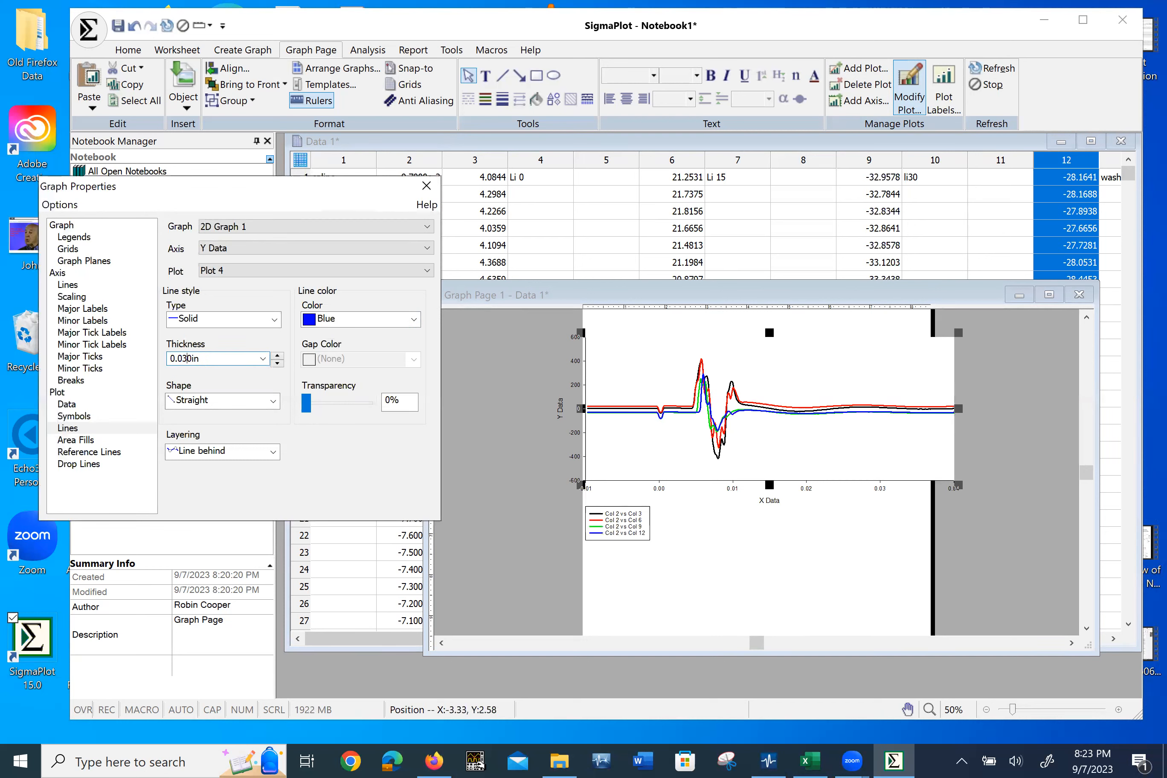
{"action": "mouse_move", "coordinate": [725, 426]}
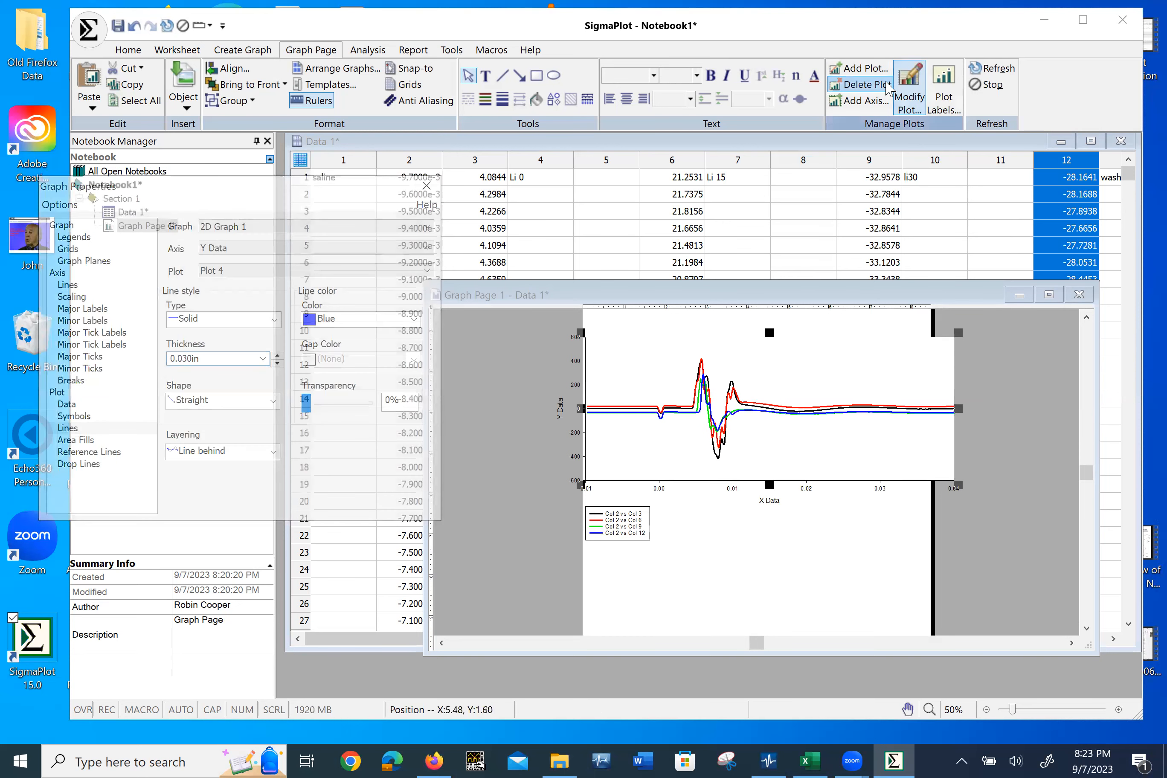
Step: Add a fifth simple straight line plot from an XY pair, with column 2 as X and column 15 as Y
{"action": "left_click", "coordinate": [872, 74]}
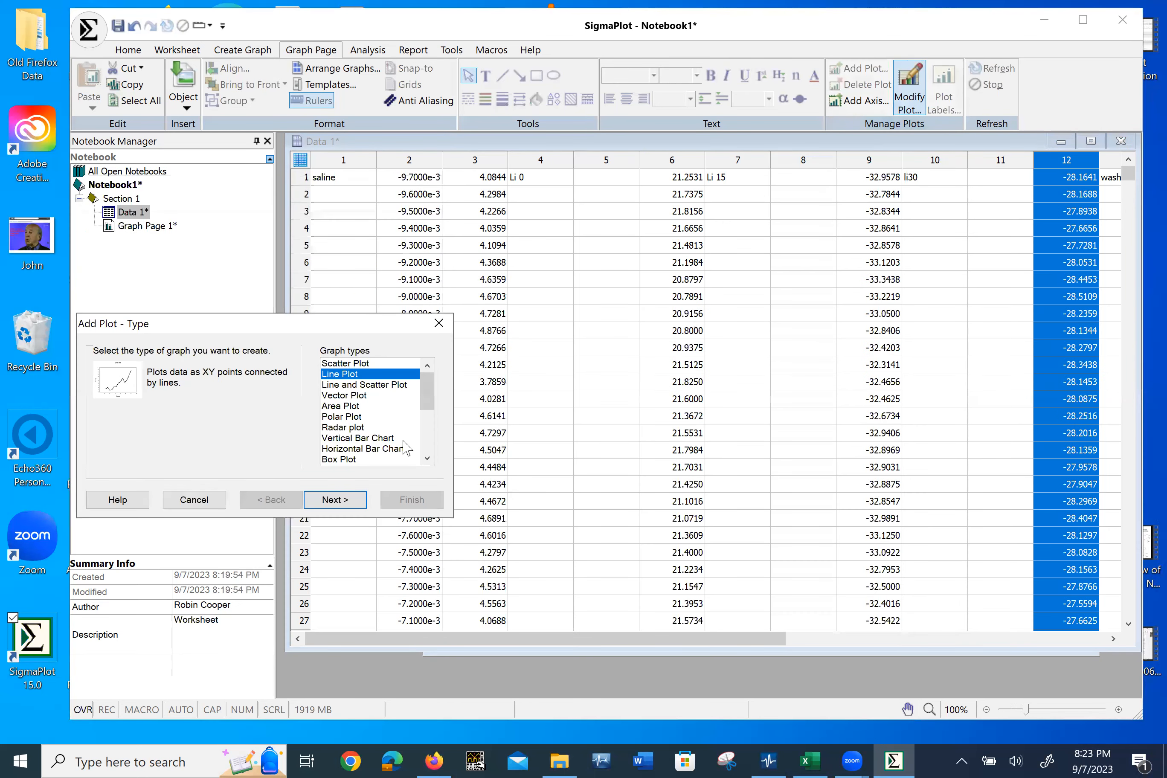
{"action": "left_click", "coordinate": [360, 504]}
{"action": "left_click", "coordinate": [346, 500]}
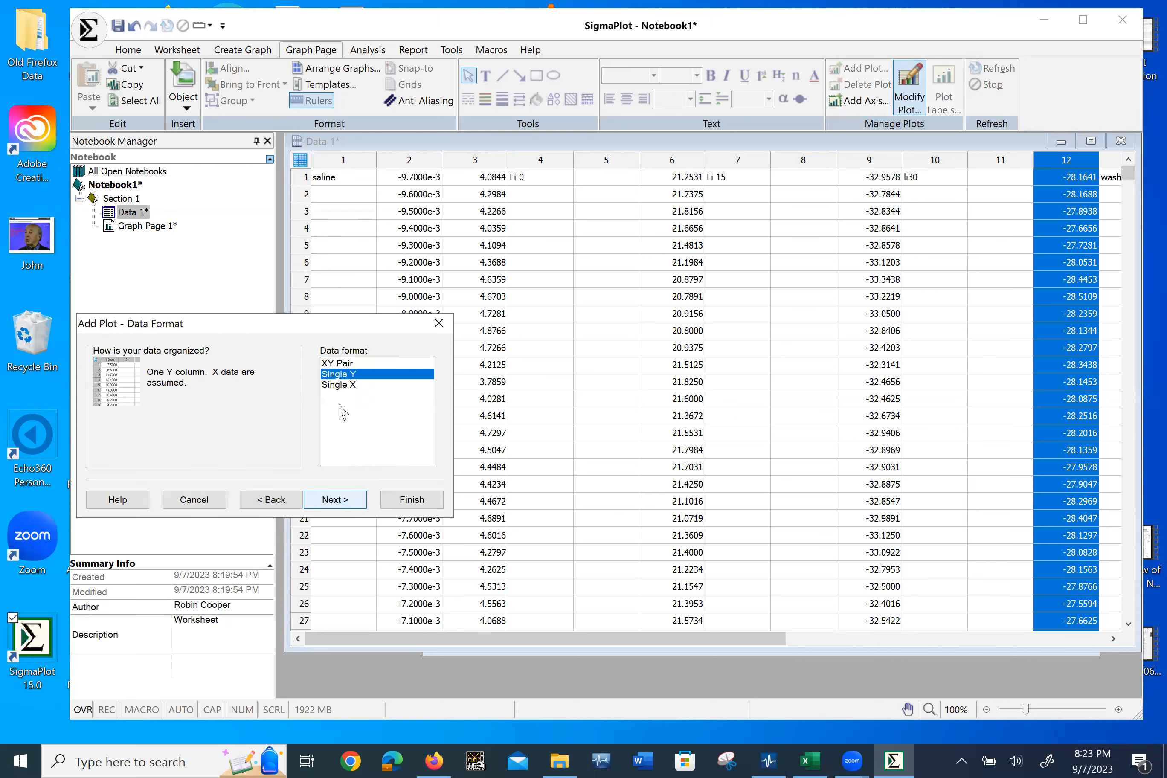
{"action": "left_click", "coordinate": [348, 363]}
{"action": "left_click", "coordinate": [347, 500]}
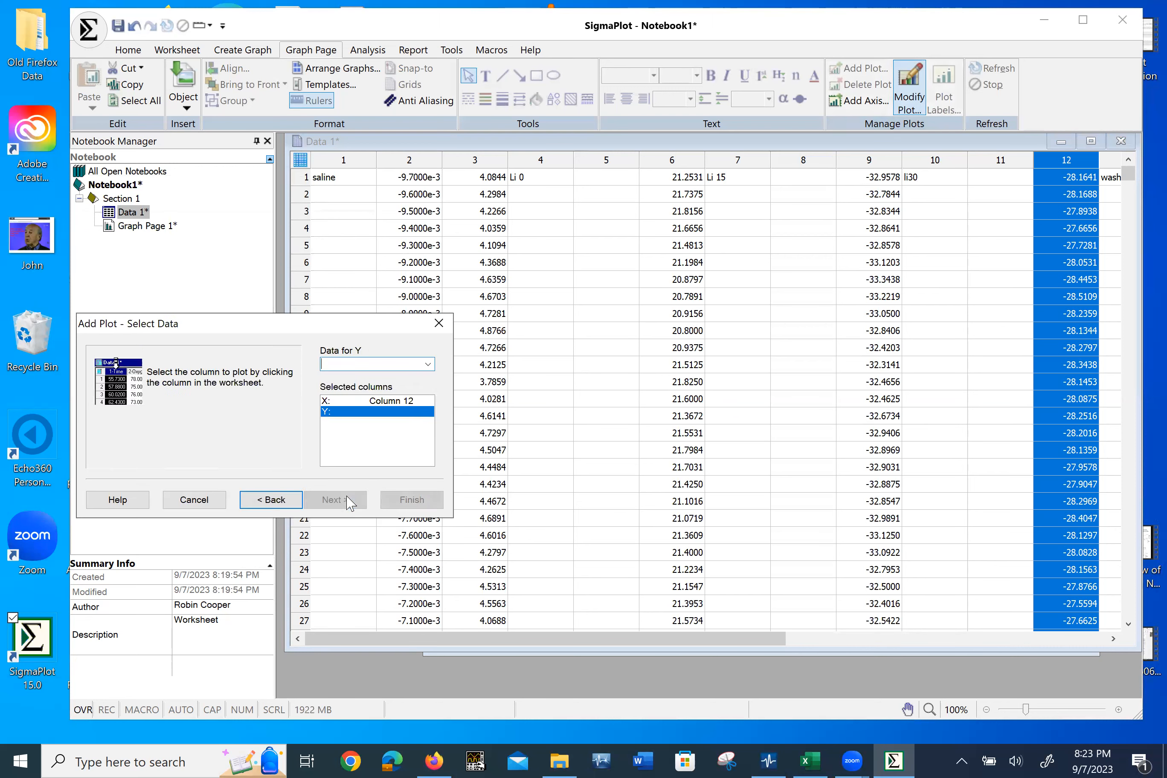
{"action": "left_click", "coordinate": [354, 401]}
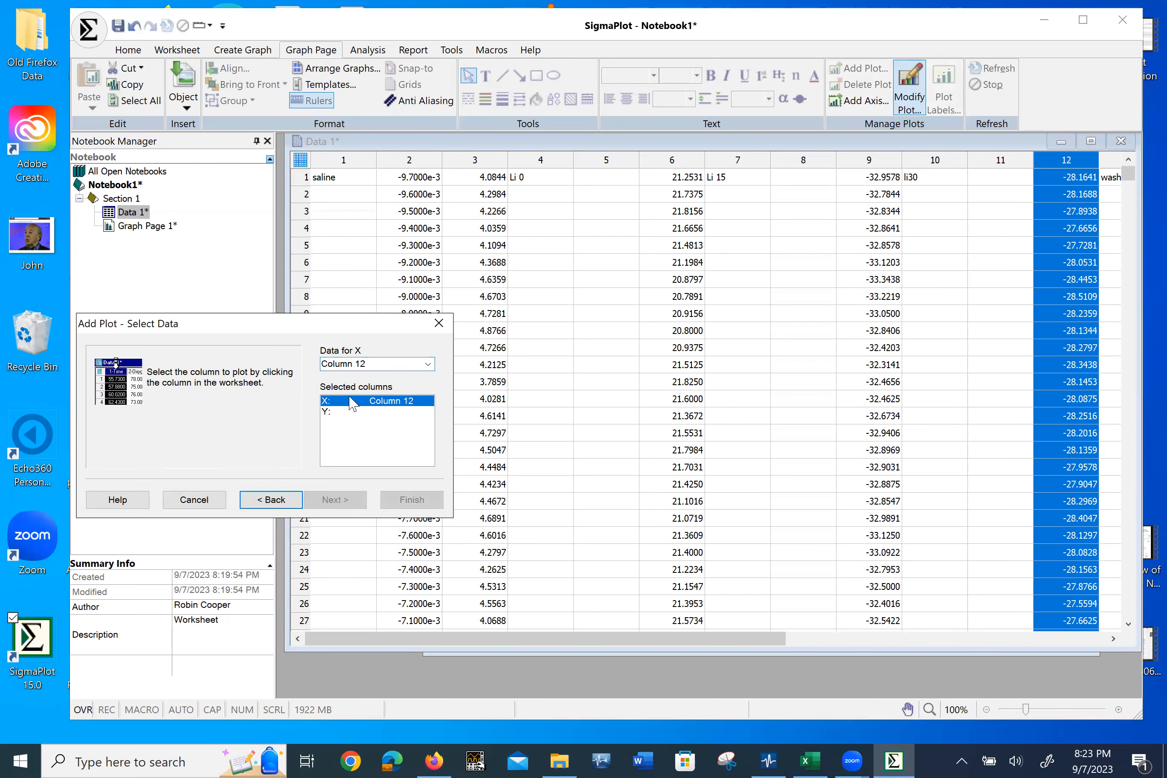
{"action": "left_click", "coordinate": [413, 156]}
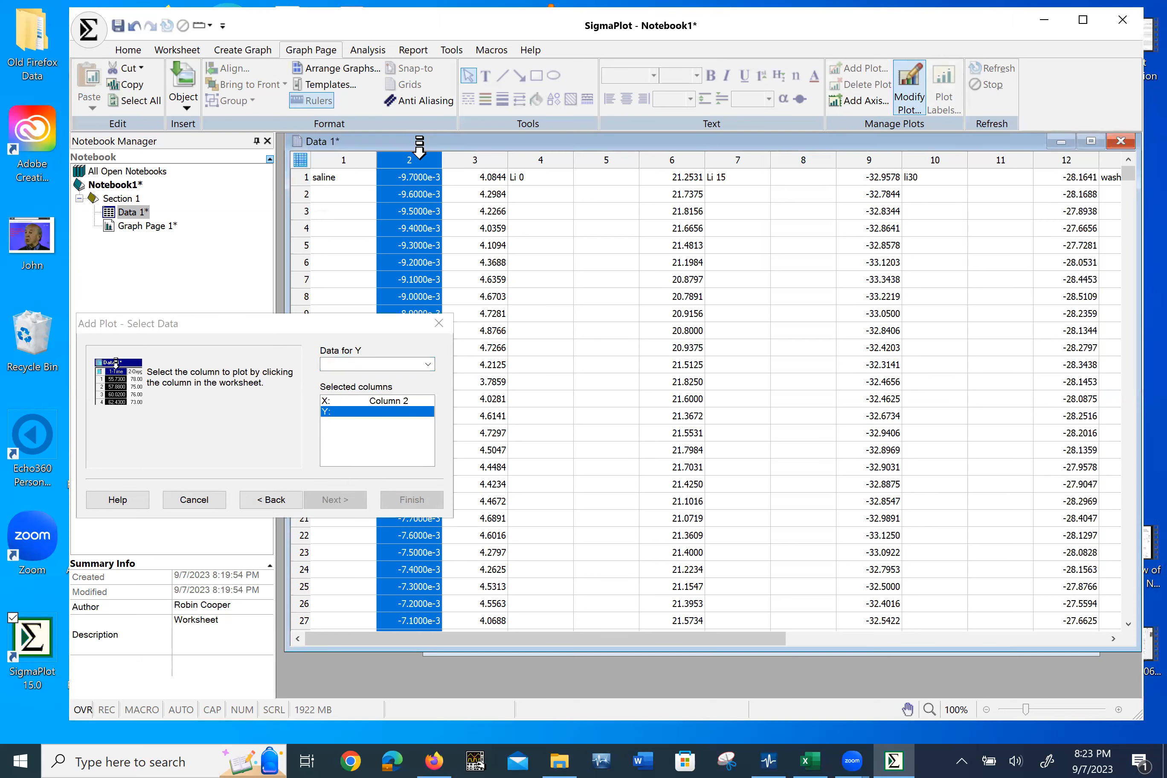
{"action": "left_click", "coordinate": [1113, 639]}
{"action": "left_click", "coordinate": [1113, 639]}
{"action": "left_click", "coordinate": [1113, 638]}
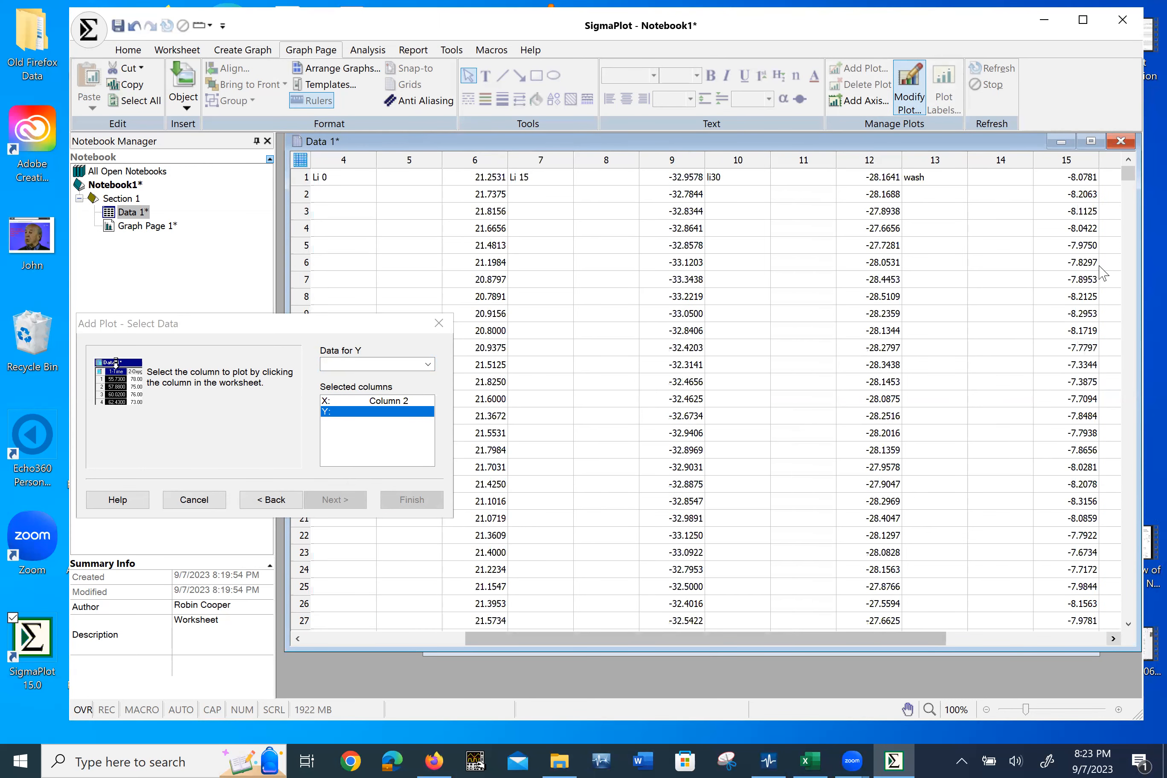
{"action": "left_click", "coordinate": [1063, 159]}
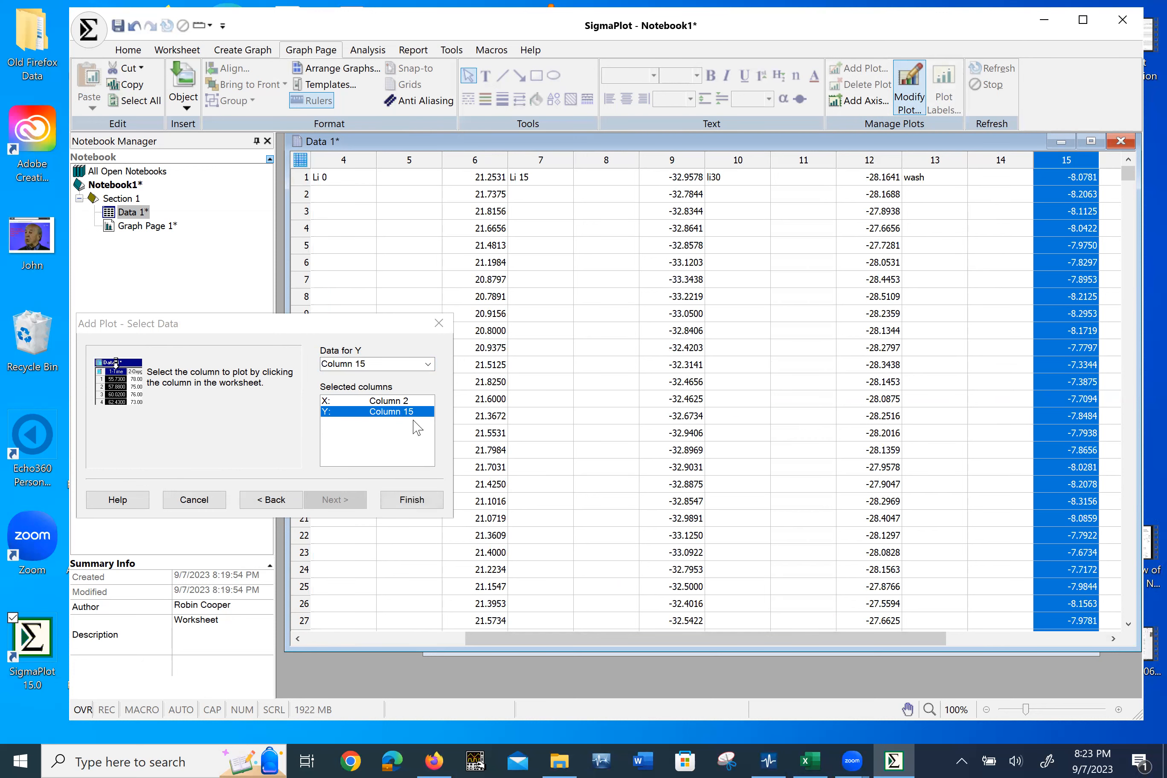
{"action": "left_click", "coordinate": [417, 500]}
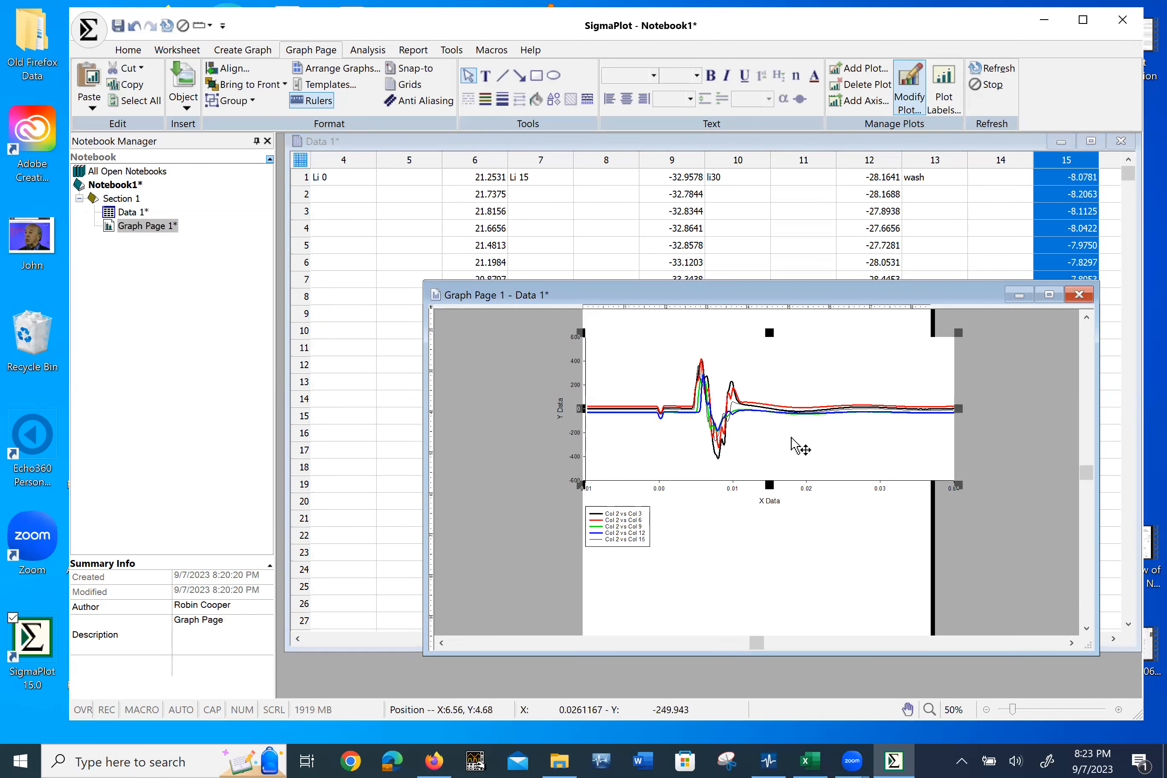
Step: Set the line of Plot 5 to pink with a thickness of 0.030 in and close the graph properties
{"action": "double_click", "coordinate": [750, 452]}
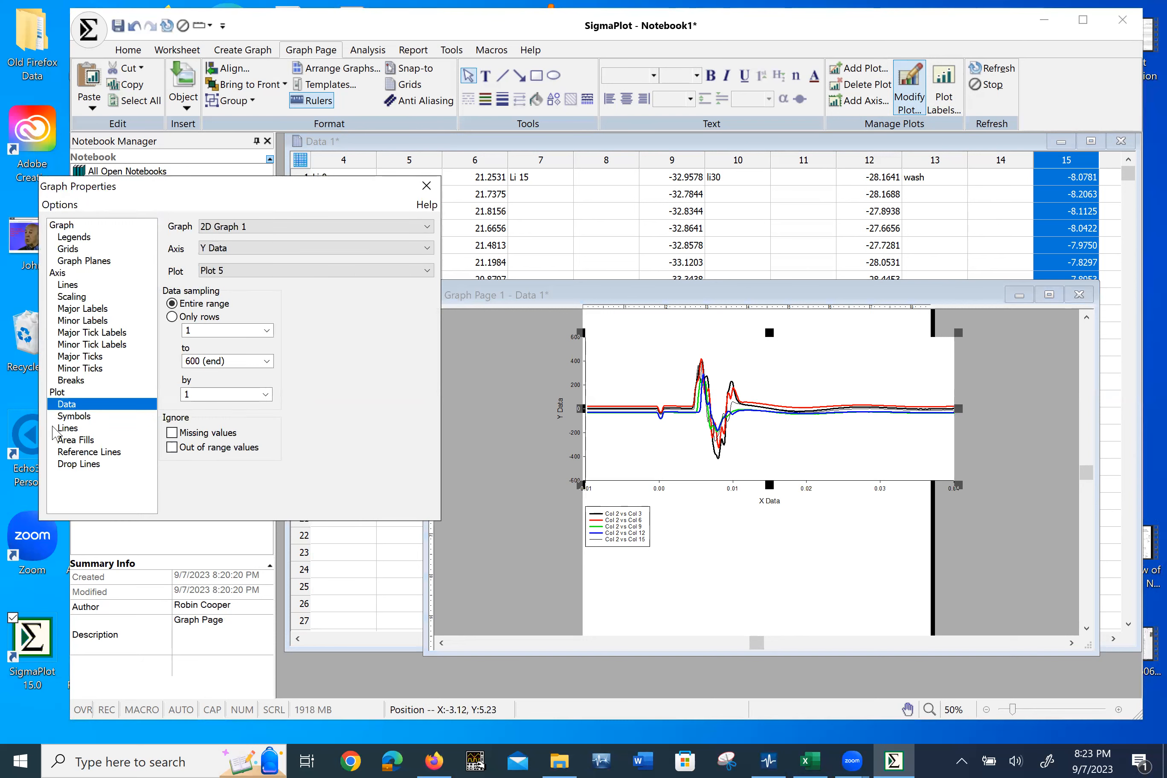
{"action": "left_click", "coordinate": [67, 428]}
{"action": "left_click", "coordinate": [385, 319]}
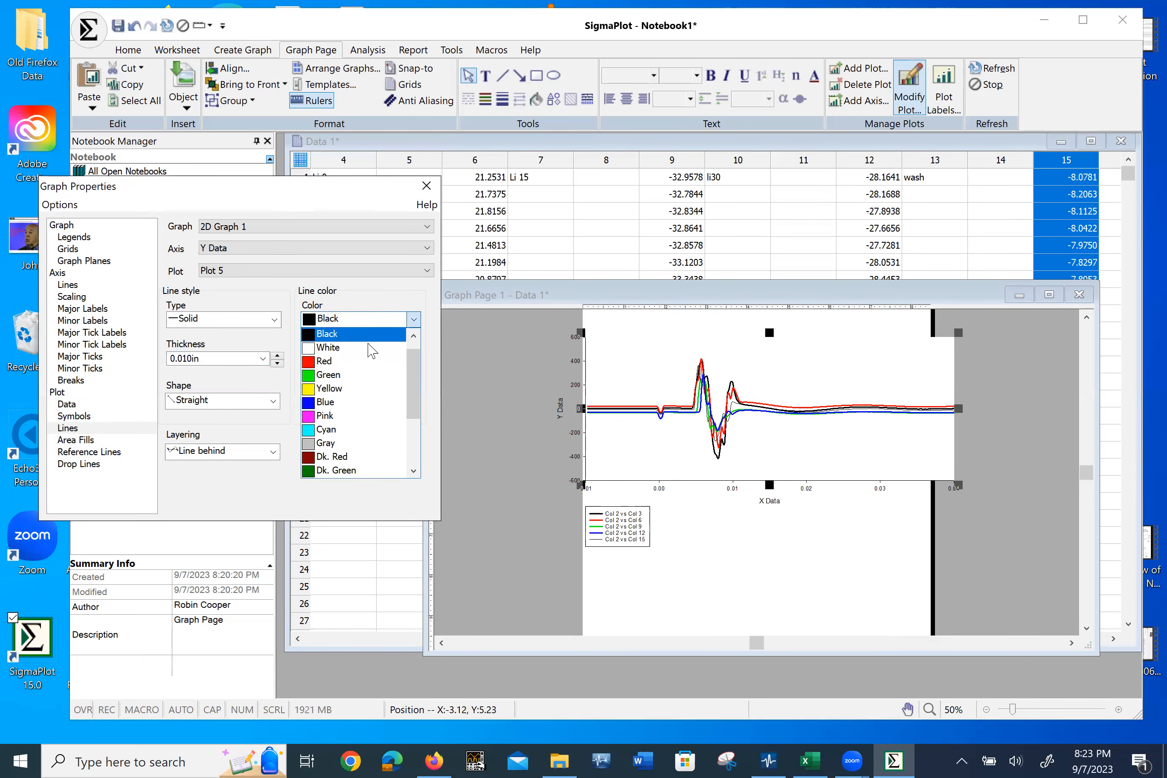
{"action": "left_click", "coordinate": [365, 417]}
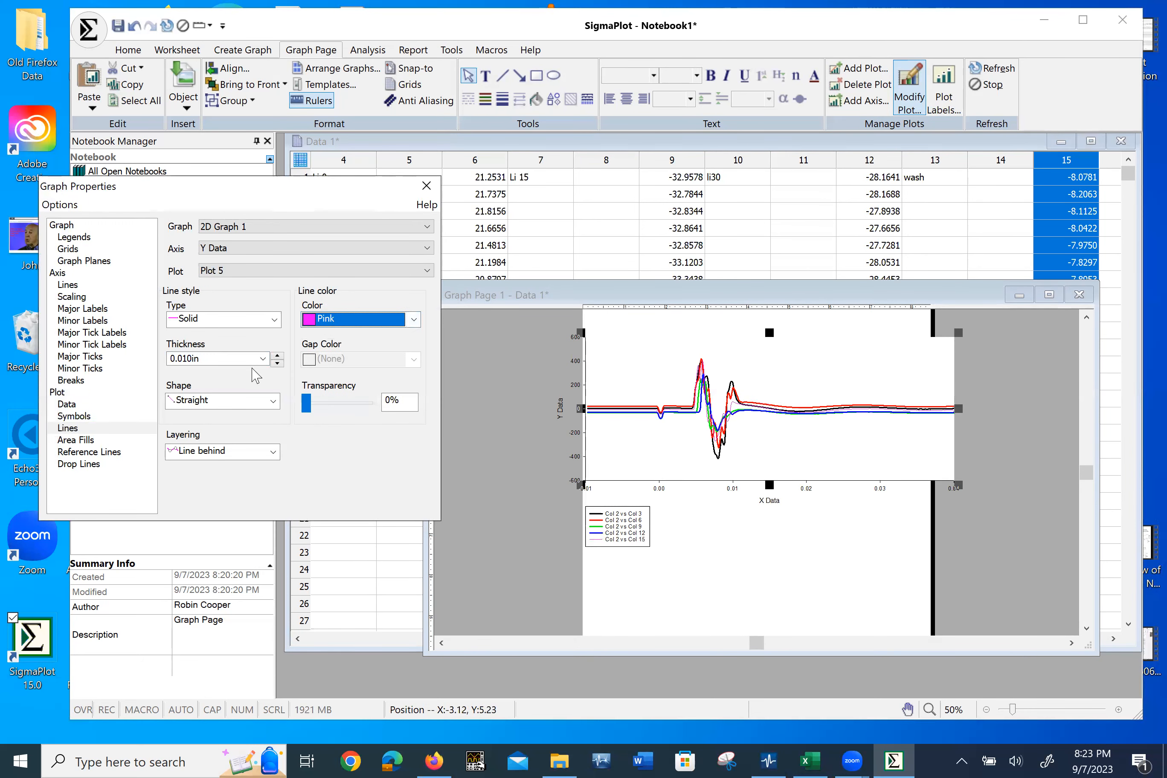
{"action": "left_click", "coordinate": [187, 358]}
{"action": "left_click", "coordinate": [184, 357]}
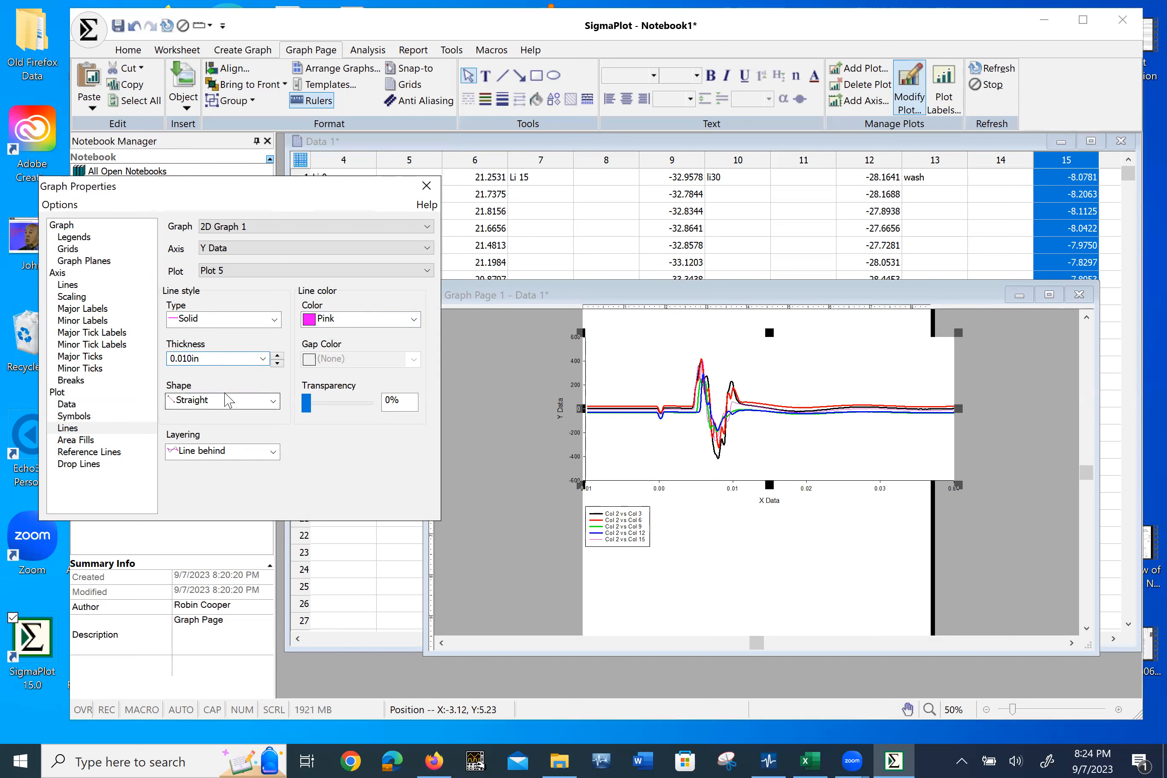
{"action": "key", "text": "BackSpace"}
{"action": "type", "text": "3"}
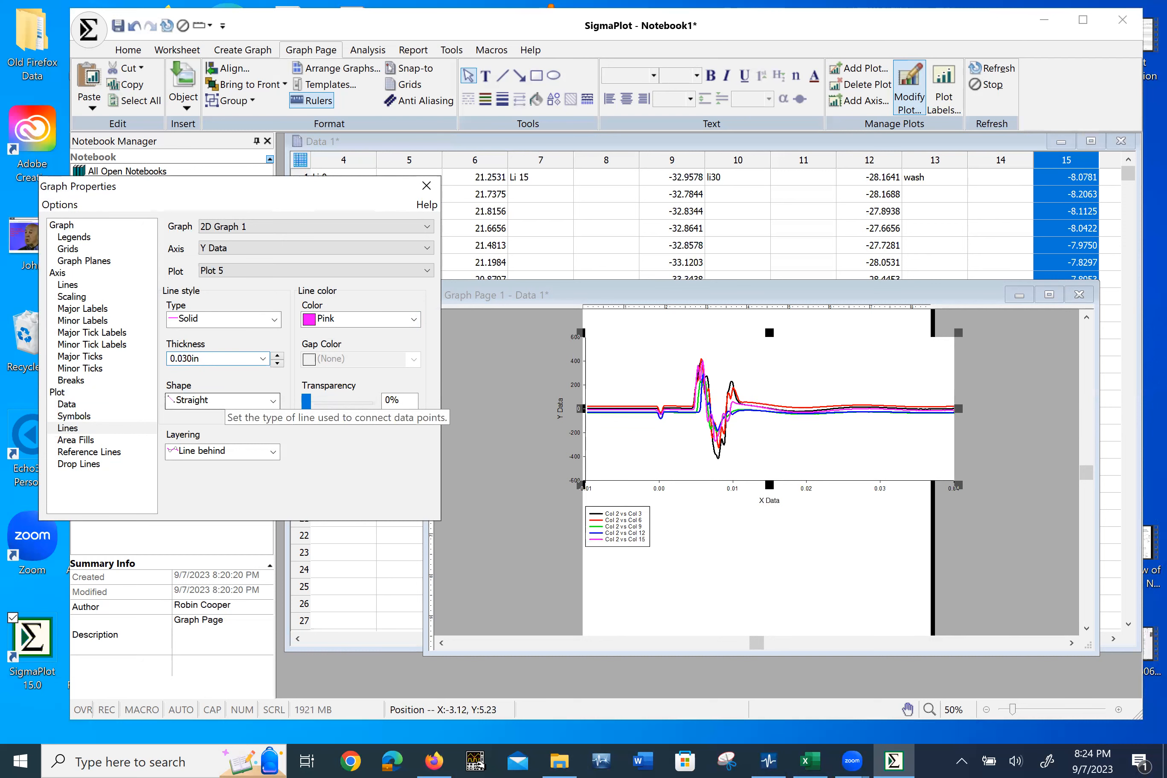
{"action": "left_click", "coordinate": [427, 185]}
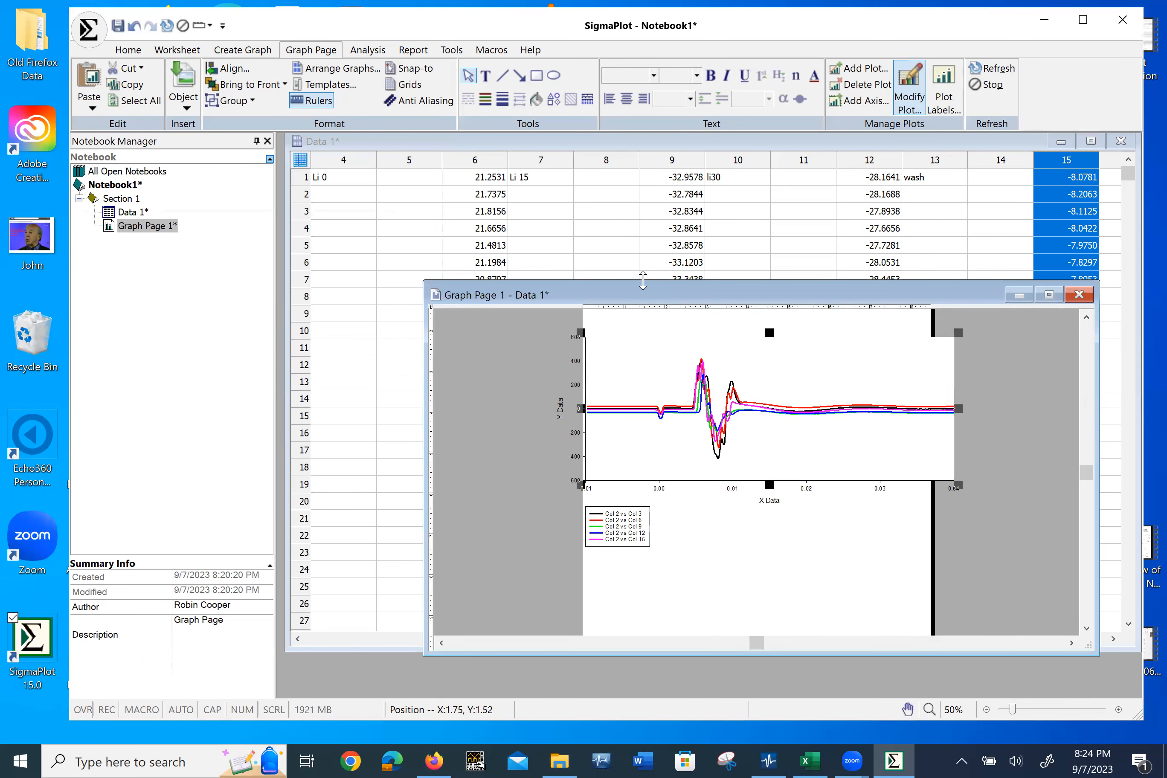
Step: Enlarge the graph page window and set the X axis range to start at -0.005 and end at 0.02
{"action": "left_click_drag", "start_coordinate": [617, 133], "coordinate": [617, 134]}
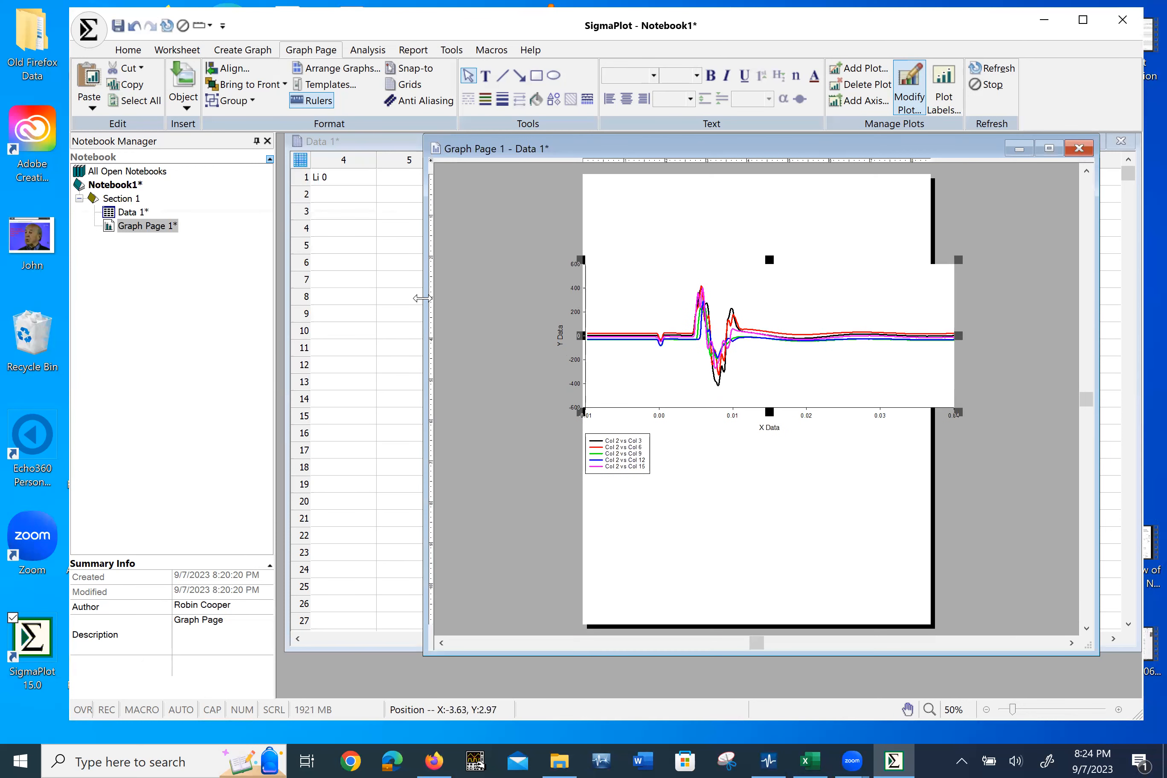
{"action": "left_click_drag", "start_coordinate": [427, 298], "coordinate": [278, 299]}
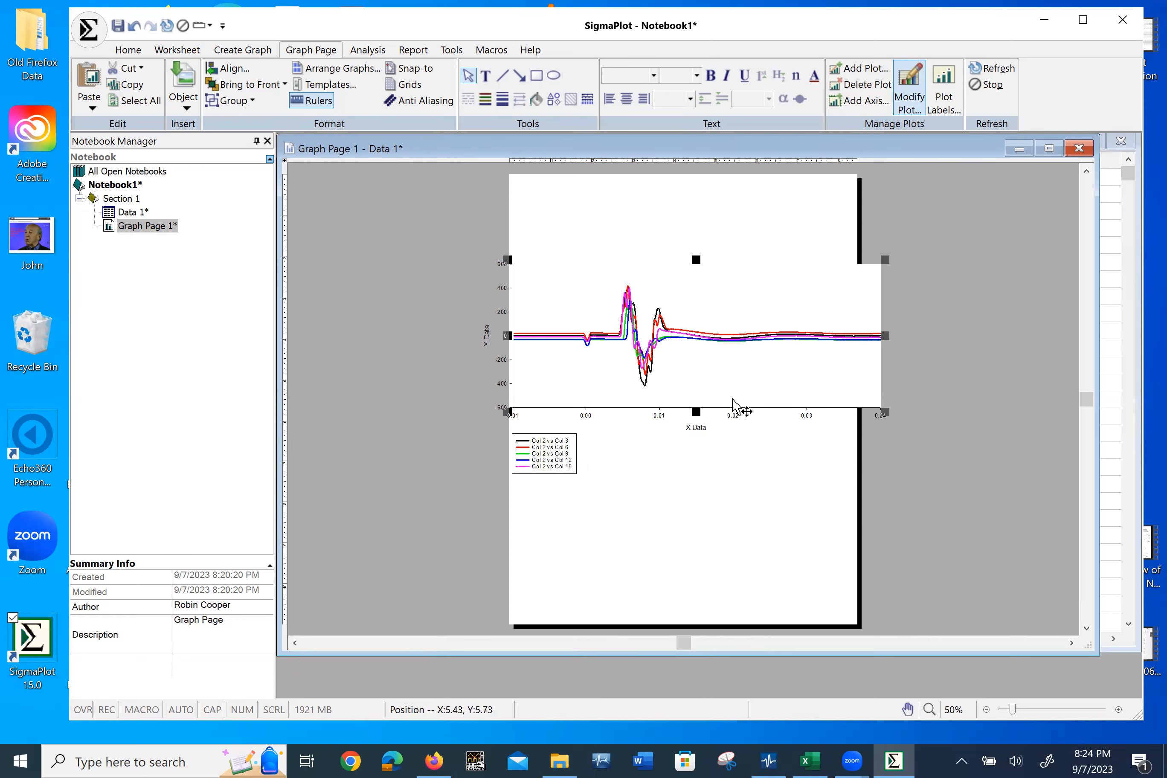
{"action": "double_click", "coordinate": [739, 377]}
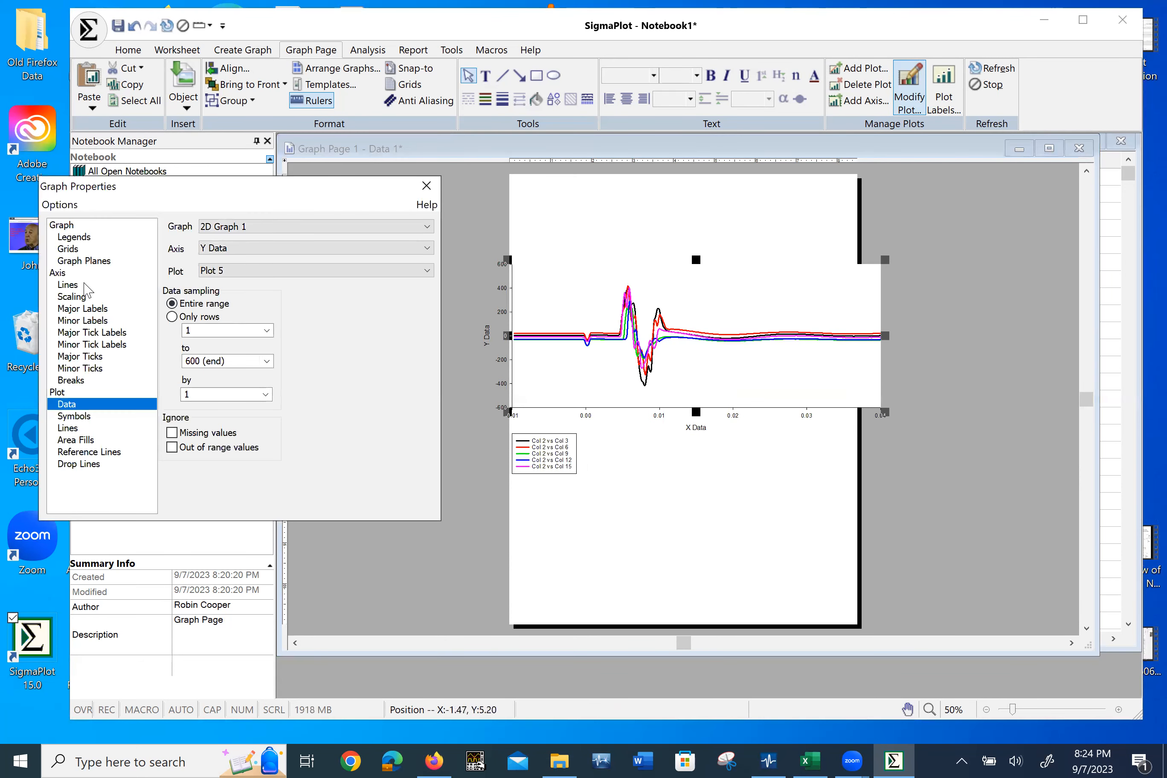
{"action": "left_click", "coordinate": [85, 296]}
{"action": "left_click", "coordinate": [215, 249]}
{"action": "left_click", "coordinate": [221, 261]}
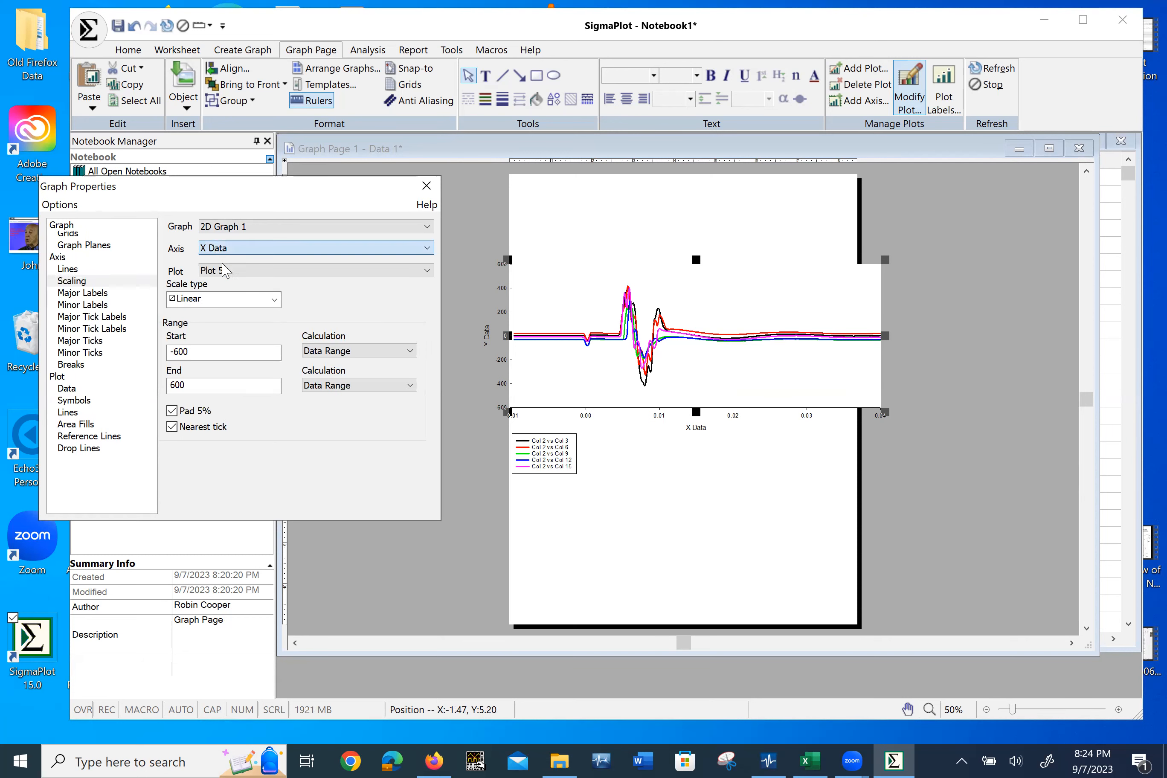
{"action": "left_click", "coordinate": [203, 381]}
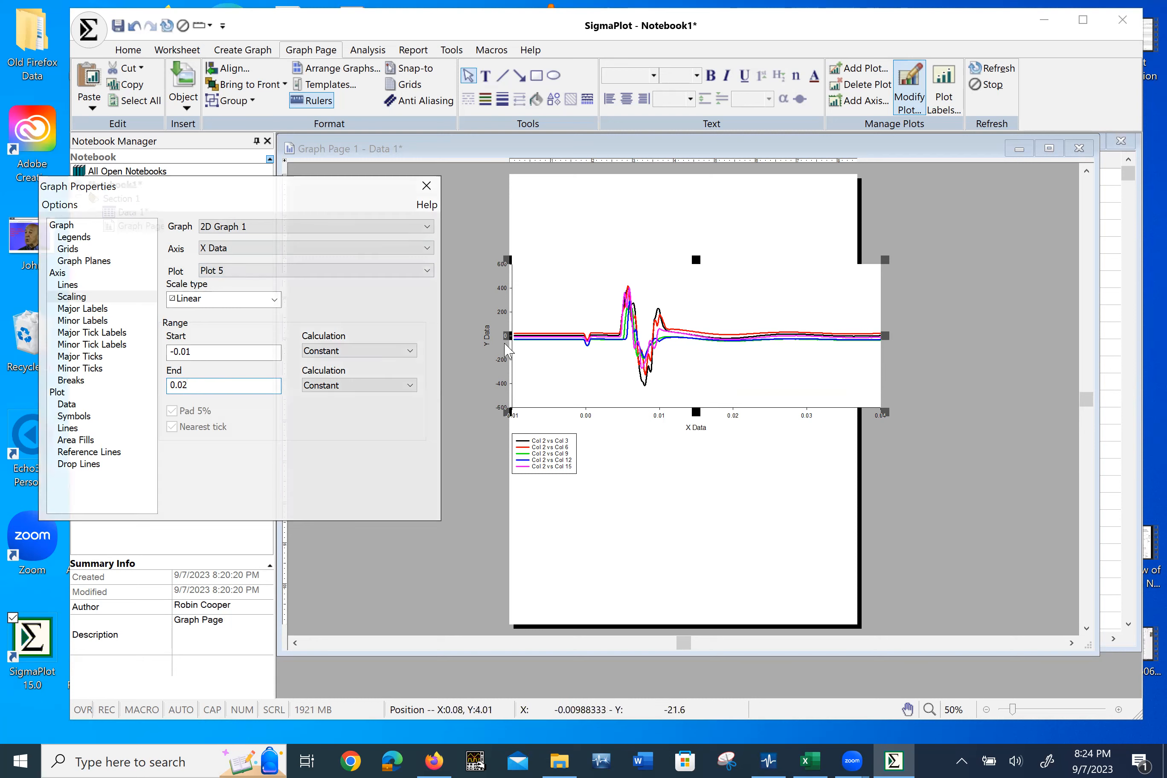
{"action": "left_click", "coordinate": [199, 352]}
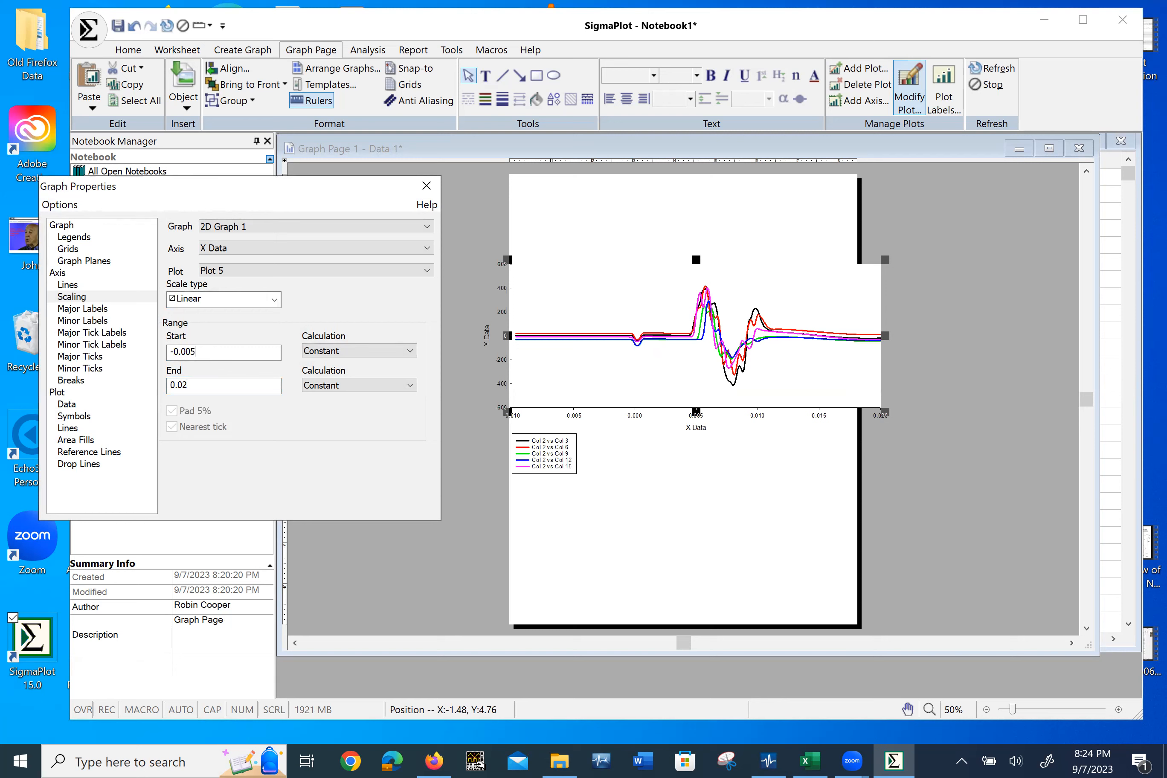
{"action": "key", "text": "shift+Tab"}
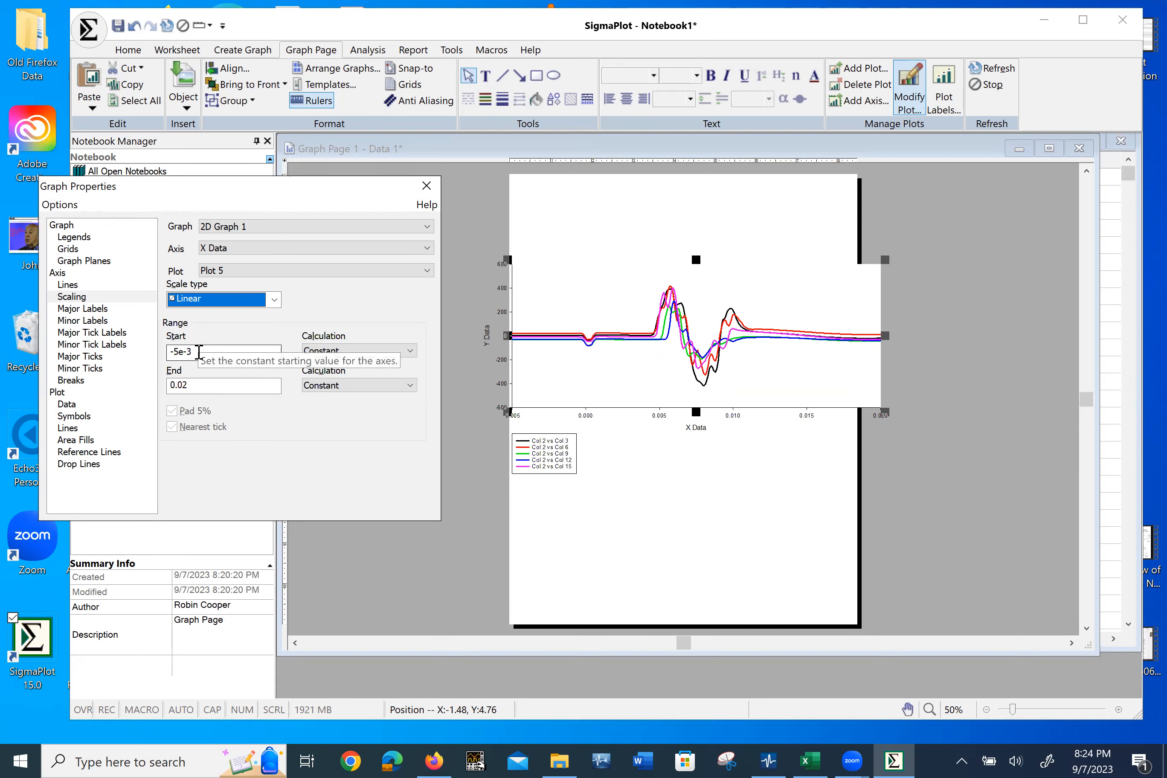
{"action": "left_click", "coordinate": [427, 185]}
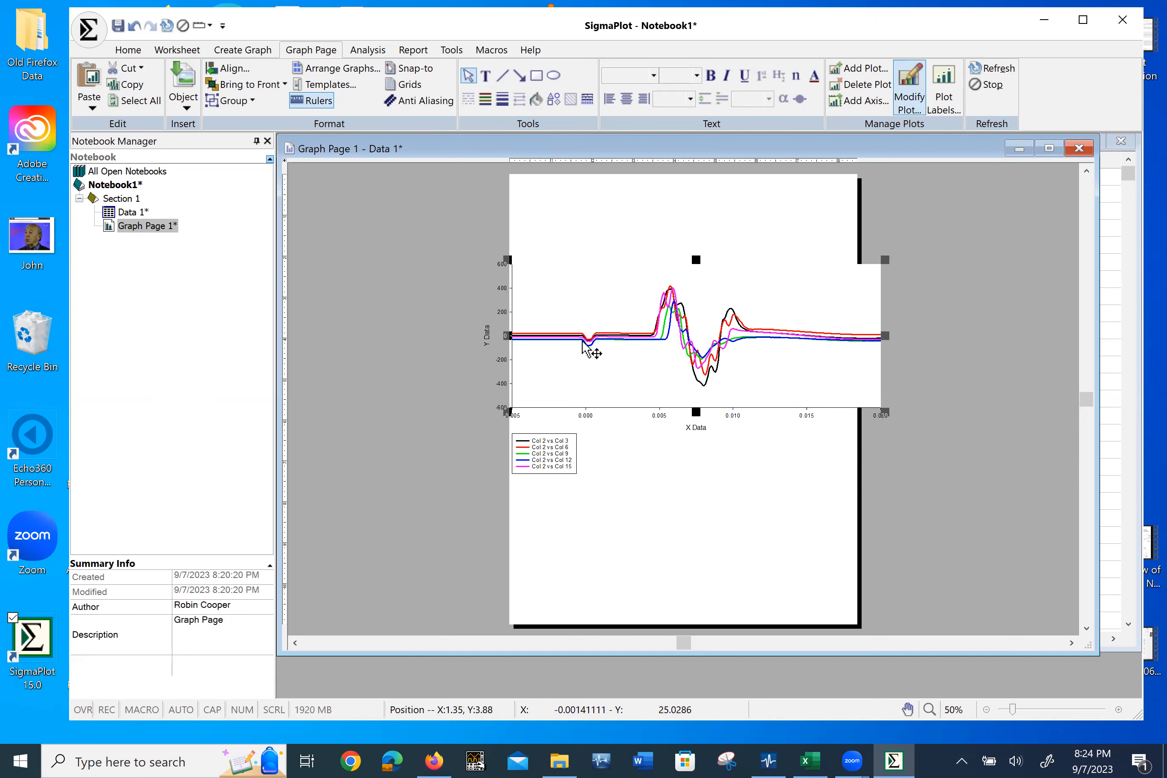
Step: Open the Data 1 worksheet from the notebook at its first columns
{"action": "mouse_move", "coordinate": [612, 335]}
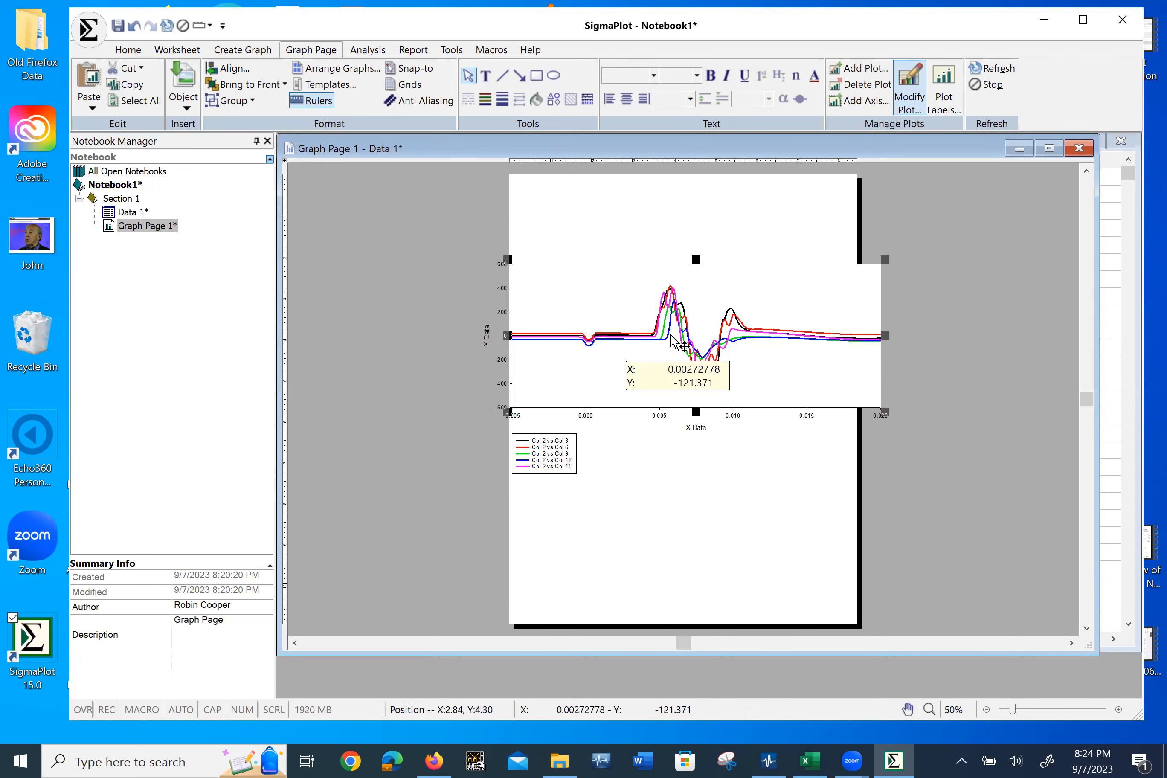
{"action": "mouse_move", "coordinate": [674, 338]}
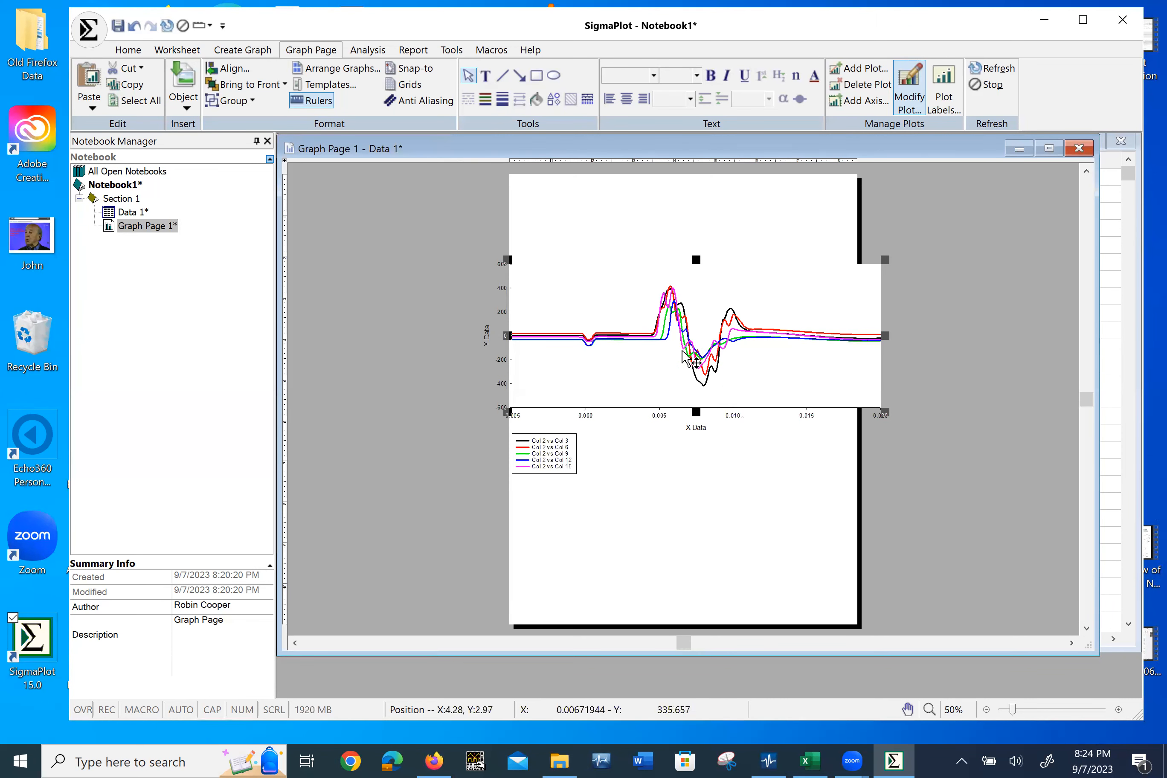
{"action": "mouse_move", "coordinate": [657, 367]}
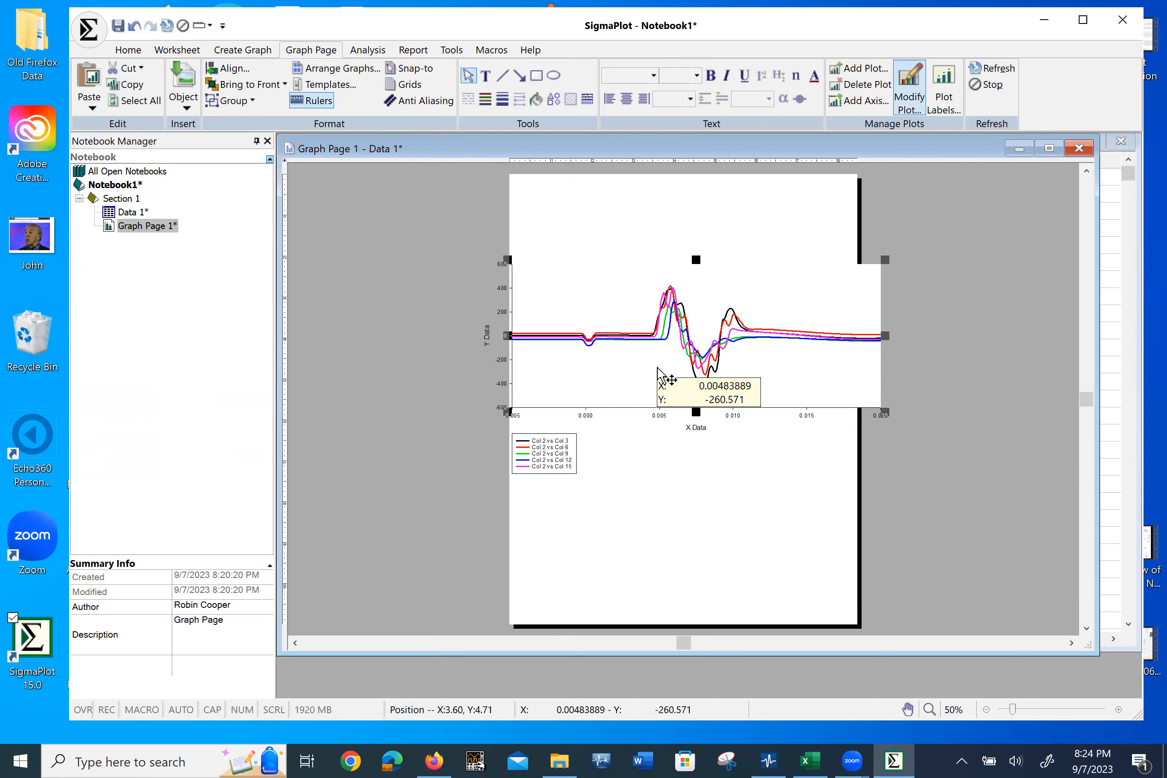
{"action": "double_click", "coordinate": [135, 213]}
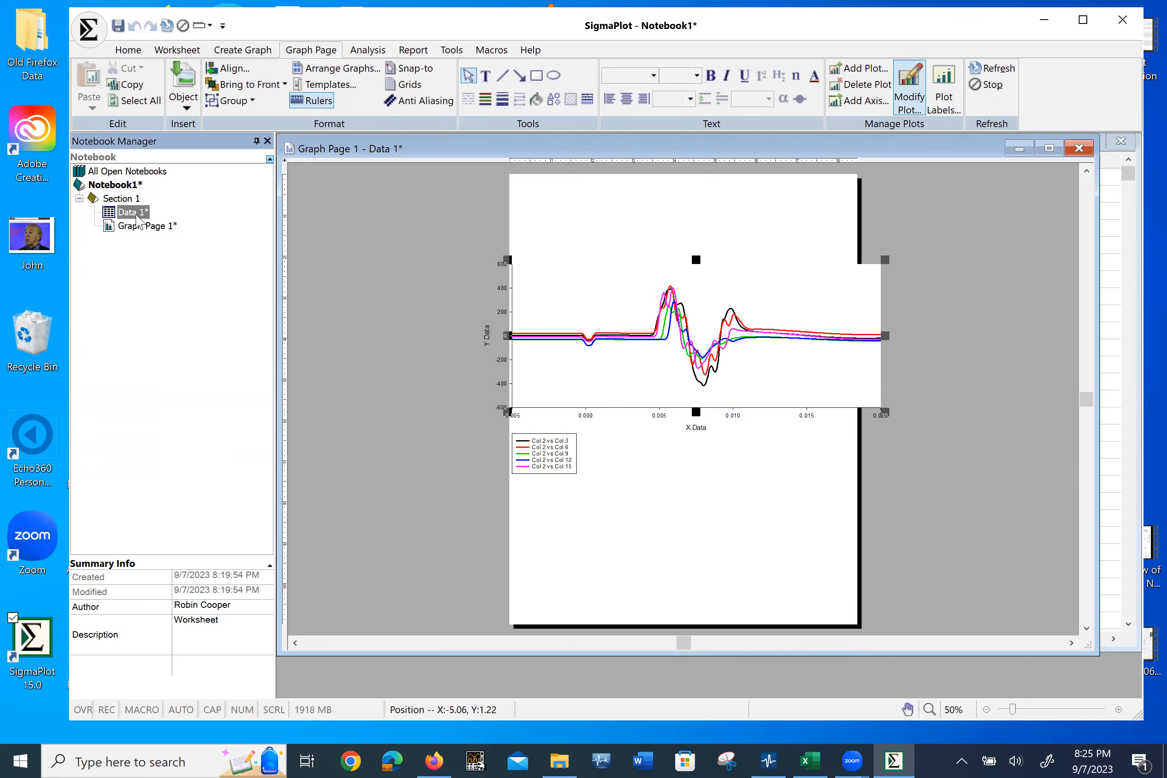
{"action": "left_click", "coordinate": [298, 639]}
{"action": "left_click", "coordinate": [298, 638]}
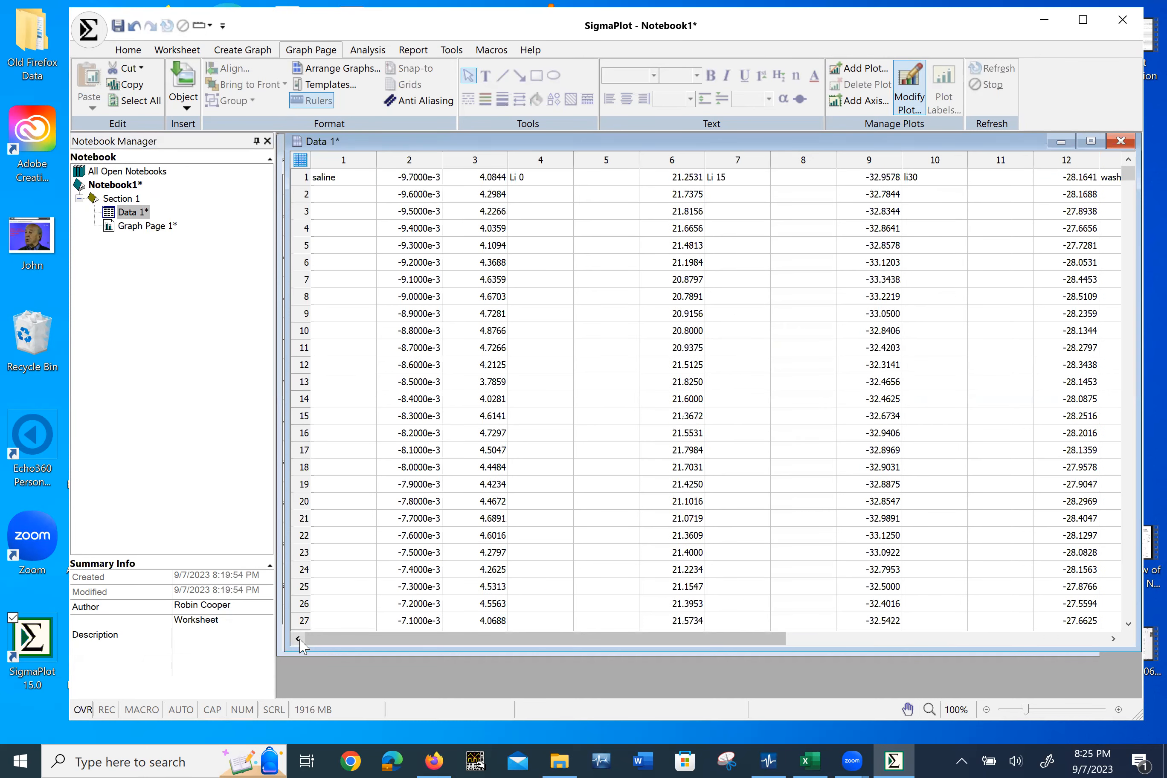
Step: Zero the saline baseline by copying column 3's first value and running the user-defined transform col(3)=col(3)-4.0843749999999990
{"action": "left_click", "coordinate": [477, 182]}
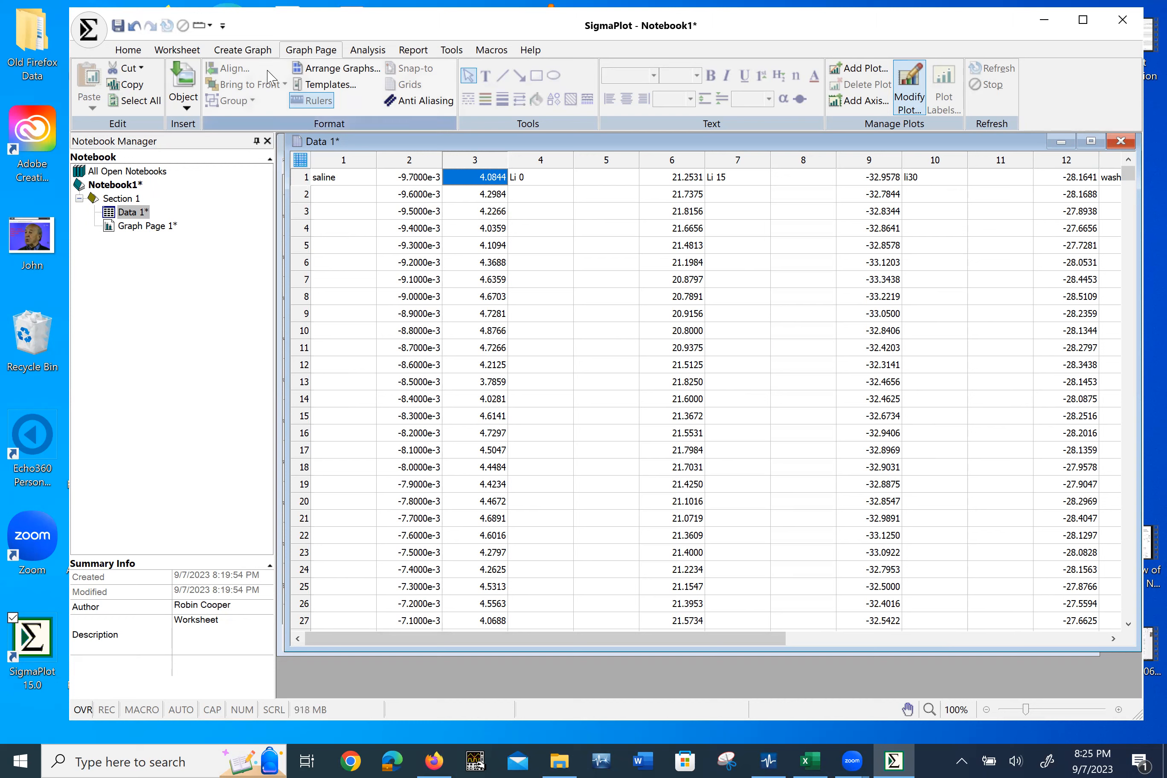
{"action": "left_click", "coordinate": [369, 52]}
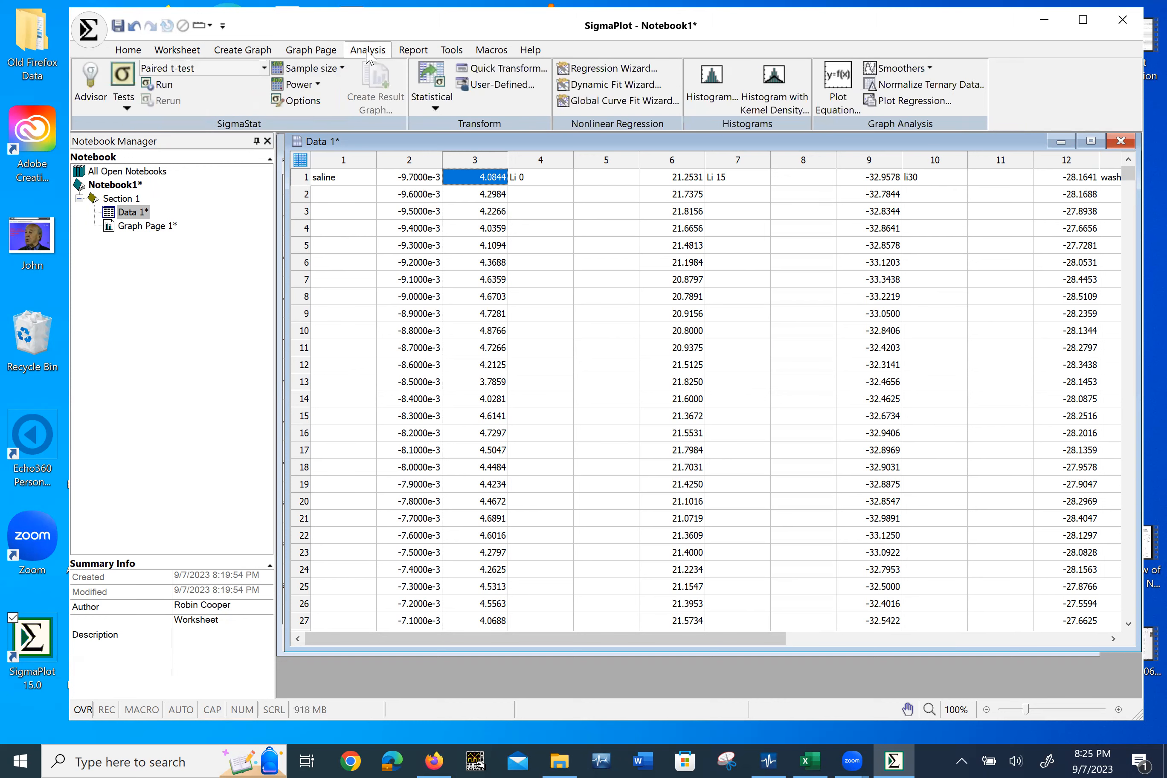
{"action": "left_click", "coordinate": [503, 85]}
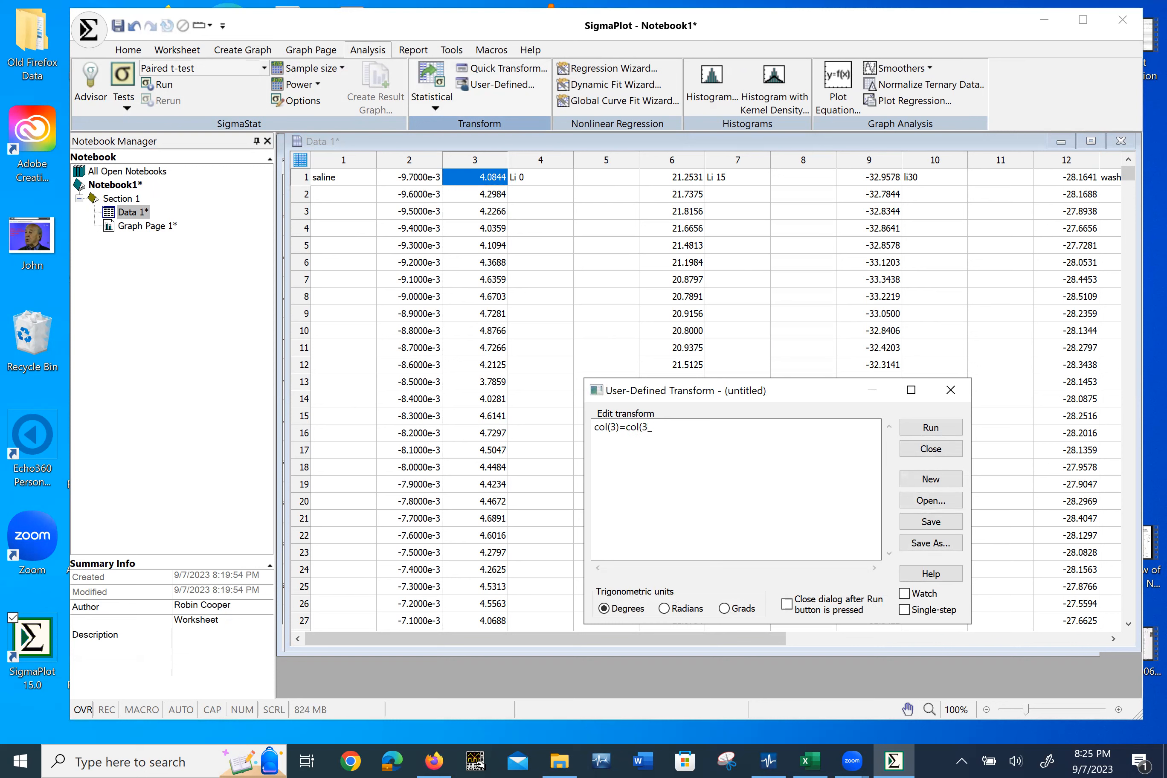
{"action": "type", "text": "col(3)=col(3)-"}
{"action": "type", "text": "4.0843749999999990"}
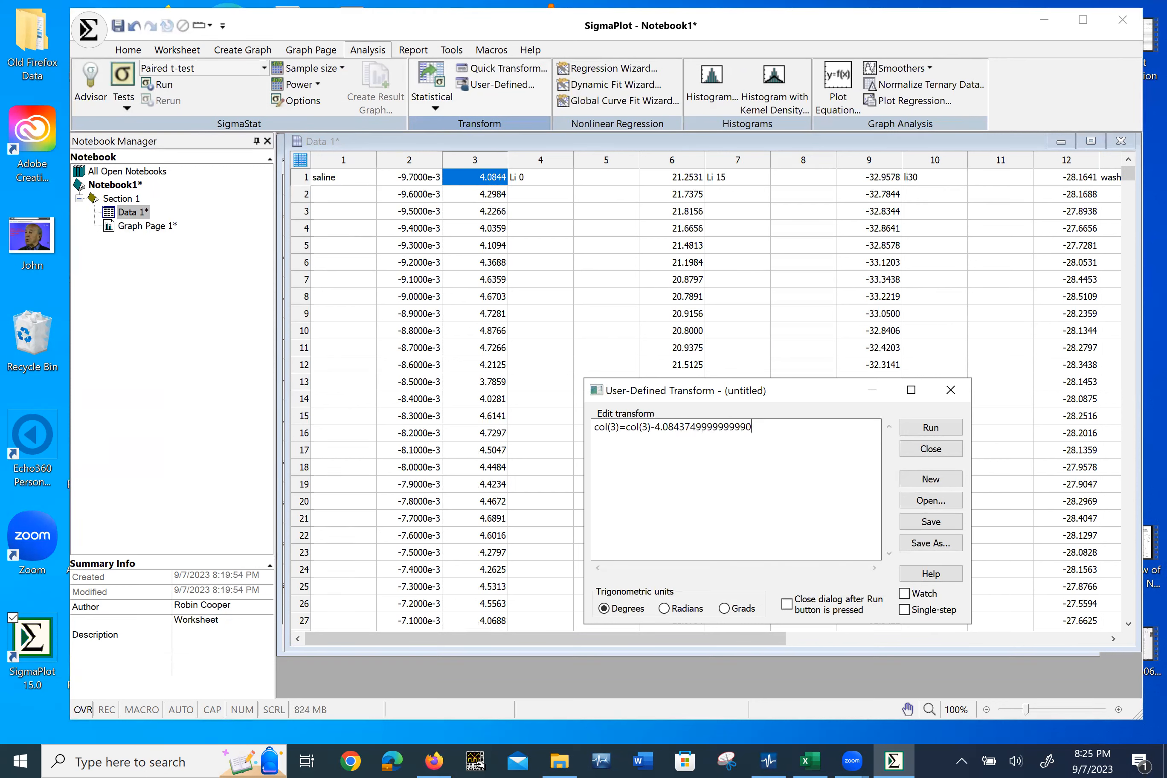
{"action": "left_click", "coordinate": [925, 430]}
{"action": "left_click", "coordinate": [951, 389]}
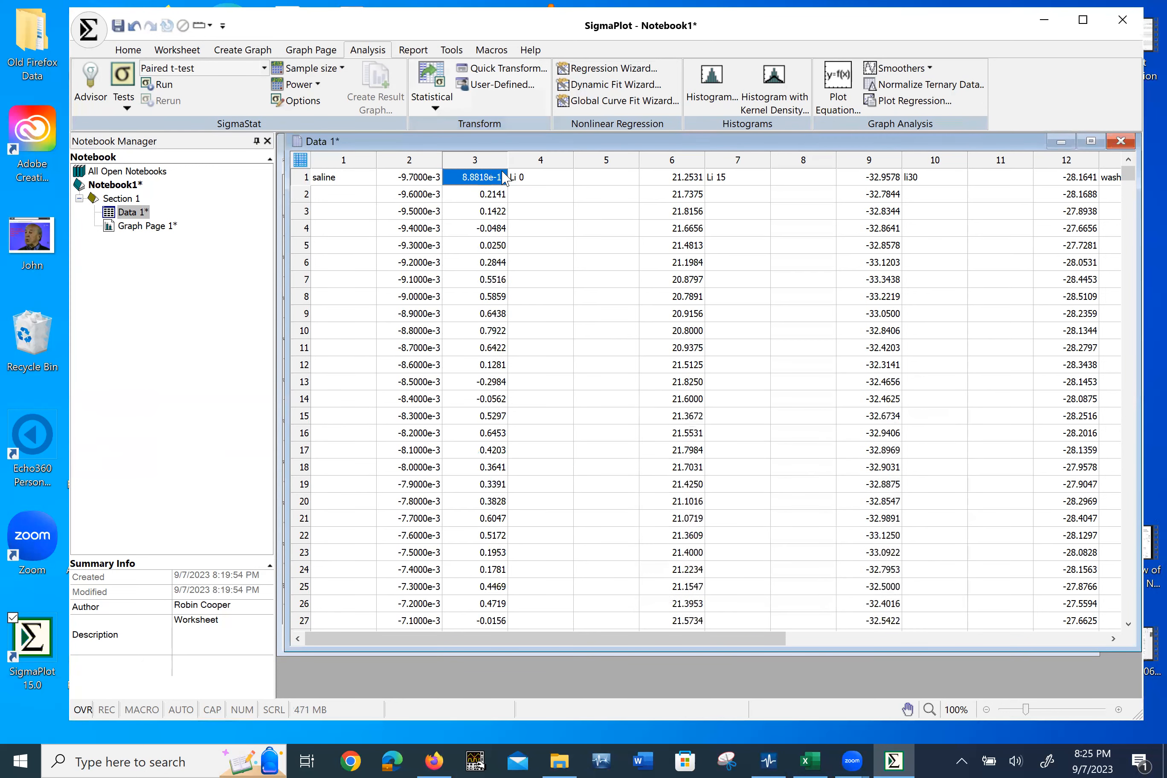
Step: Zero the Li 0 baseline by copying column 6's first value and running the user-defined transform col(6)=col(6)-21.2531200000000000
{"action": "left_click", "coordinate": [697, 180]}
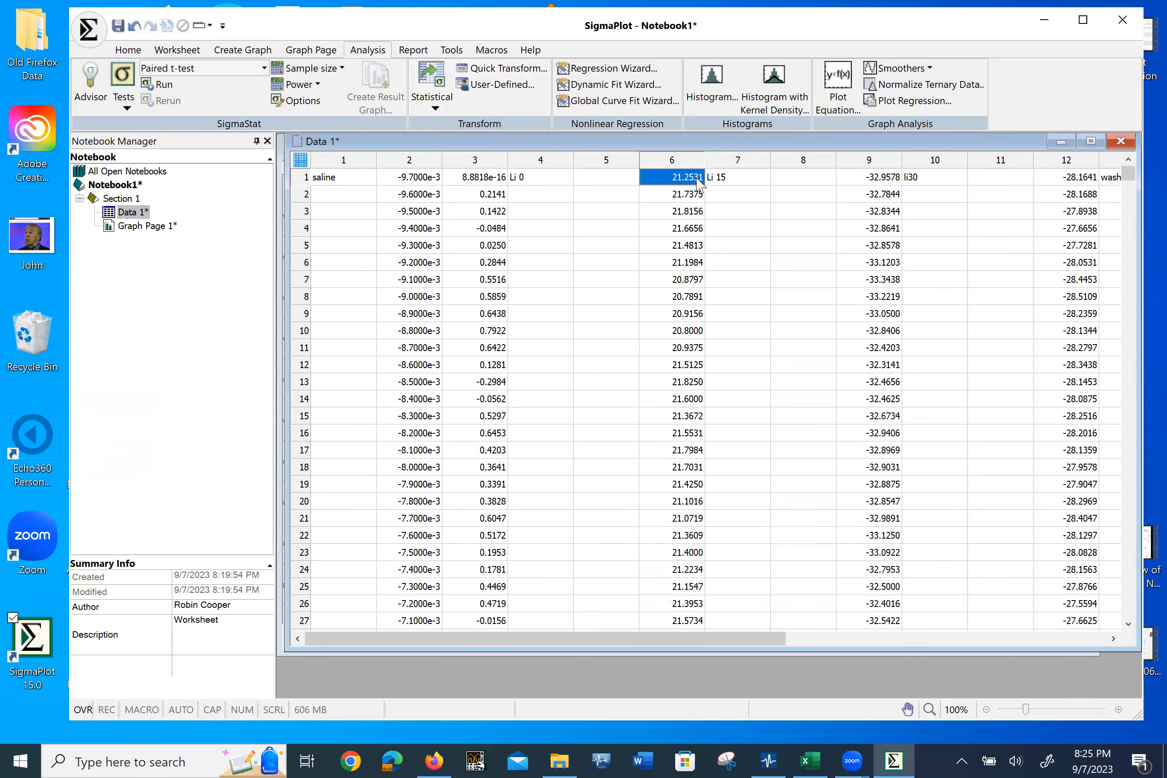
{"action": "left_click", "coordinate": [498, 84]}
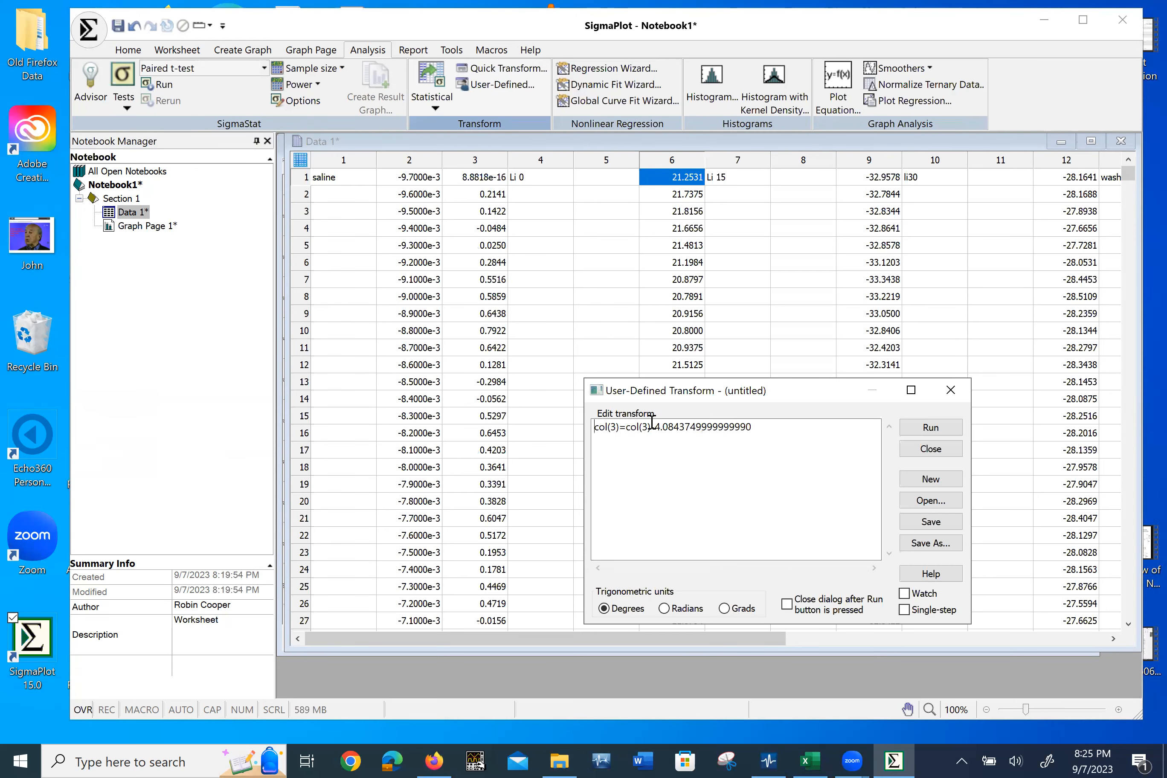
{"action": "left_click", "coordinate": [806, 435]}
{"action": "left_click_drag", "start_coordinate": [690, 433], "coordinate": [656, 431]}
{"action": "type", "text": "21.2531200000000000"}
{"action": "key", "text": "BackSpace"}
{"action": "type", "text": "6"}
{"action": "left_click", "coordinate": [931, 427]}
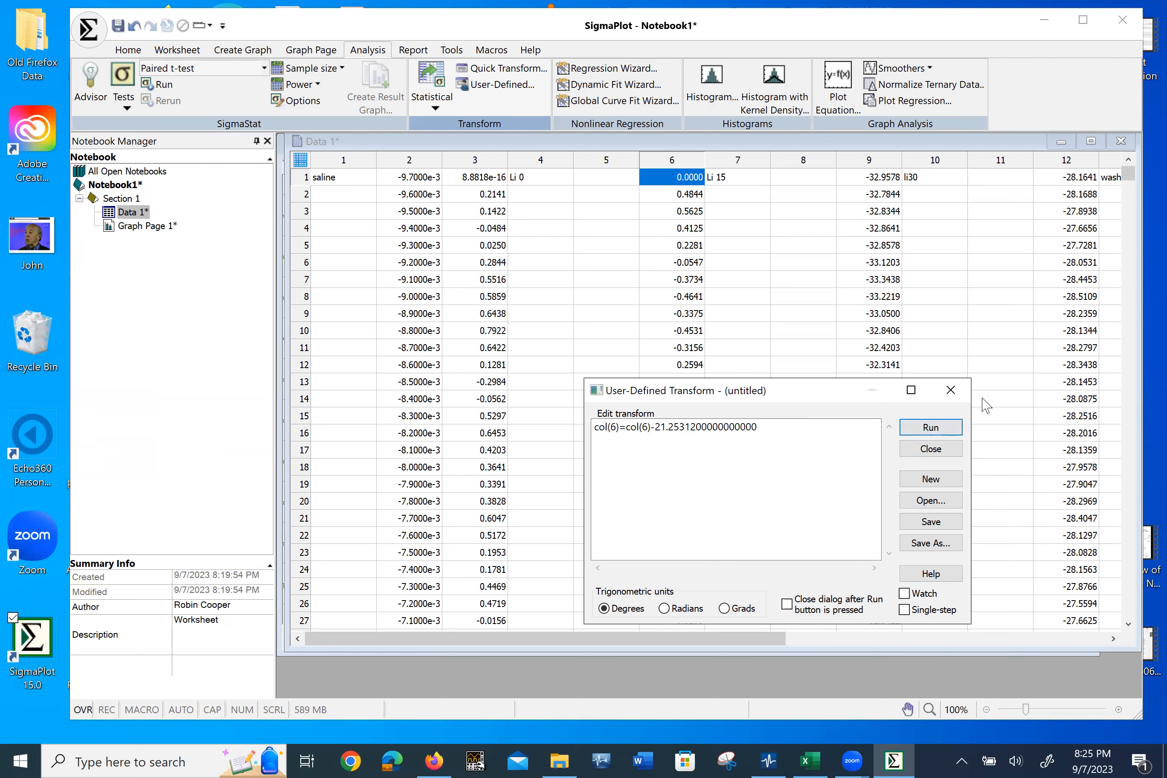
{"action": "left_click", "coordinate": [956, 394]}
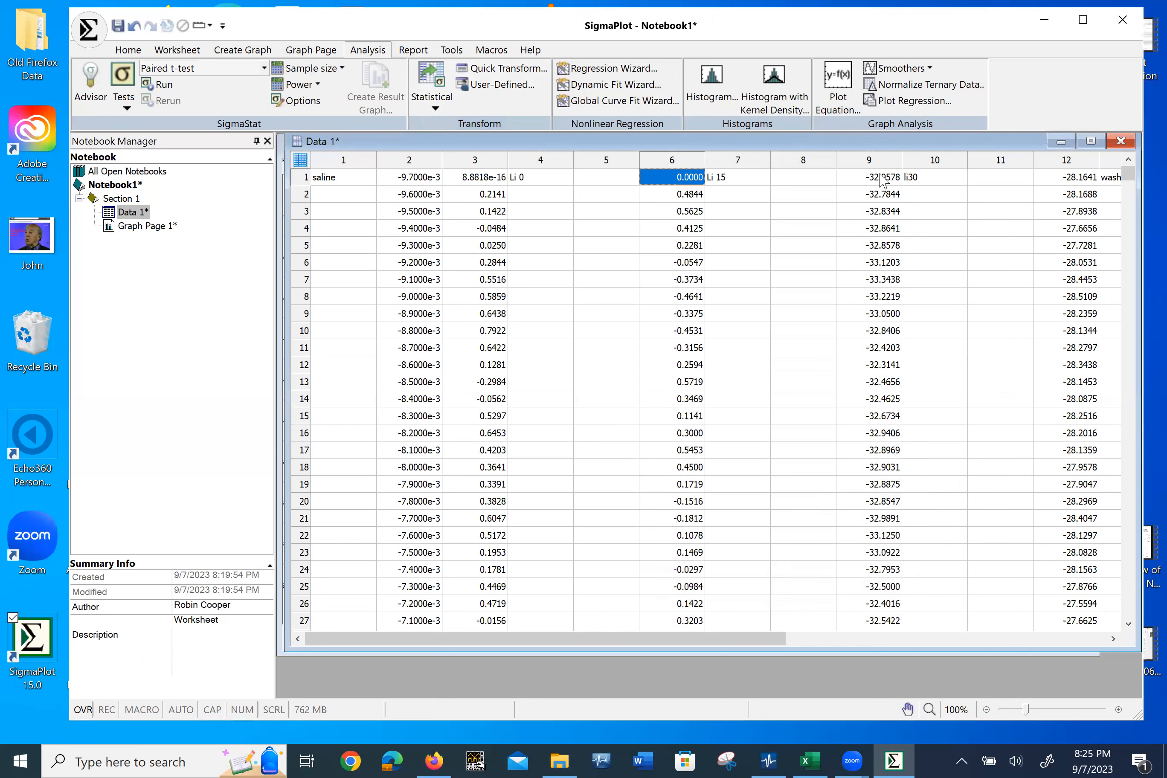
Step: Zero the Li 15 baseline by copying column 9's first value and running the user-defined transform col(9)=col(9)+32.9578100000000000
{"action": "left_click", "coordinate": [882, 180]}
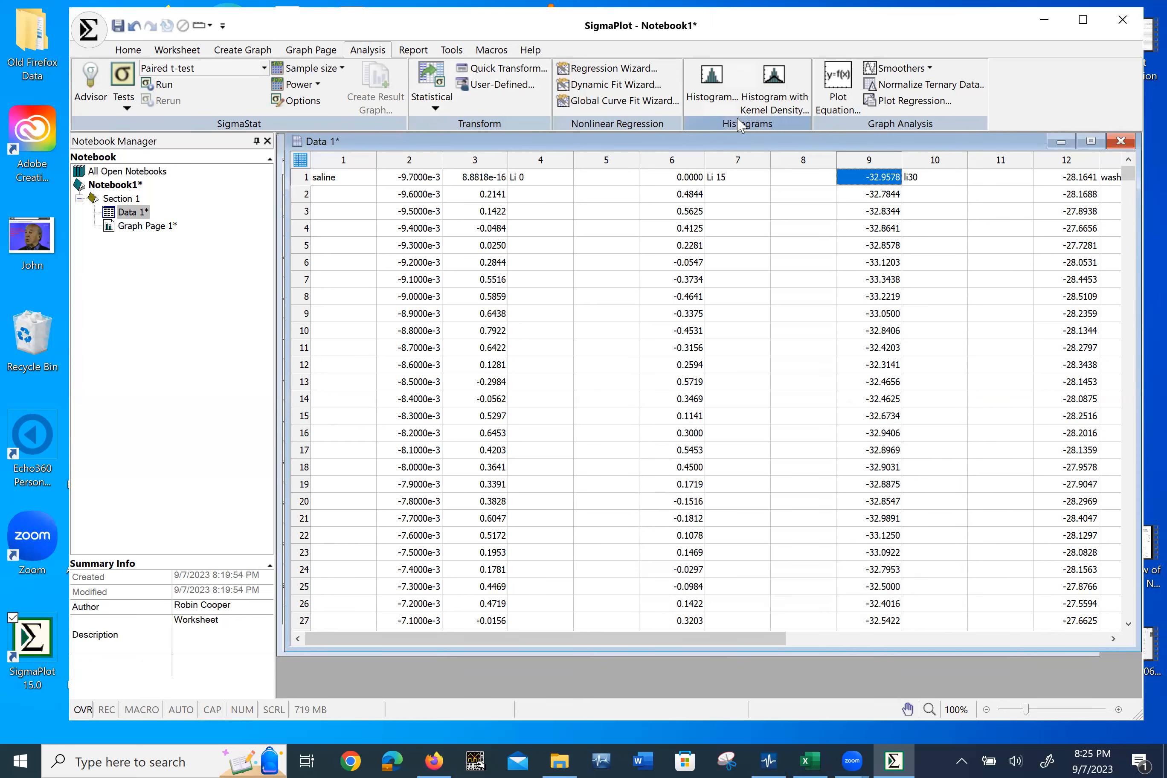
{"action": "left_click", "coordinate": [498, 85]}
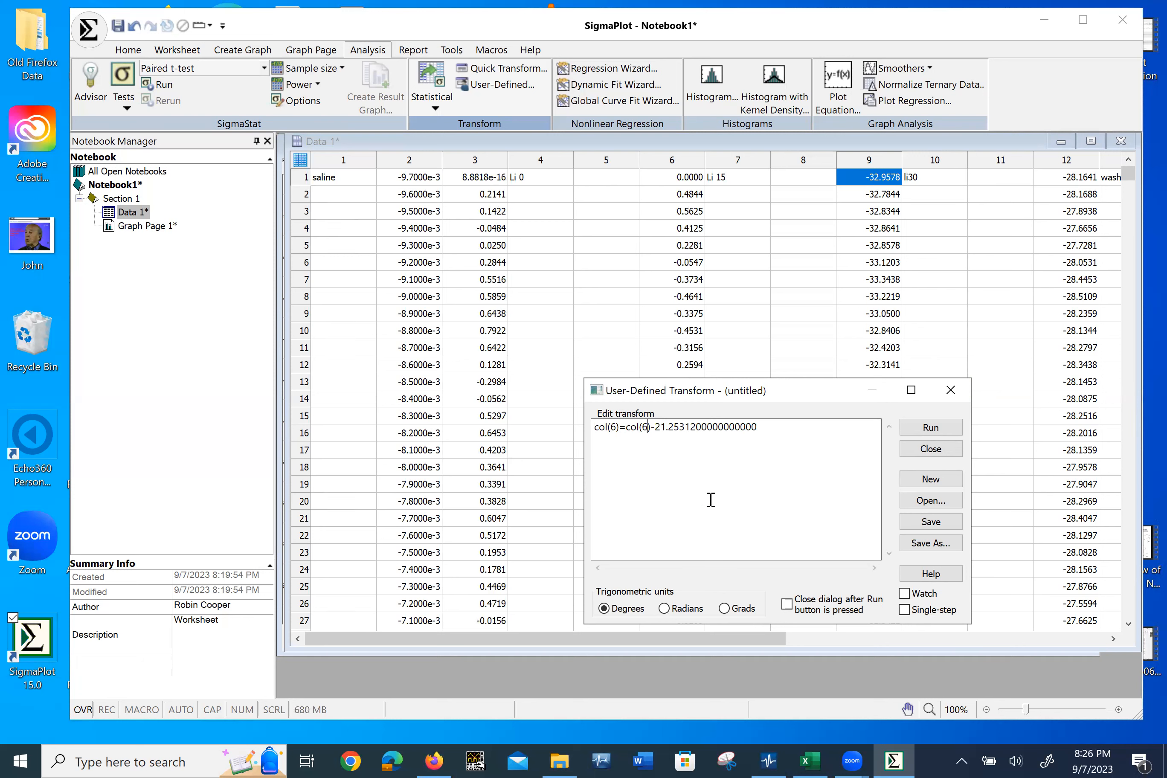
{"action": "key", "text": "BackSpace"}
{"action": "type", "text": "9"}
{"action": "key", "text": "BackSpace"}
{"action": "type", "text": "9"}
{"action": "left_click_drag", "start_coordinate": [759, 429], "coordinate": [663, 431]}
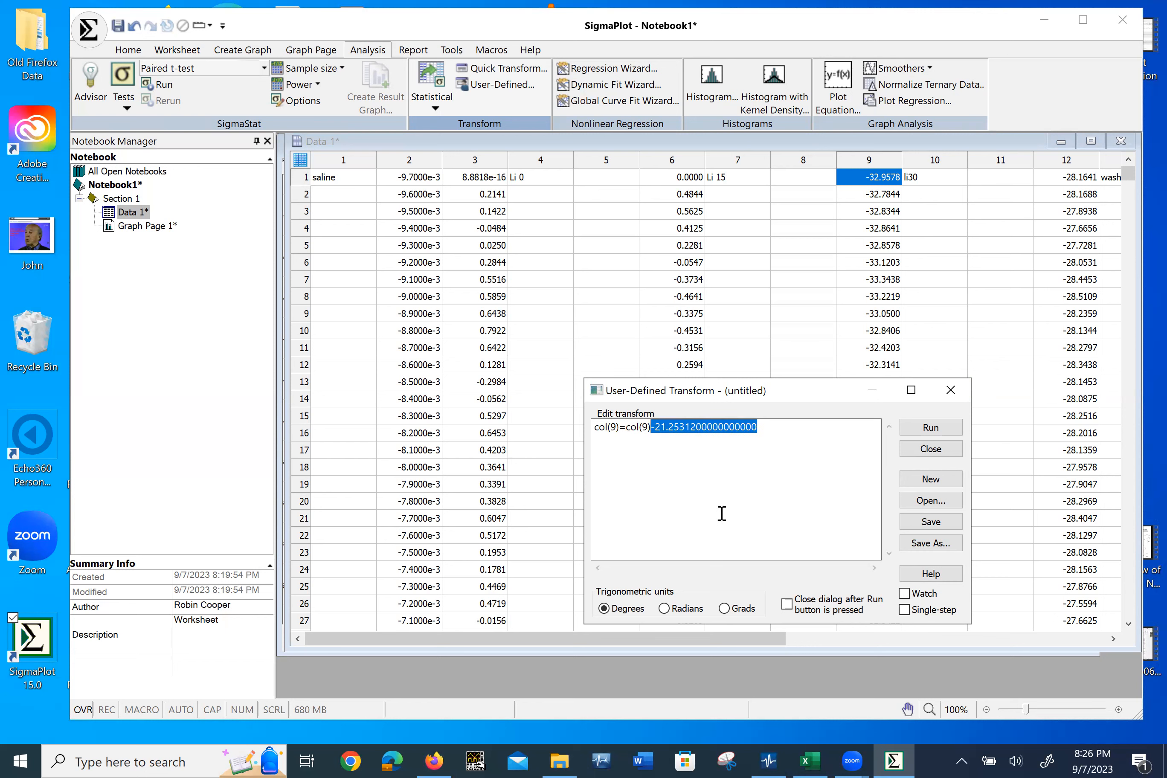
{"action": "type", "text": "+"}
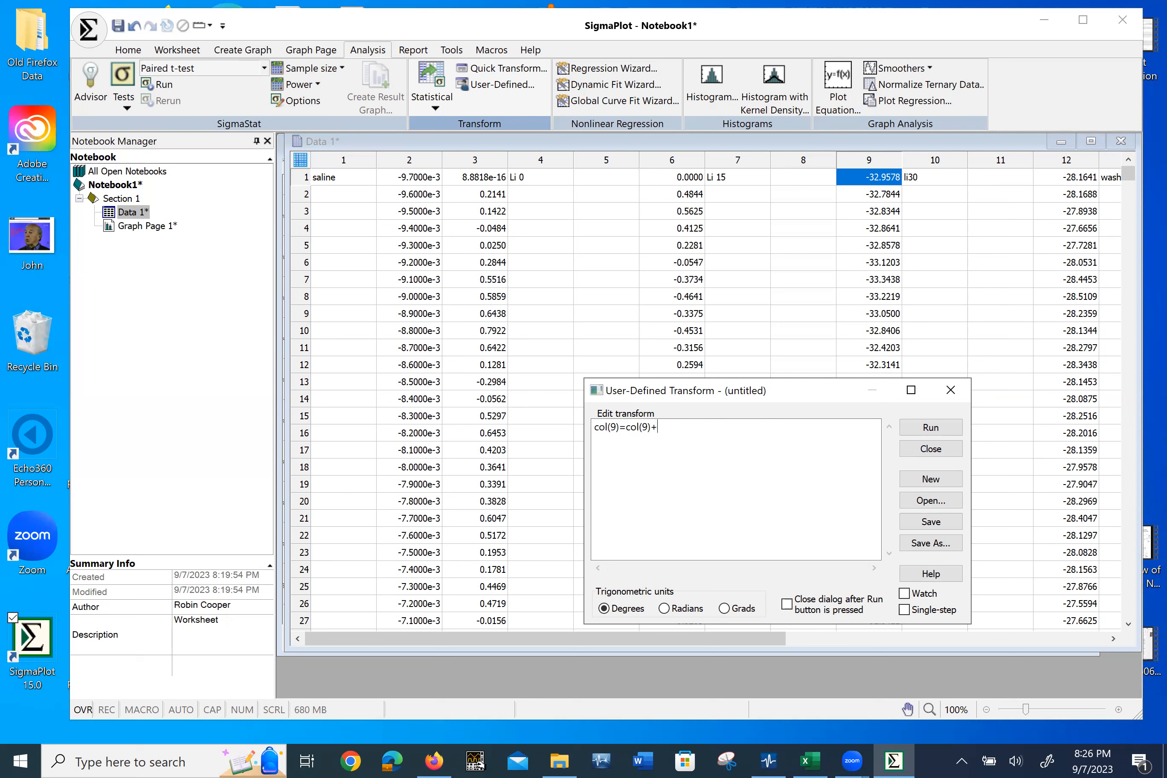
{"action": "type", "text": "-32.9578100000000000"}
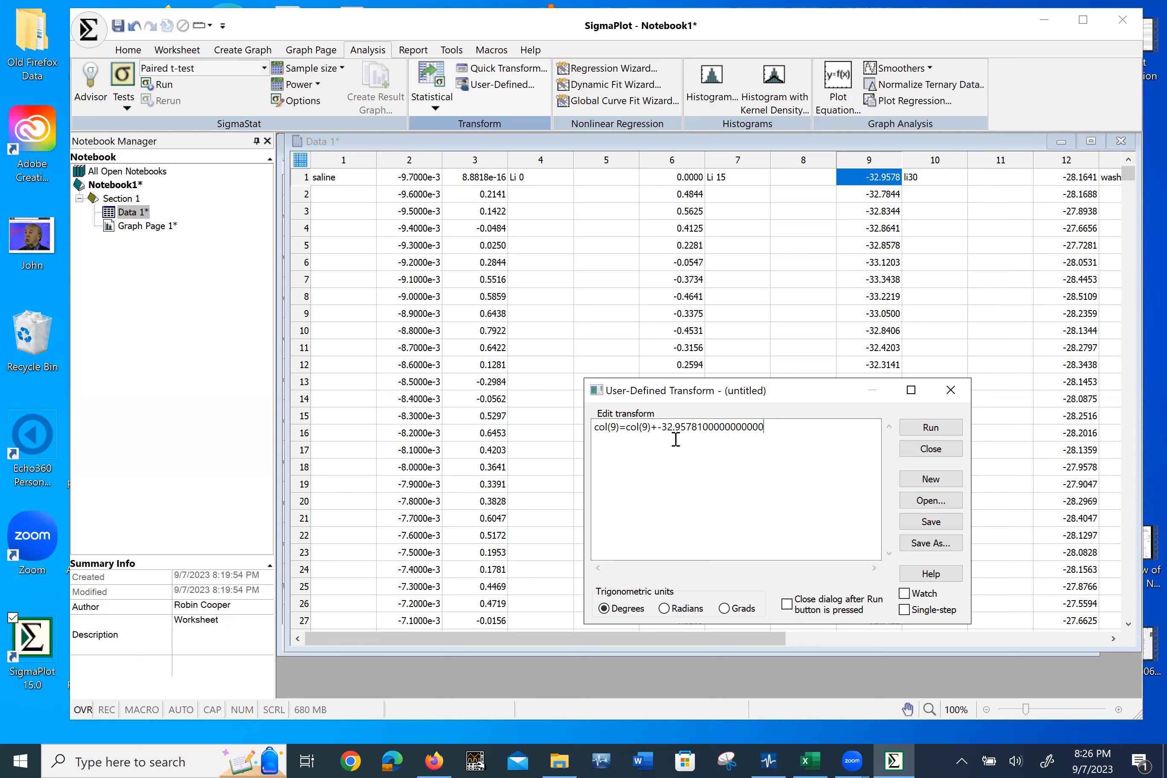
{"action": "key", "text": "BackSpace"}
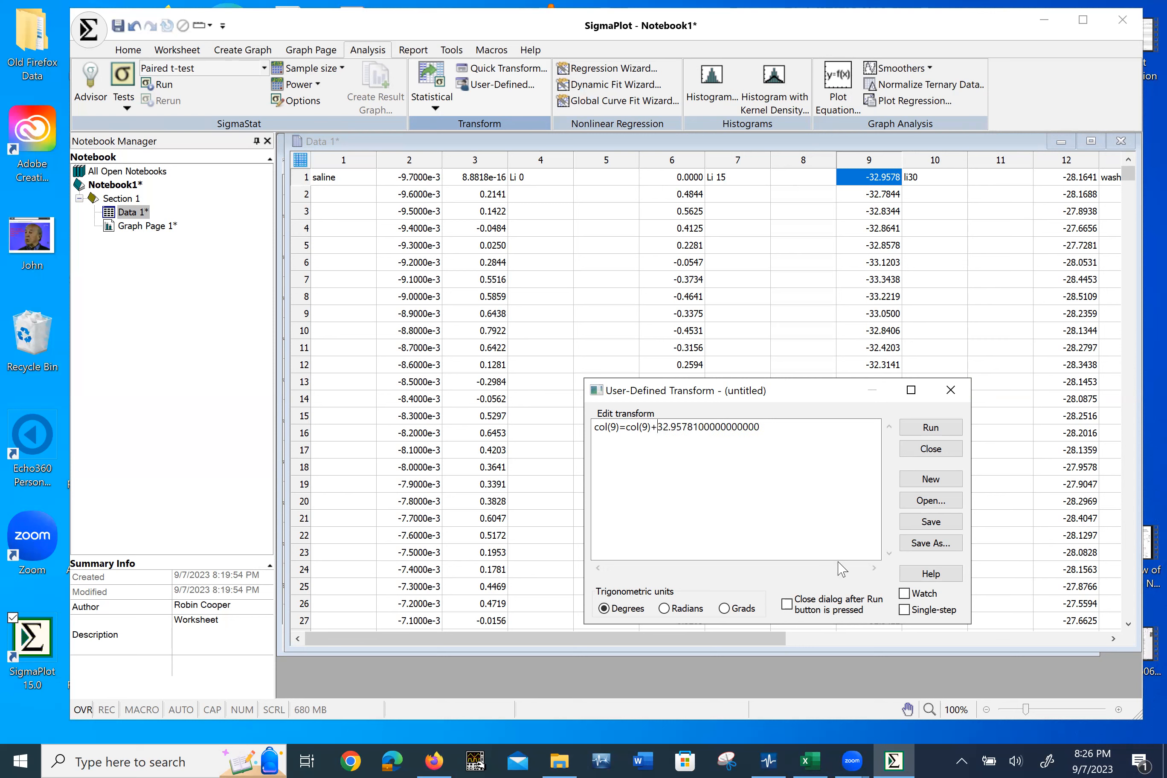
{"action": "left_click", "coordinate": [935, 429]}
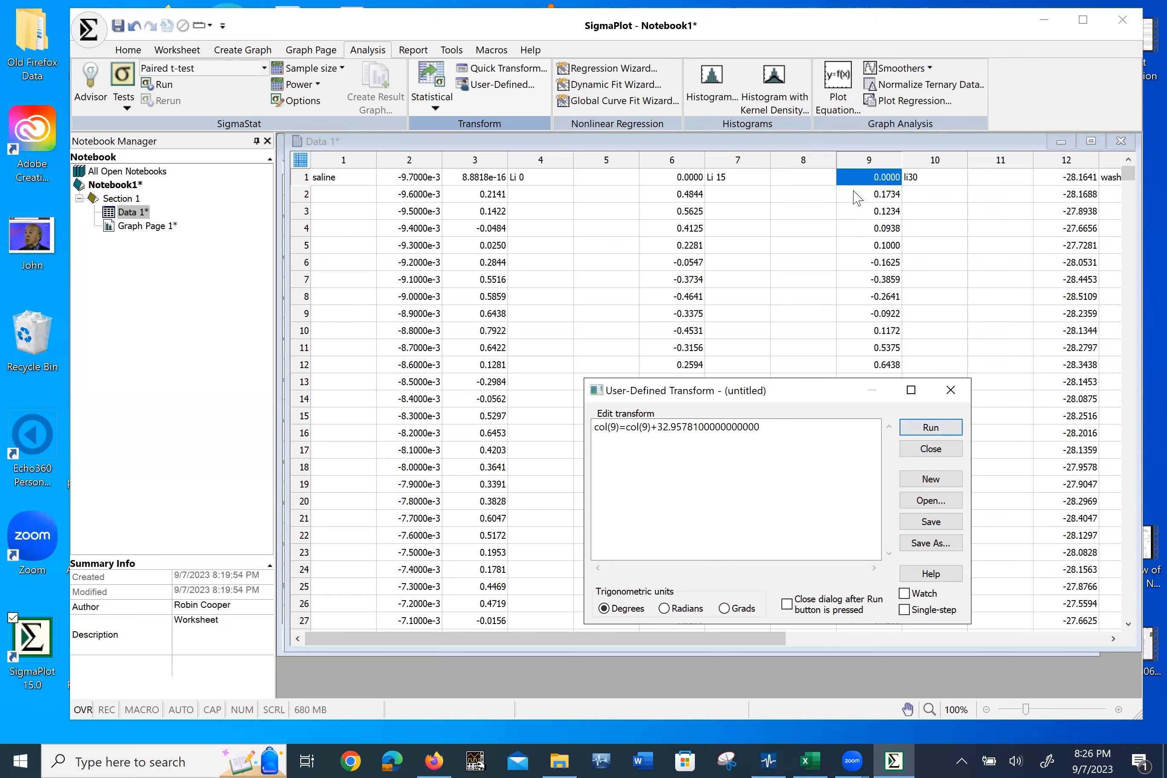
{"action": "left_click", "coordinate": [951, 390]}
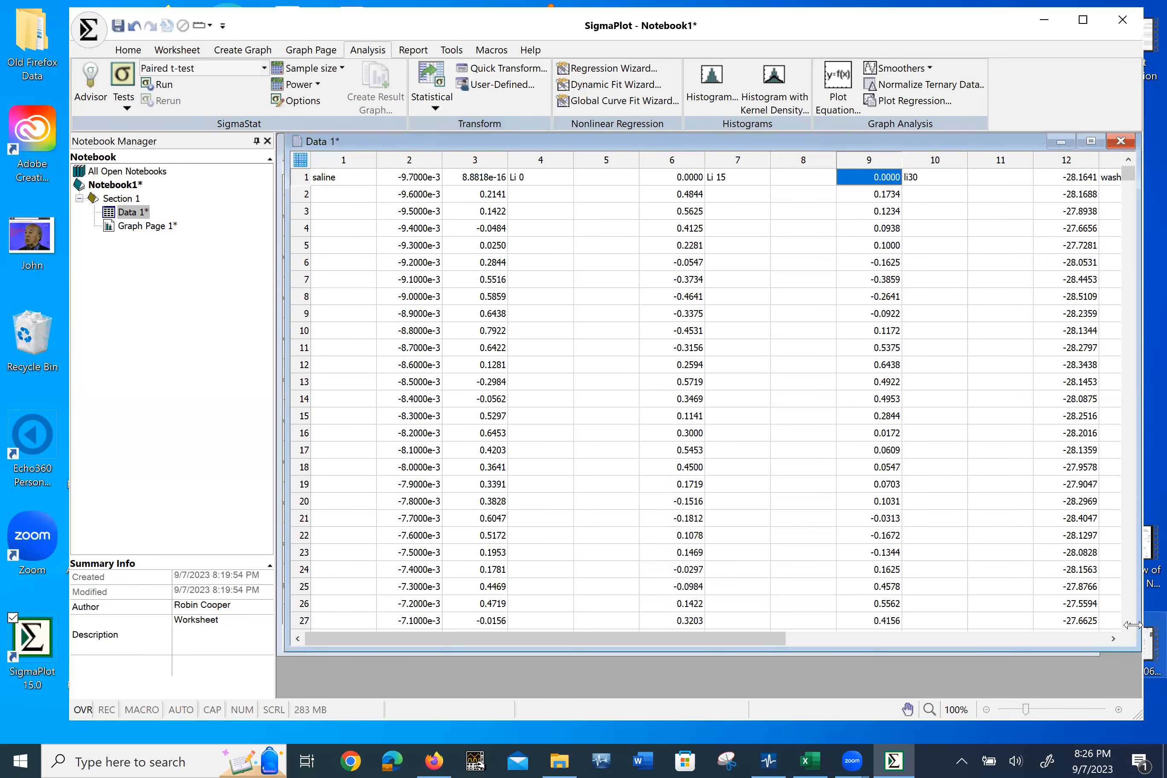
Step: Zero the li30 baseline by copying column 12's first value and running the user-defined transform col(12)=col(12)+28.1640600000000000
{"action": "left_click", "coordinate": [1113, 639]}
{"action": "left_click", "coordinate": [1114, 639]}
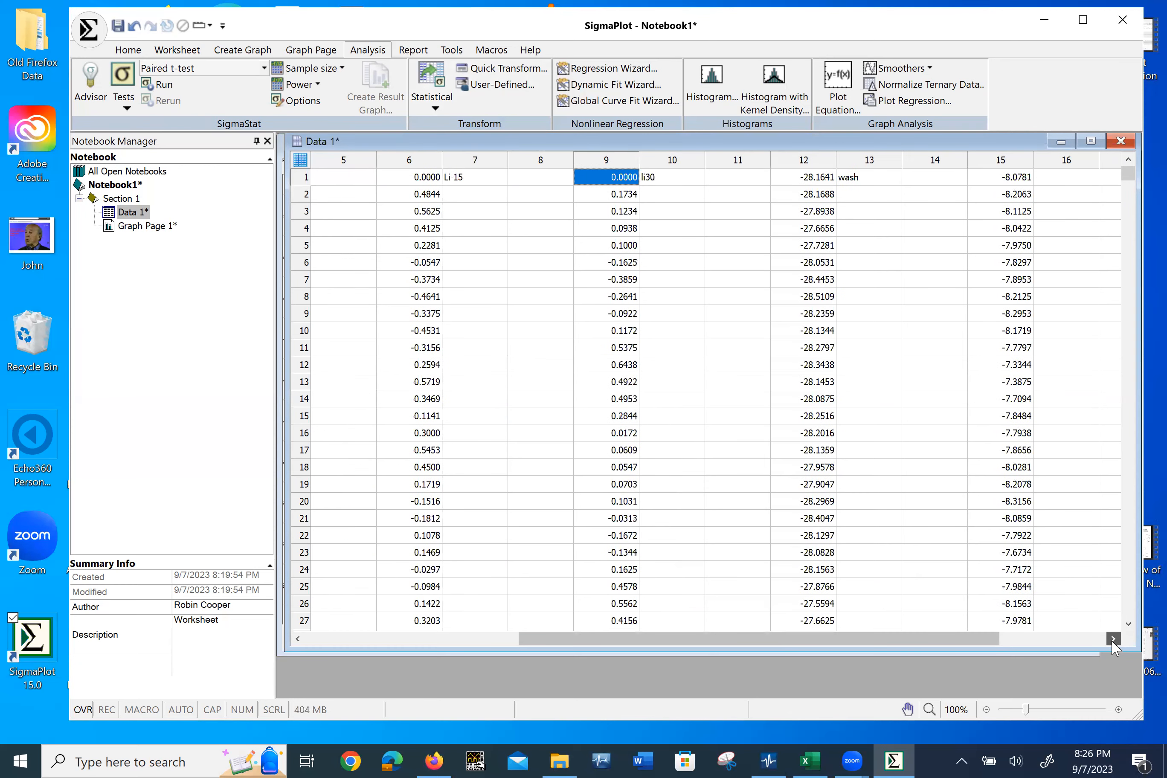
{"action": "left_click", "coordinate": [1113, 639]}
{"action": "left_click", "coordinate": [624, 178]}
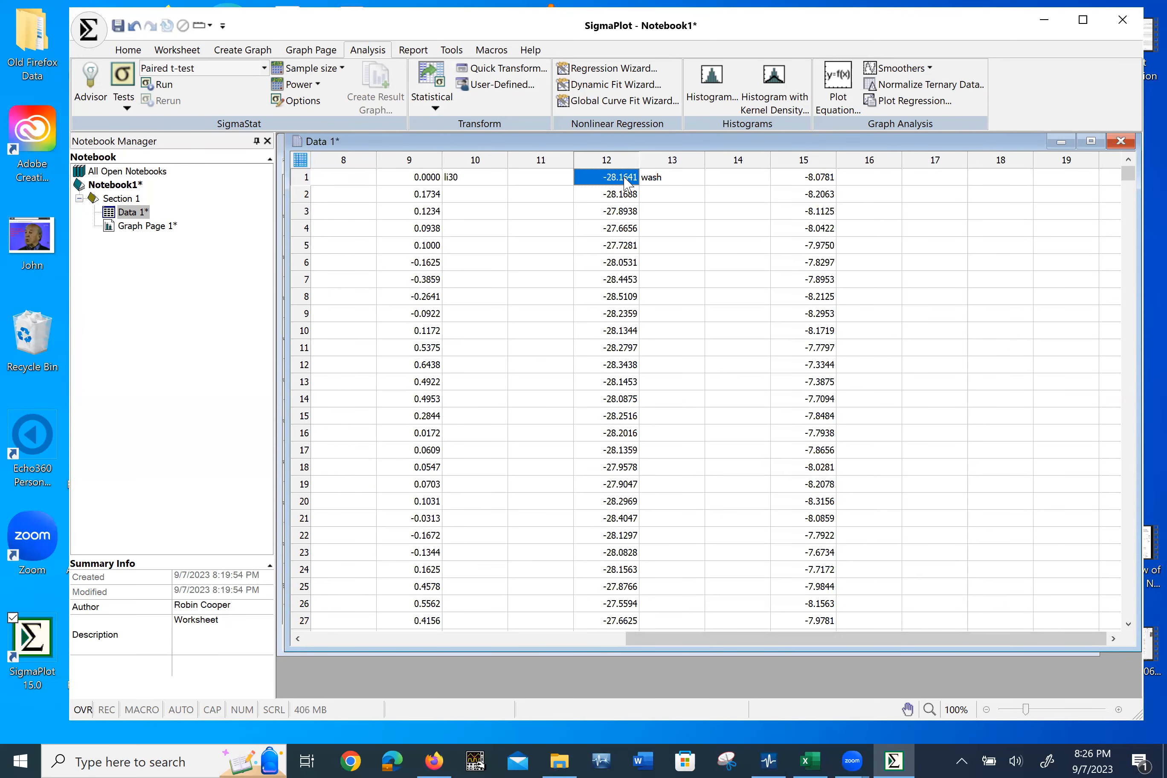
{"action": "left_click", "coordinate": [498, 84]}
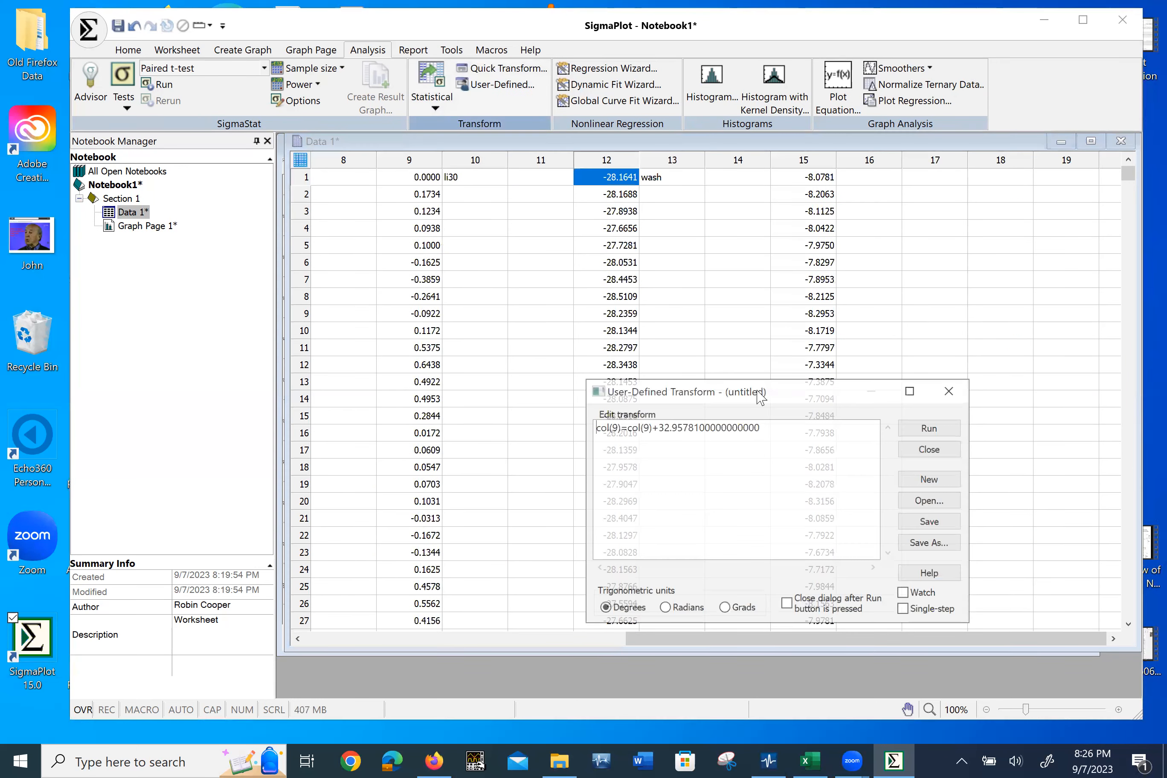
{"action": "left_click_drag", "start_coordinate": [760, 428], "coordinate": [677, 431]}
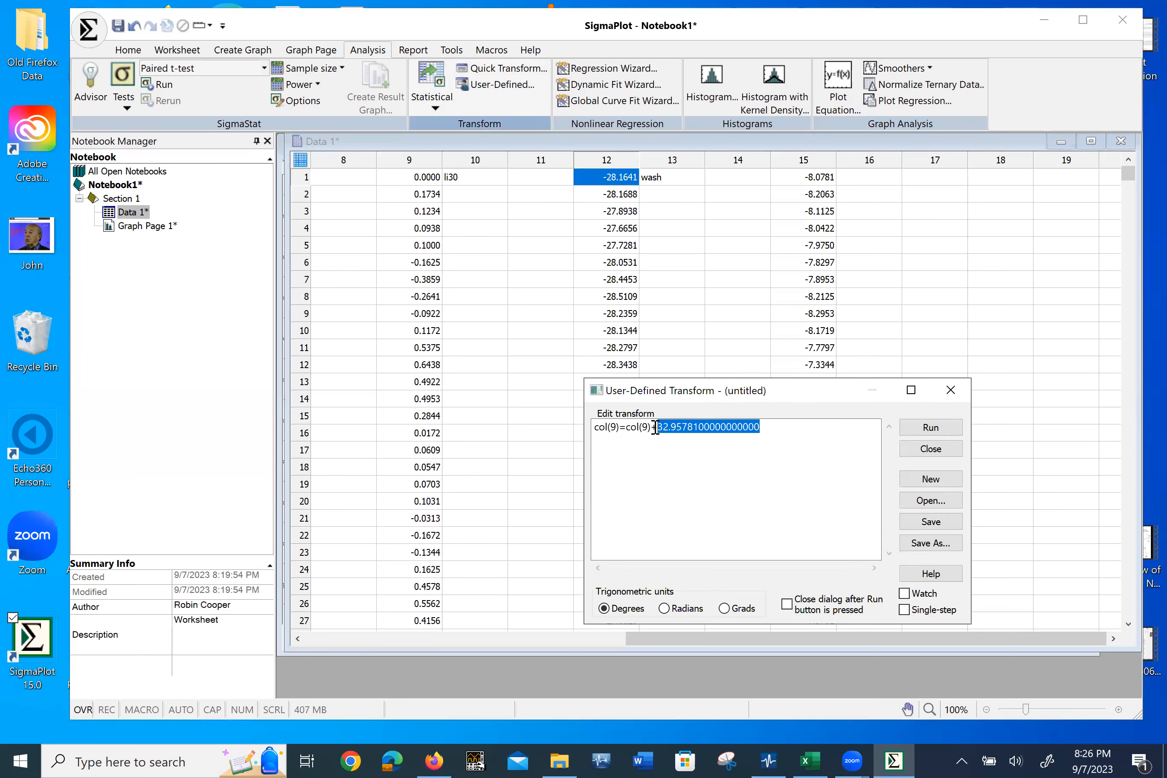
{"action": "type", "text": "-28.1640600000000000"}
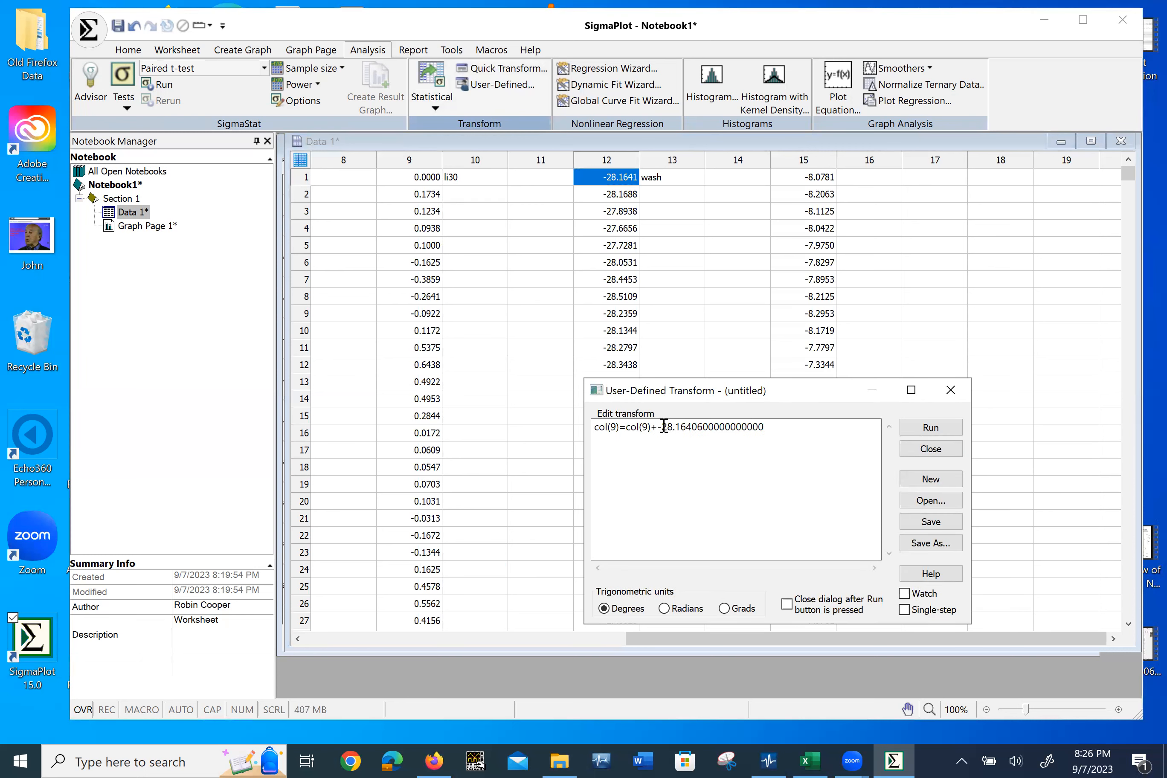
{"action": "key", "text": "BackSpace"}
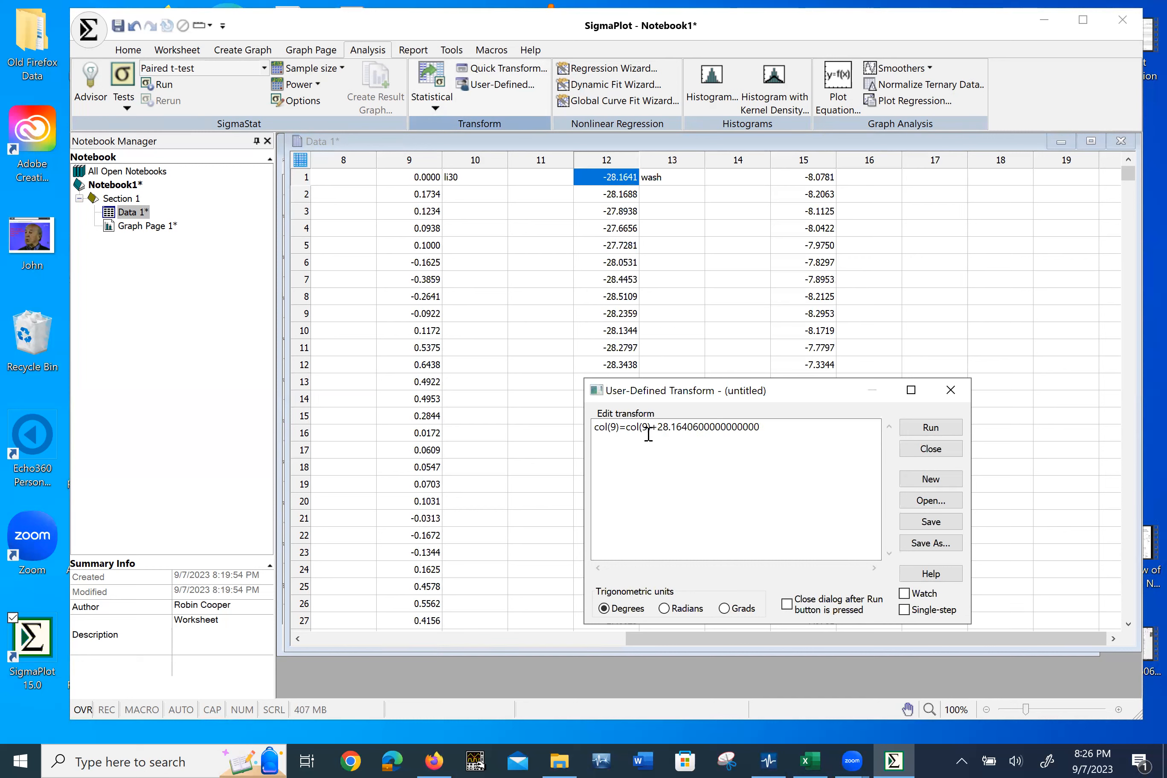
{"action": "key", "text": "BackSpace"}
{"action": "type", "text": "12"}
{"action": "key", "text": "BackSpace"}
{"action": "type", "text": "12"}
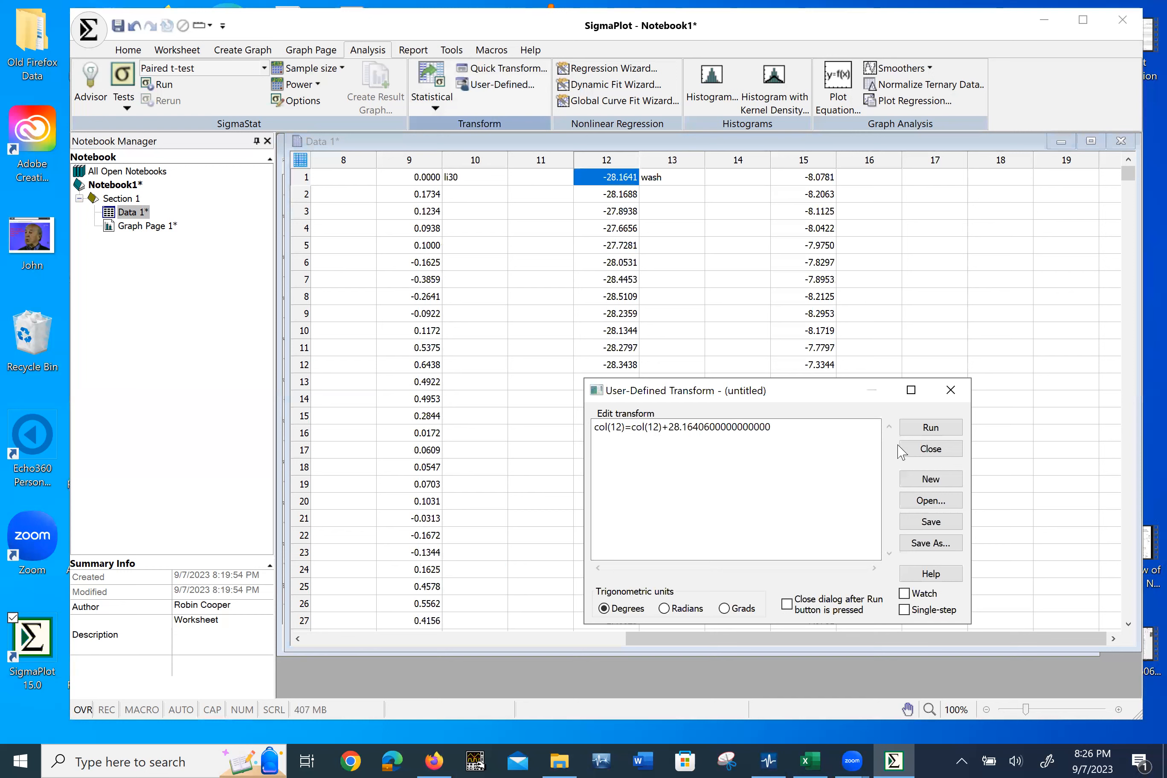
{"action": "left_click", "coordinate": [930, 427]}
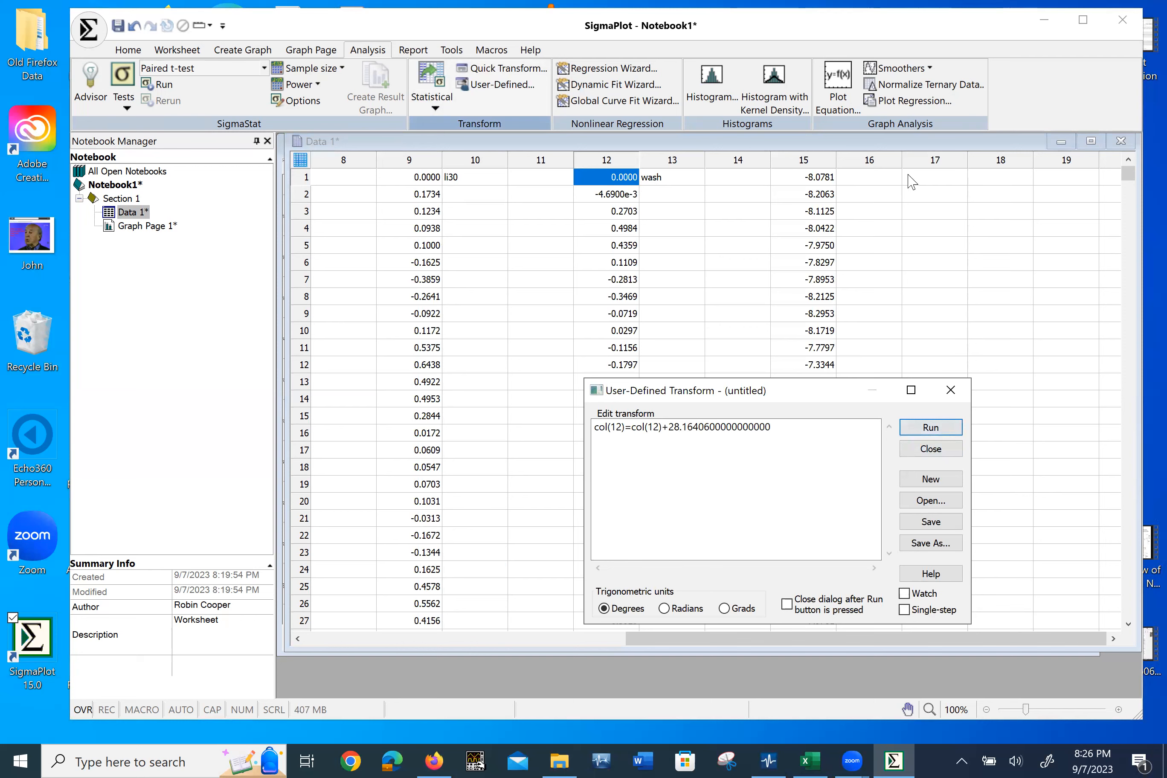
{"action": "left_click", "coordinate": [951, 390]}
Step: Zero the wash baseline with the user-defined transform col(15)=col(15)+8.0781250000000000, using column 15's first value, and reopen Graph Page 1
{"action": "left_click", "coordinate": [832, 185]}
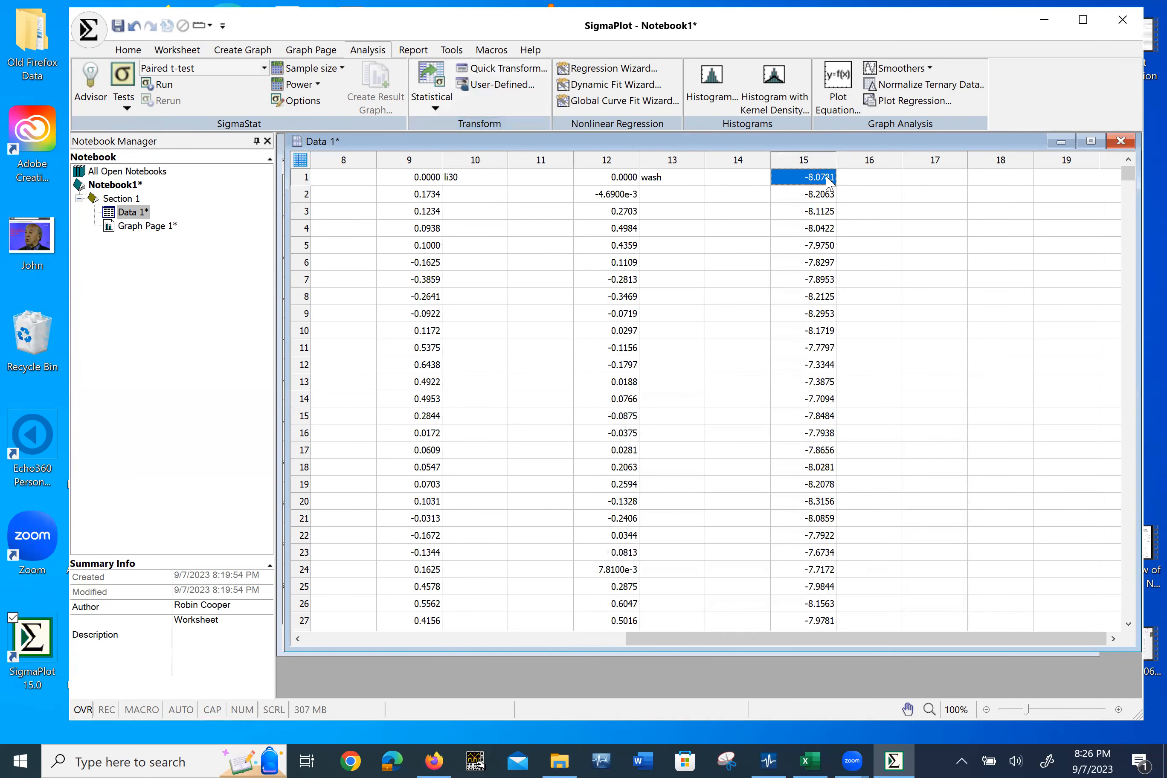
{"action": "left_click", "coordinate": [500, 84]}
{"action": "left_click_drag", "start_coordinate": [753, 426], "coordinate": [677, 423]}
{"action": "left_click_drag", "start_coordinate": [775, 426], "coordinate": [665, 436]}
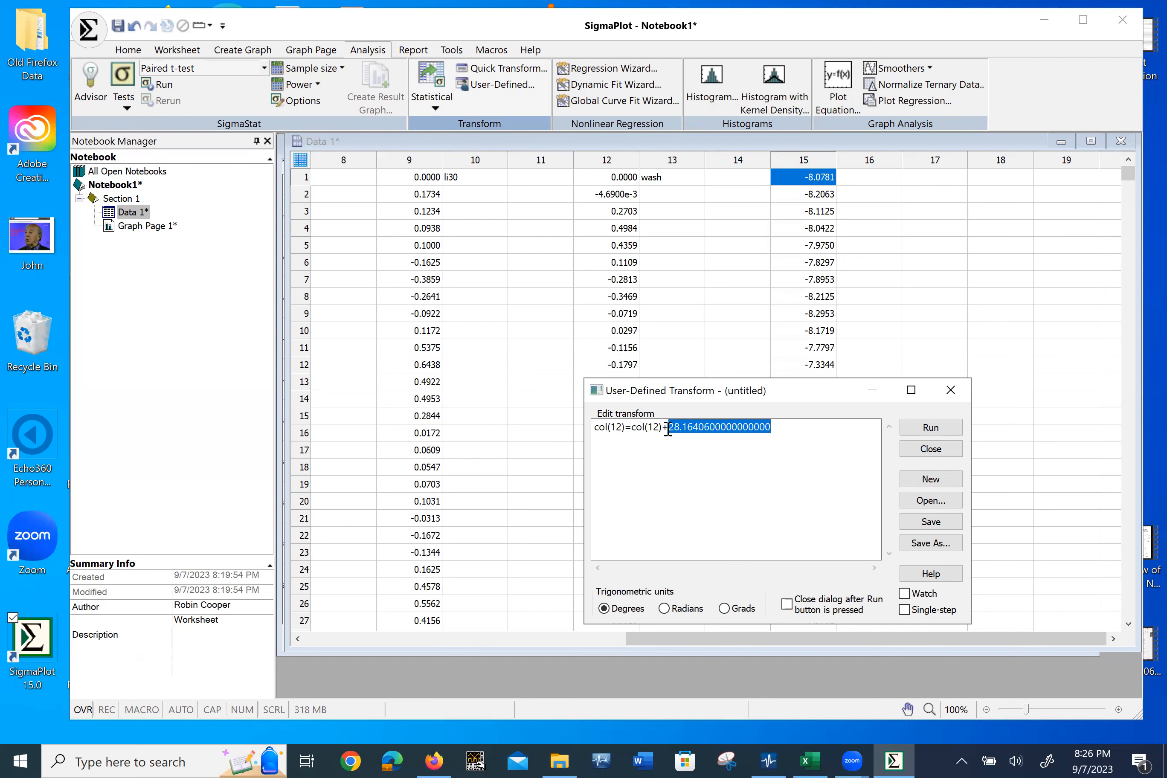
{"action": "type", "text": "-8.0781250000000000"}
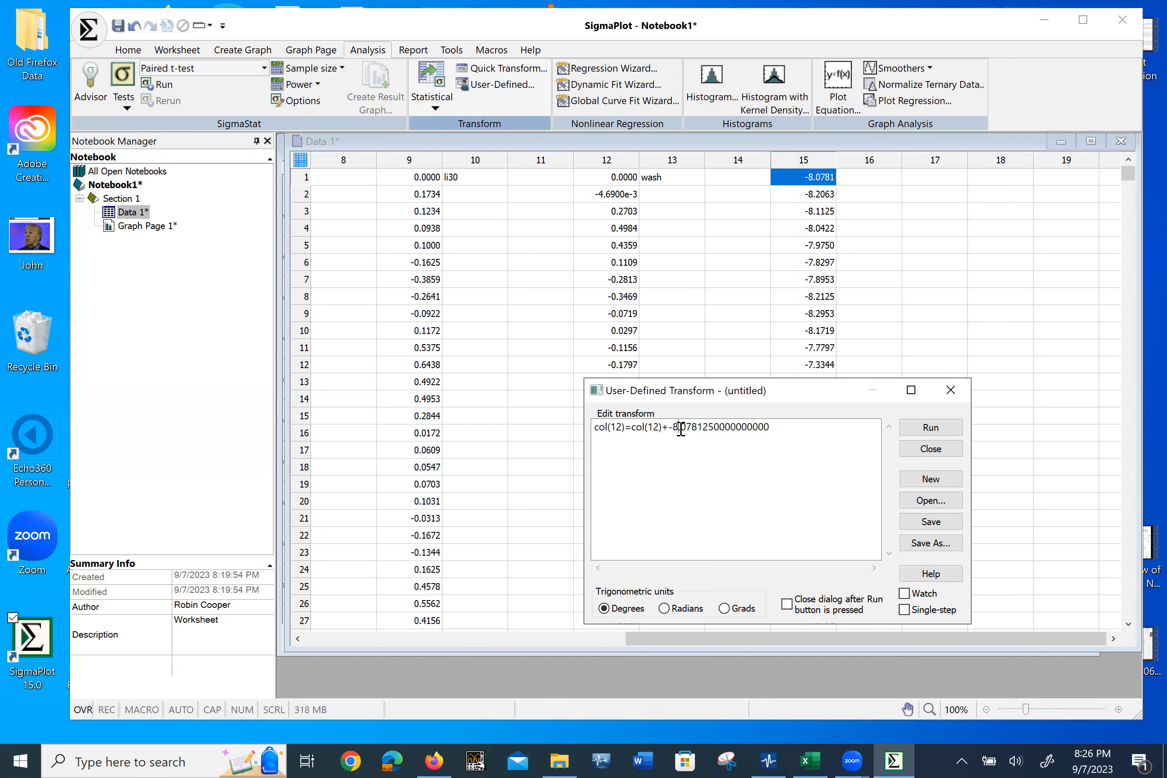
{"action": "key", "text": "BackSpace"}
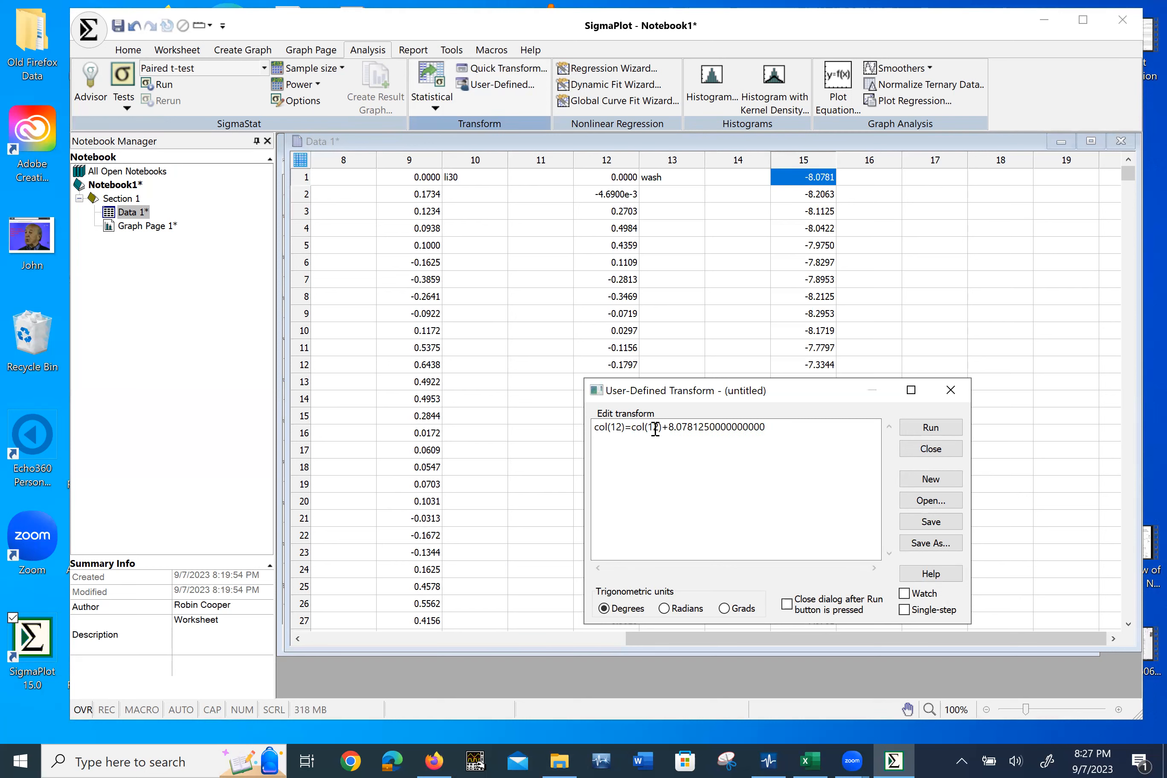
{"action": "type", "text": "5"}
{"action": "key", "text": "Delete"}
{"action": "type", "text": "5"}
{"action": "key", "text": "Delete"}
{"action": "left_click", "coordinate": [931, 427]}
{"action": "left_click", "coordinate": [950, 389]}
{"action": "double_click", "coordinate": [146, 226]}
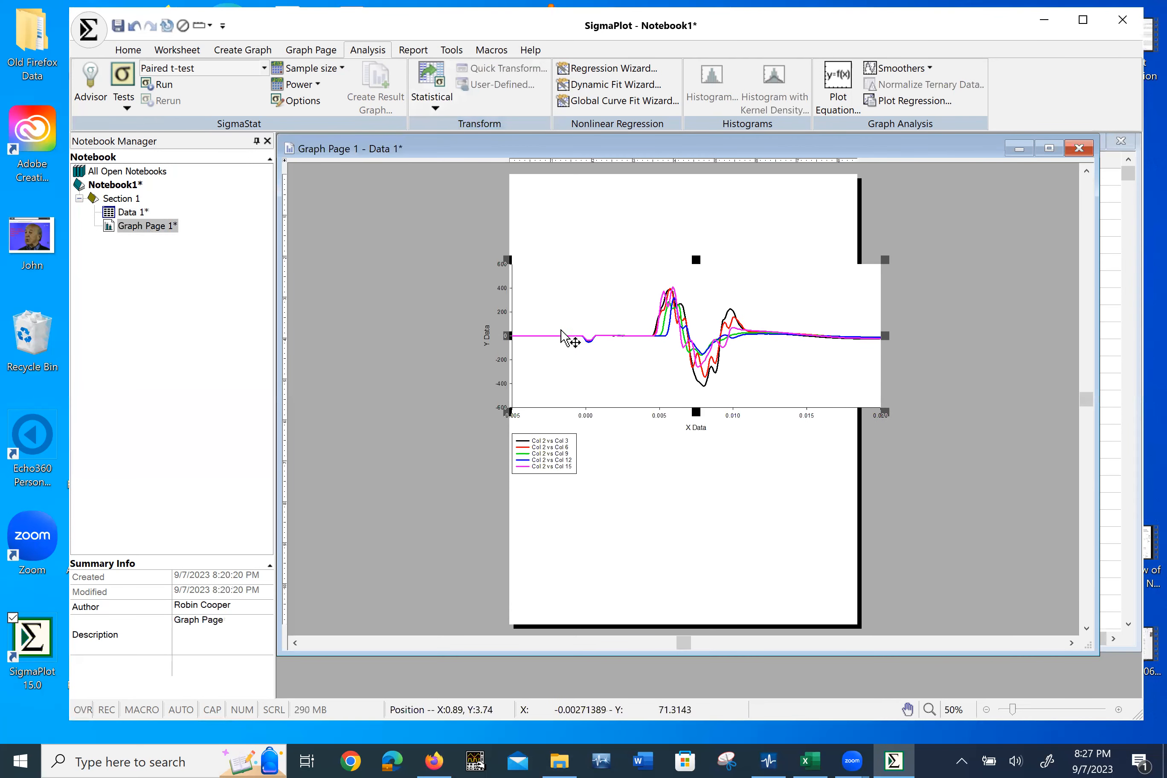
Step: Examine the shared zero baseline and the onset of each of the five overlaid waveforms on the graph page
{"action": "mouse_move", "coordinate": [627, 339]}
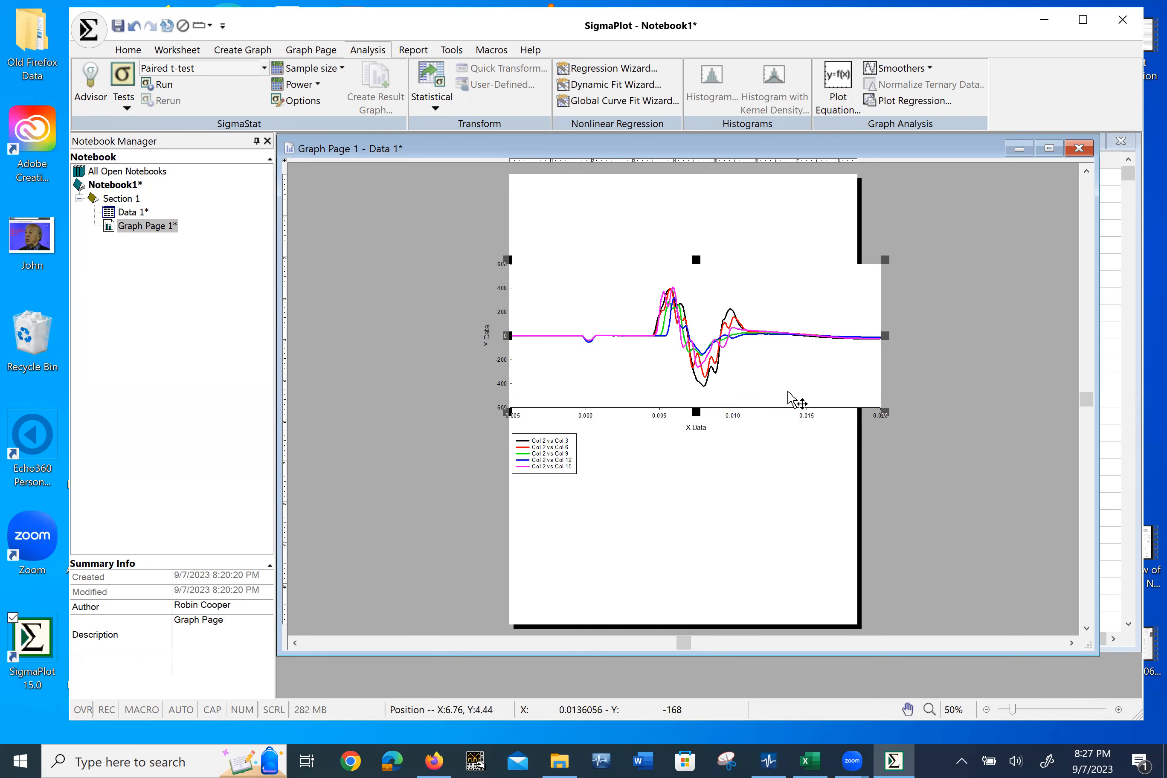
{"action": "left_click", "coordinate": [1117, 710]}
{"action": "left_click", "coordinate": [1116, 710]}
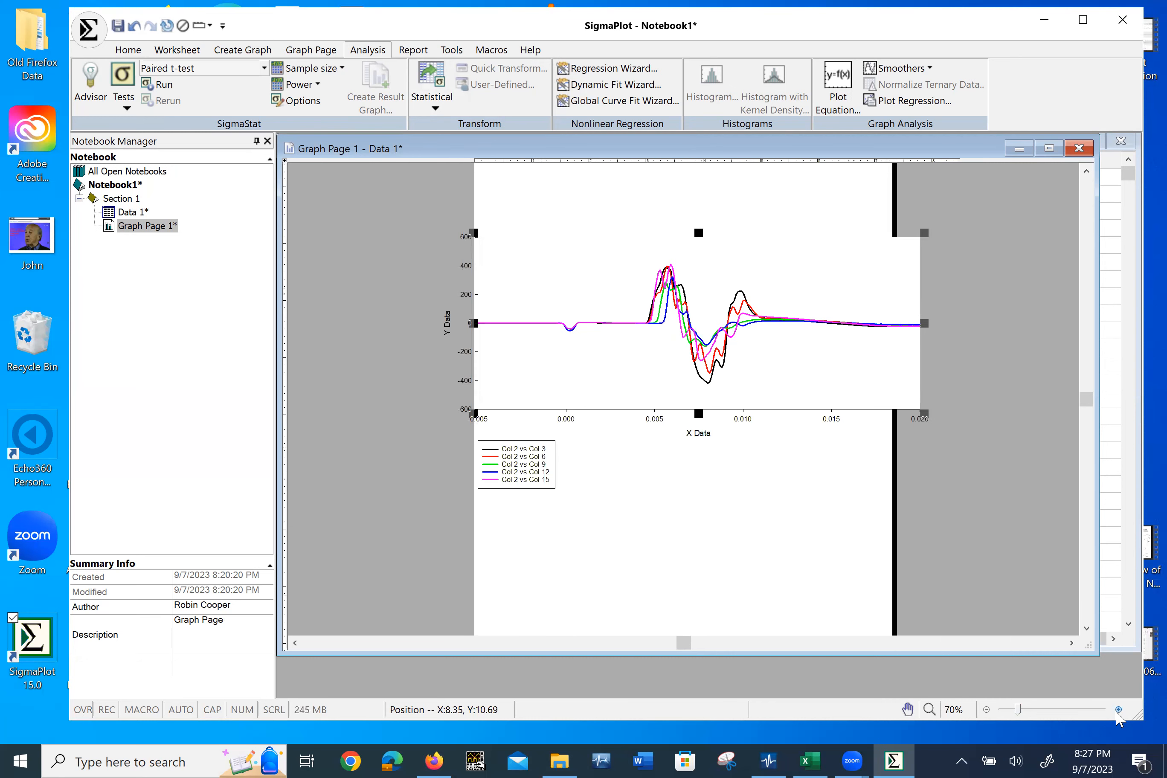
{"action": "left_click", "coordinate": [1117, 710]}
{"action": "left_click", "coordinate": [1117, 709]}
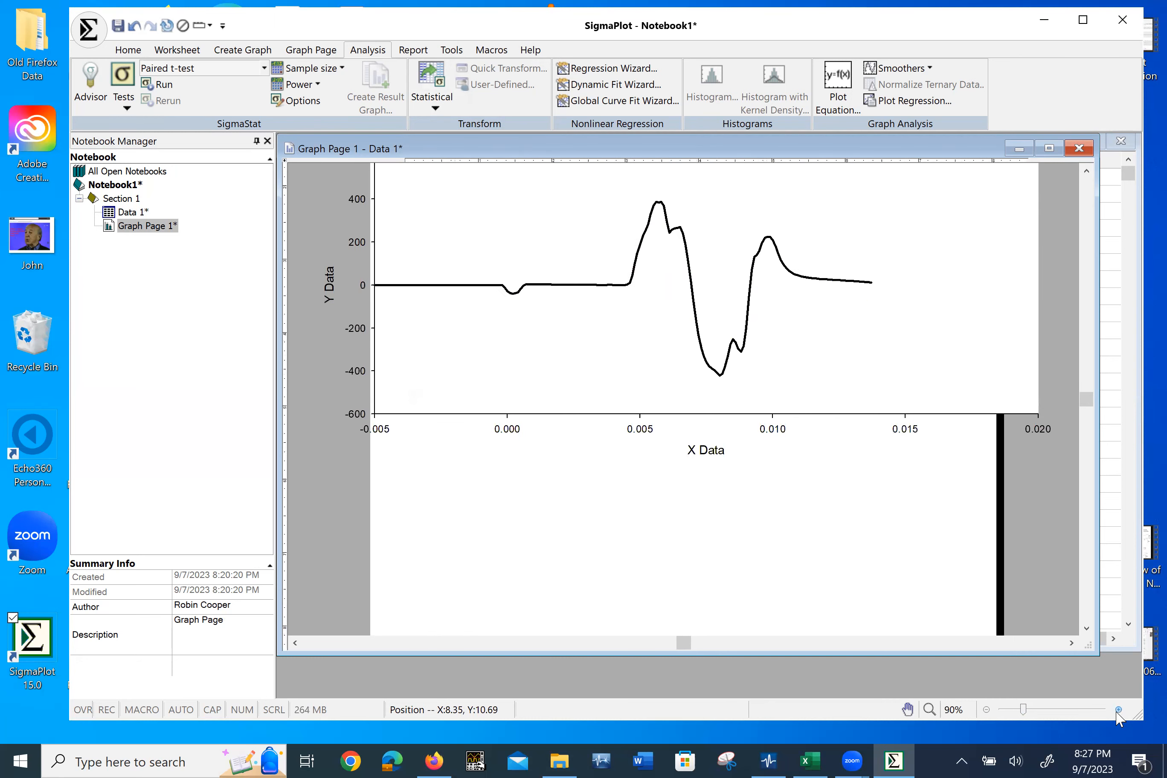
{"action": "left_click", "coordinate": [1087, 171]}
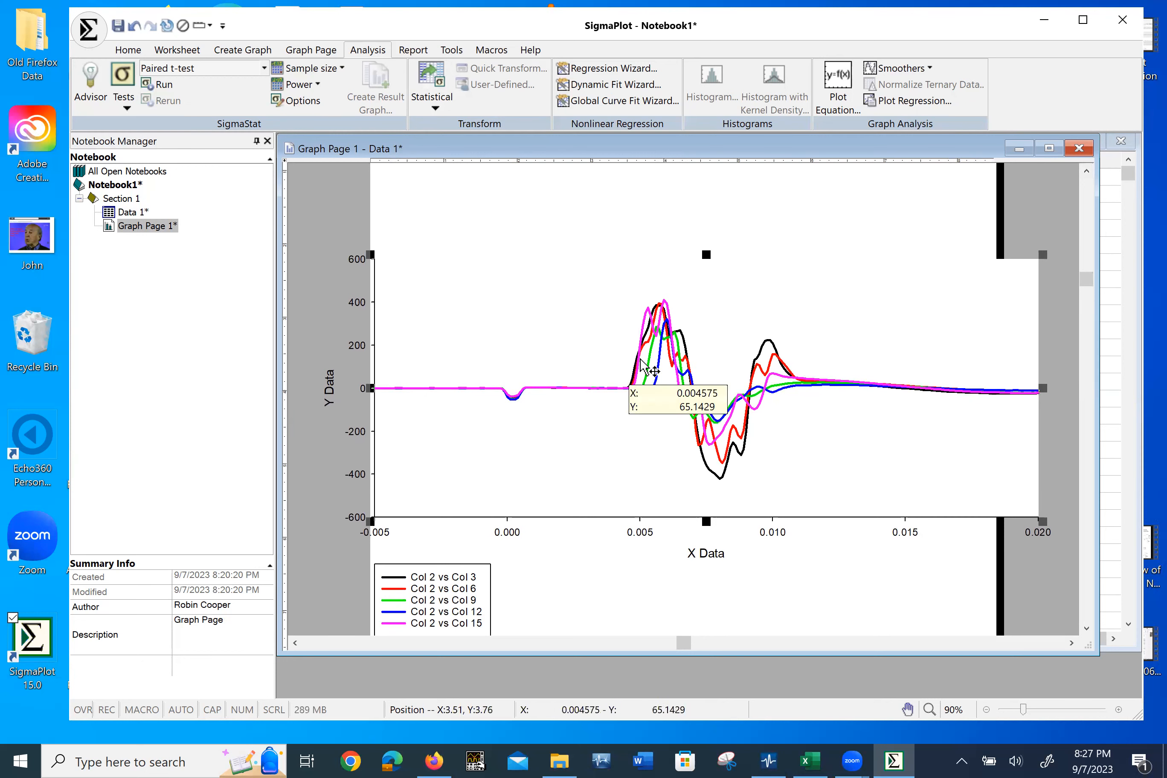
{"action": "mouse_move", "coordinate": [683, 343]}
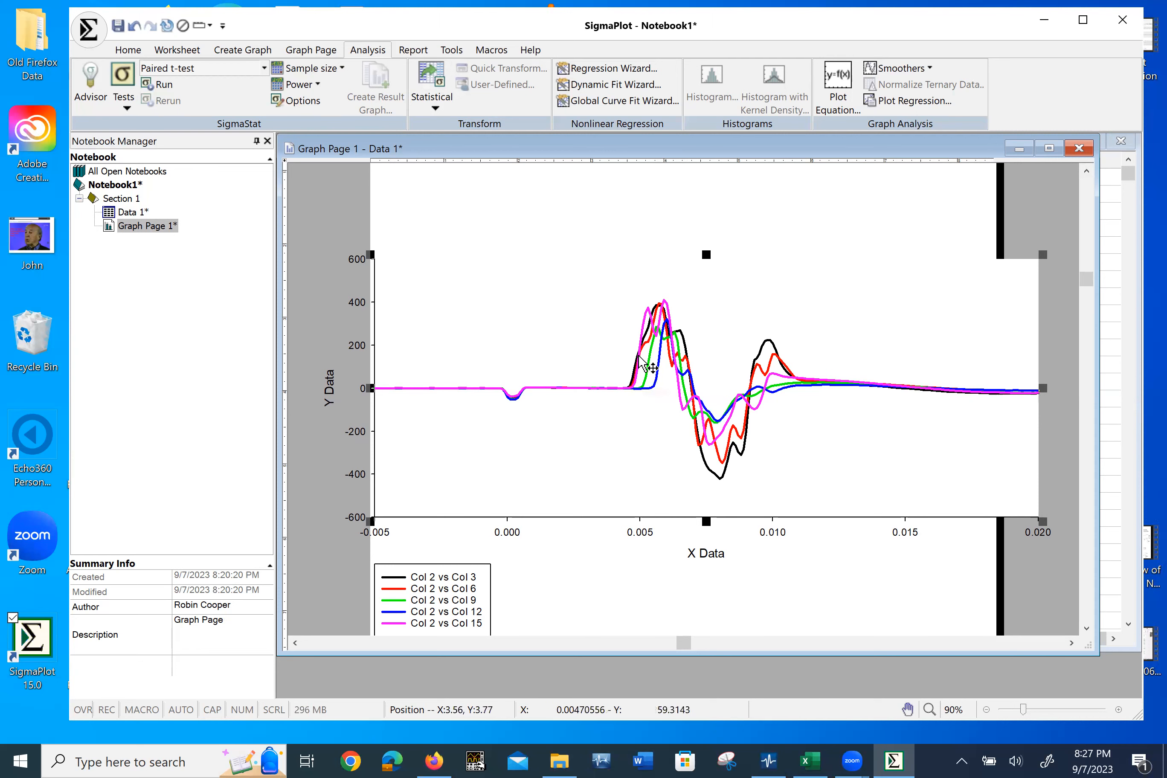
{"action": "mouse_move", "coordinate": [671, 320]}
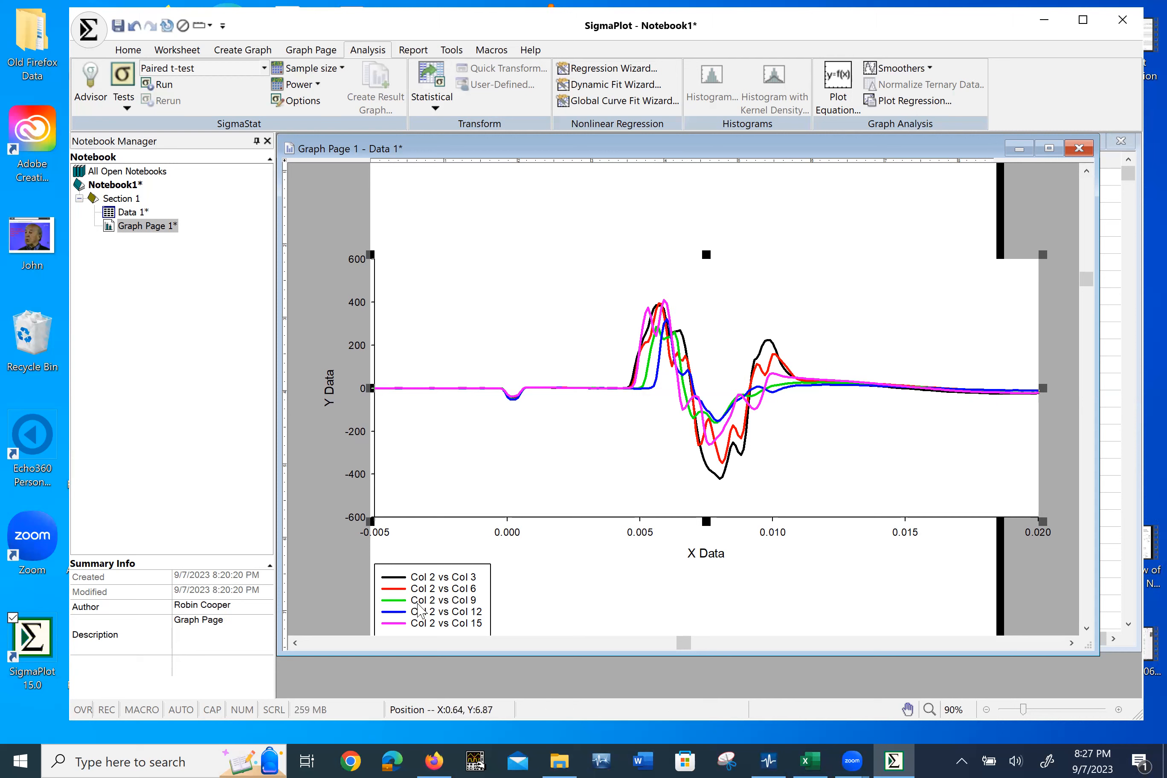
{"action": "mouse_move", "coordinate": [646, 391]}
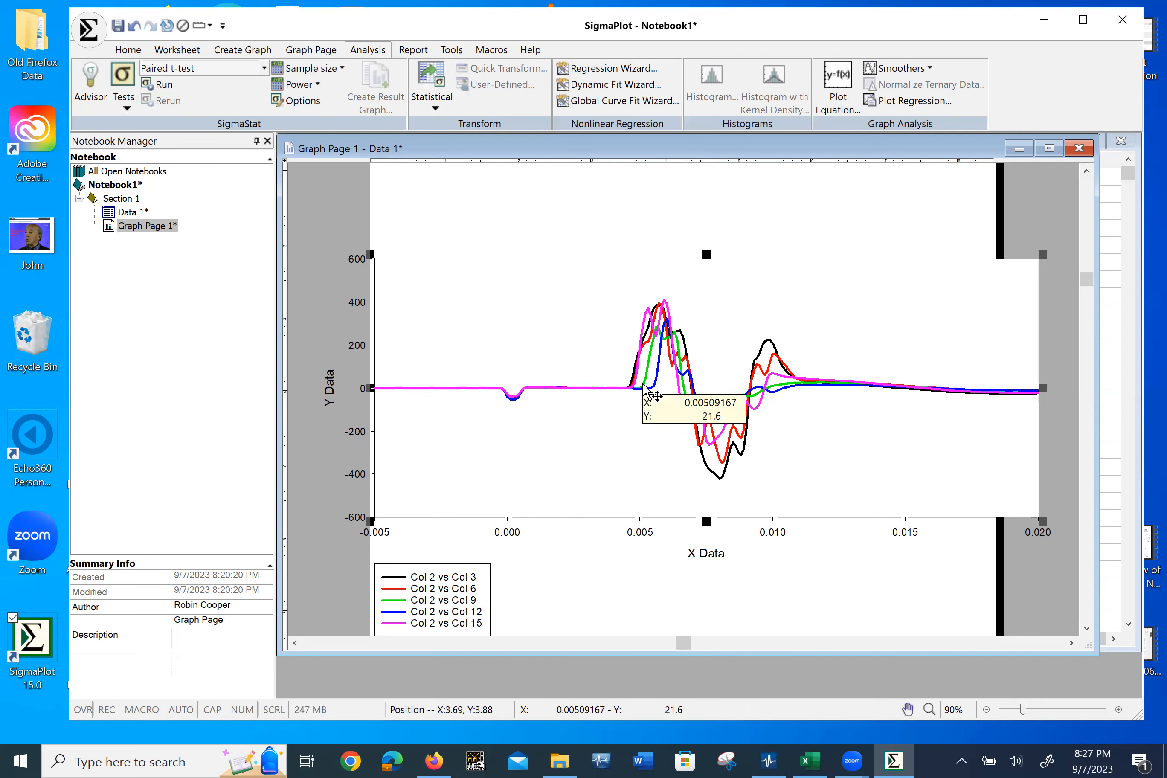
Step: Nudge the whole graph slightly down and to the right on the page
{"action": "left_click", "coordinate": [673, 366]}
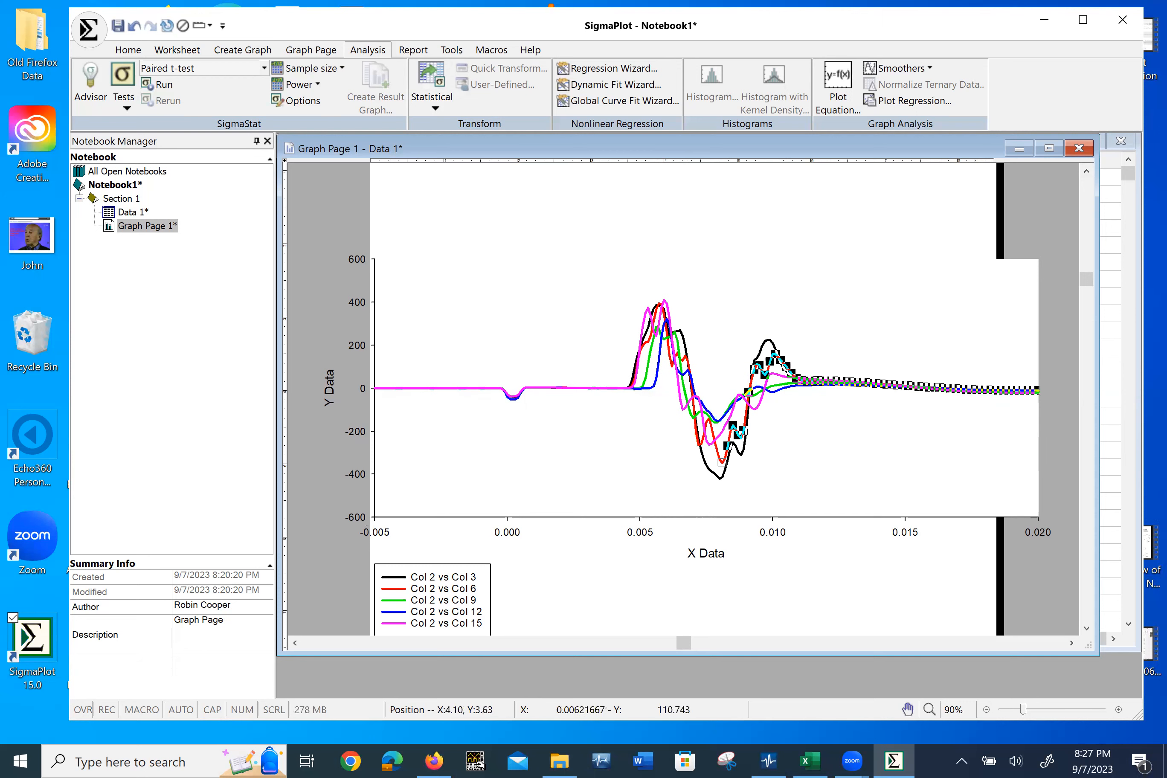
{"action": "left_click_drag", "start_coordinate": [672, 365], "coordinate": [682, 394]}
{"action": "left_click", "coordinate": [767, 284]}
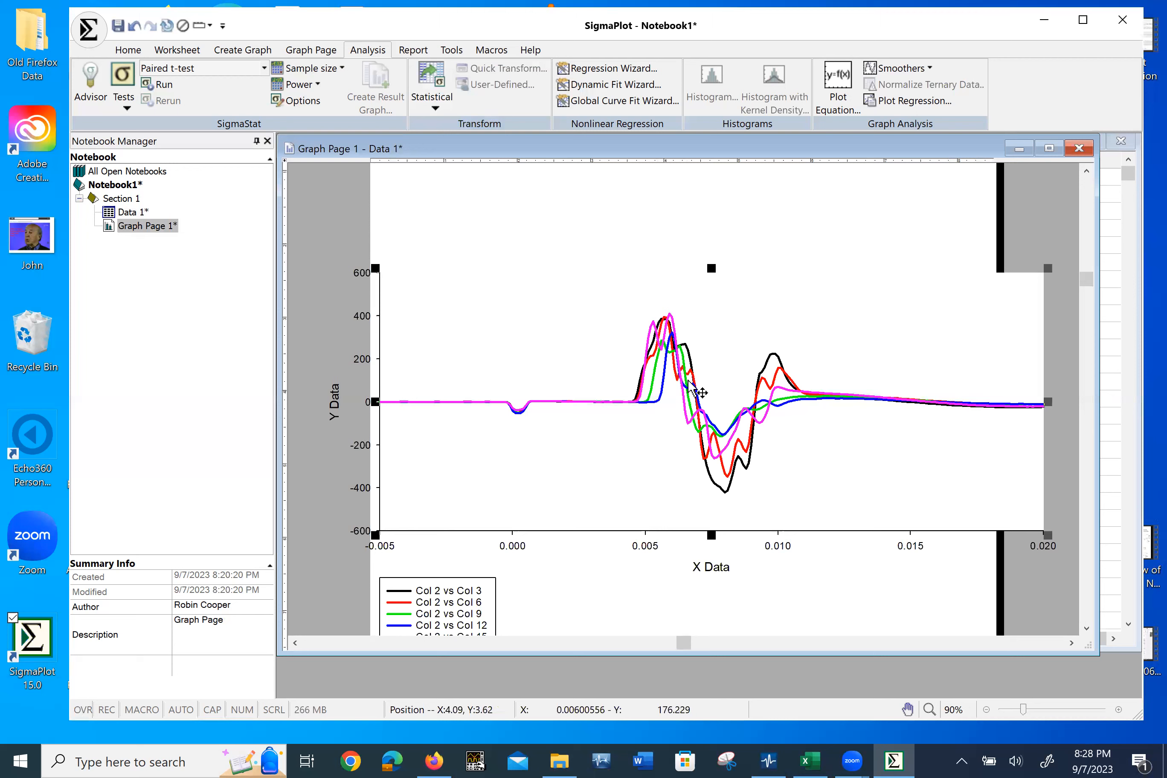
Step: Compare the positive peaks, negative troughs and trailing ends of the five waveforms against the legend colours
{"action": "mouse_move", "coordinate": [671, 349]}
{"action": "mouse_move", "coordinate": [692, 389]}
{"action": "left_click", "coordinate": [1086, 627]}
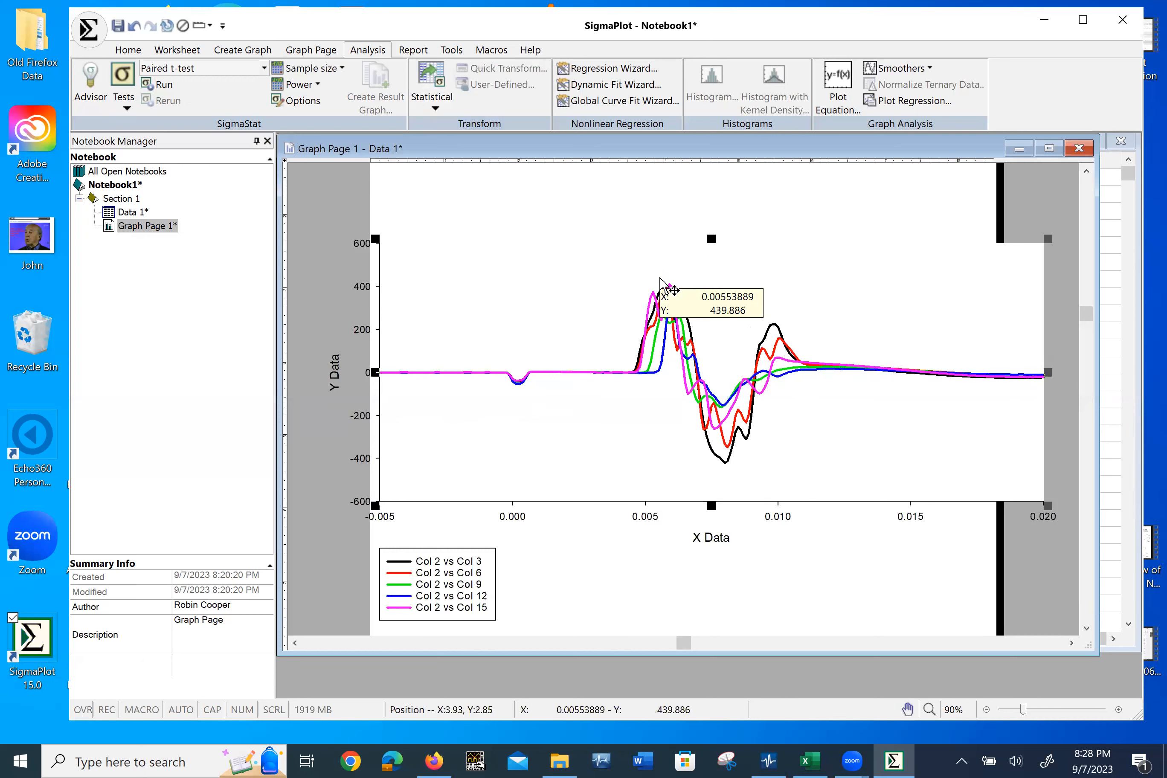
{"action": "mouse_move", "coordinate": [725, 424]}
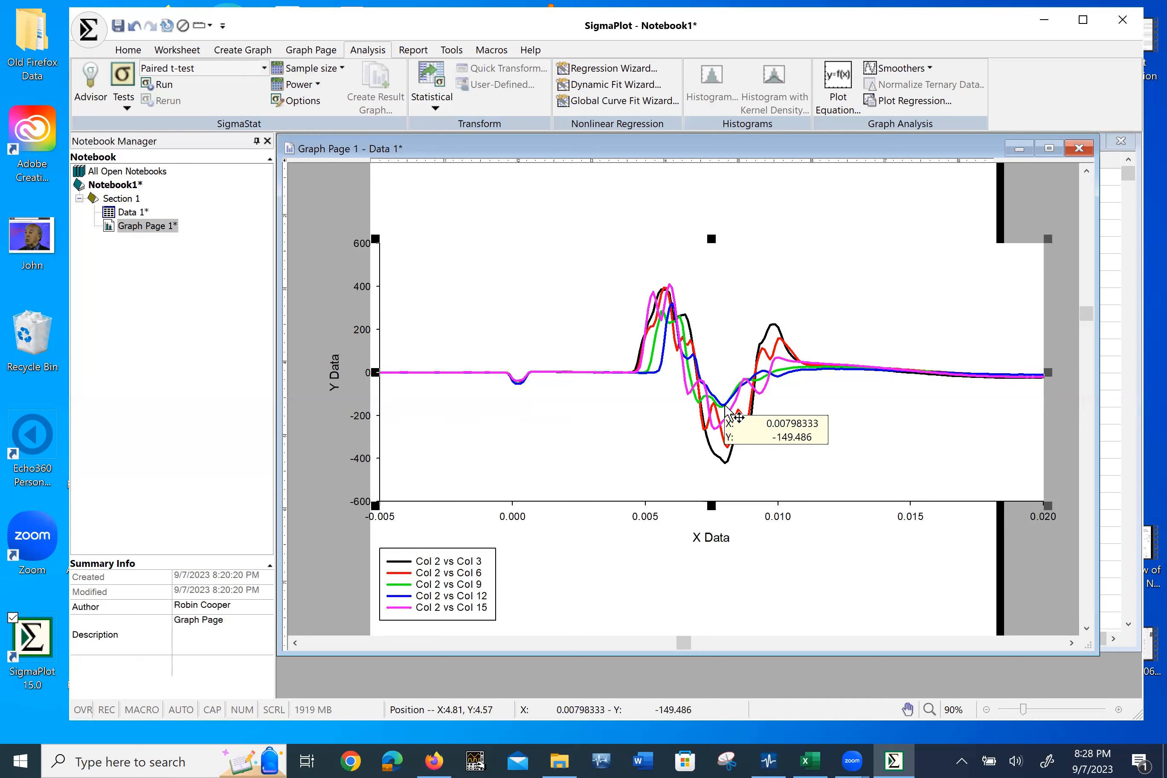
{"action": "mouse_move", "coordinate": [712, 452]}
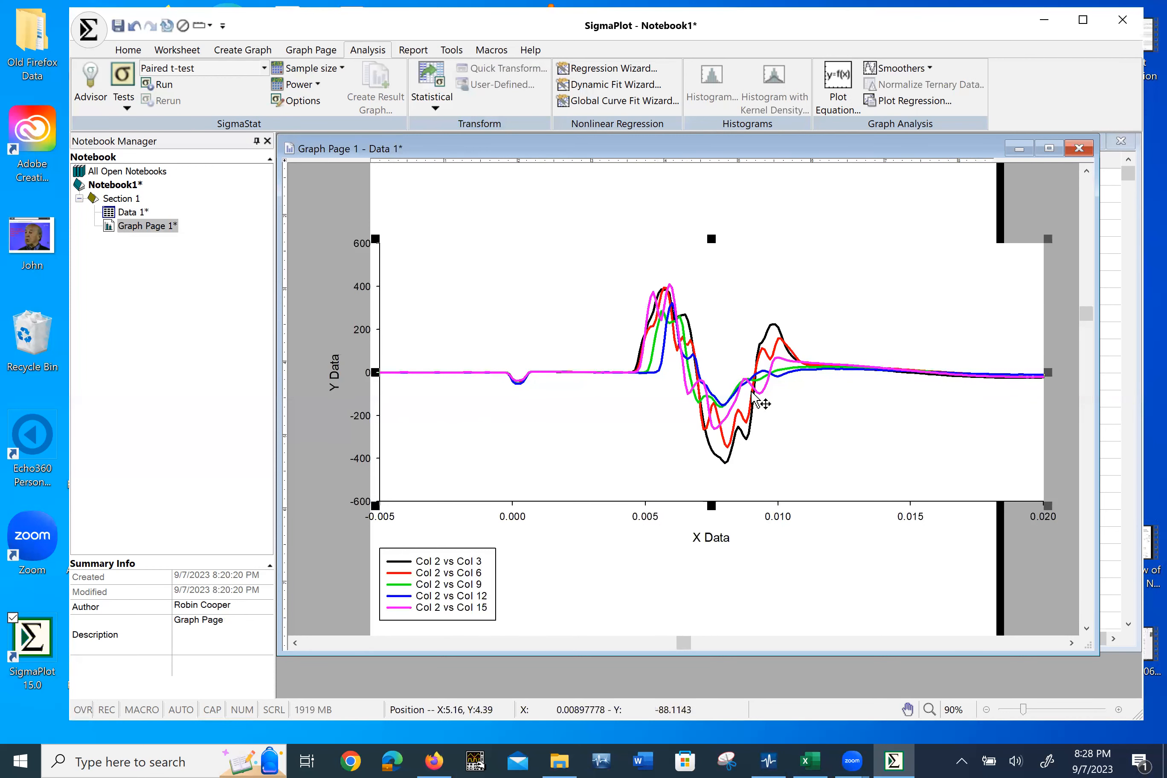
{"action": "mouse_move", "coordinate": [787, 391]}
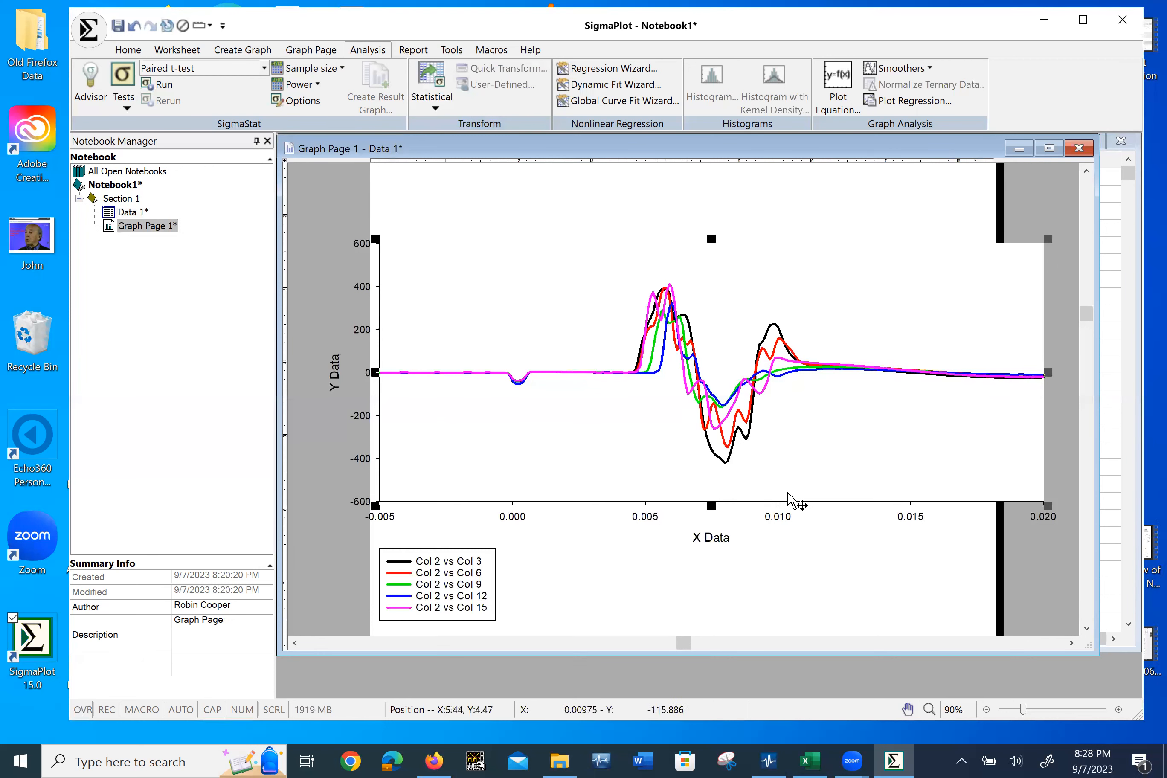
{"action": "left_click", "coordinate": [893, 588]}
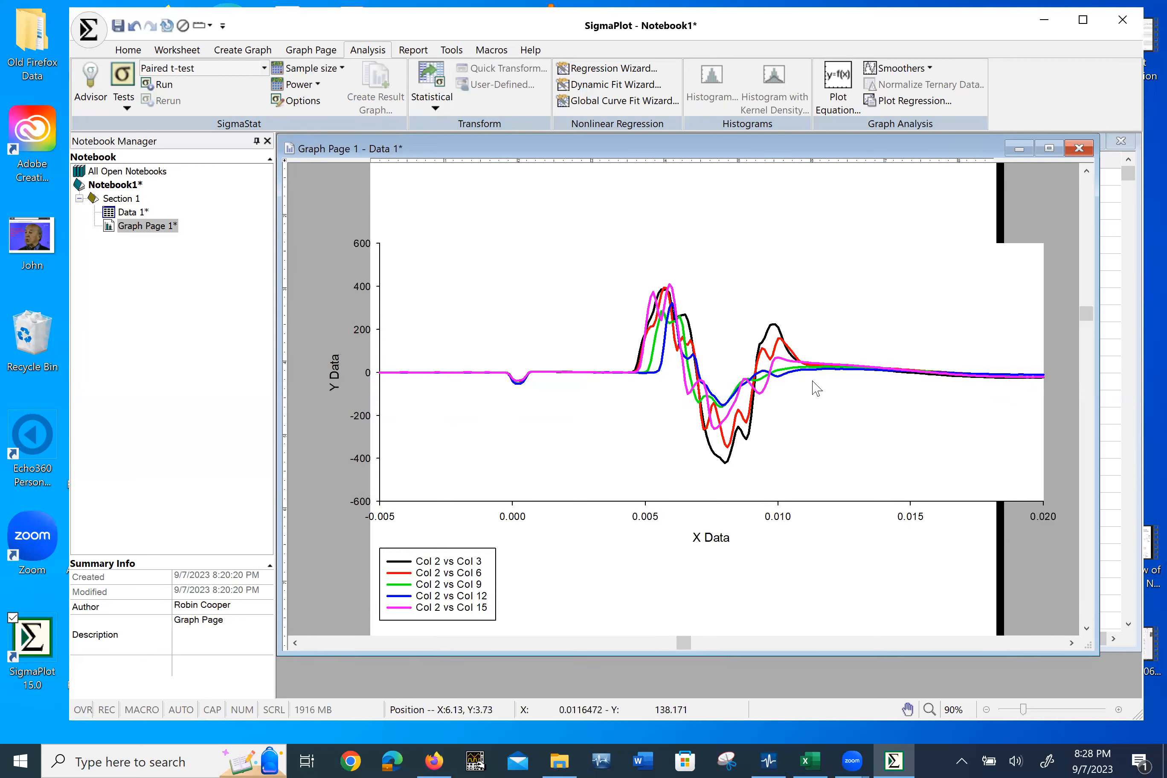
{"action": "mouse_move", "coordinate": [915, 370]}
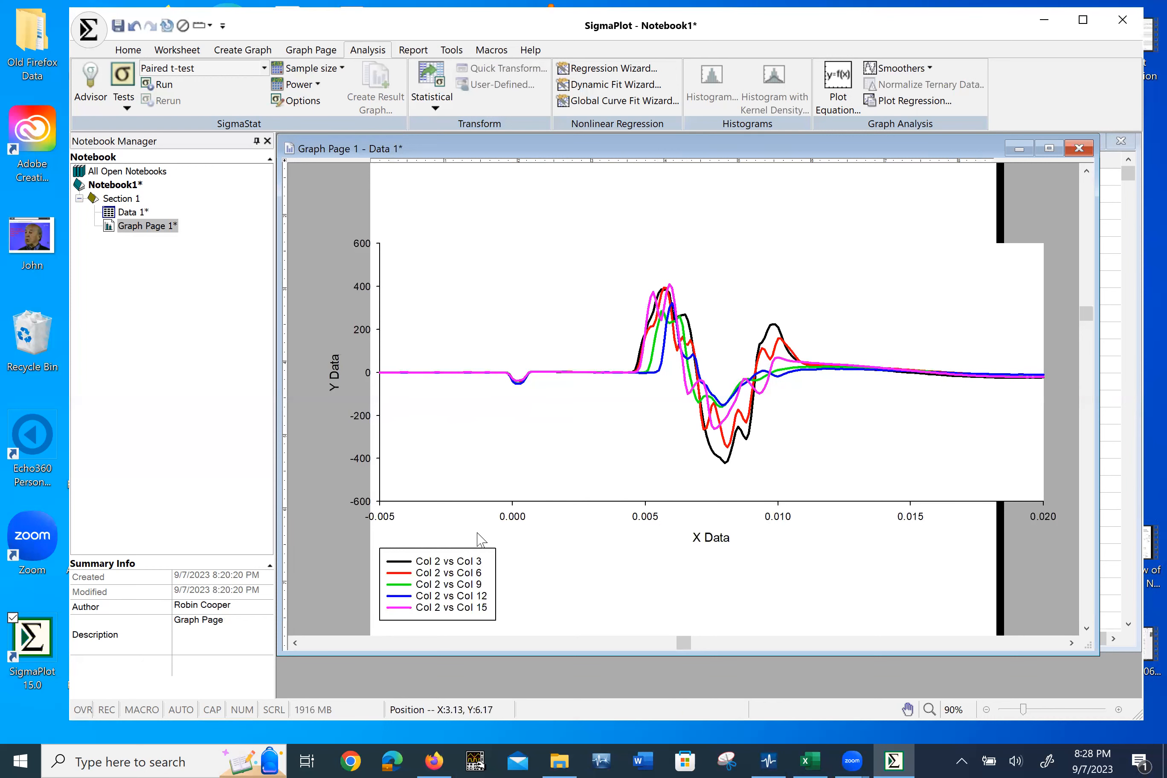
Step: Move the legend into the plot area before the waveforms' first peak and rename its Col 2 vs Col 3 entry as Saline
{"action": "left_click_drag", "start_coordinate": [470, 552], "coordinate": [538, 262]}
{"action": "double_click", "coordinate": [522, 273]}
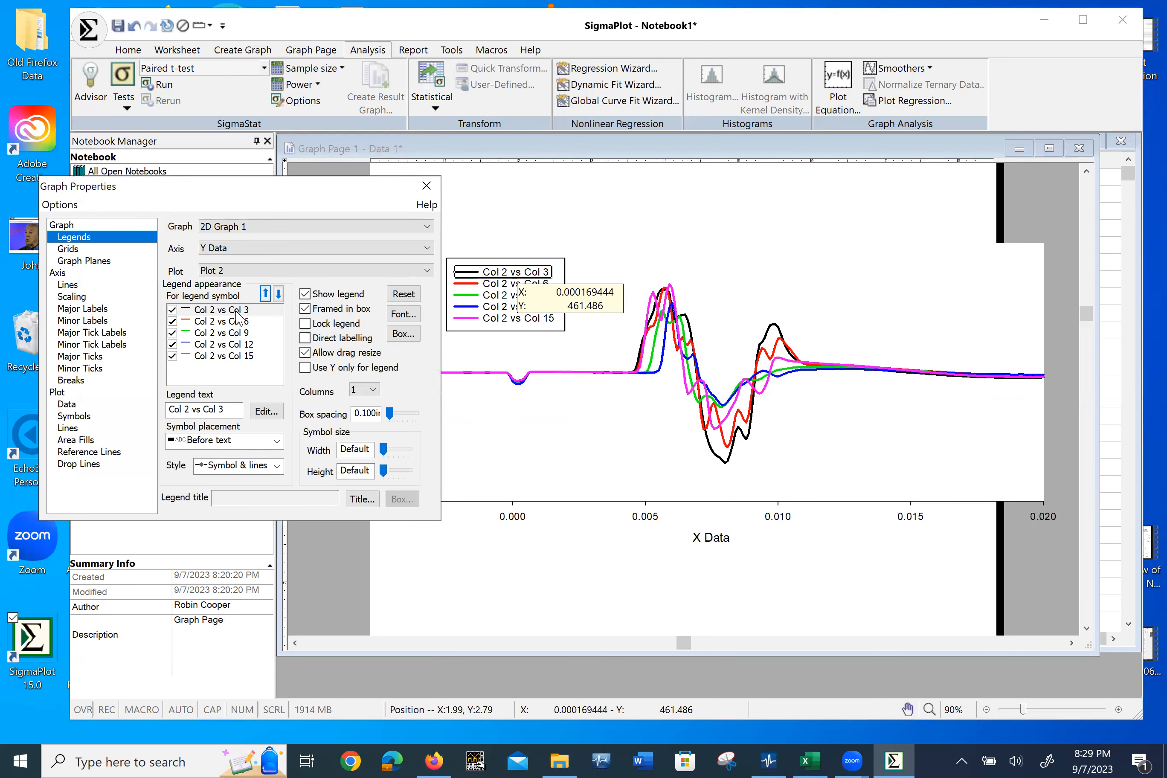
{"action": "left_click", "coordinate": [238, 311]}
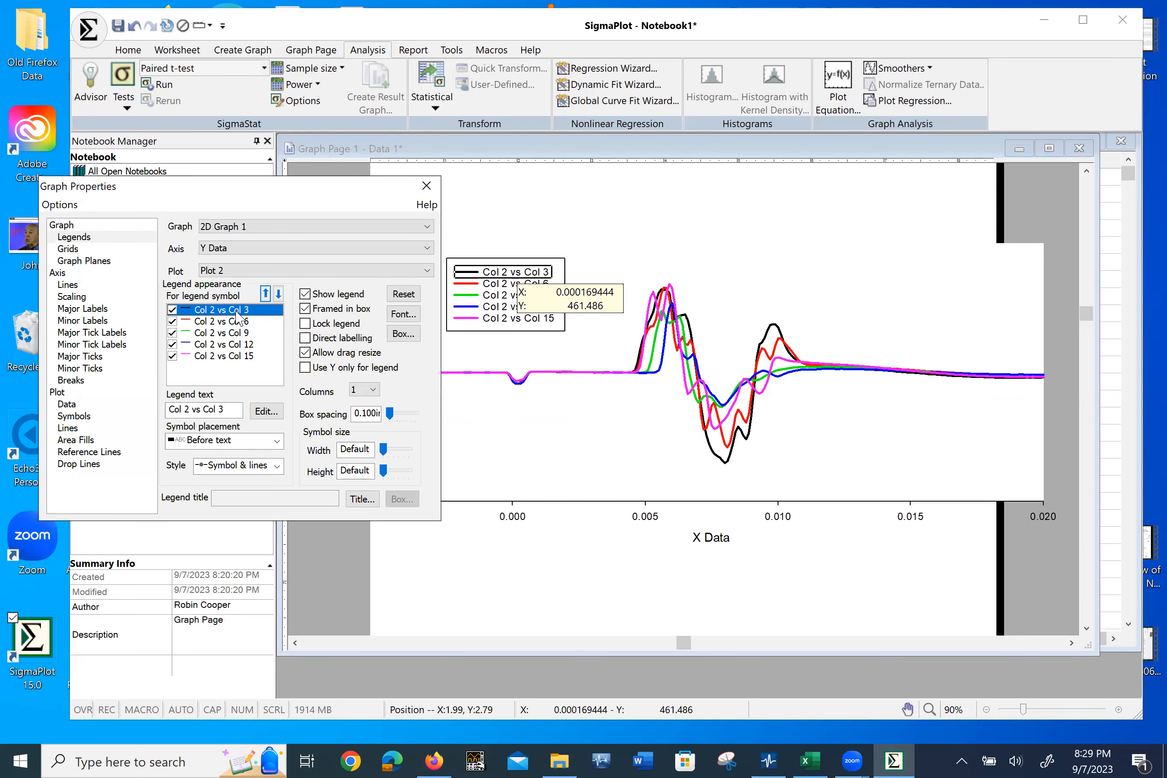
{"action": "left_click", "coordinate": [235, 409]}
{"action": "type", "text": "Saline"}
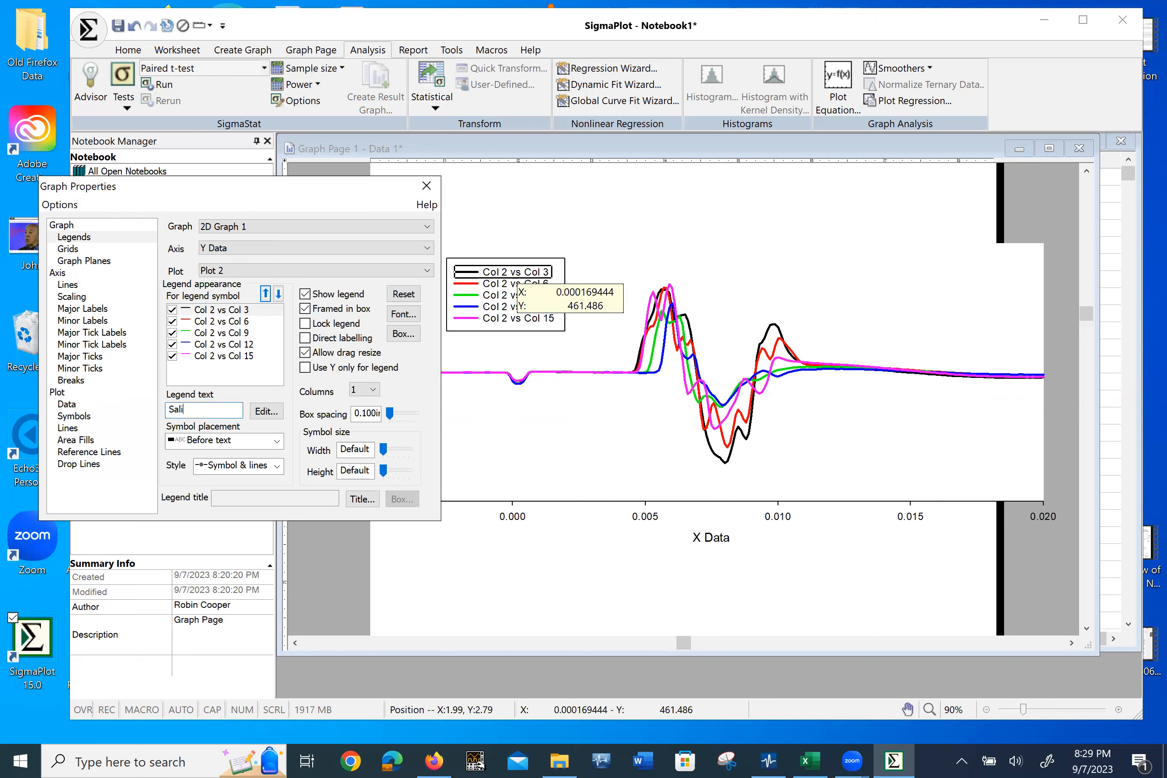
Step: Rename the legend entries Col 2 vs Col 6 as Li 0 min and Col 2 vs Col 9 as Li 15 min
{"action": "left_click", "coordinate": [199, 324]}
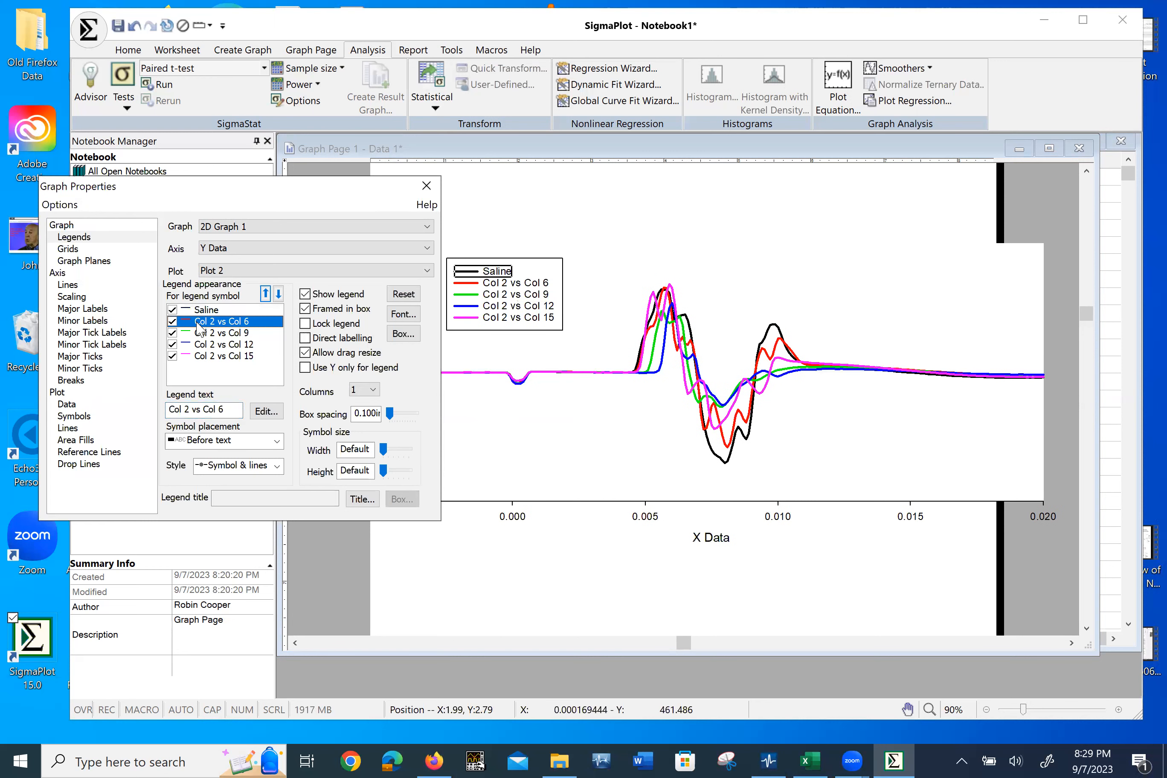
{"action": "left_click_drag", "start_coordinate": [227, 410], "coordinate": [168, 410]}
{"action": "type", "text": "Li 0 se"}
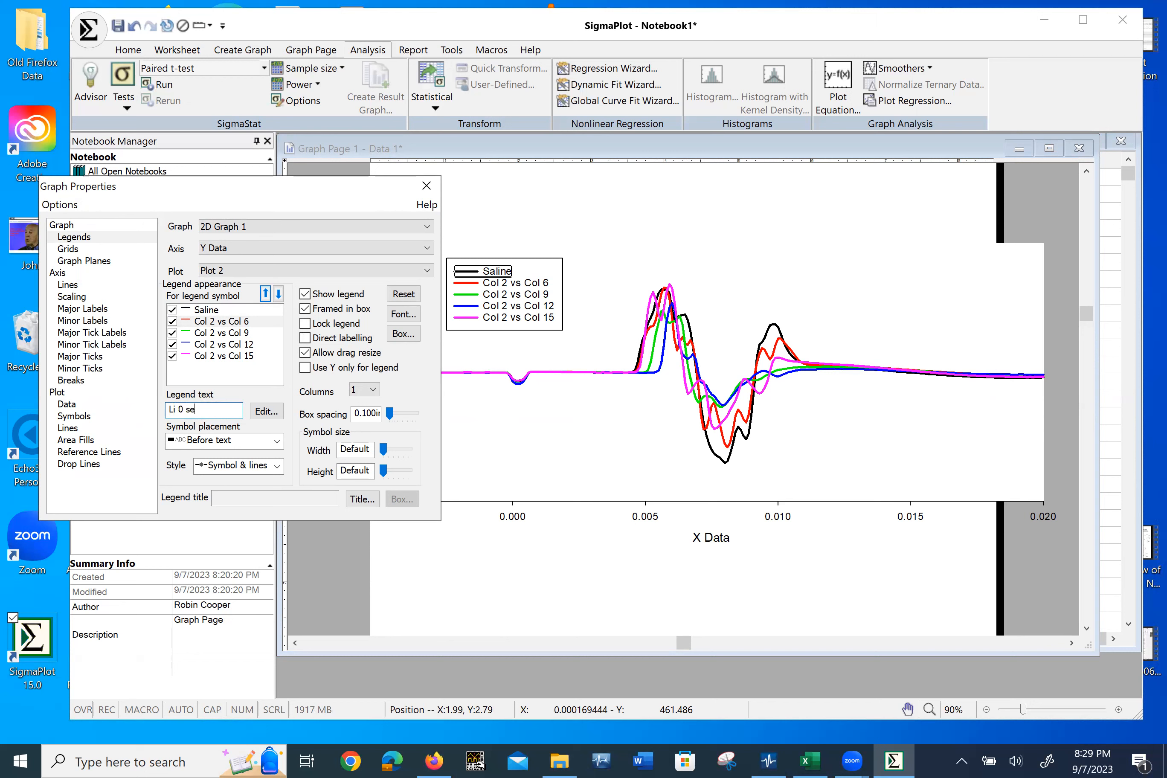
{"action": "key", "text": "BackSpace"}
{"action": "key", "text": "BackSpace"}
{"action": "type", "text": "min"}
{"action": "left_click", "coordinate": [249, 333]}
{"action": "left_click_drag", "start_coordinate": [226, 409], "coordinate": [133, 408]}
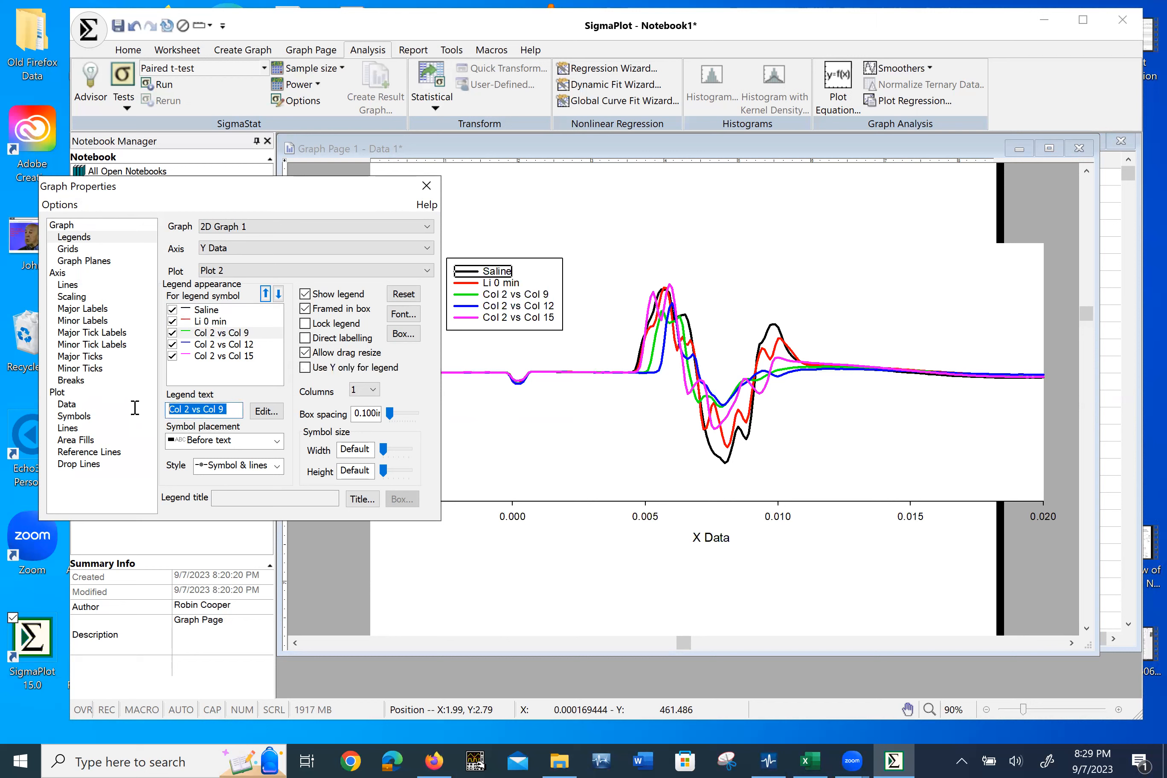
{"action": "type", "text": "Li 15 min"}
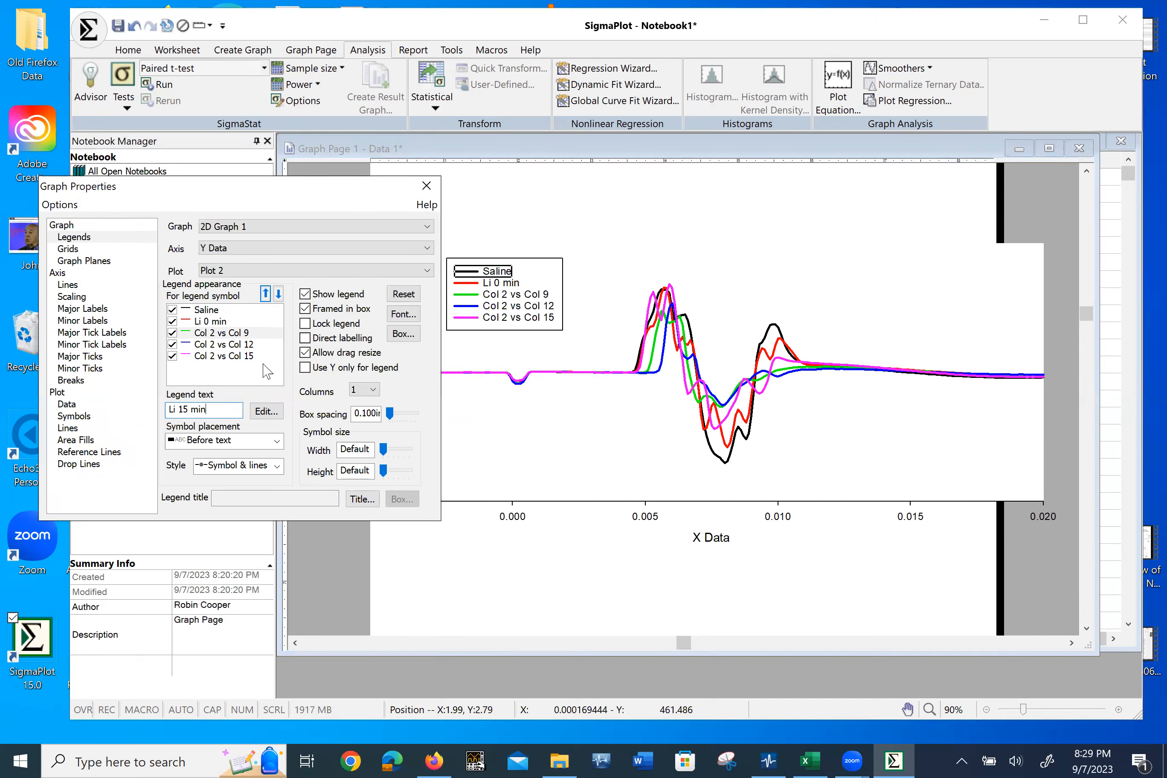
Step: Rename the legend entries Col 2 vs Col 12 as Lin 30 min and Col 2 vs Col 15 as wash out, and close the graph properties
{"action": "left_click", "coordinate": [224, 344]}
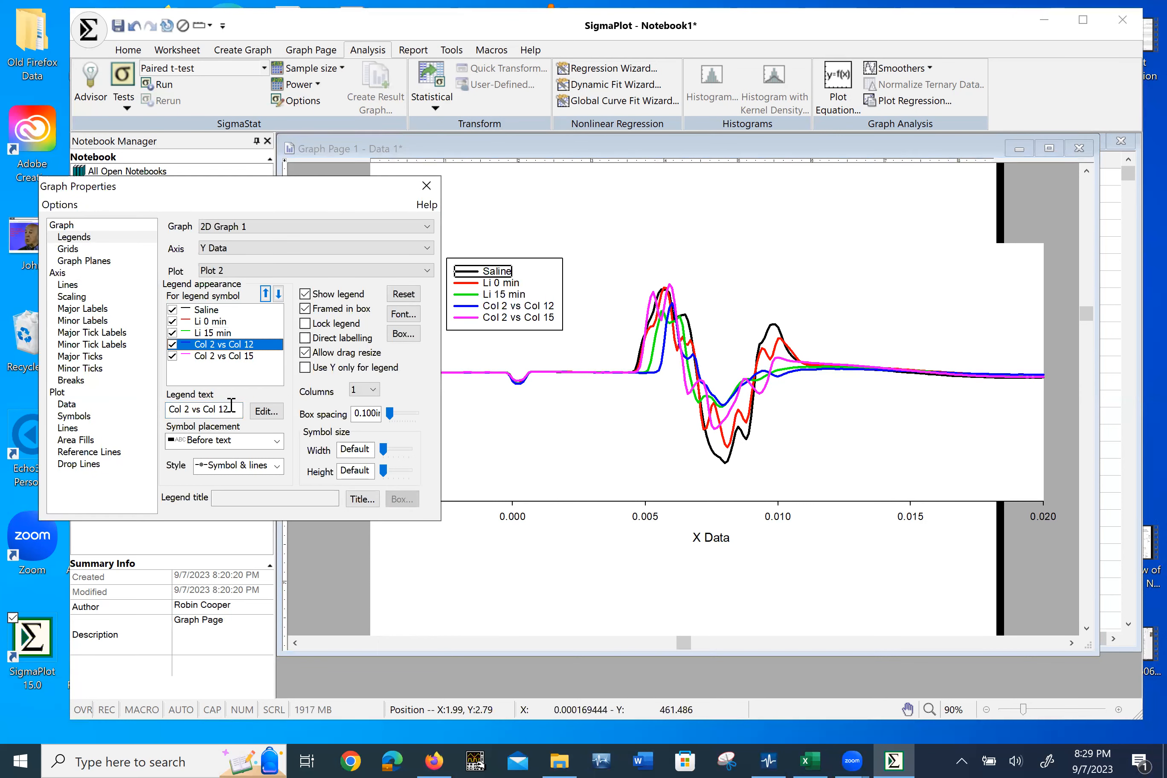
{"action": "left_click_drag", "start_coordinate": [234, 409], "coordinate": [167, 409]}
{"action": "type", "text": "Lin"}
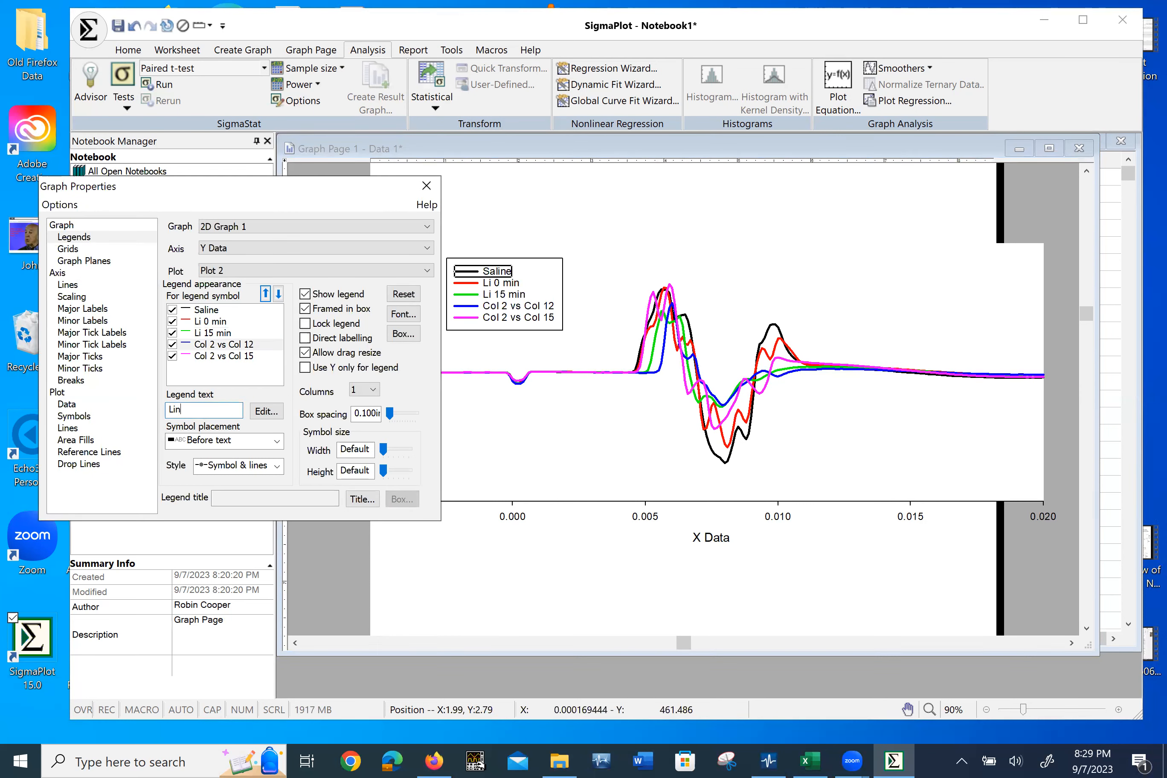
{"action": "type", "text": " 30 min"}
{"action": "left_click", "coordinate": [223, 356]}
{"action": "left_click_drag", "start_coordinate": [236, 409], "coordinate": [166, 409]}
{"action": "type", "text": "wash out"}
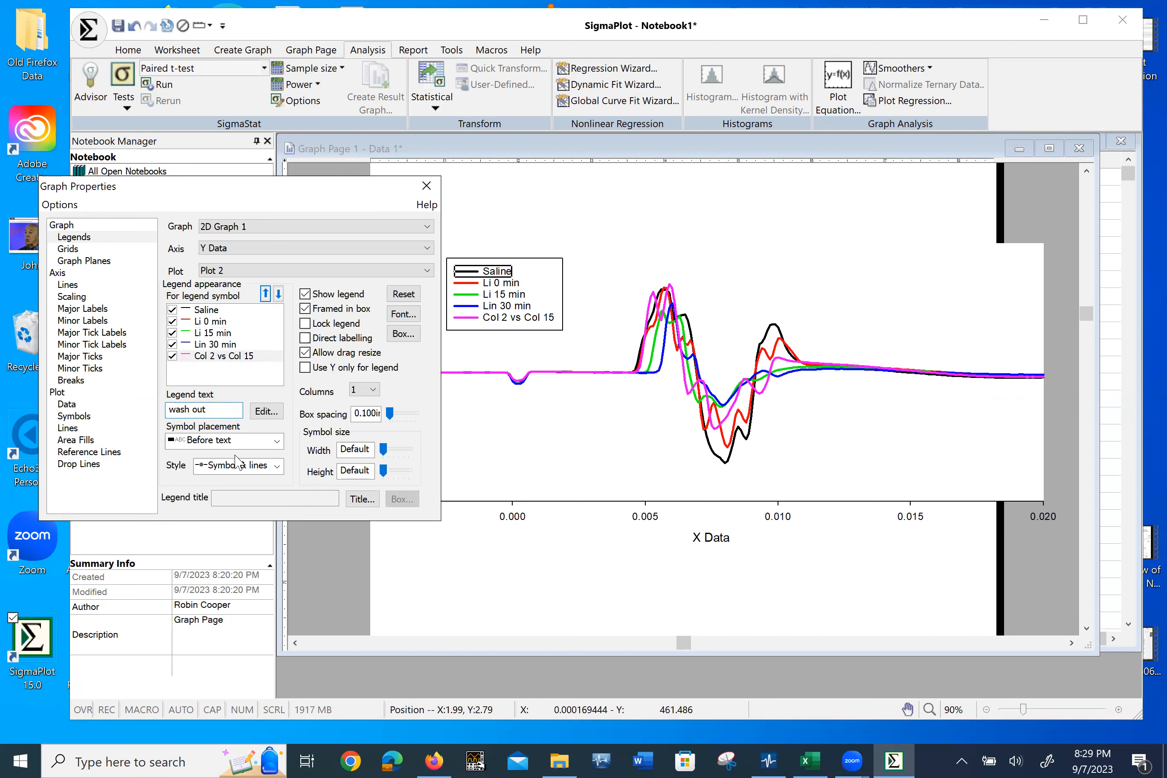
{"action": "key", "text": "Return"}
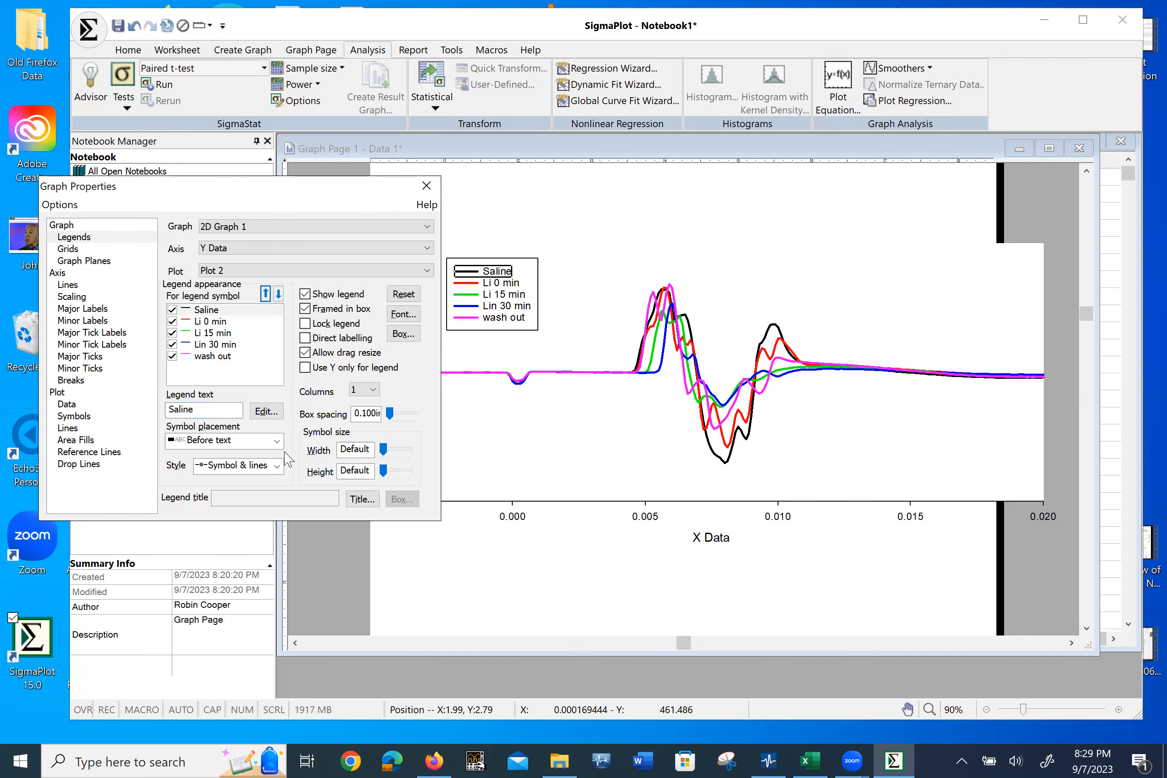
{"action": "left_click", "coordinate": [426, 185]}
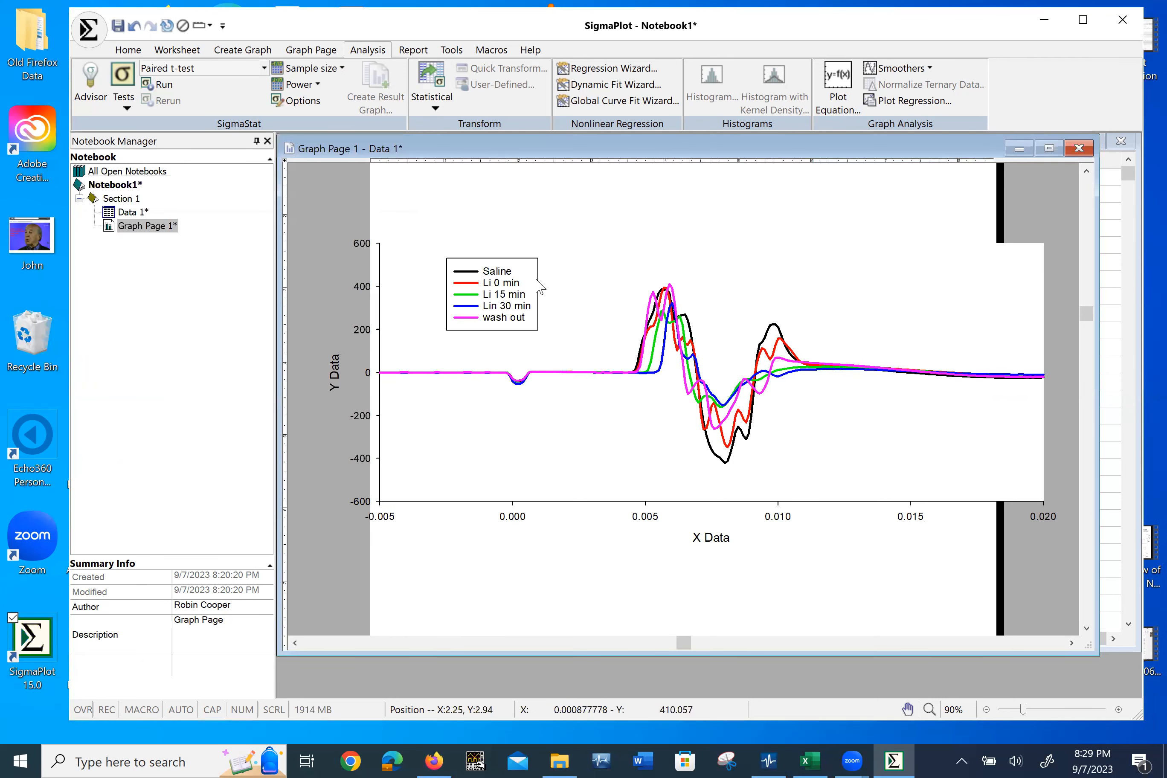
Step: Shift the legend box closer to the waveforms' first peak, over the flat baseline, and deselect it
{"action": "left_click_drag", "start_coordinate": [533, 272], "coordinate": [583, 283]}
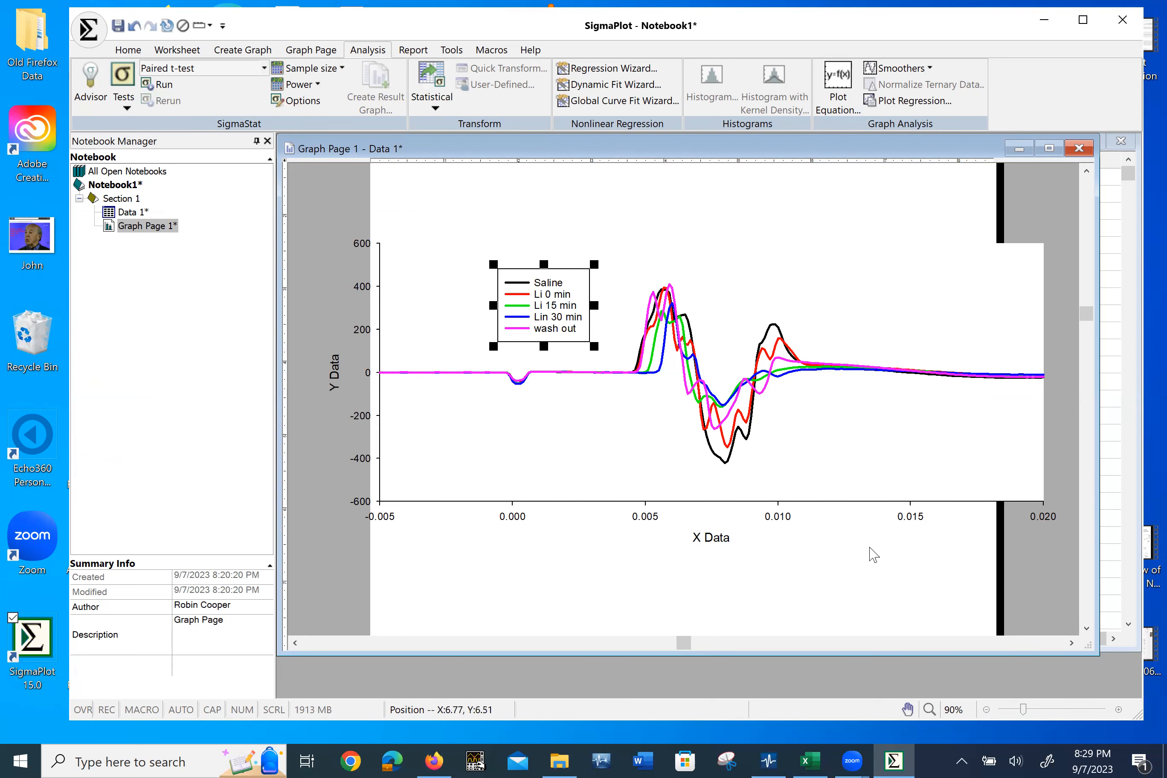
{"action": "left_click", "coordinate": [912, 298]}
{"action": "left_click", "coordinate": [876, 206]}
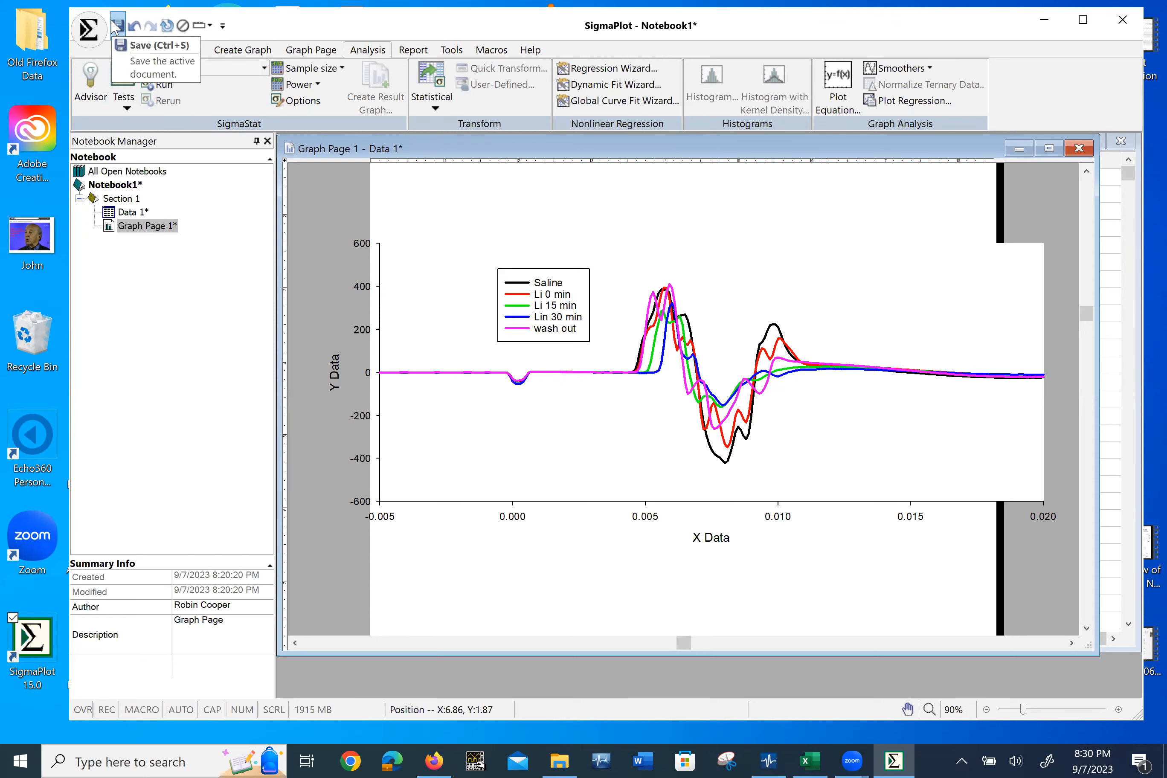
Step: Save the notebook in the Neurophysiology class Fall 2023 folder as group1 Li=09-07-2023, replacing the existing file
{"action": "left_click", "coordinate": [89, 29]}
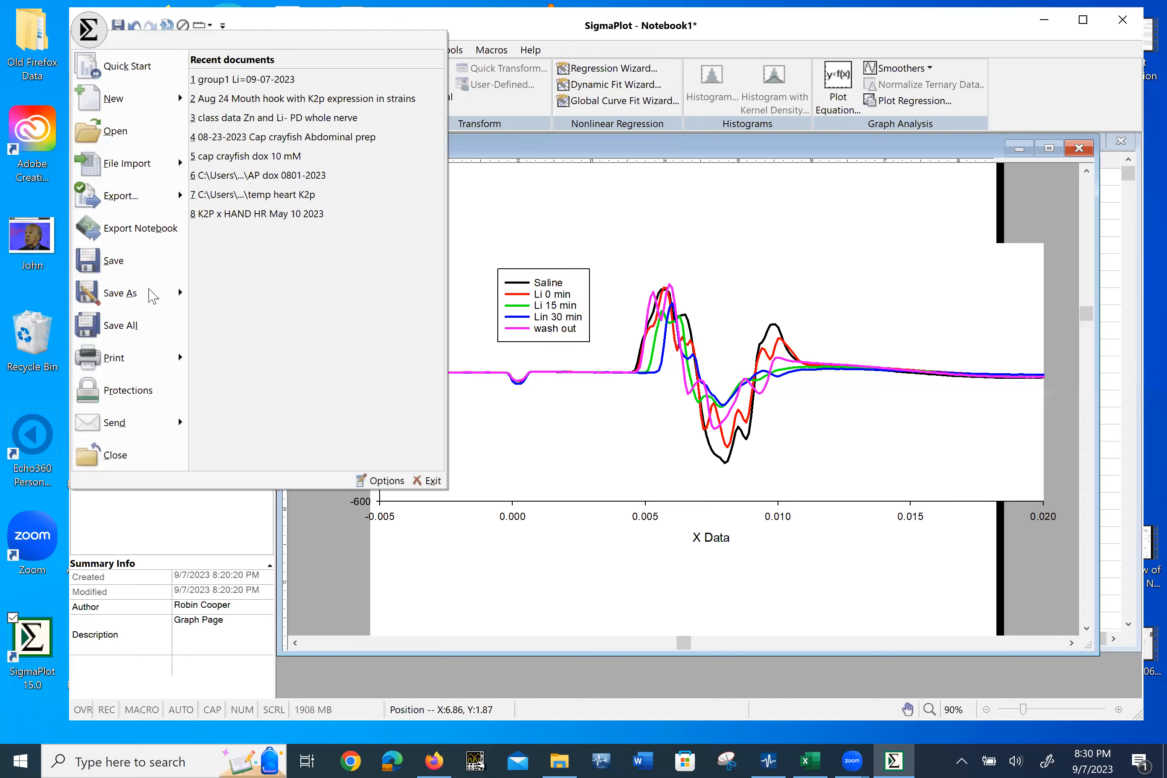
{"action": "left_click", "coordinate": [121, 293]}
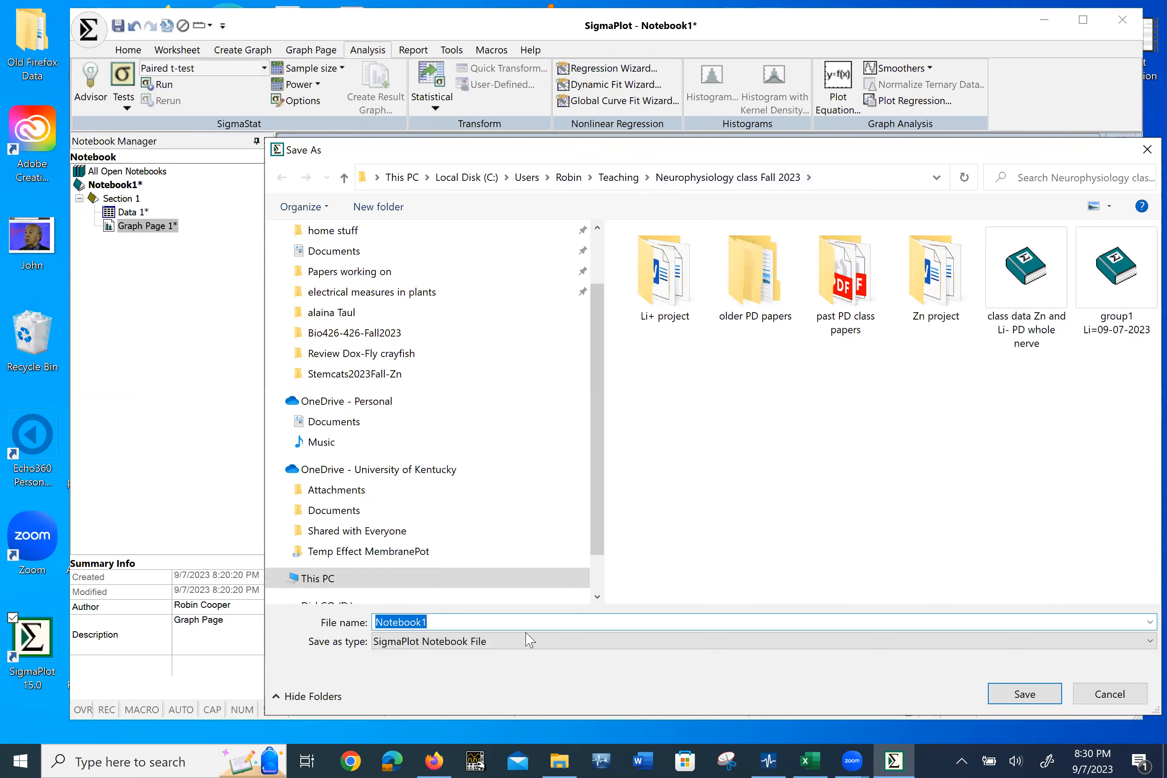
{"action": "left_click", "coordinate": [1122, 284]}
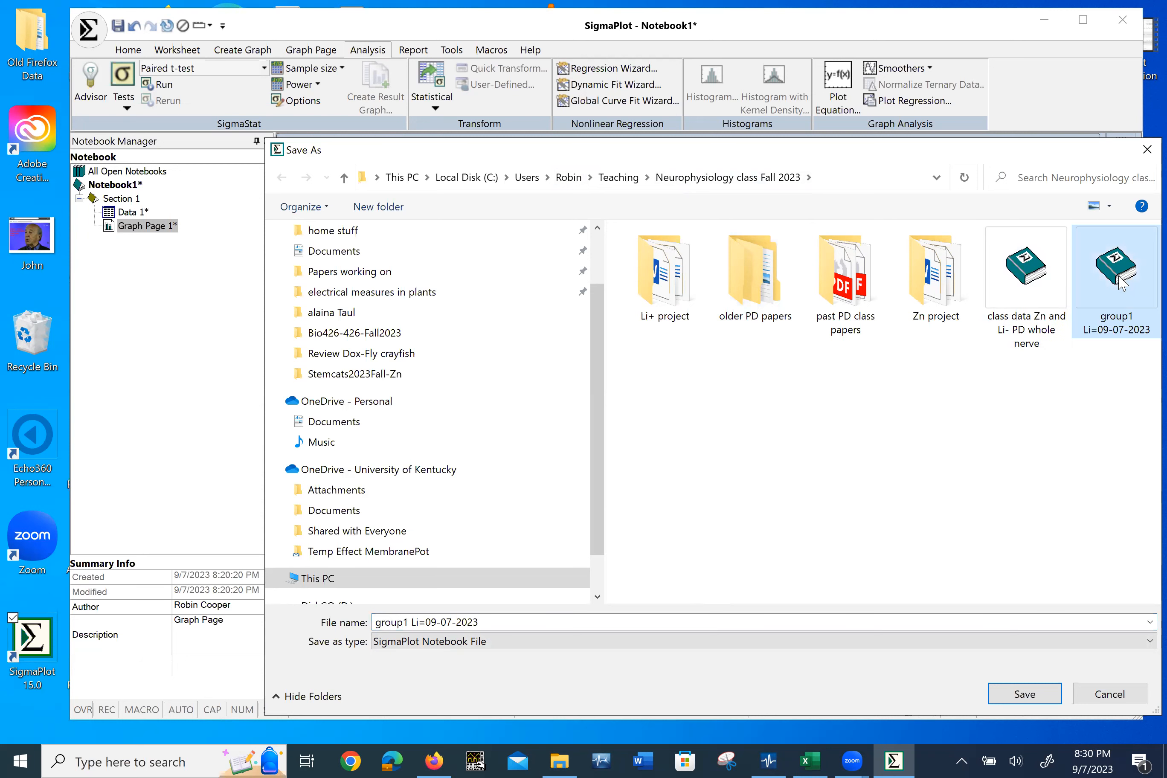
{"action": "left_click", "coordinate": [1041, 706]}
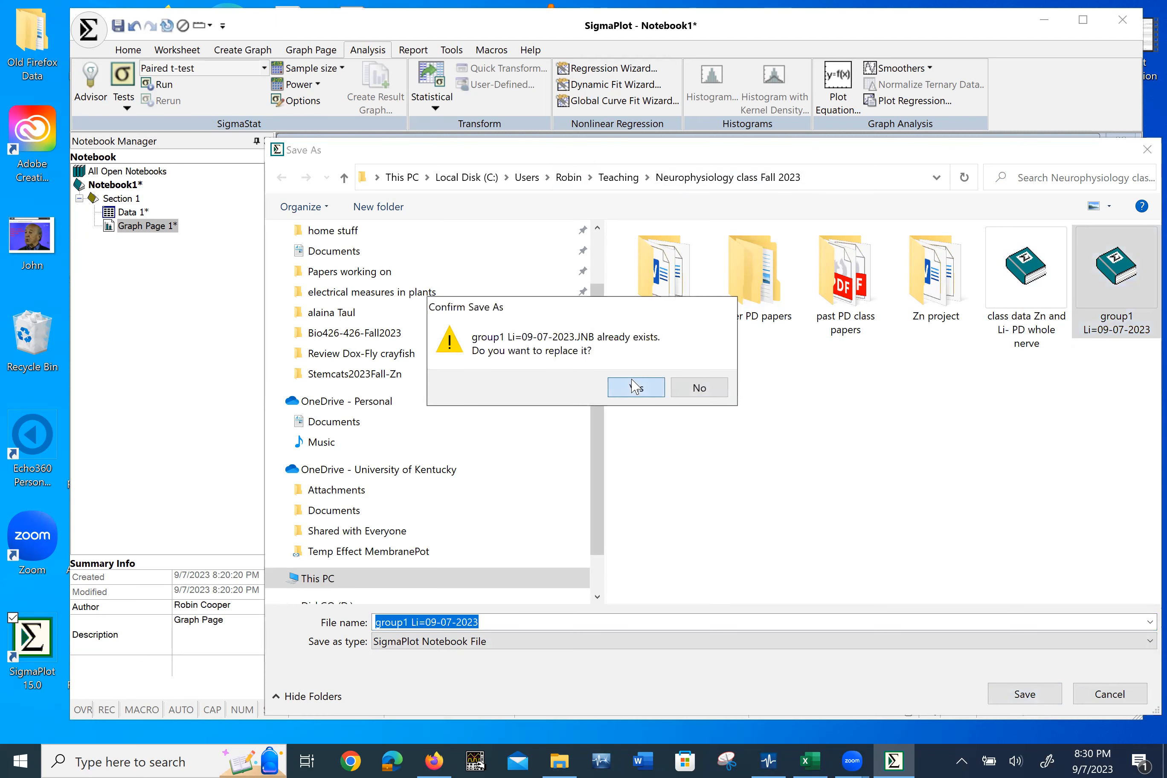
{"action": "left_click", "coordinate": [632, 381]}
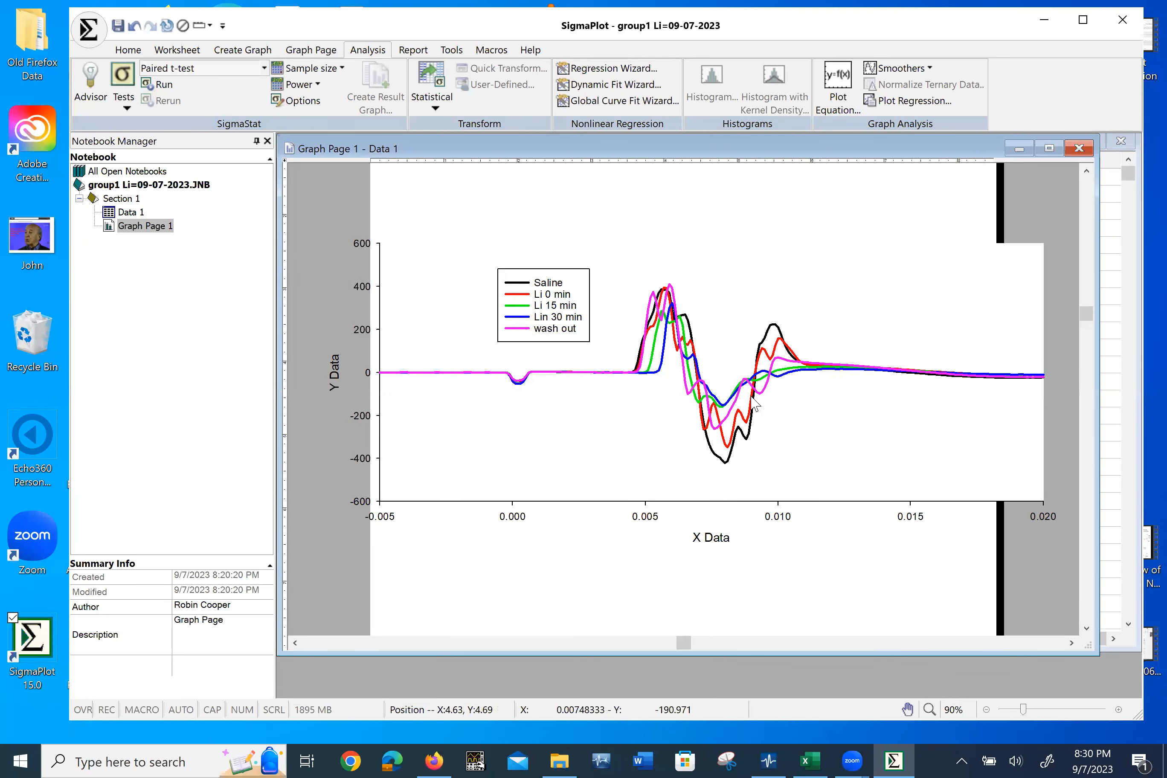